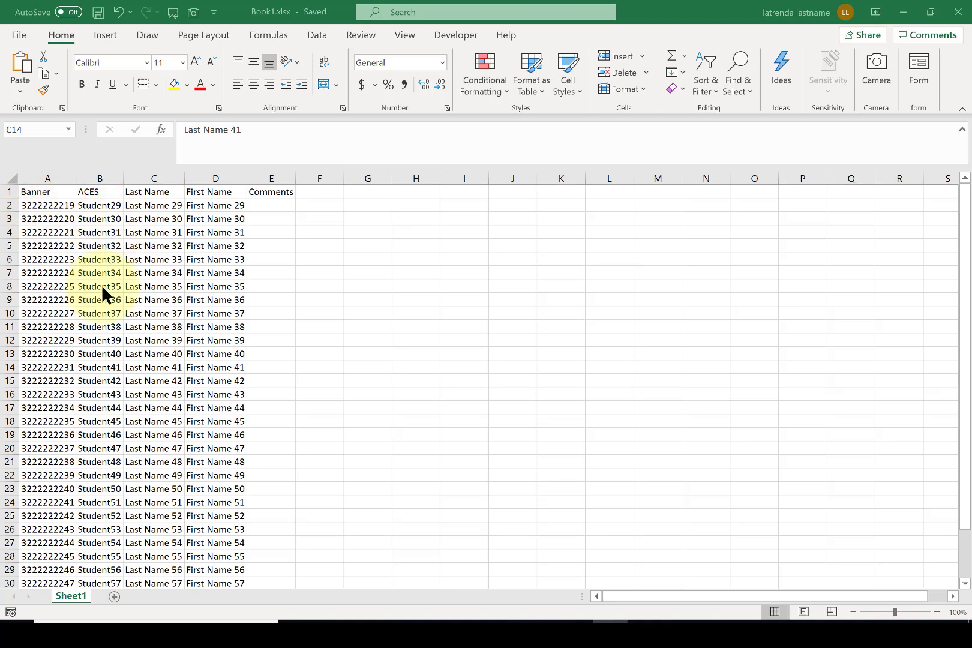
- Search Windows for Microsoft Access and launch it
{"action": "left_click", "coordinate": [146, 618]}
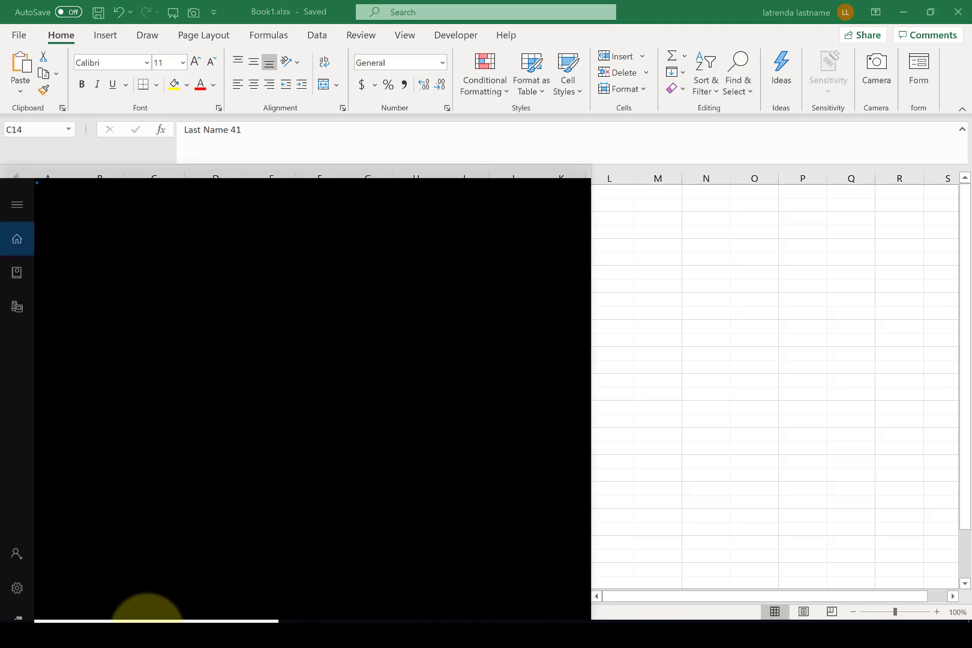
{"action": "type", "text": "acc"}
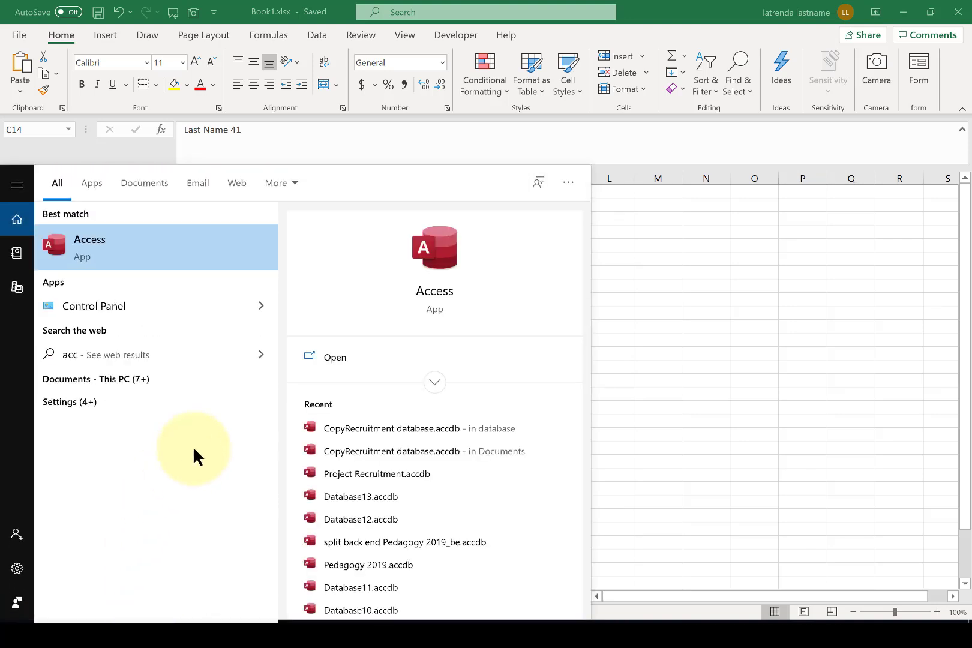
{"action": "left_click", "coordinate": [440, 292]}
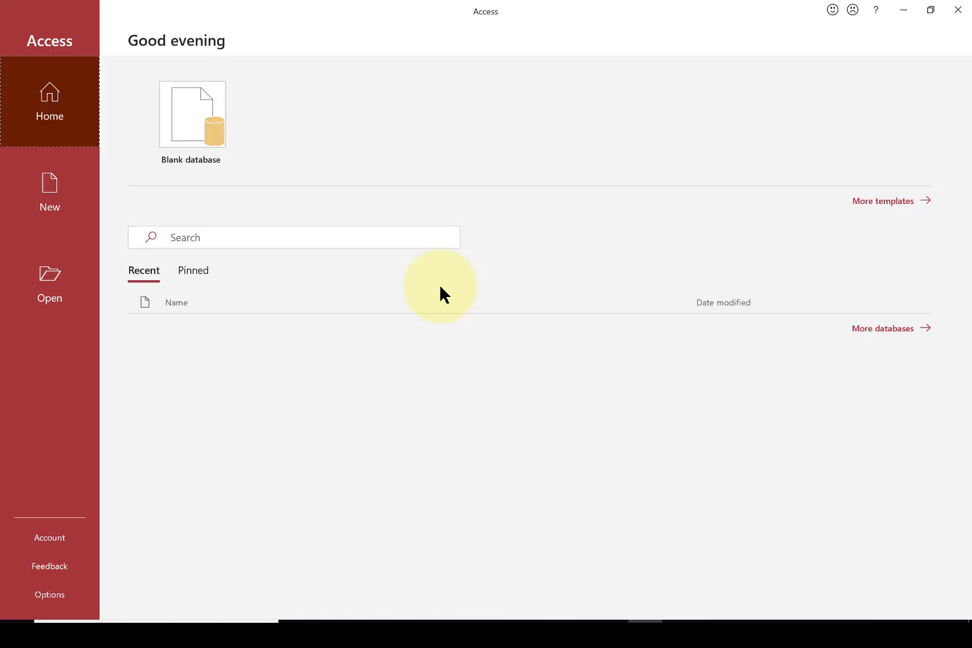
- Create a blank database named BuildRecrutimentDatabase in the Documents folder and close its default empty table
{"action": "left_click", "coordinate": [203, 152]}
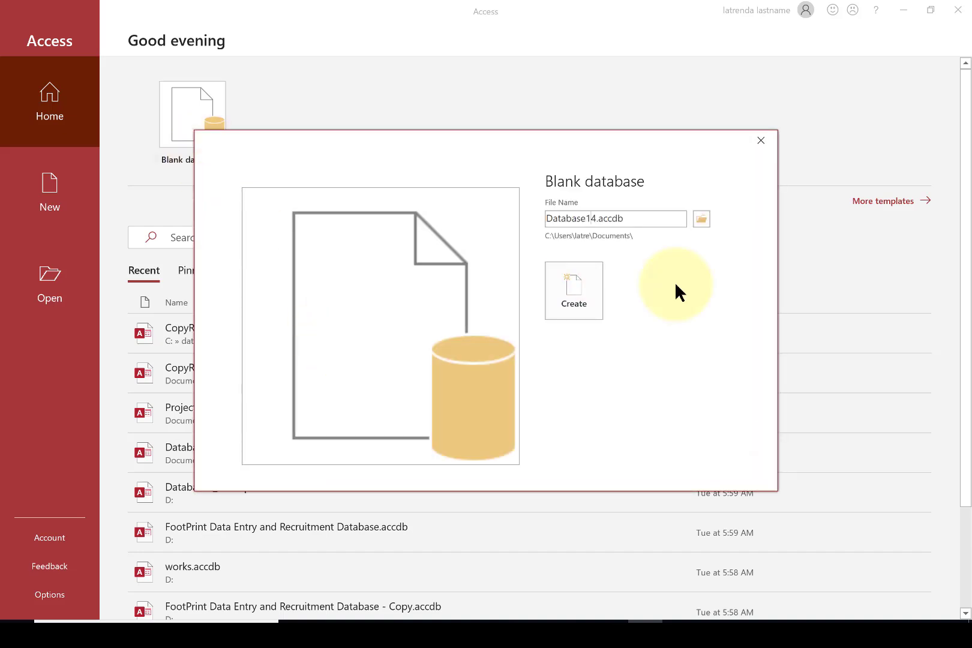
{"action": "type", "text": "BuildRecrutimentD"}
{"action": "type", "text": "atabase"}
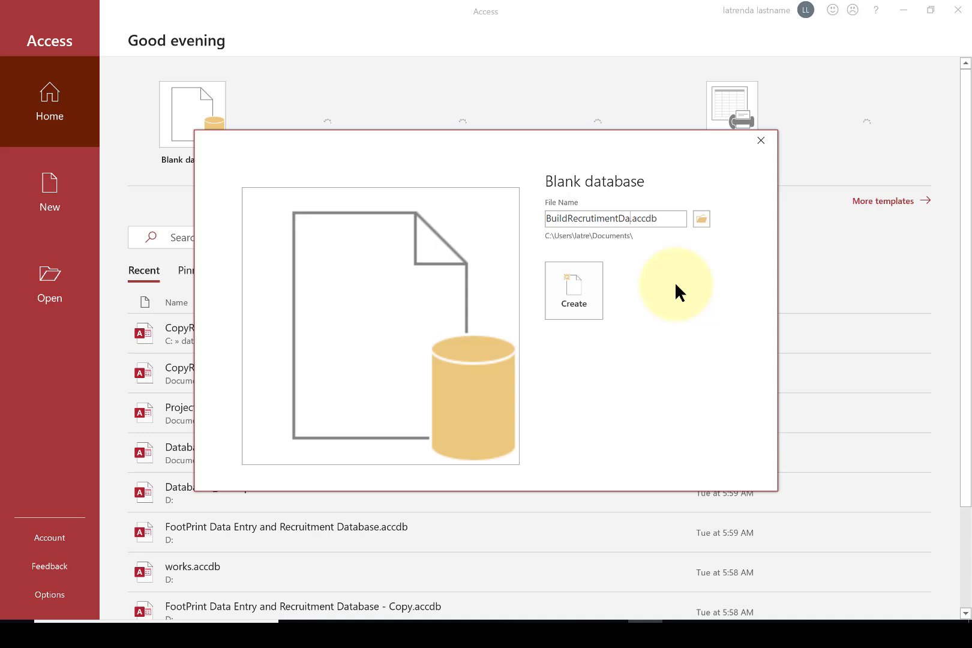
{"action": "left_click", "coordinate": [585, 286]}
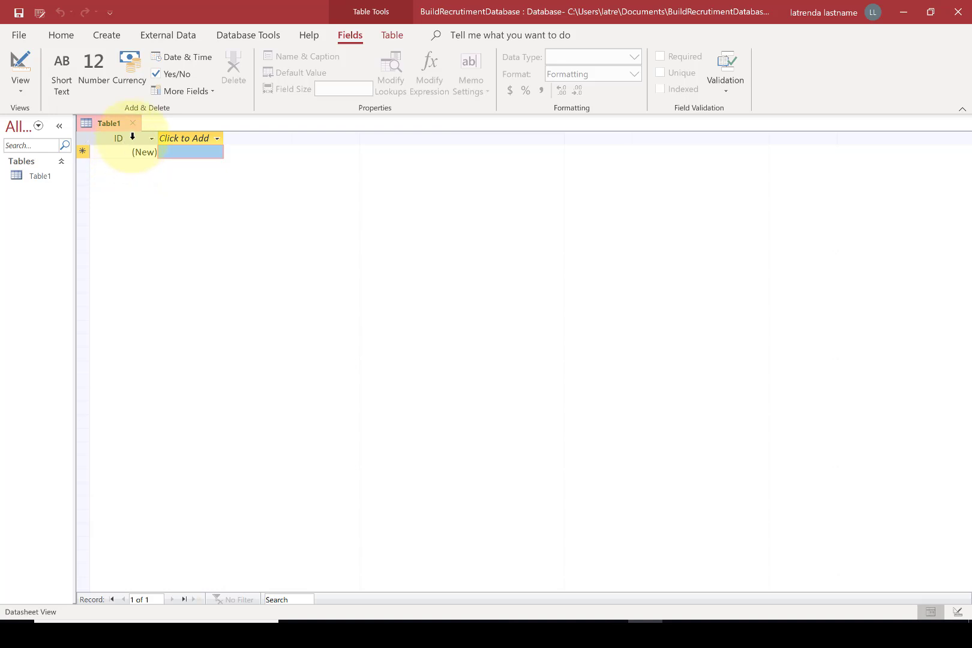
{"action": "key", "text": "ctrl+w"}
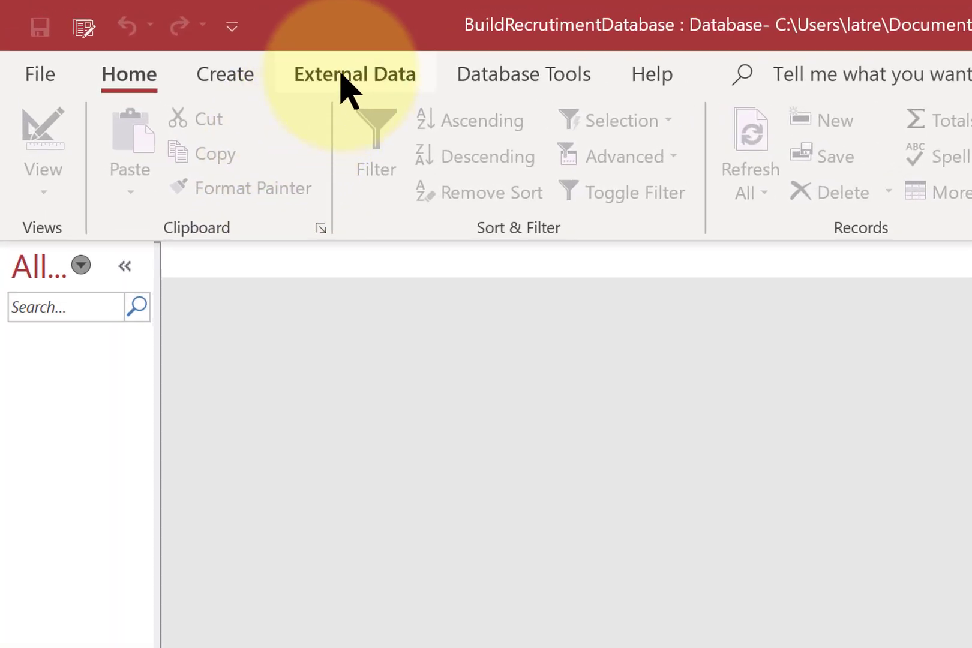
- Start importing the Excel file Book1.xlsx from the Documents folder into a new table in the current database
{"action": "left_click", "coordinate": [342, 74]}
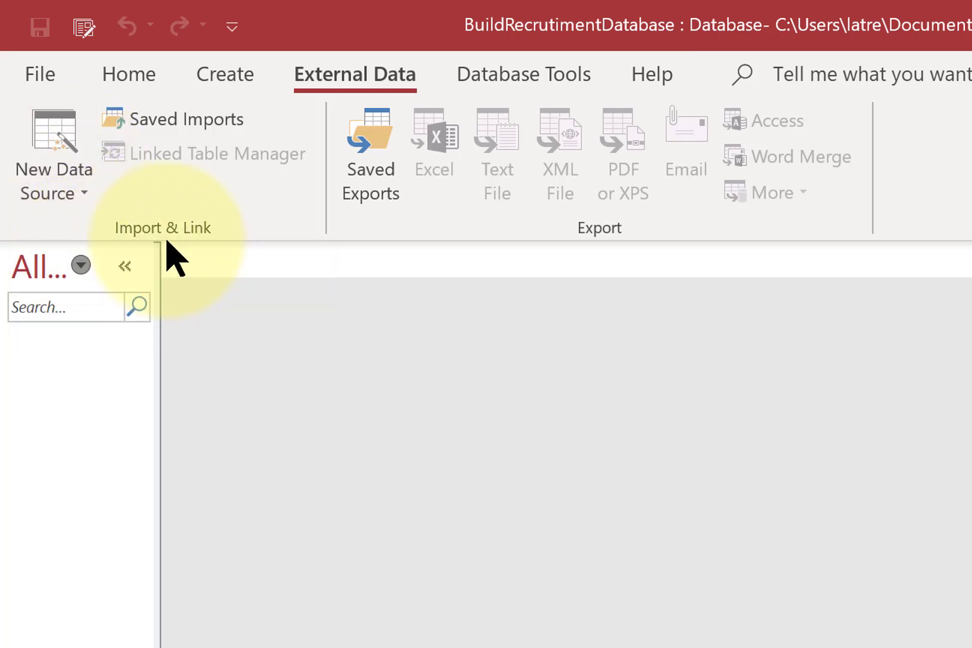
{"action": "left_click", "coordinate": [67, 183]}
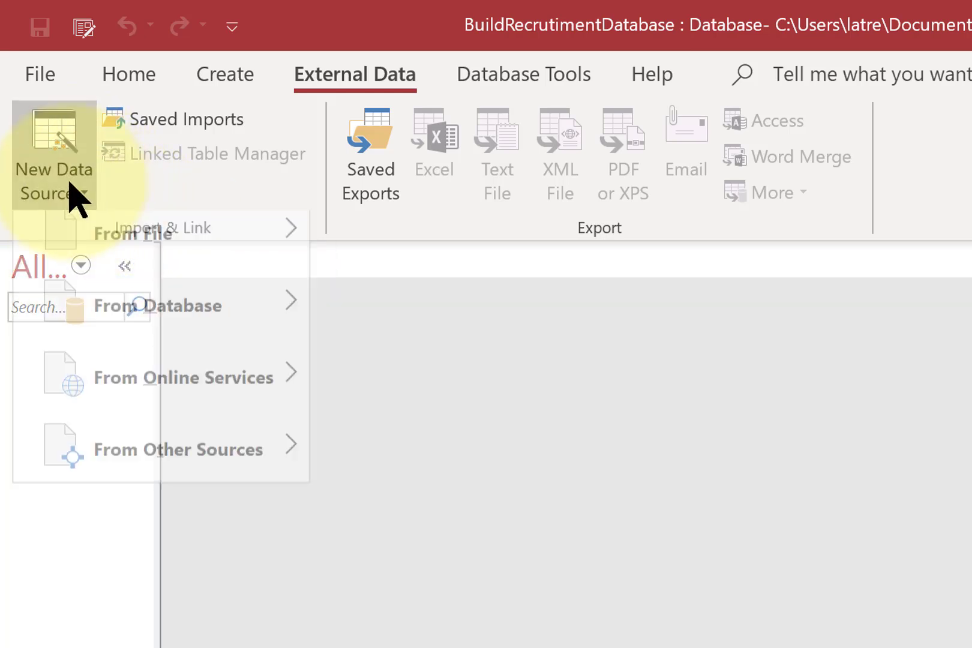
{"action": "mouse_move", "coordinate": [92, 232]}
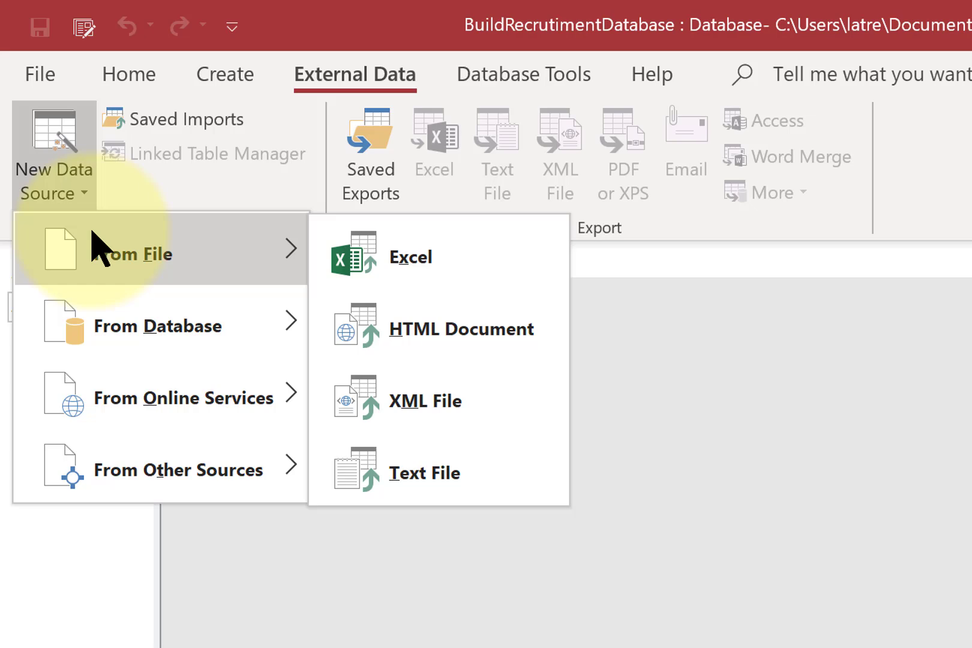
{"action": "left_click", "coordinate": [348, 265]}
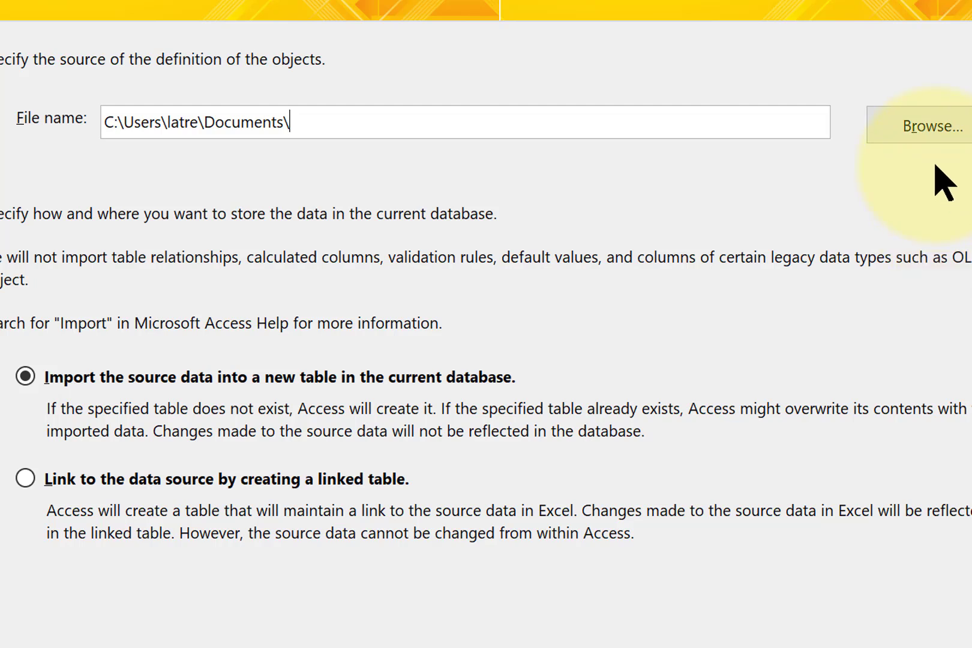
{"action": "left_click", "coordinate": [924, 126]}
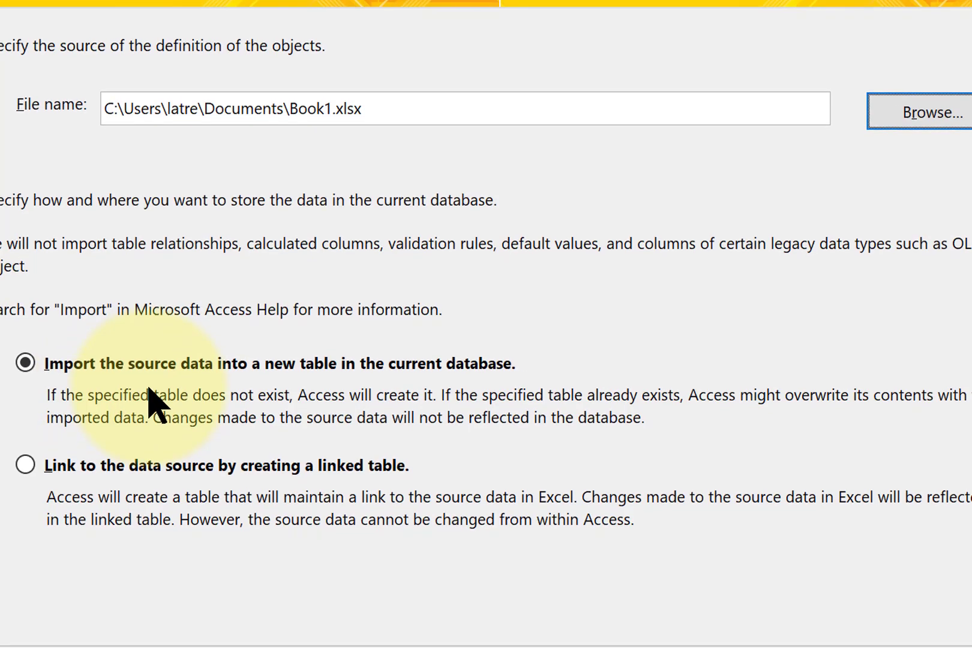
{"action": "left_click", "coordinate": [750, 585]}
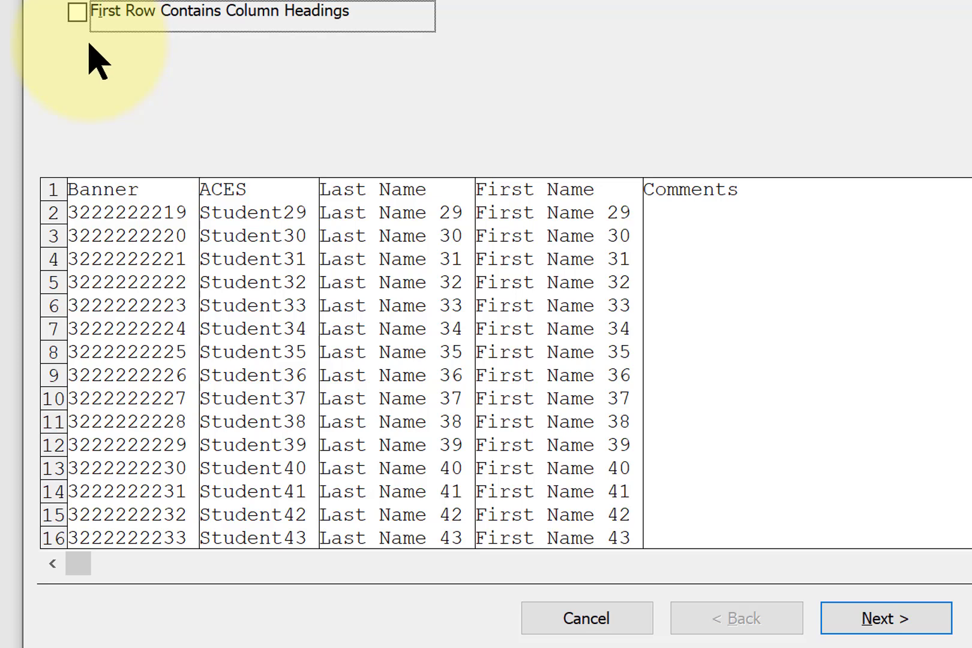
- Treat the first row as column headings and set the Banner field's data type to Short Text
{"action": "left_click", "coordinate": [77, 13]}
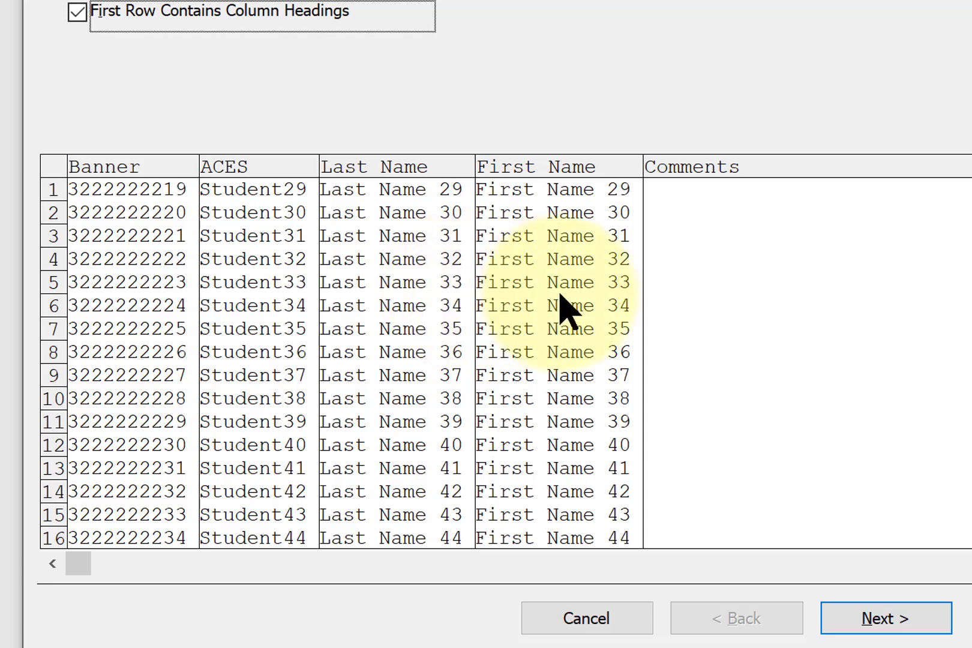
{"action": "left_click", "coordinate": [884, 618]}
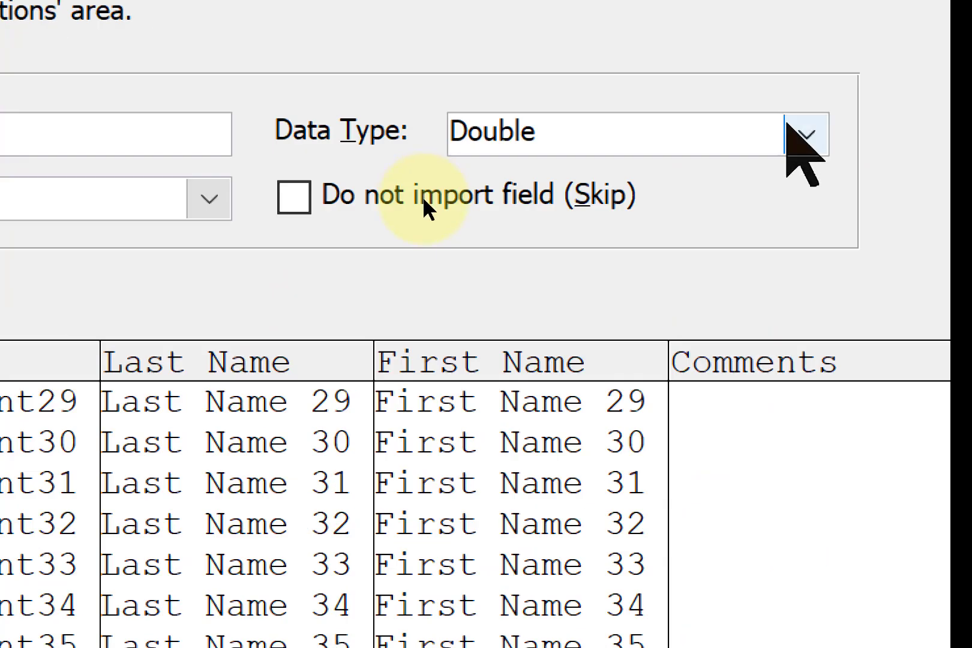
{"action": "left_click", "coordinate": [787, 126]}
{"action": "left_click", "coordinate": [586, 444]}
- Review the data types of the ACES, Last Name, First Name and Comments fields, and continue to the primary key options
{"action": "left_click", "coordinate": [58, 367]}
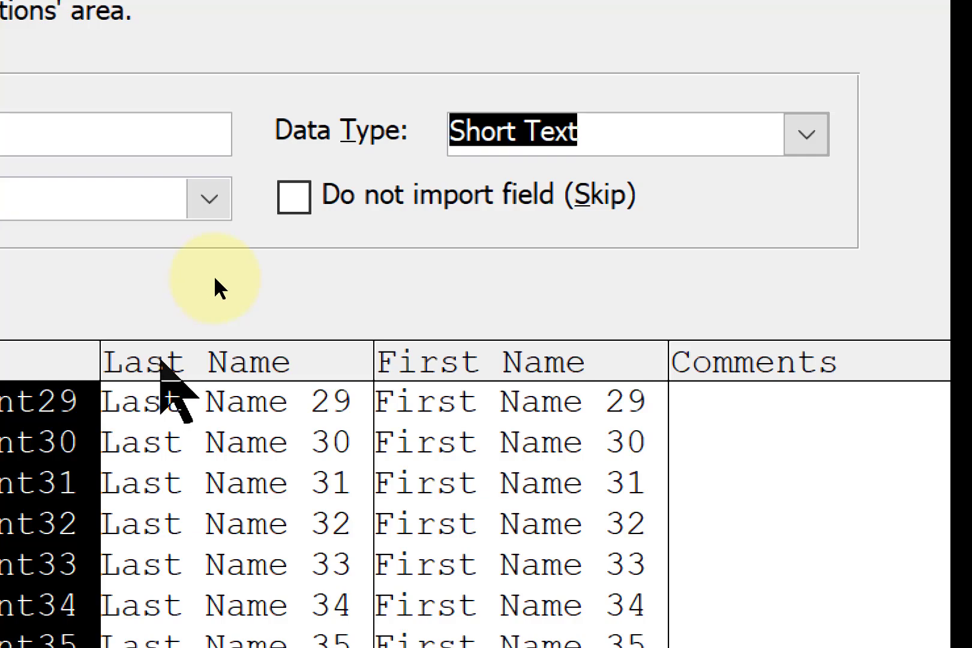
{"action": "left_click", "coordinate": [161, 362]}
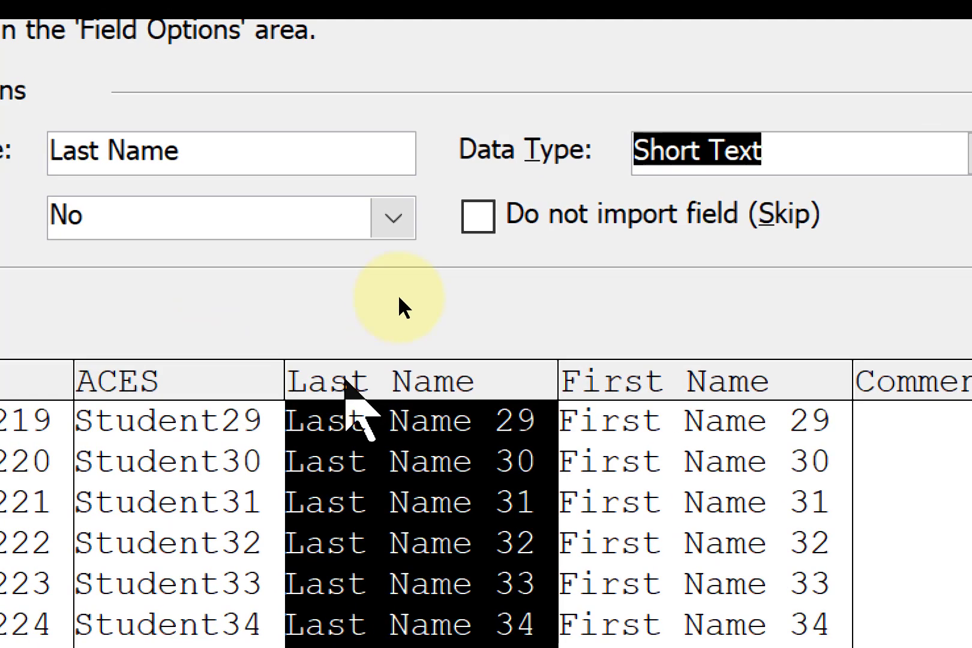
{"action": "left_click", "coordinate": [586, 381]}
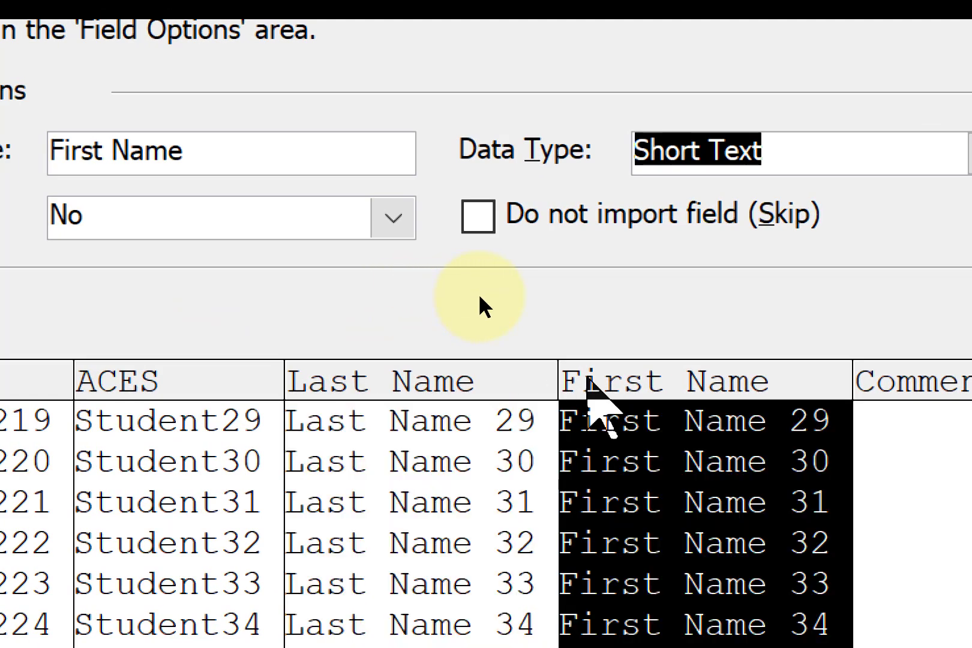
{"action": "left_click", "coordinate": [926, 384]}
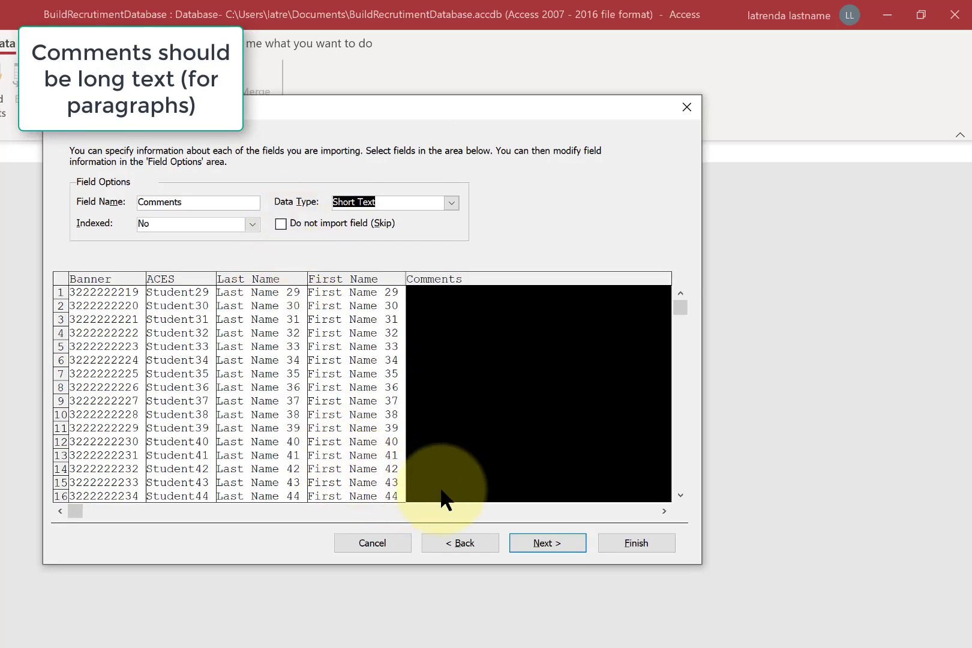
{"action": "left_click", "coordinate": [533, 540]}
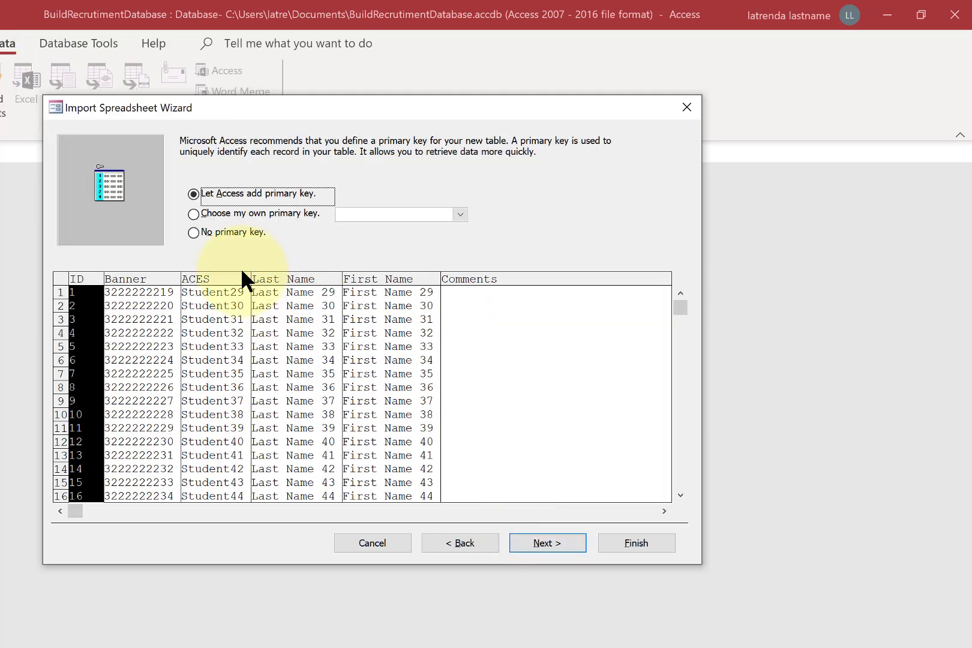
- Finish the import with no primary key into a table named Raw Data, without saving the import steps, and open the table
{"action": "left_click", "coordinate": [195, 233]}
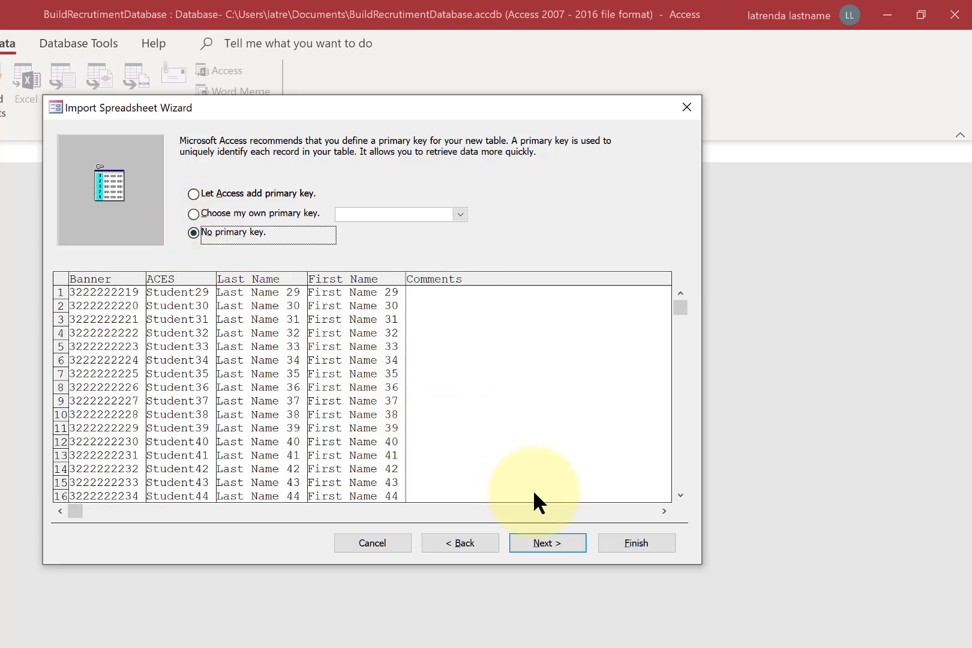
{"action": "left_click", "coordinate": [539, 535]}
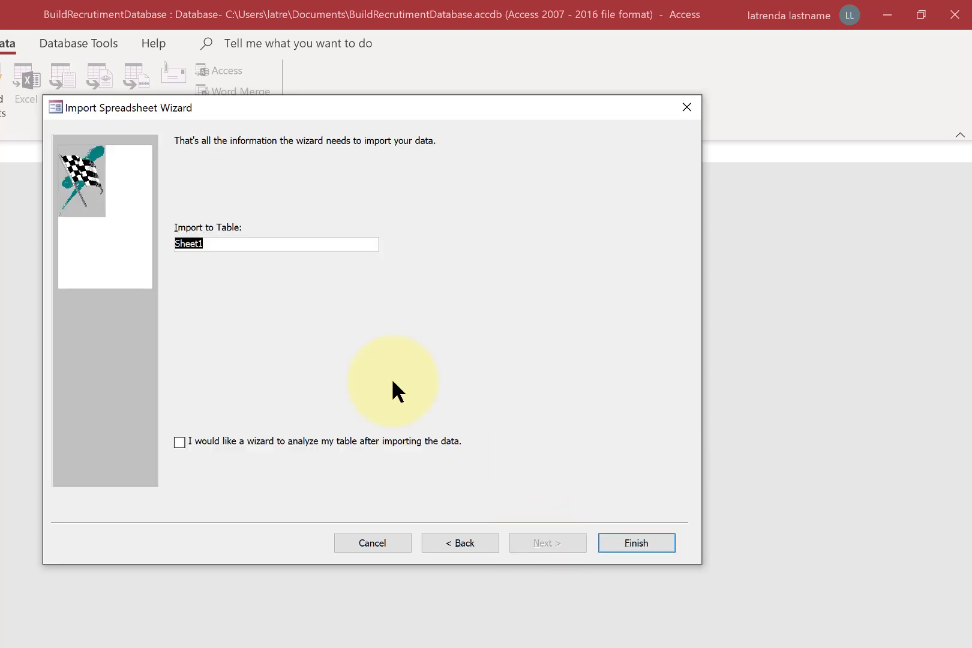
{"action": "type", "text": "Raw Data"}
{"action": "left_click", "coordinate": [623, 536]}
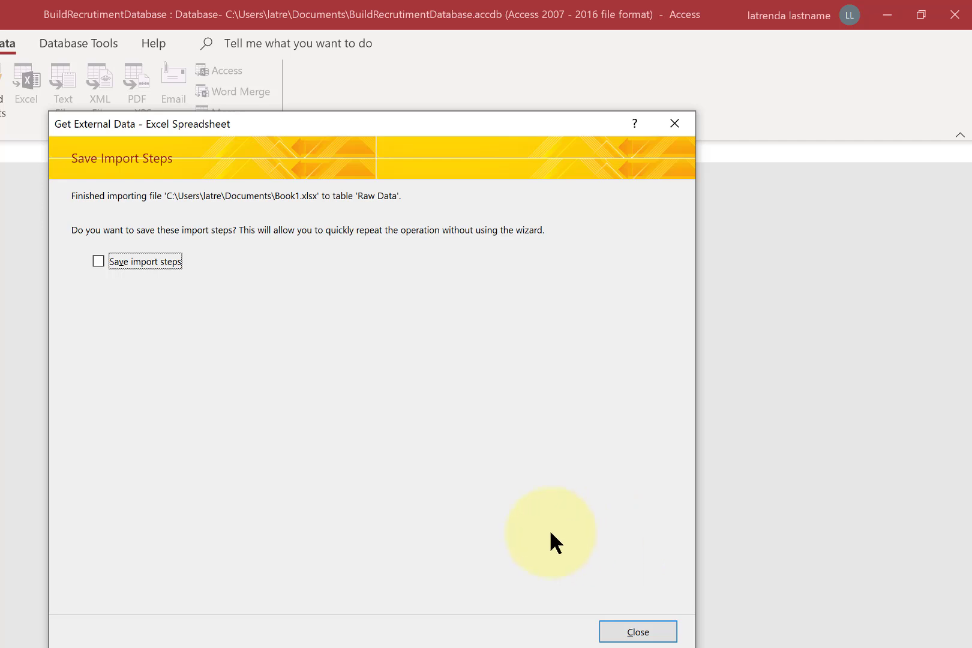
{"action": "left_click", "coordinate": [619, 634]}
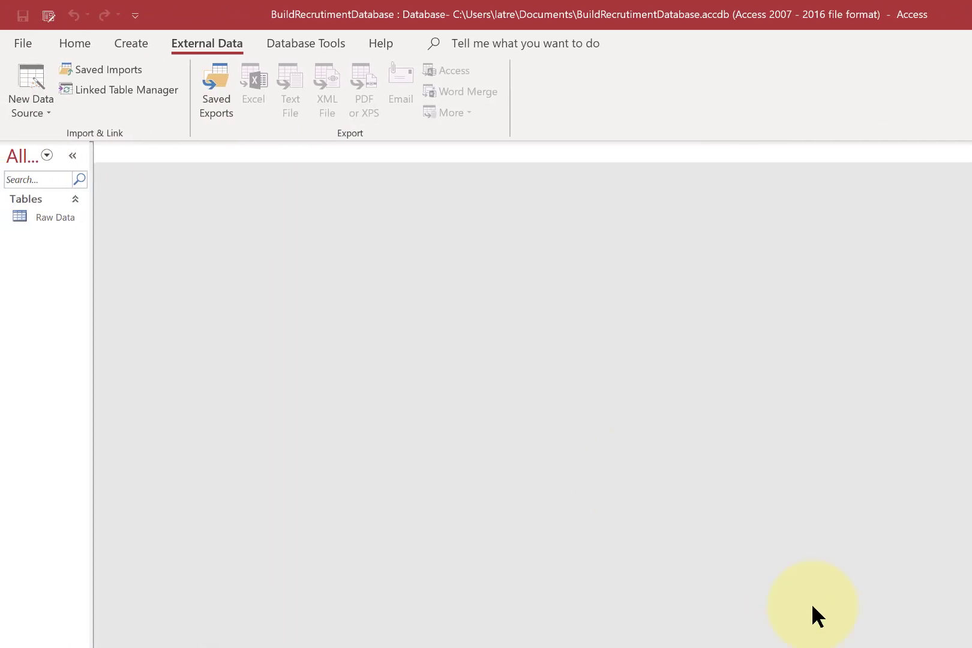
{"action": "double_click", "coordinate": [45, 219]}
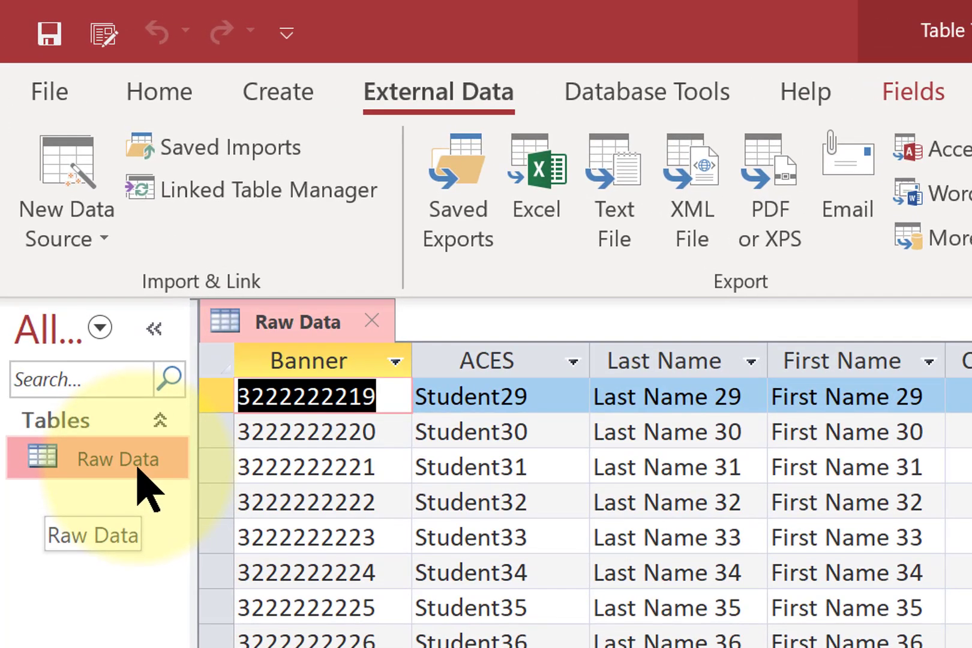
- Duplicate the Raw Data table as Copy Of Raw Data with structure only, and open the copy
{"action": "right_click", "coordinate": [138, 468]}
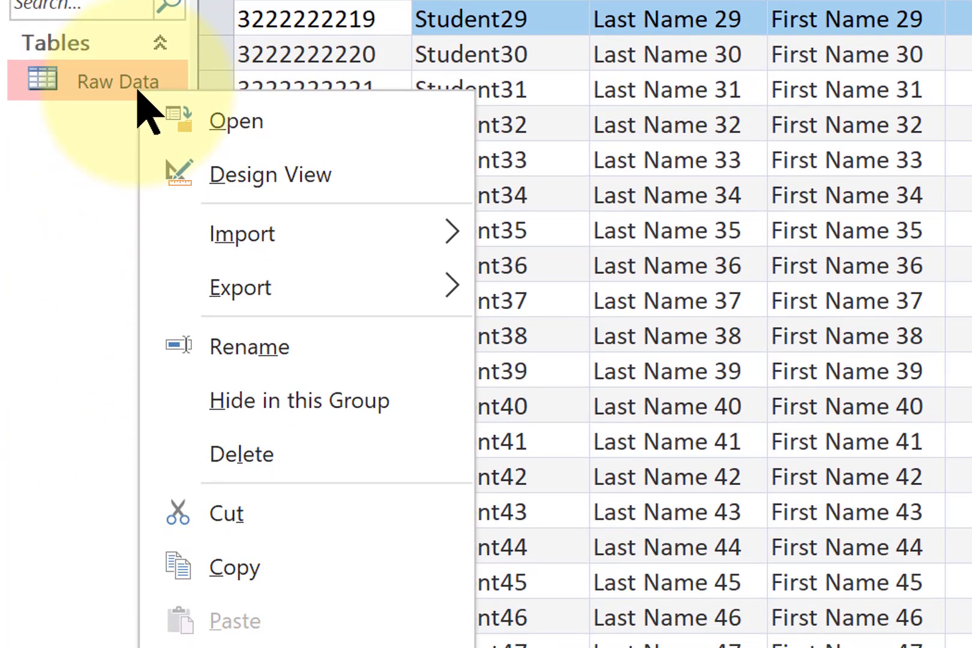
{"action": "left_click", "coordinate": [235, 566]}
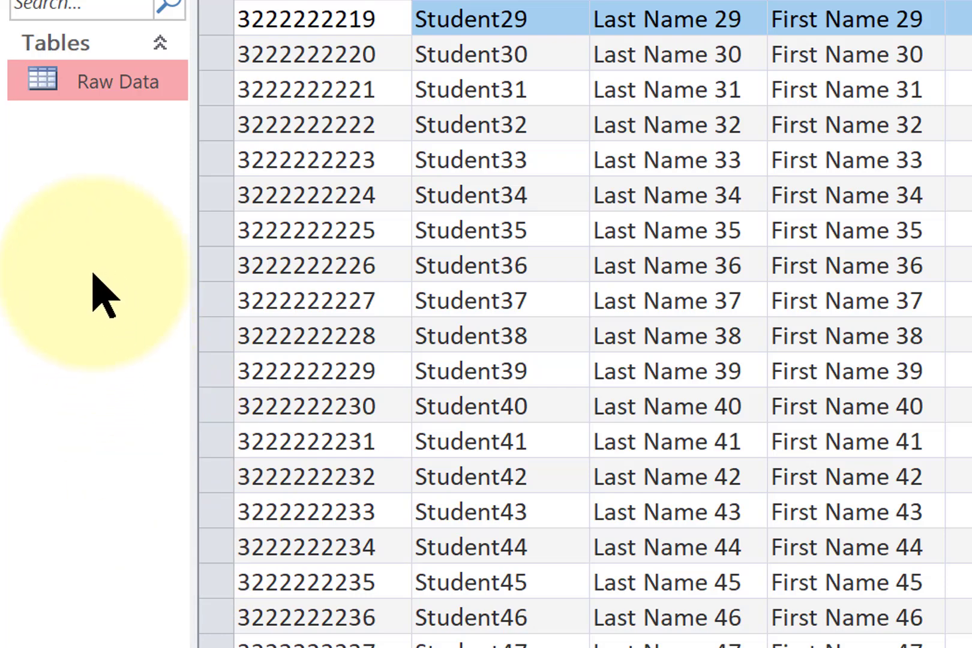
{"action": "right_click", "coordinate": [71, 250]}
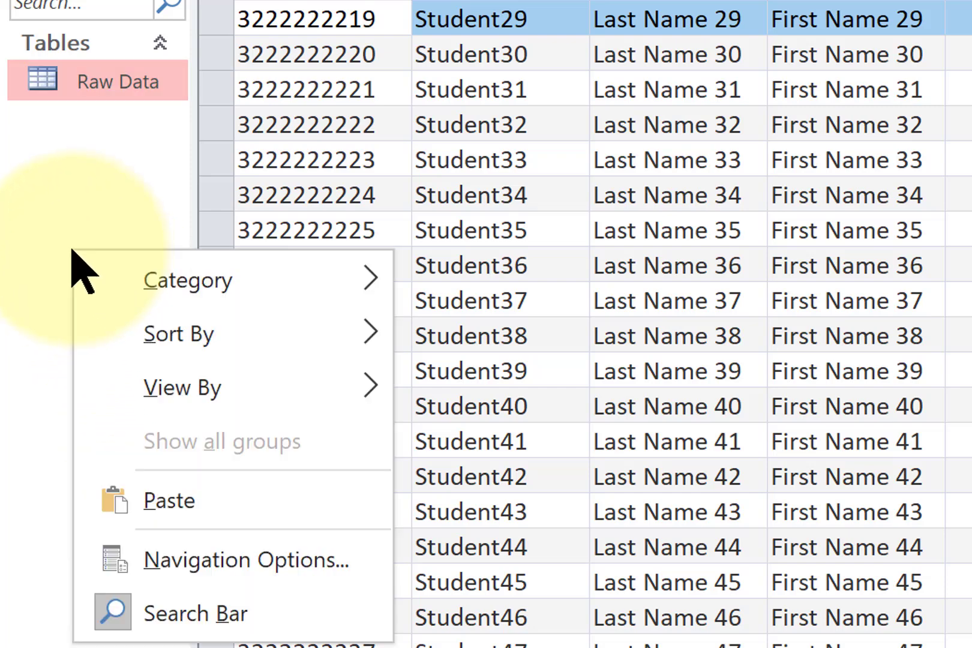
{"action": "left_click", "coordinate": [144, 507]}
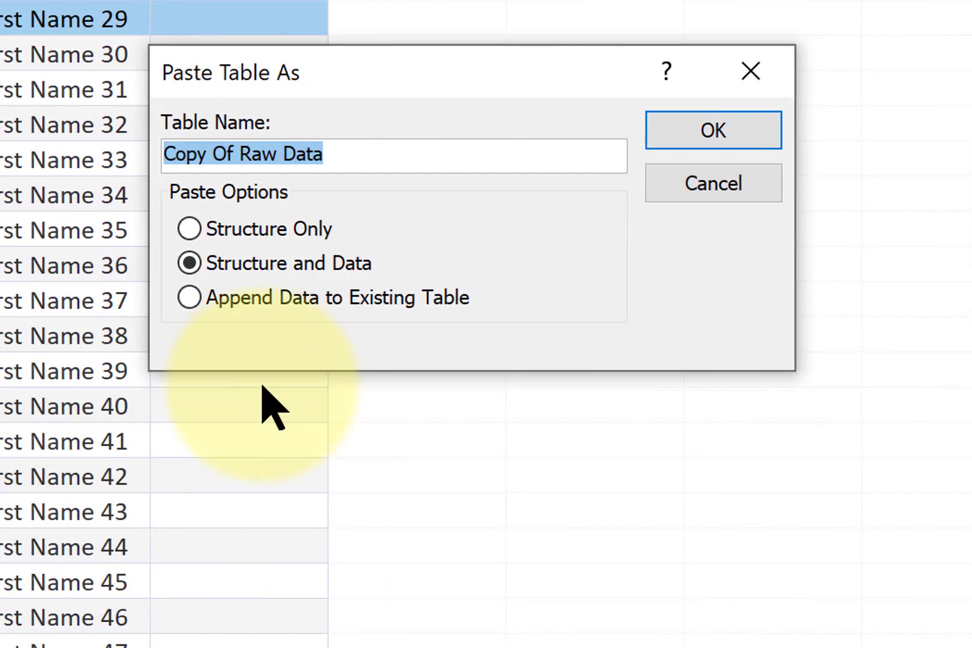
{"action": "left_click", "coordinate": [189, 229]}
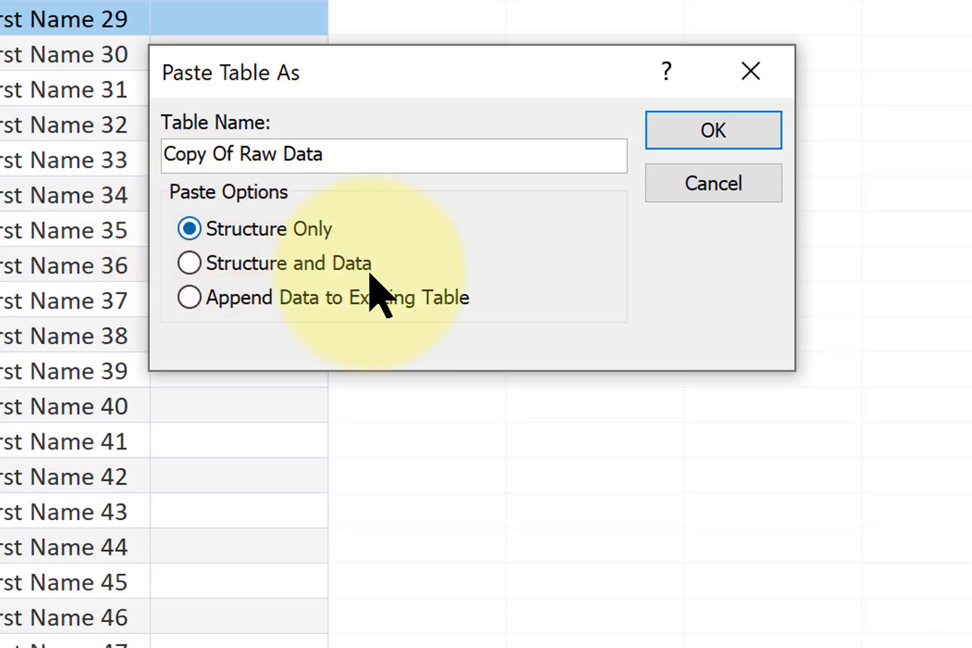
{"action": "left_click", "coordinate": [713, 130]}
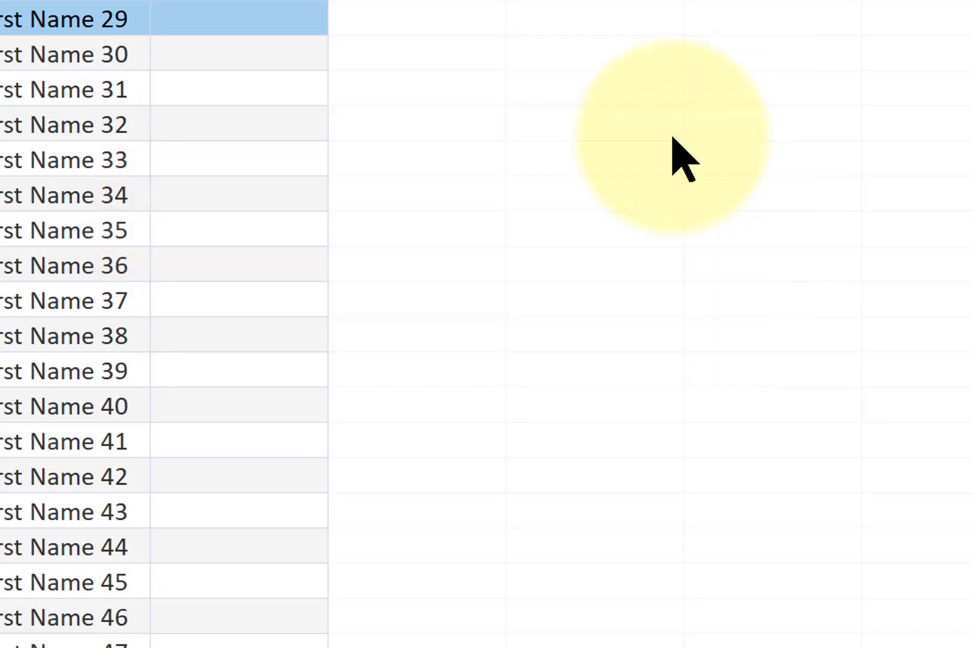
{"action": "double_click", "coordinate": [92, 278]}
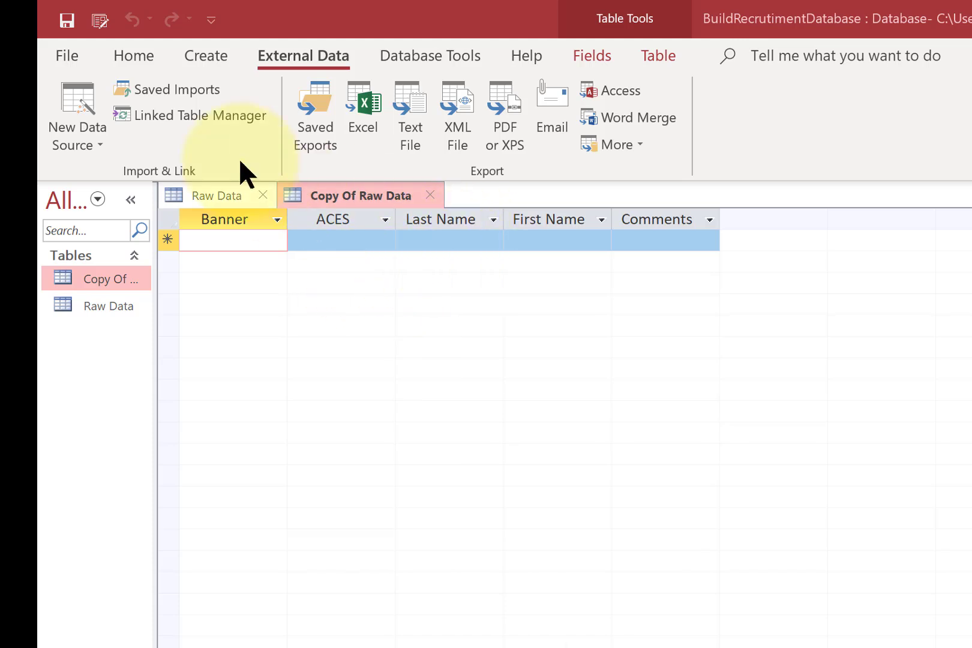
- Start a new form with the Form Wizard, using the Copy Of Raw Data table as its source
{"action": "left_click", "coordinate": [213, 63]}
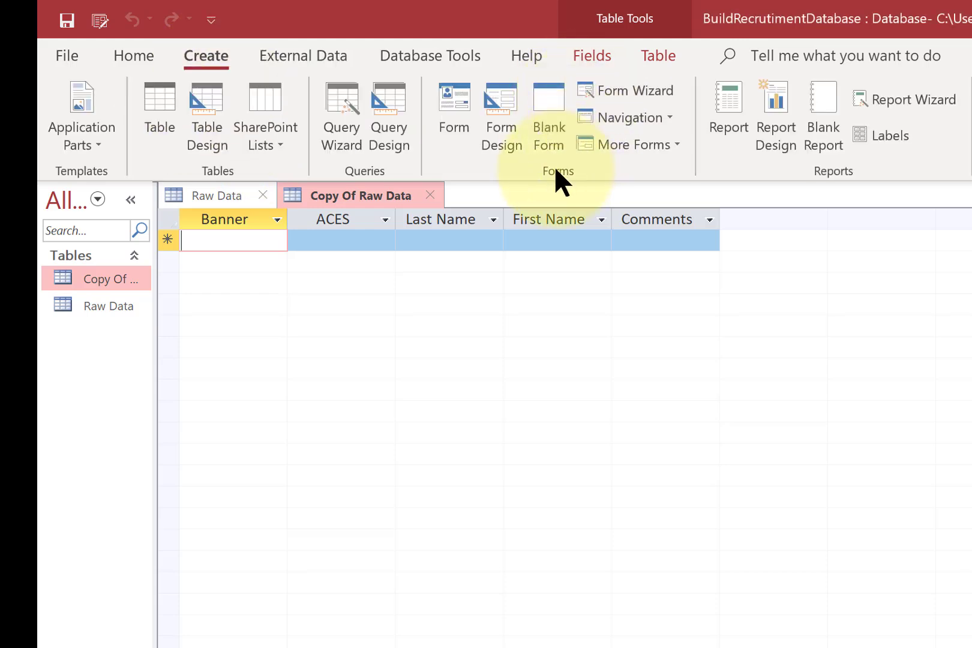
{"action": "left_click", "coordinate": [602, 92]}
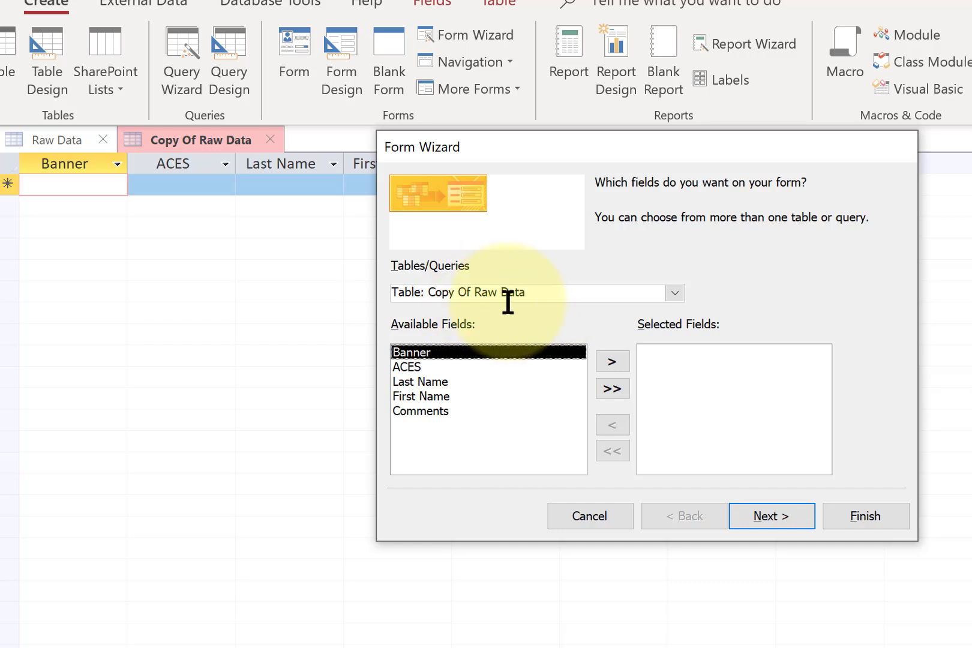
{"action": "left_click", "coordinate": [671, 295]}
{"action": "left_click", "coordinate": [670, 299]}
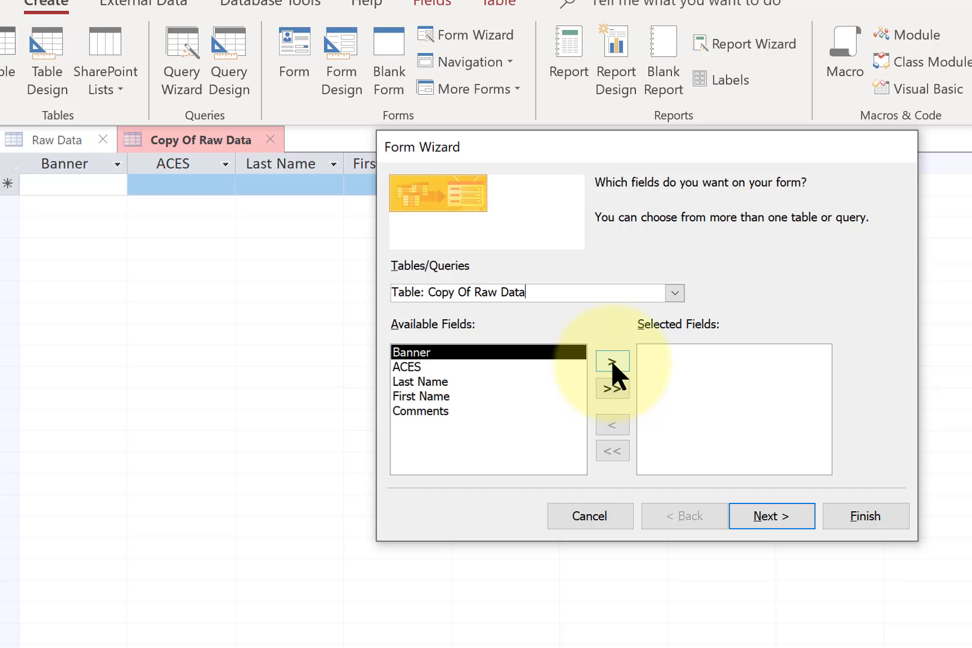
{"action": "left_click", "coordinate": [612, 388]}
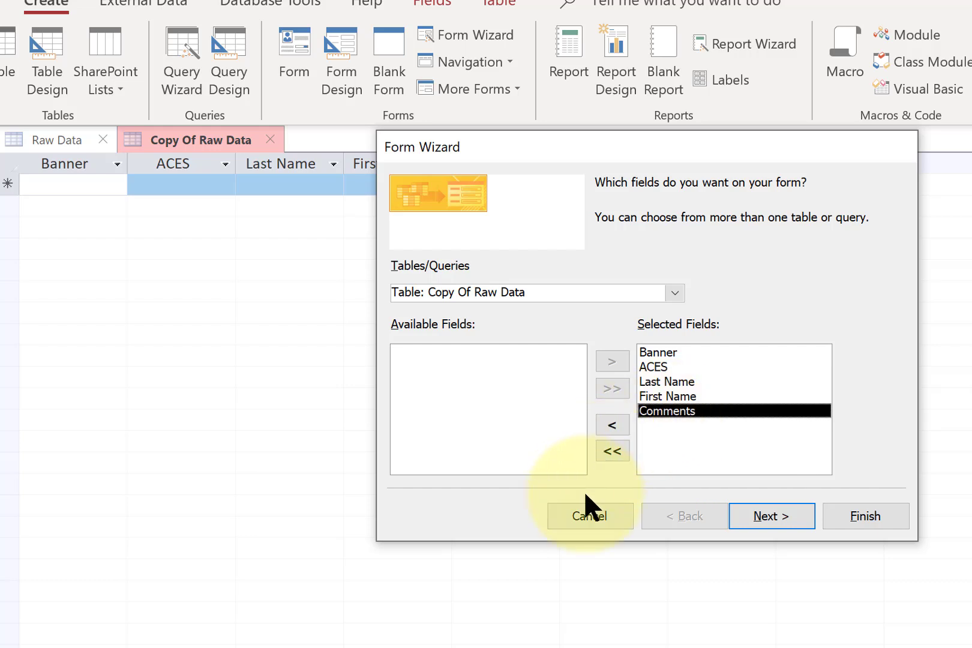
{"action": "left_click", "coordinate": [586, 515]}
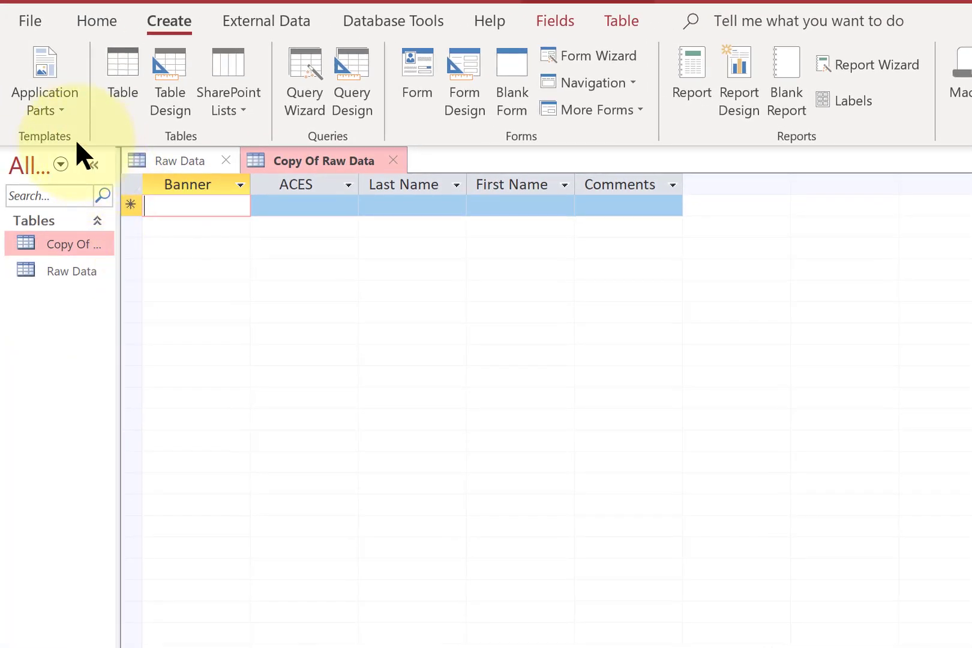
{"action": "left_click", "coordinate": [58, 117]}
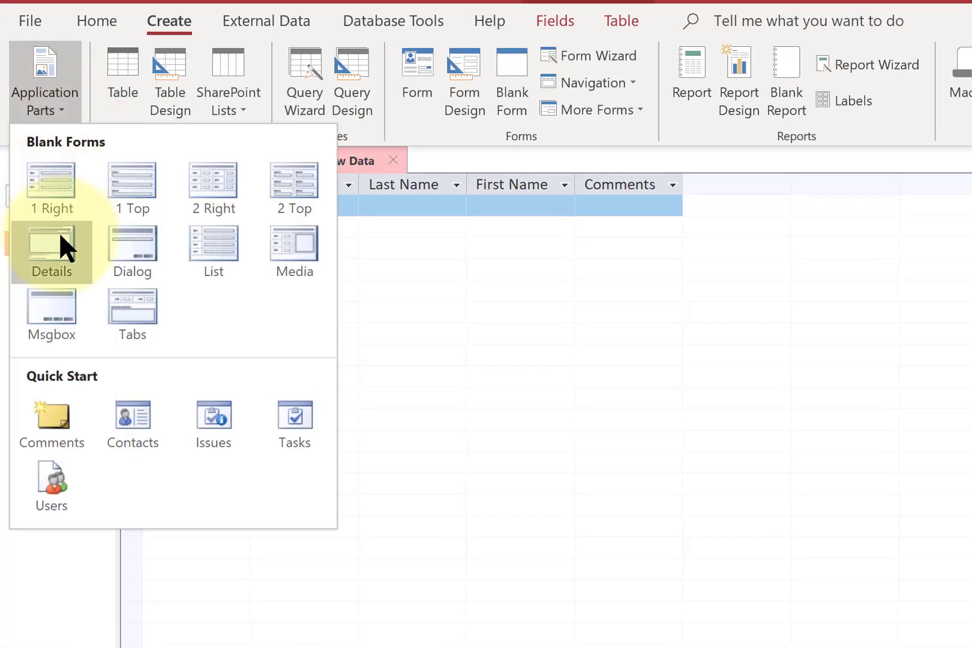
- Set the Comments field's data type to Long Text in the Copy Of Raw Data table's Design View, and return to Datasheet View
{"action": "left_click", "coordinate": [88, 28]}
{"action": "left_click", "coordinate": [87, 28]}
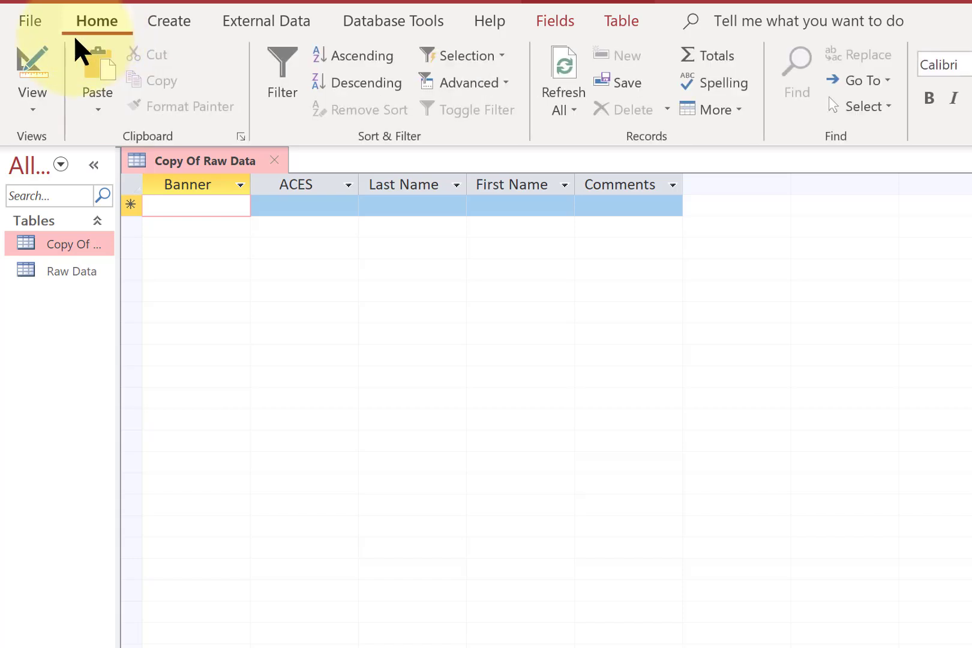
{"action": "left_click", "coordinate": [26, 54]}
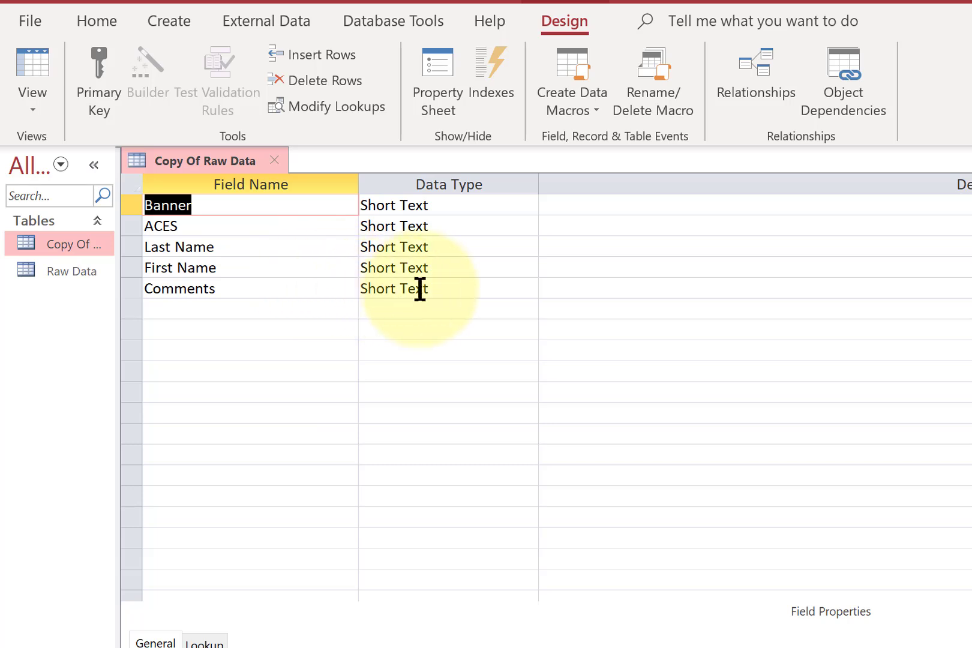
{"action": "left_click", "coordinate": [445, 287]}
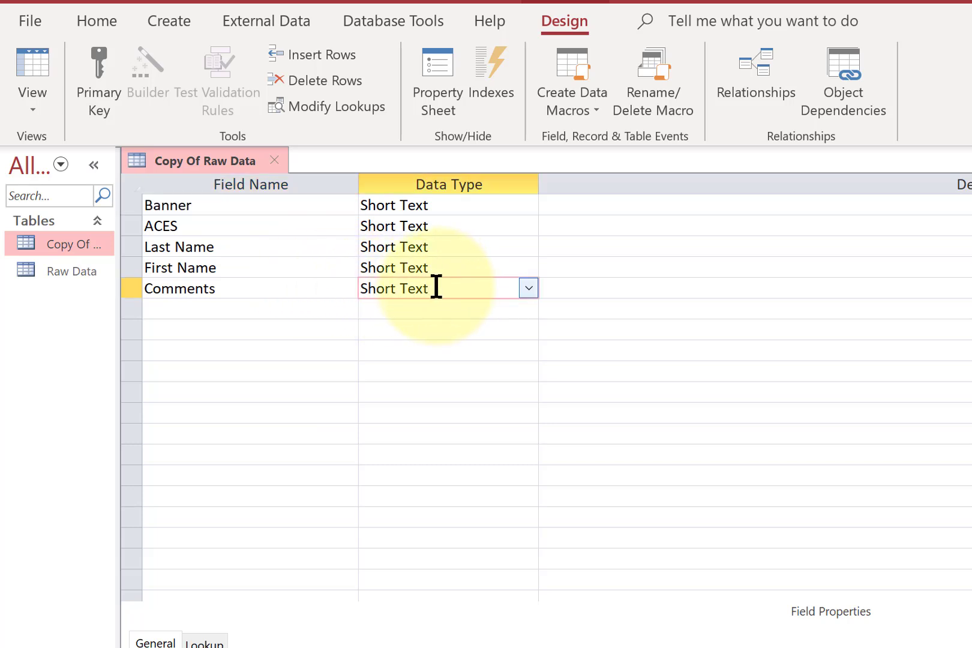
{"action": "left_click", "coordinate": [528, 288]}
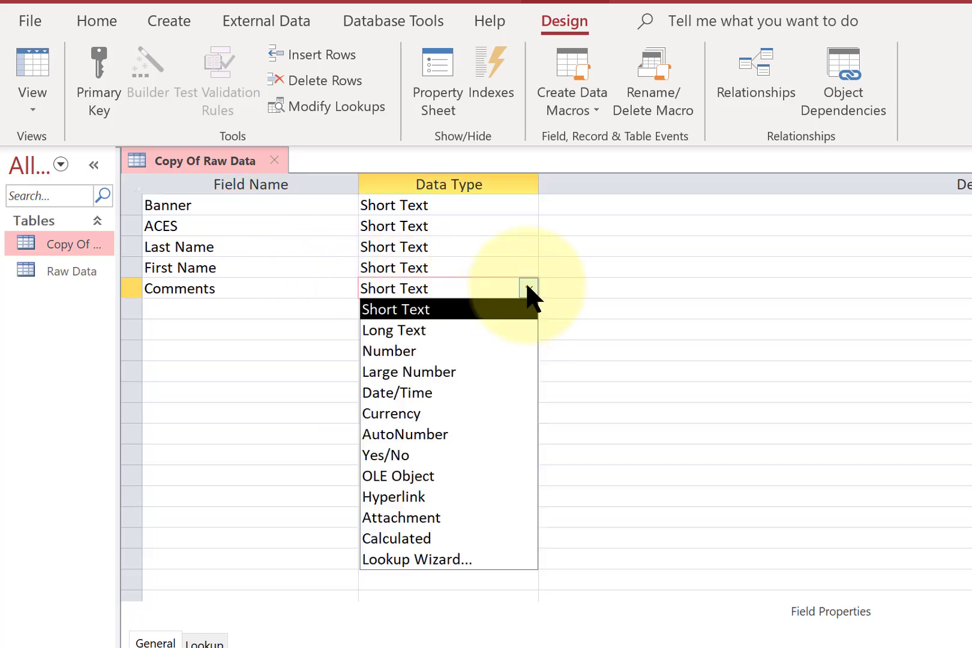
{"action": "left_click", "coordinate": [492, 331]}
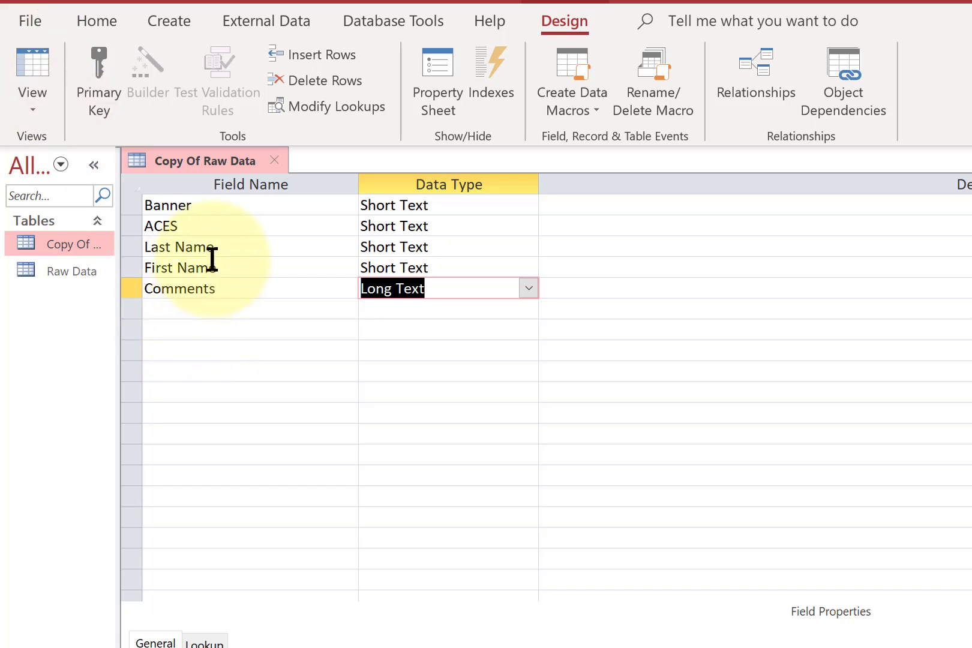
{"action": "left_click", "coordinate": [36, 102]}
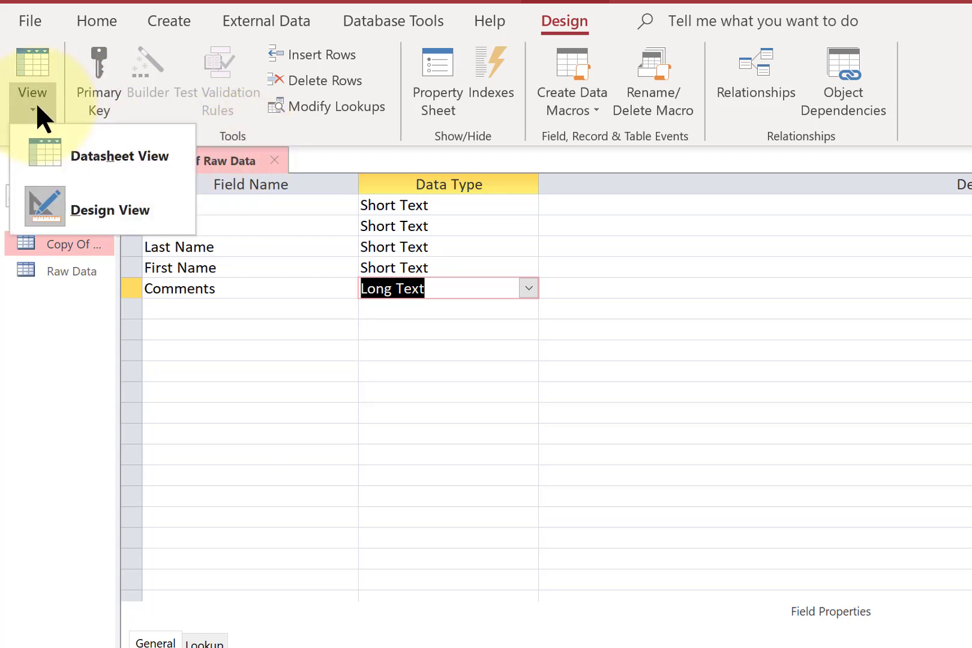
{"action": "left_click", "coordinate": [53, 153]}
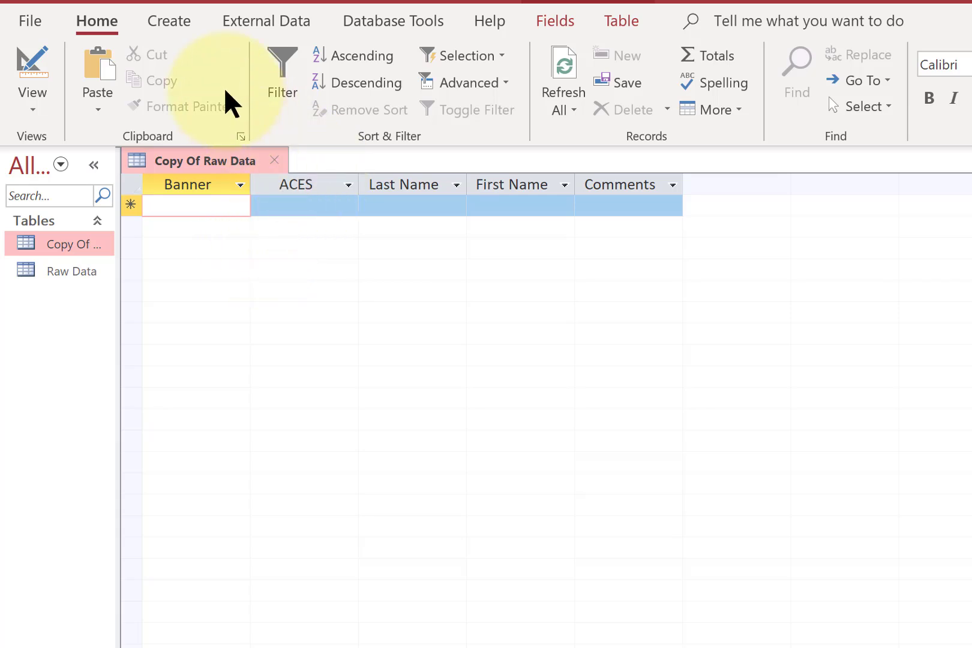
- Start a Form Wizard form with all fields of the Copy Of Raw Data table and a columnar layout
{"action": "left_click", "coordinate": [171, 22]}
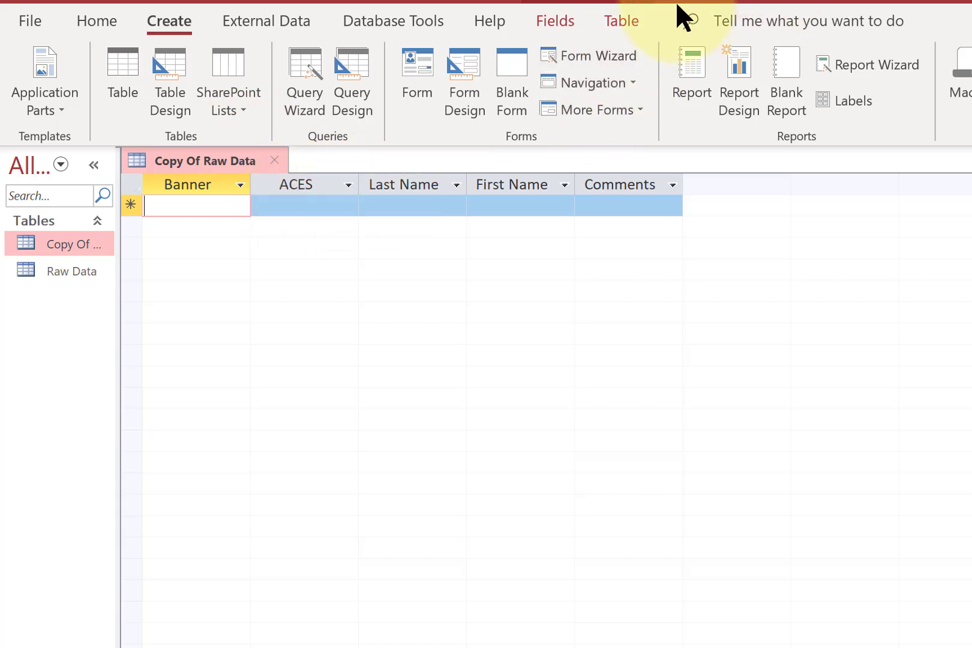
{"action": "left_click", "coordinate": [632, 56]}
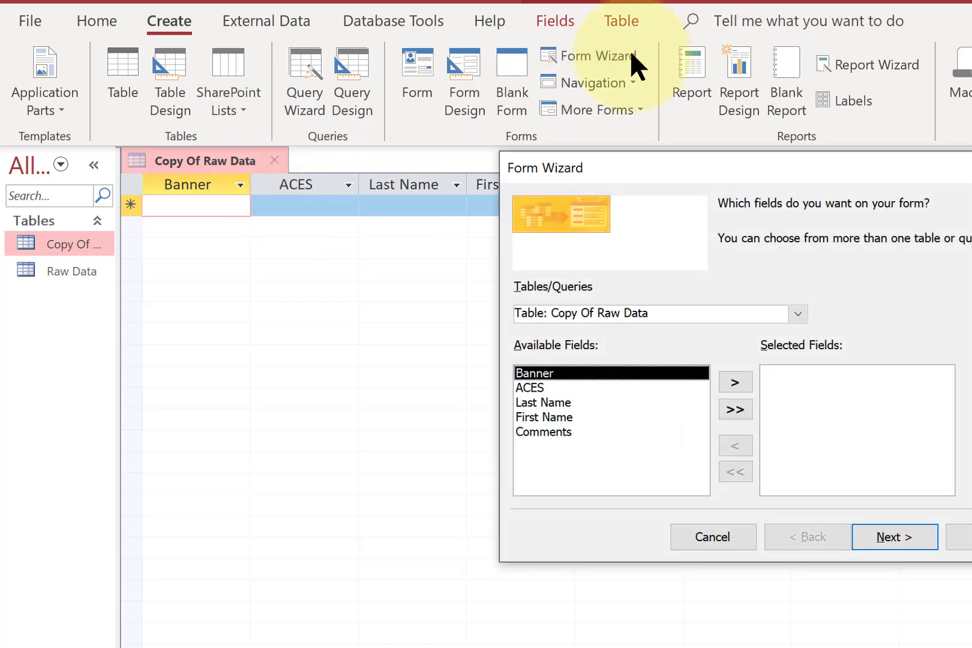
{"action": "left_click", "coordinate": [735, 410]}
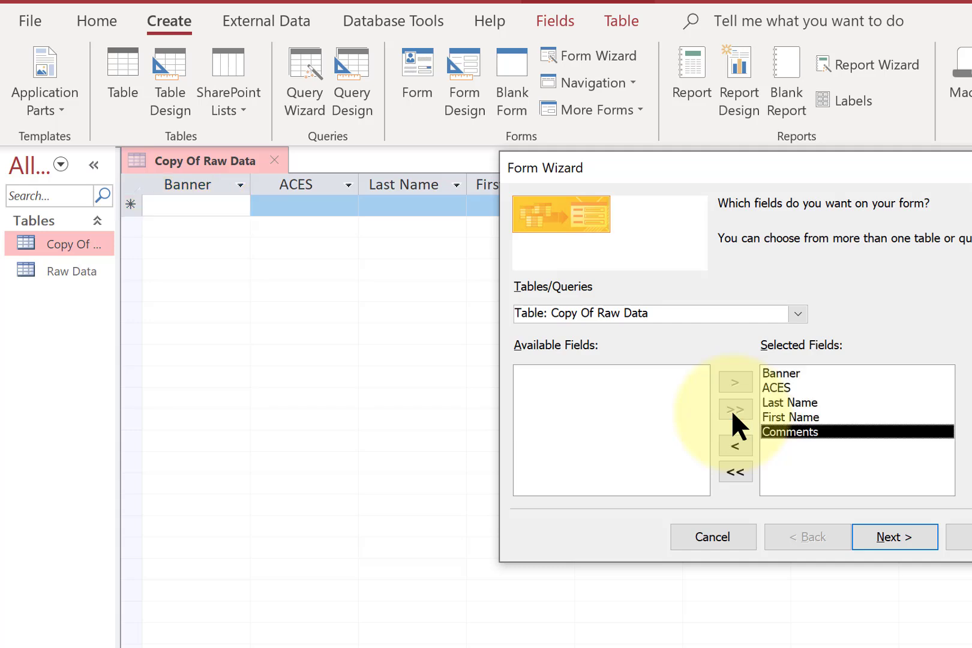
{"action": "left_click", "coordinate": [886, 534]}
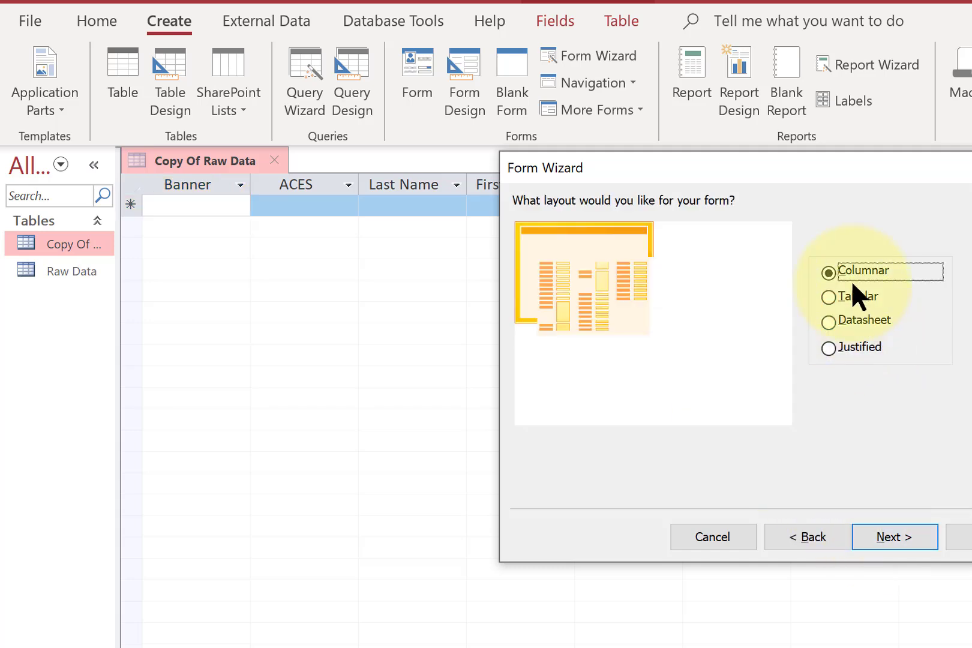
{"action": "left_click", "coordinate": [893, 540]}
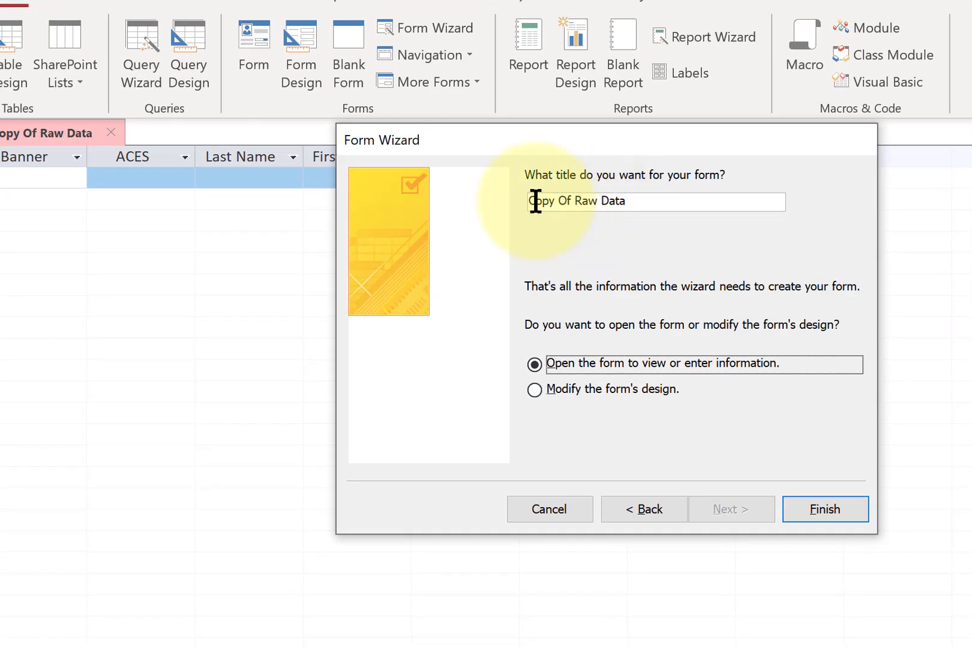
- Title the form FormCopyOfRawData and finish the wizard with the form opened to view or enter information
{"action": "triple_click", "coordinate": [535, 201]}
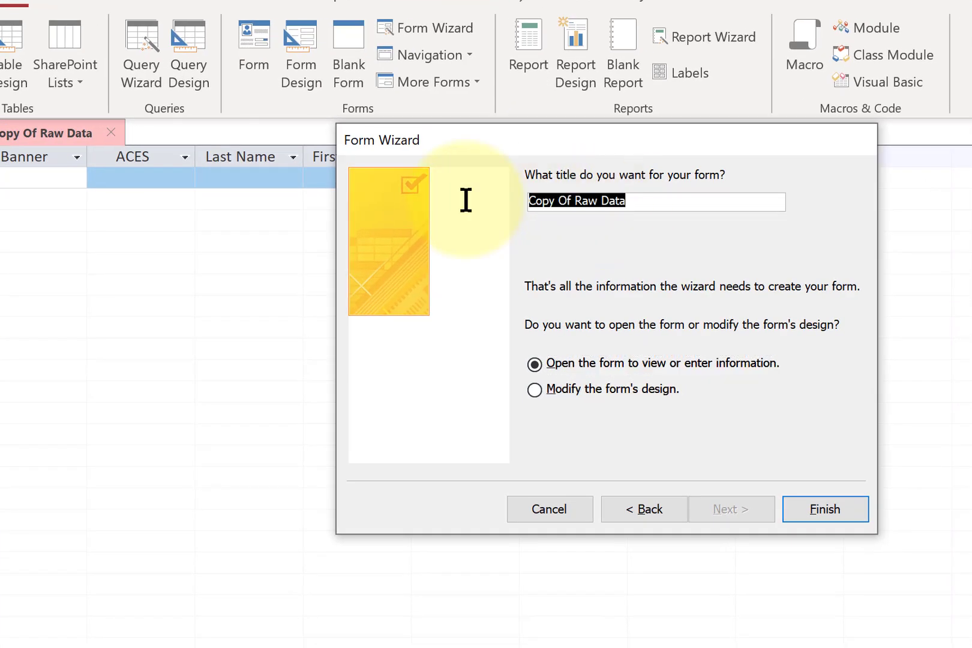
{"action": "type", "text": "FormCopy"}
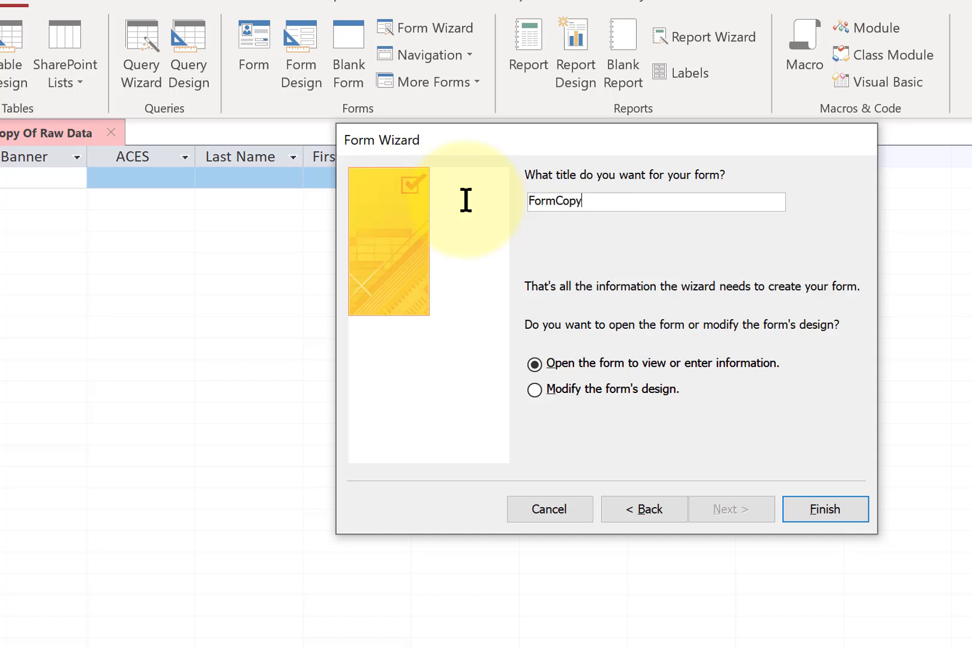
{"action": "type", "text": "OfRawData"}
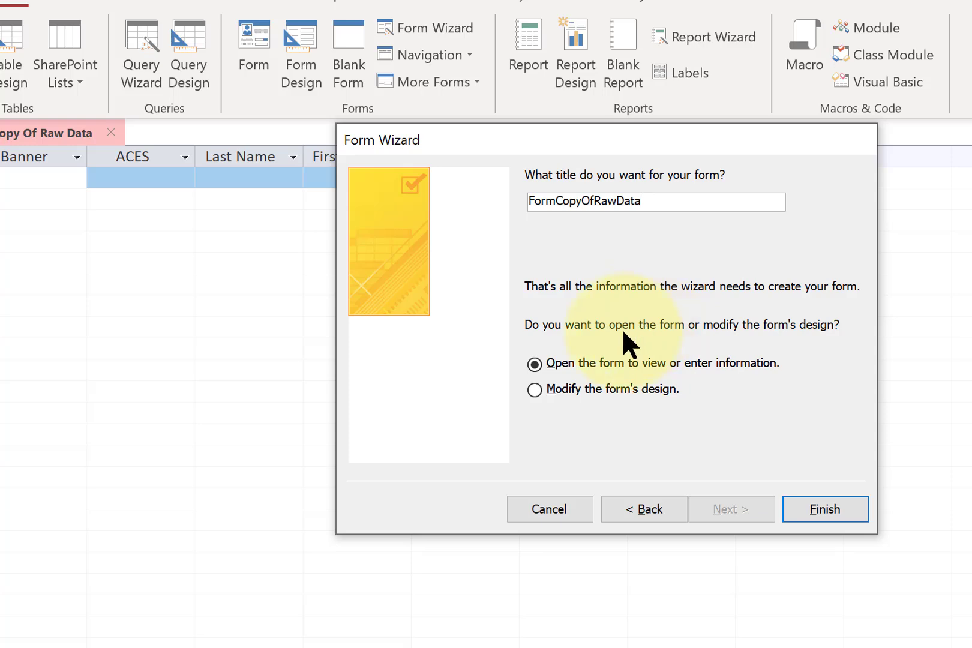
{"action": "left_click", "coordinate": [543, 390]}
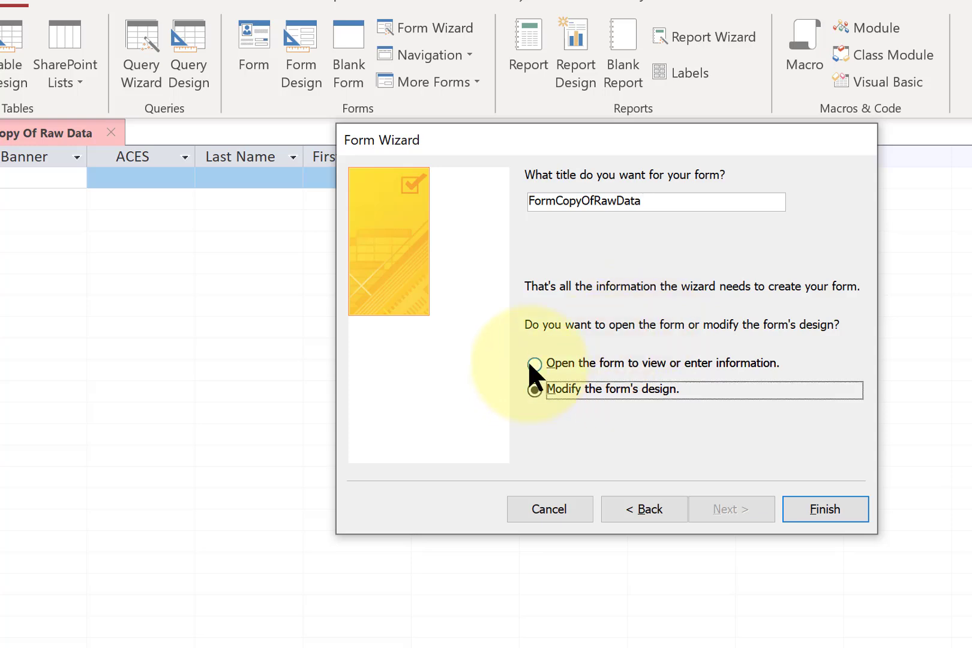
{"action": "left_click", "coordinate": [533, 363]}
{"action": "left_click", "coordinate": [798, 503]}
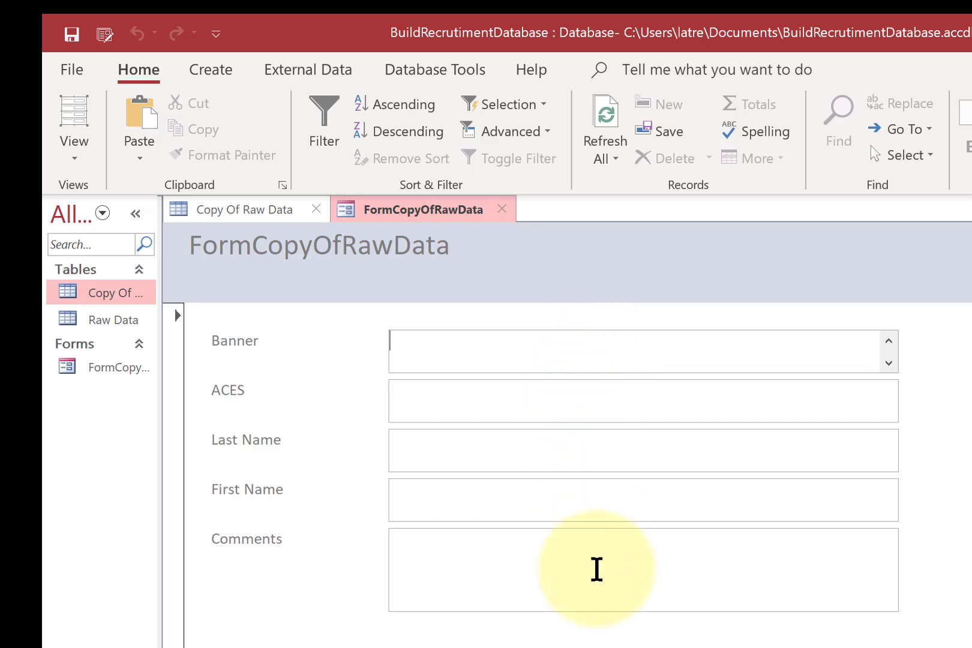
- In the form's Design View, enlarge the Detail section downward and move all field controls down to start near the ruler's 1 mark
{"action": "left_click", "coordinate": [74, 149]}
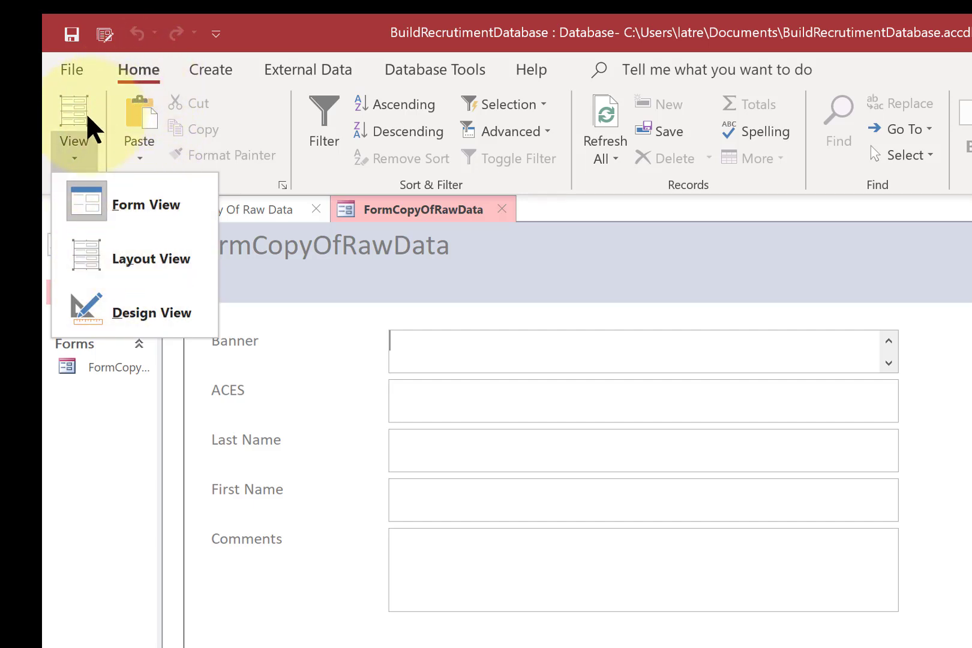
{"action": "left_click", "coordinate": [101, 310]}
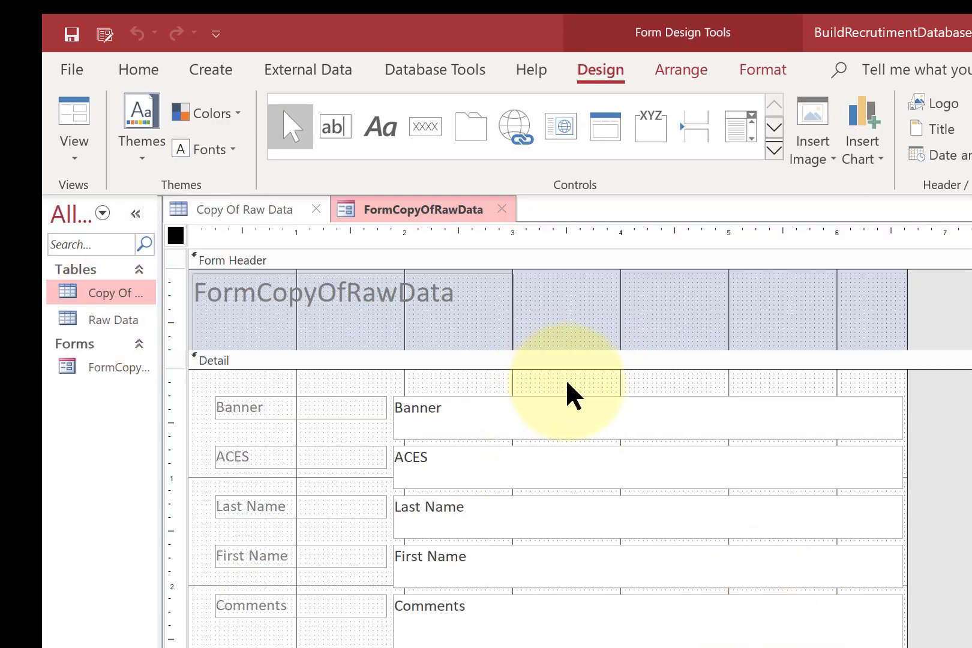
{"action": "key", "text": "alt+F8"}
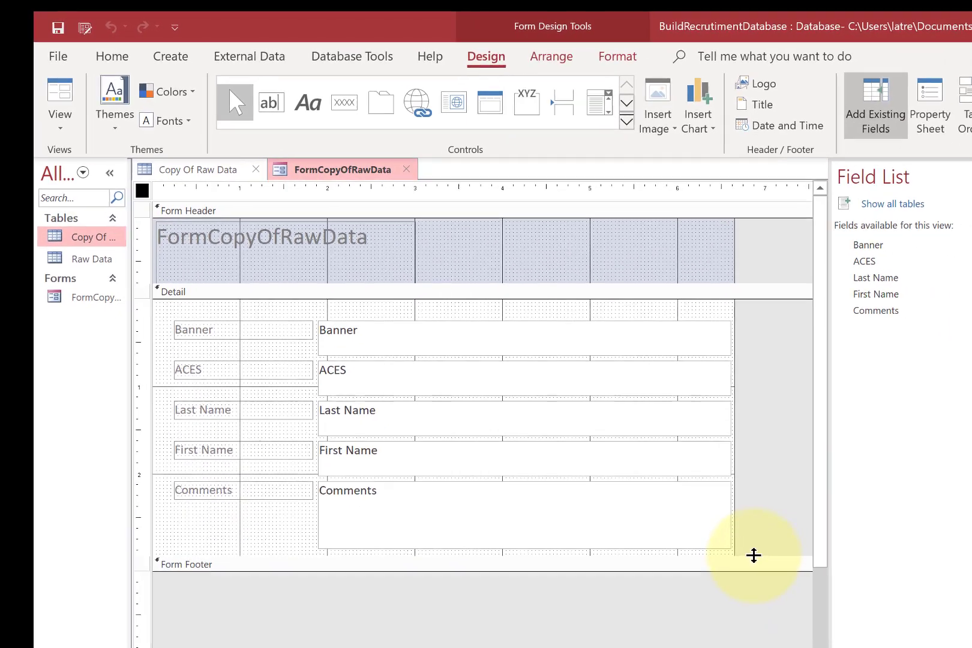
{"action": "left_click_drag", "start_coordinate": [738, 544], "coordinate": [750, 646]}
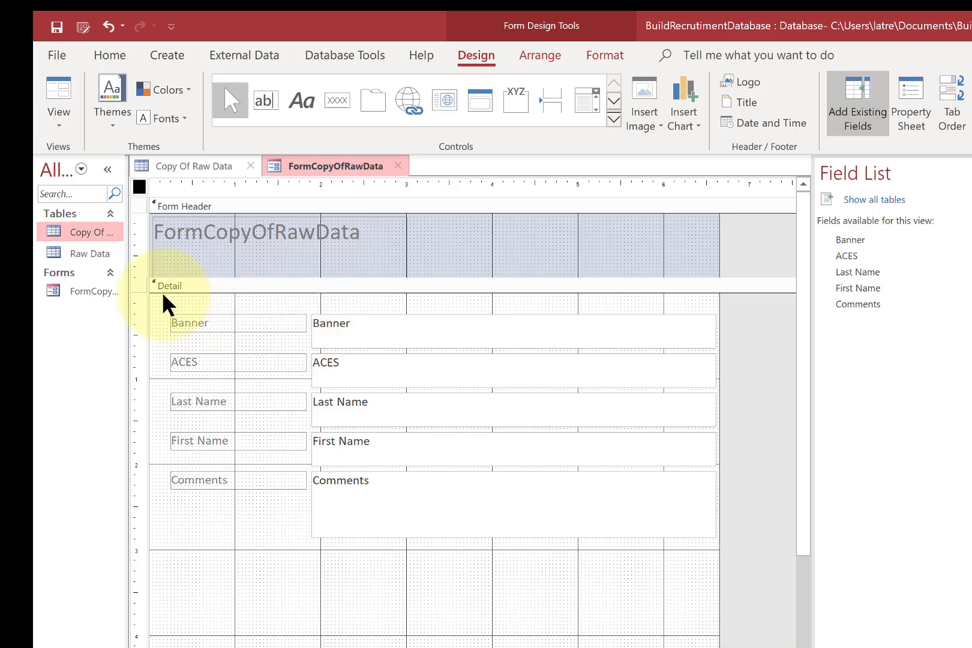
{"action": "left_click_drag", "start_coordinate": [161, 295], "coordinate": [718, 559]}
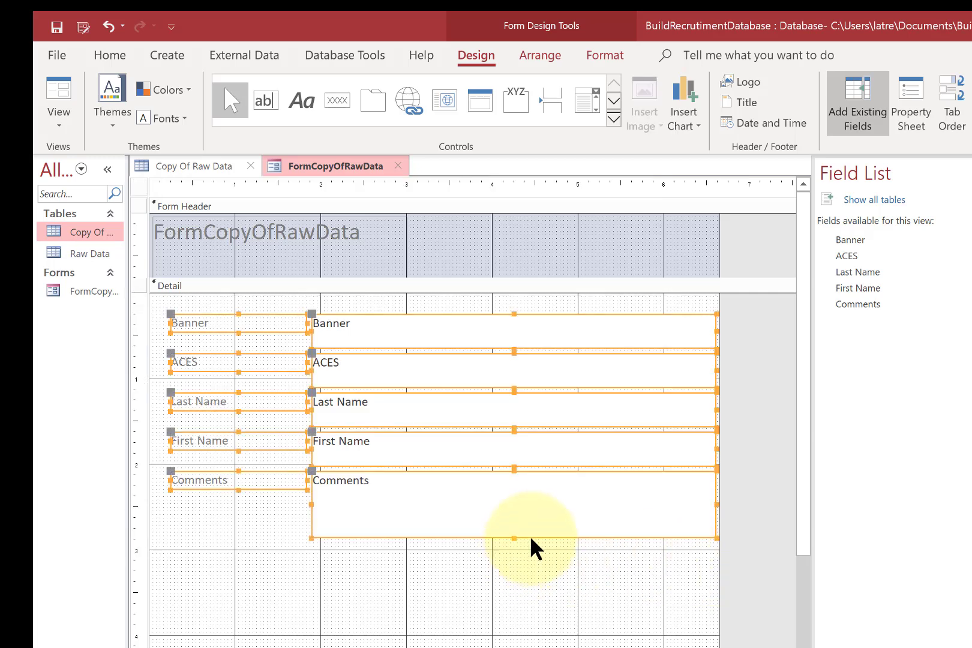
{"action": "left_click_drag", "start_coordinate": [531, 539], "coordinate": [530, 600]}
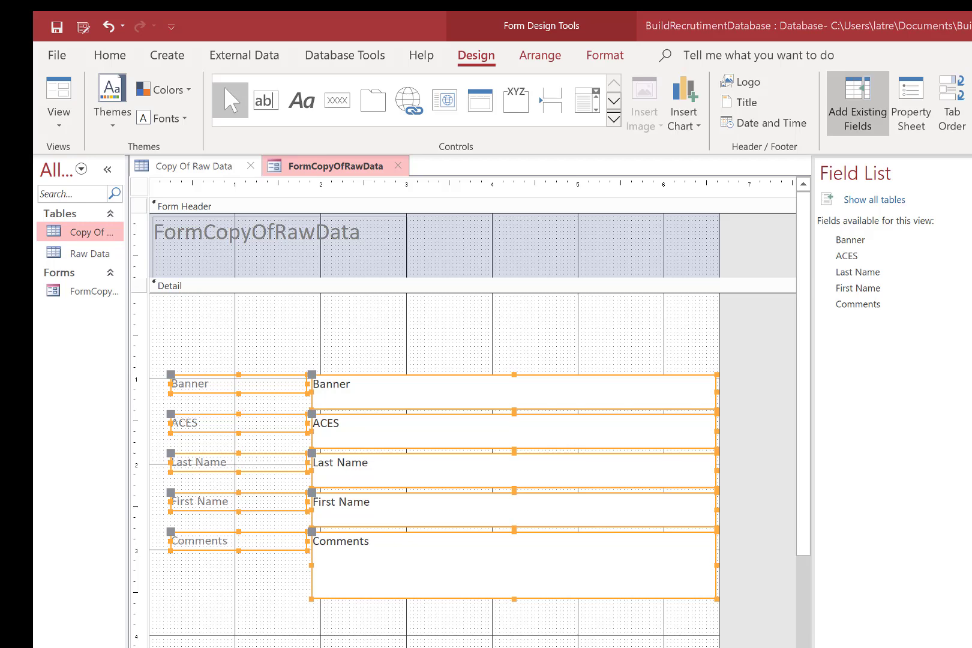
- Consult the TechRepublic article in the browser on filling Access text boxes from a combo box selection, and return to the Access form
{"action": "left_click_drag", "start_coordinate": [35, 145], "coordinate": [652, 127]}
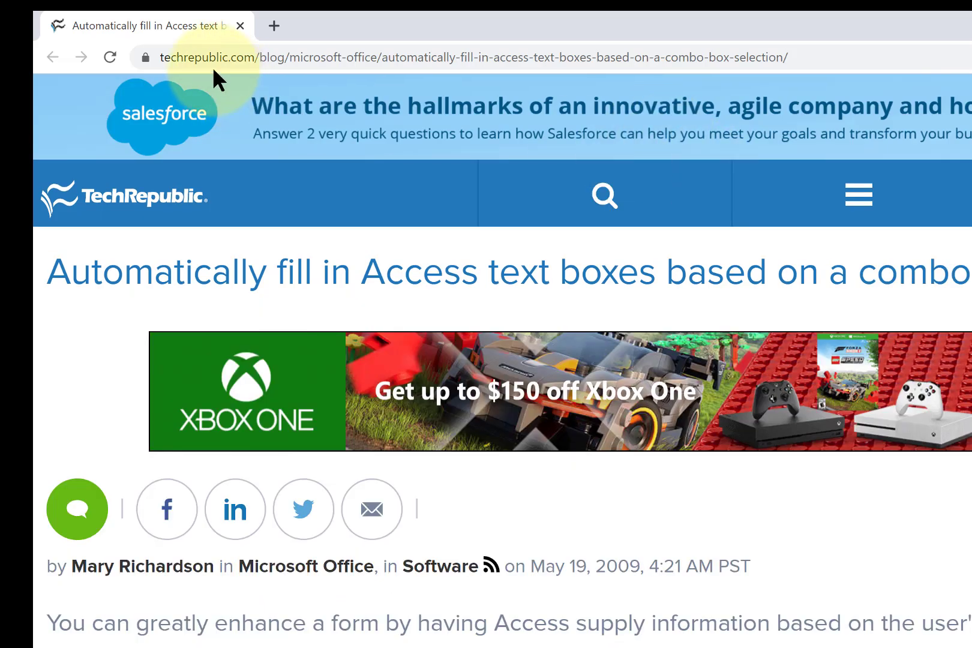
{"action": "left_click_drag", "start_coordinate": [971, 81], "coordinate": [971, 122]}
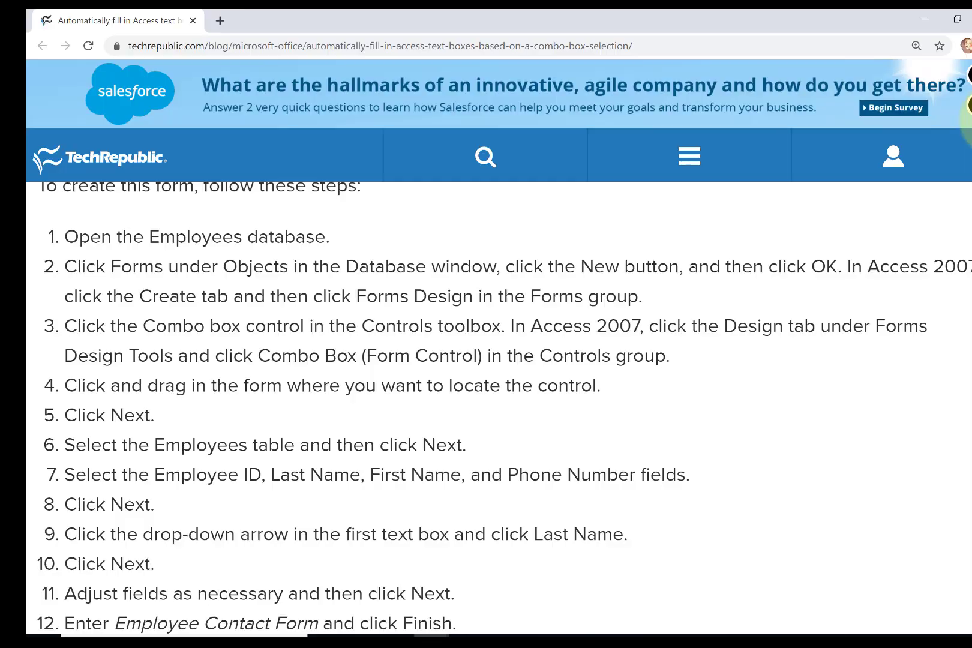
{"action": "left_click_drag", "start_coordinate": [969, 123], "coordinate": [968, 198]}
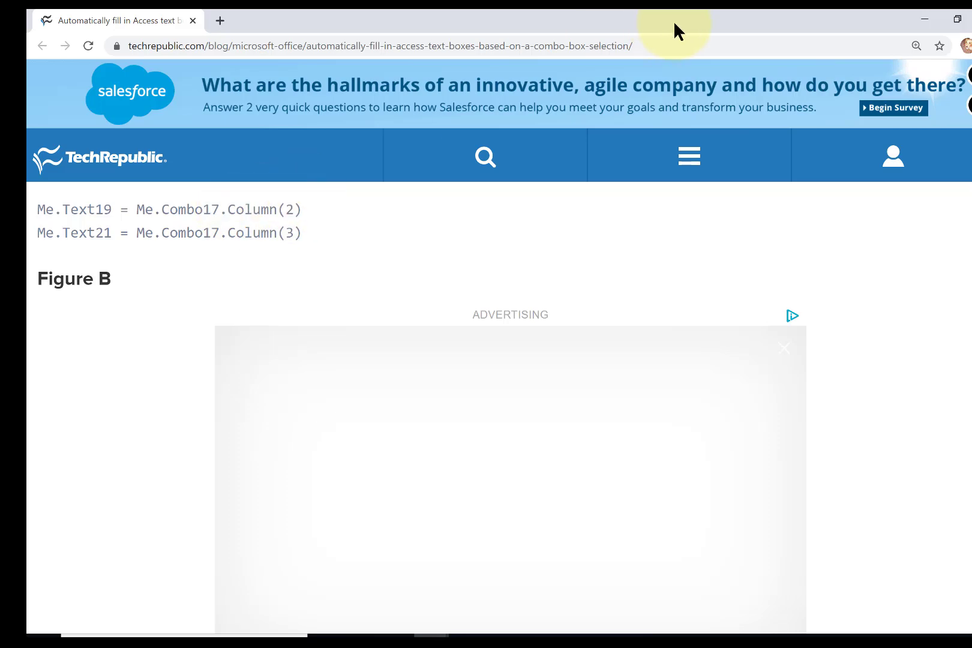
{"action": "left_click_drag", "start_coordinate": [673, 20], "coordinate": [250, 26]}
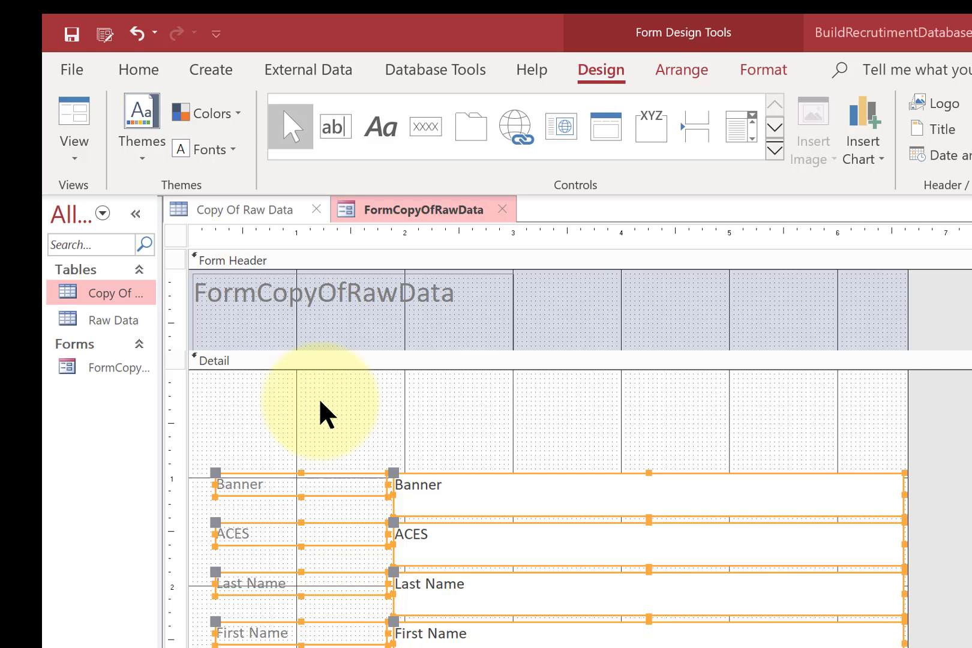
- Add a combo box above the Banner field that gets its values from the Raw Data table, and continue to the field selection
{"action": "left_click", "coordinate": [741, 130]}
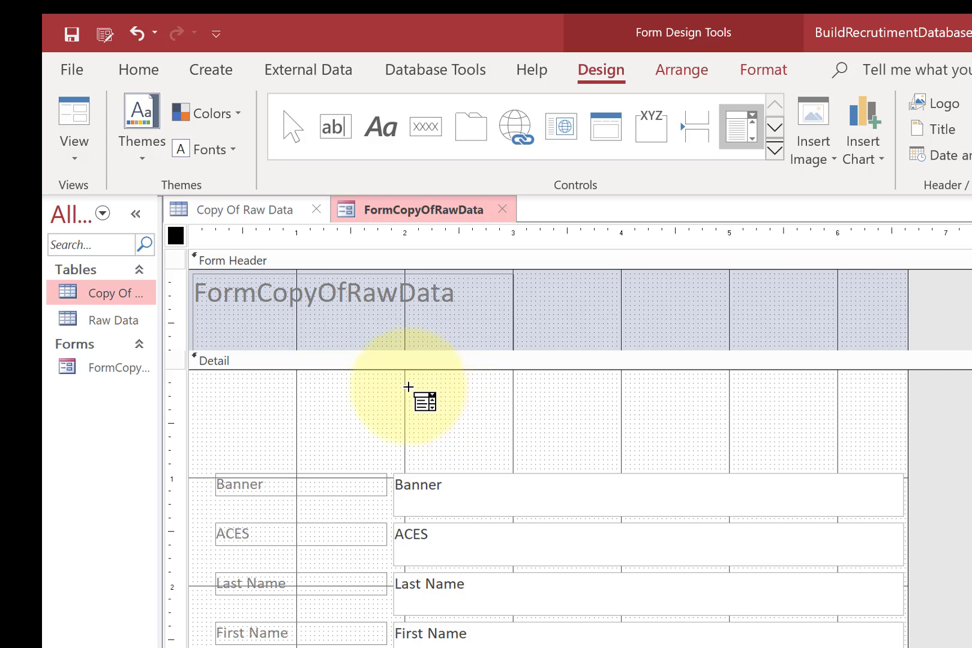
{"action": "left_click_drag", "start_coordinate": [399, 381], "coordinate": [672, 414]}
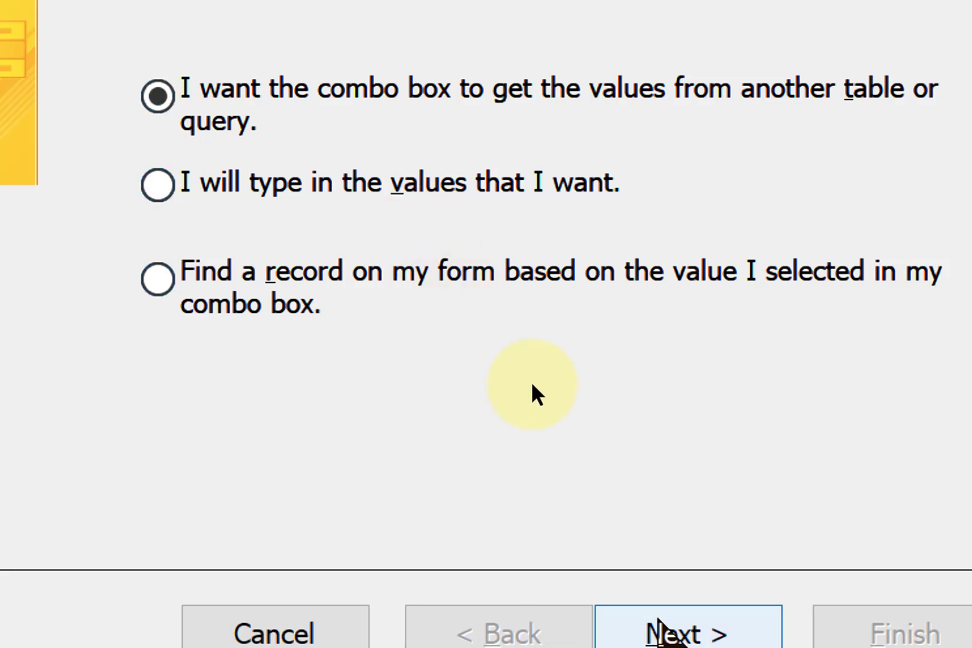
{"action": "left_click", "coordinate": [658, 619]}
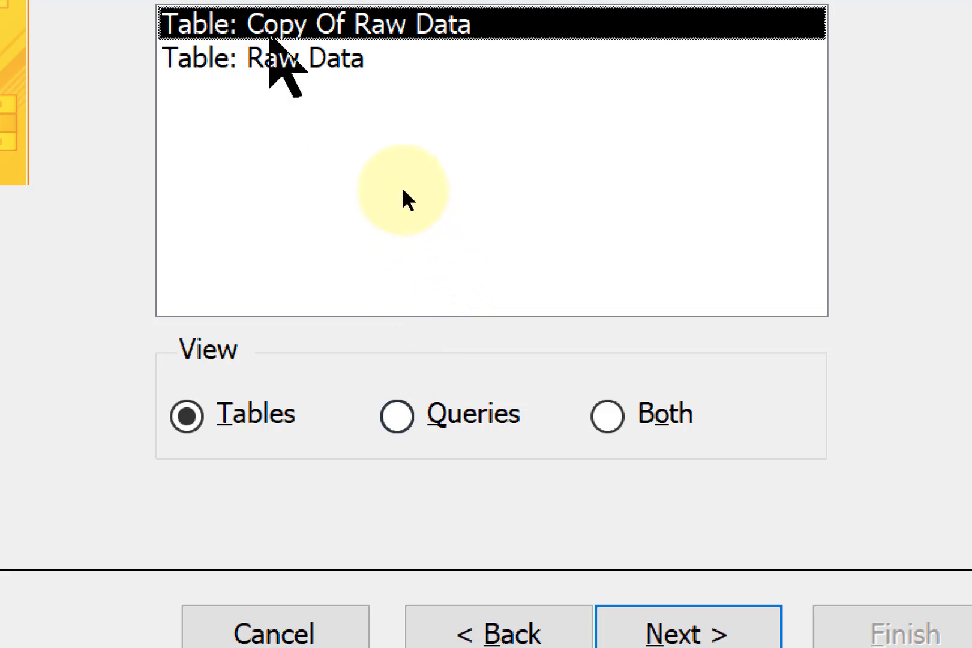
{"action": "left_click", "coordinate": [280, 67]}
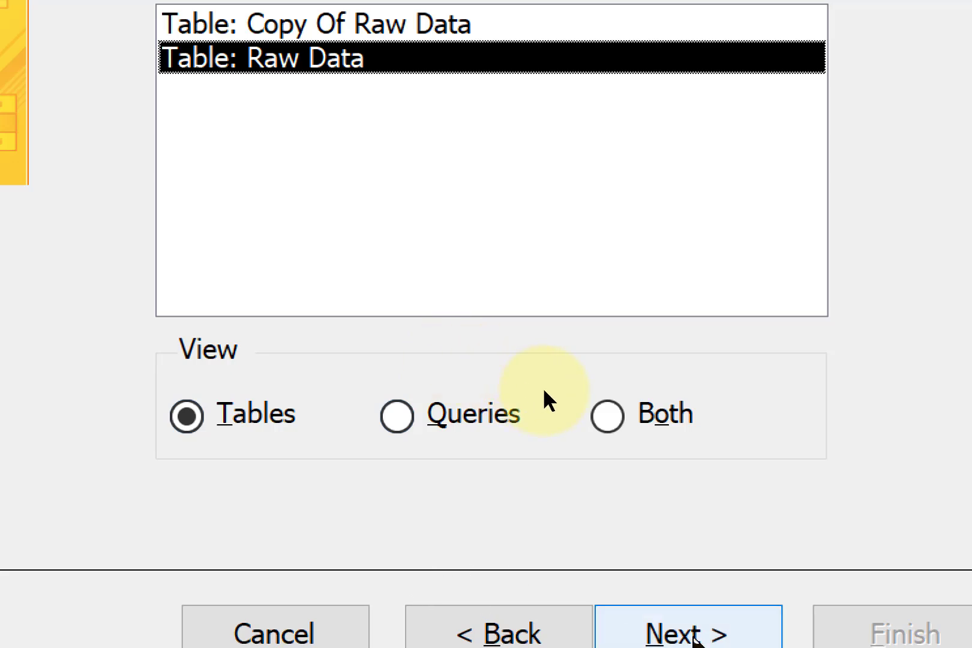
{"action": "left_click", "coordinate": [695, 641]}
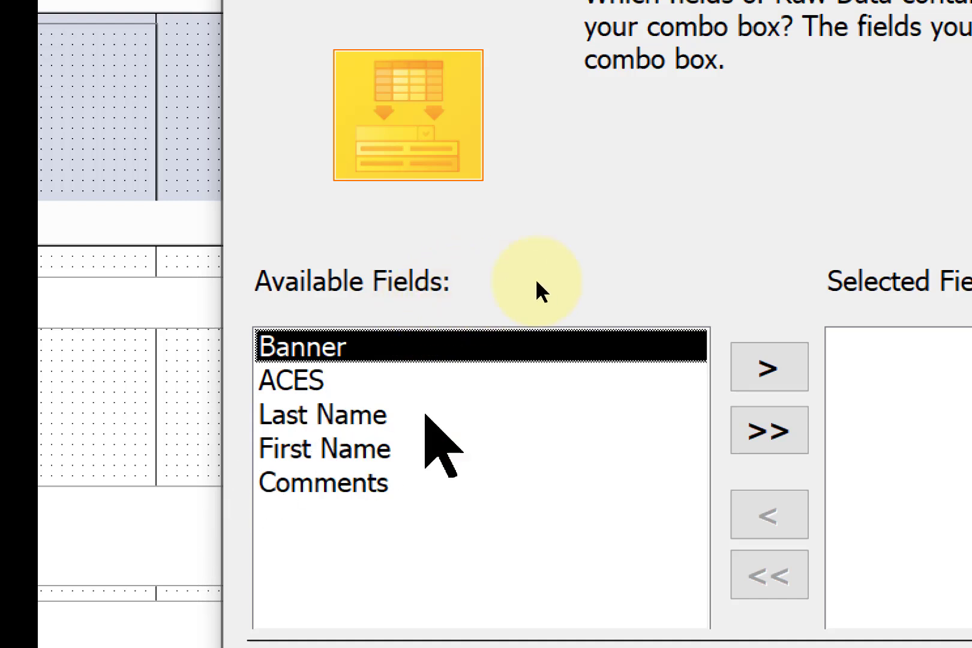
- Include the Banner, ACES, Last Name and First Name fields in the combo box and continue to the sort order
{"action": "left_click", "coordinate": [760, 375]}
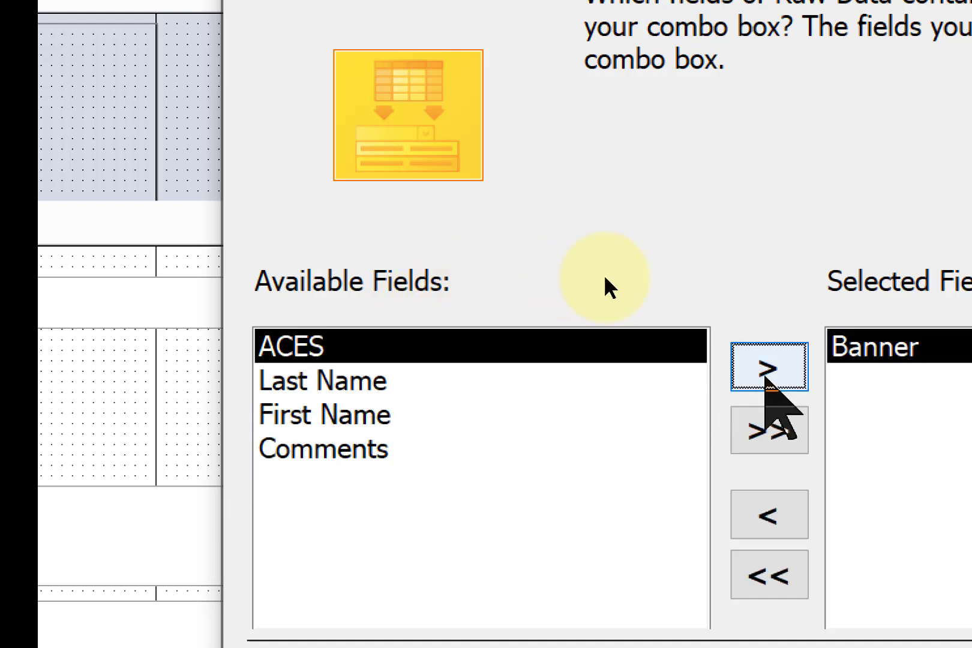
{"action": "left_click", "coordinate": [765, 378]}
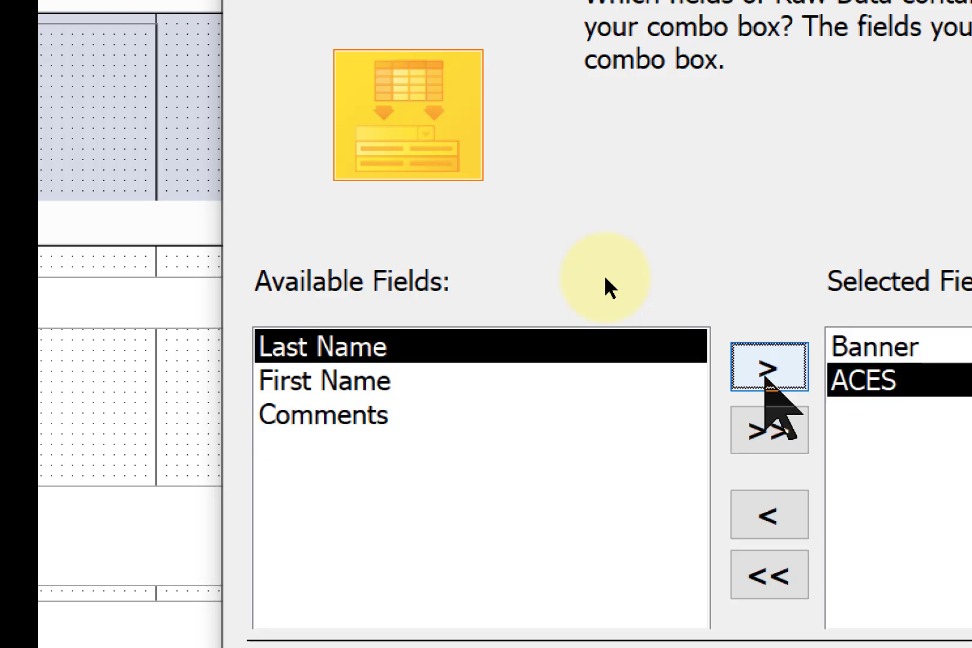
{"action": "left_click", "coordinate": [765, 378]}
{"action": "left_click", "coordinate": [766, 378]}
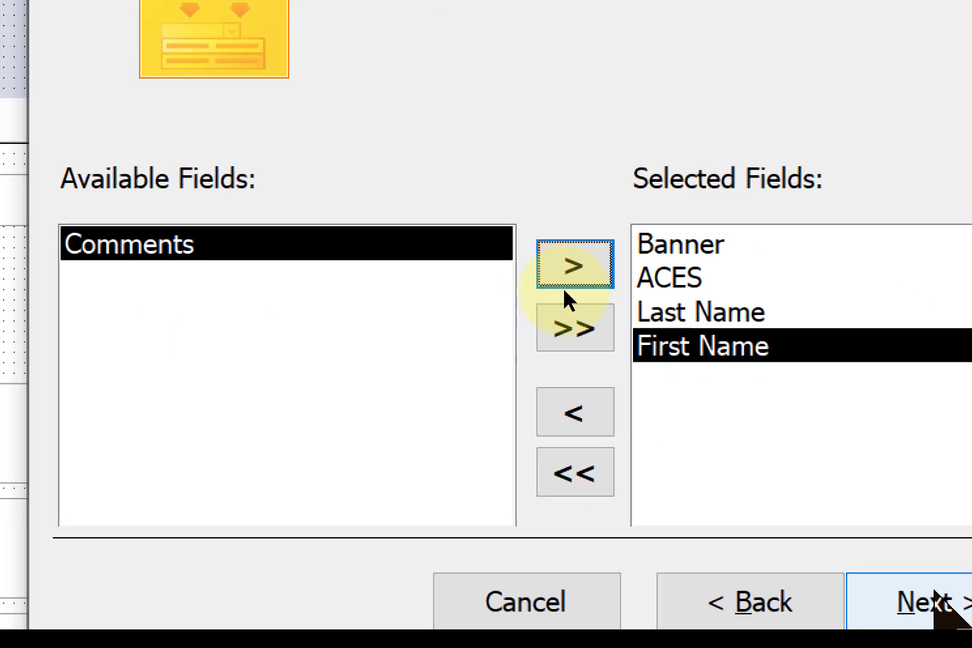
{"action": "left_click", "coordinate": [958, 596]}
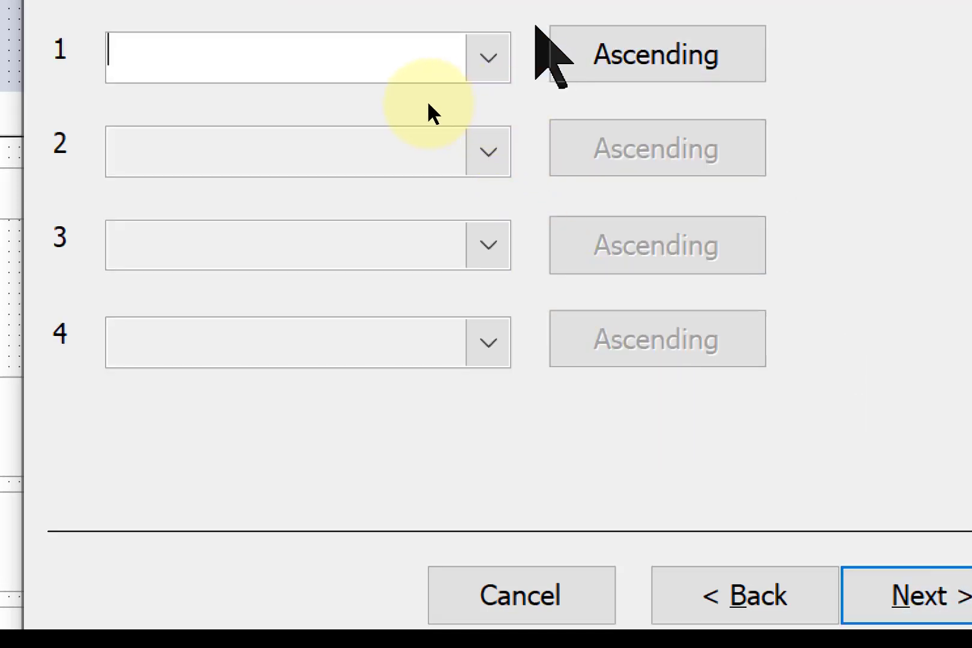
- Sort the combo box list by Banner in ascending order and accept the default column widths
{"action": "left_click", "coordinate": [489, 58]}
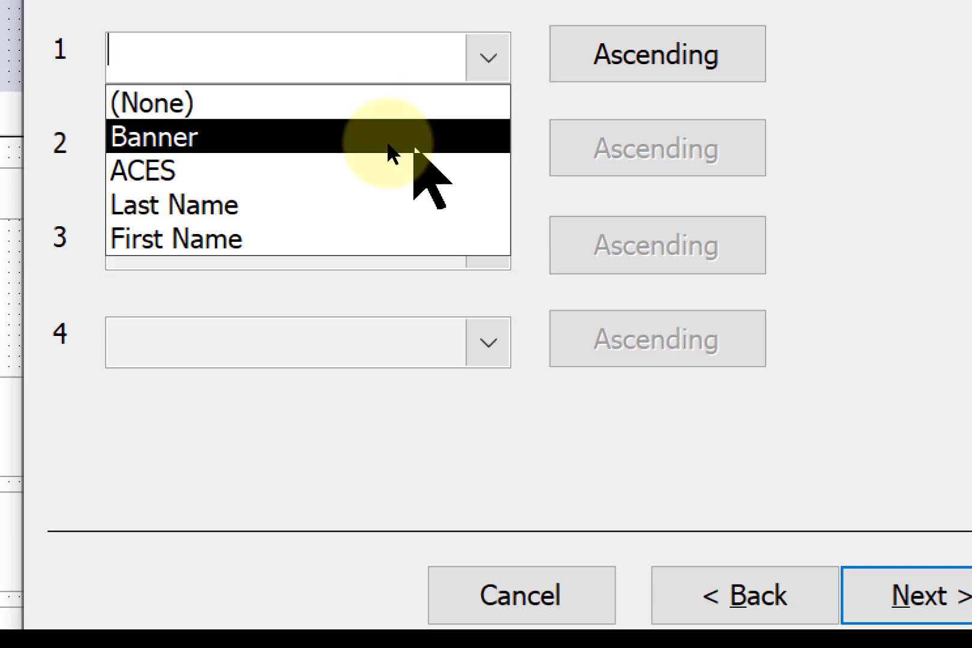
{"action": "left_click", "coordinate": [387, 143]}
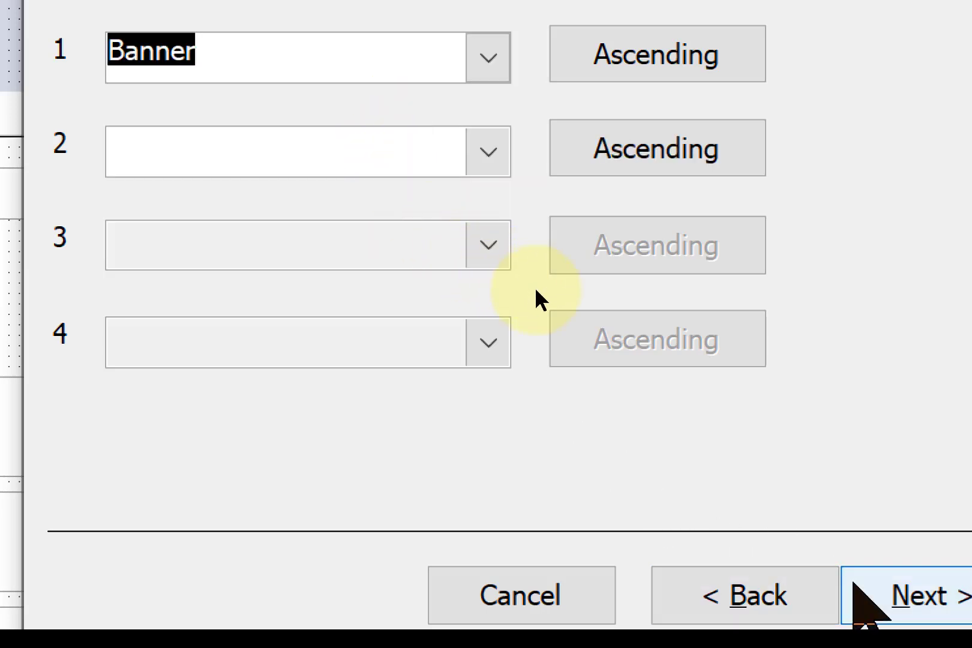
{"action": "left_click", "coordinate": [867, 587]}
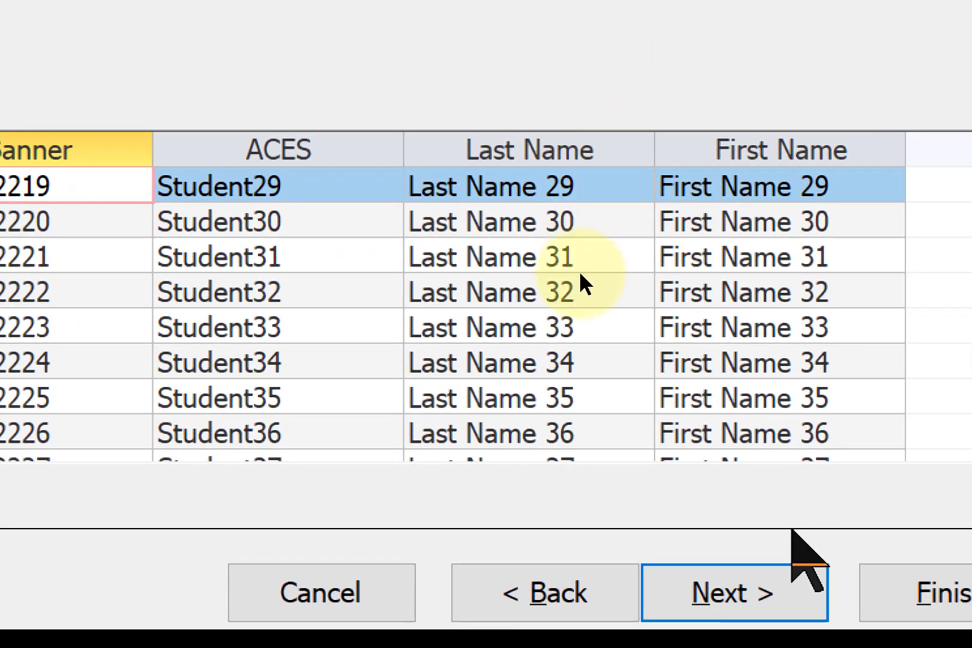
{"action": "left_click", "coordinate": [785, 576]}
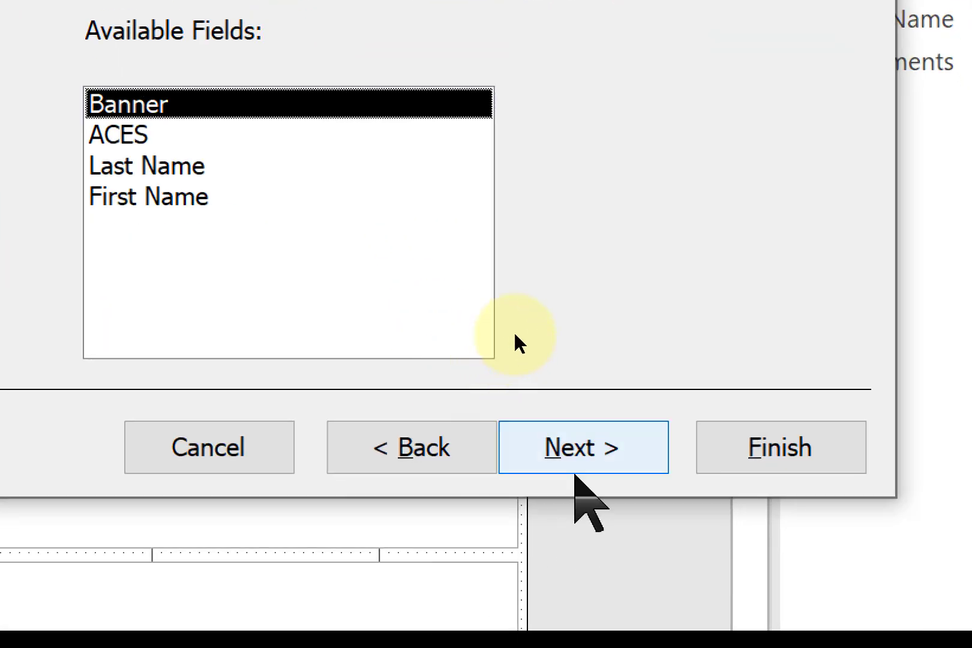
- Keep Banner as the combo box's identifying value, store it in the Banner field, and finish the wizard with the default label
{"action": "key", "text": "Return"}
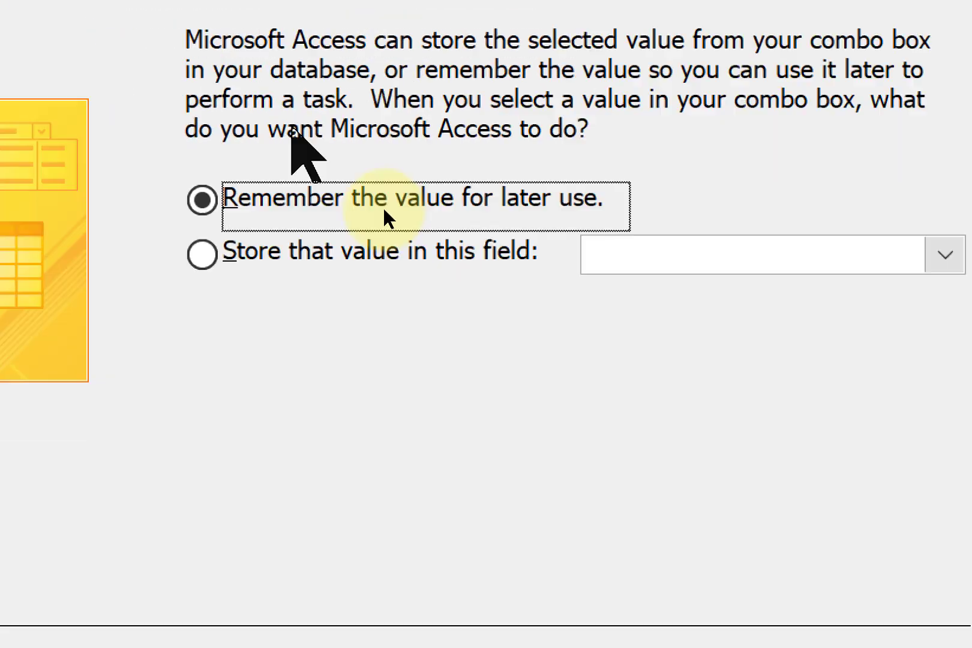
{"action": "left_click", "coordinate": [356, 256]}
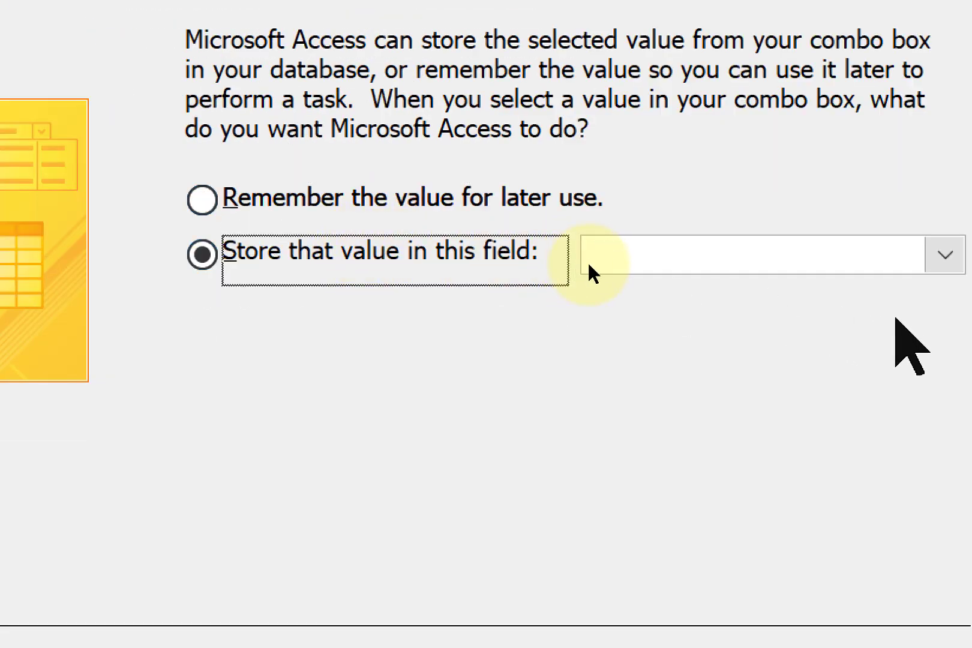
{"action": "left_click", "coordinate": [636, 243]}
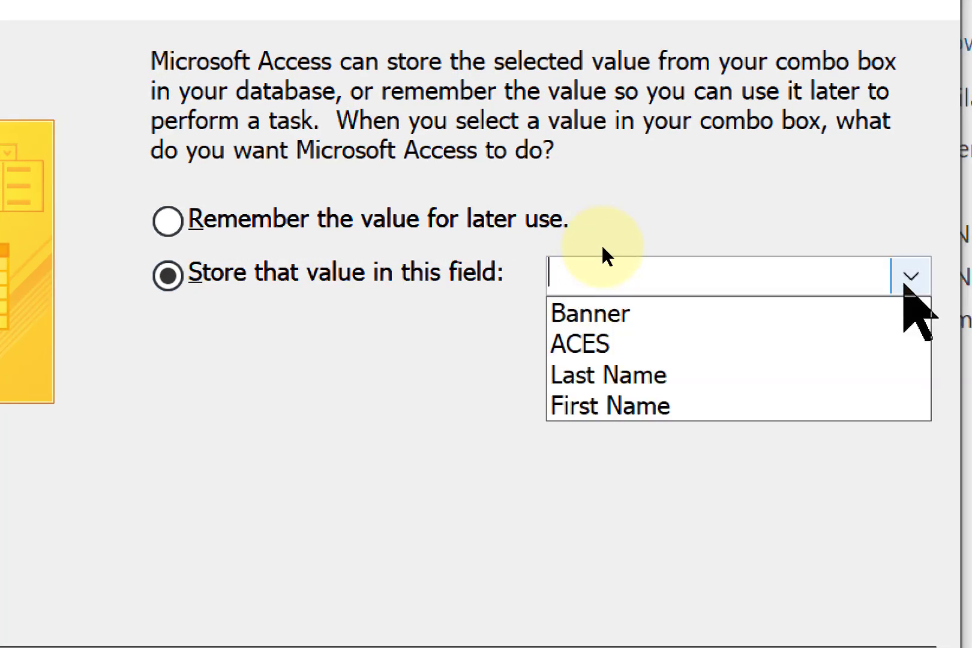
{"action": "left_click", "coordinate": [833, 311]}
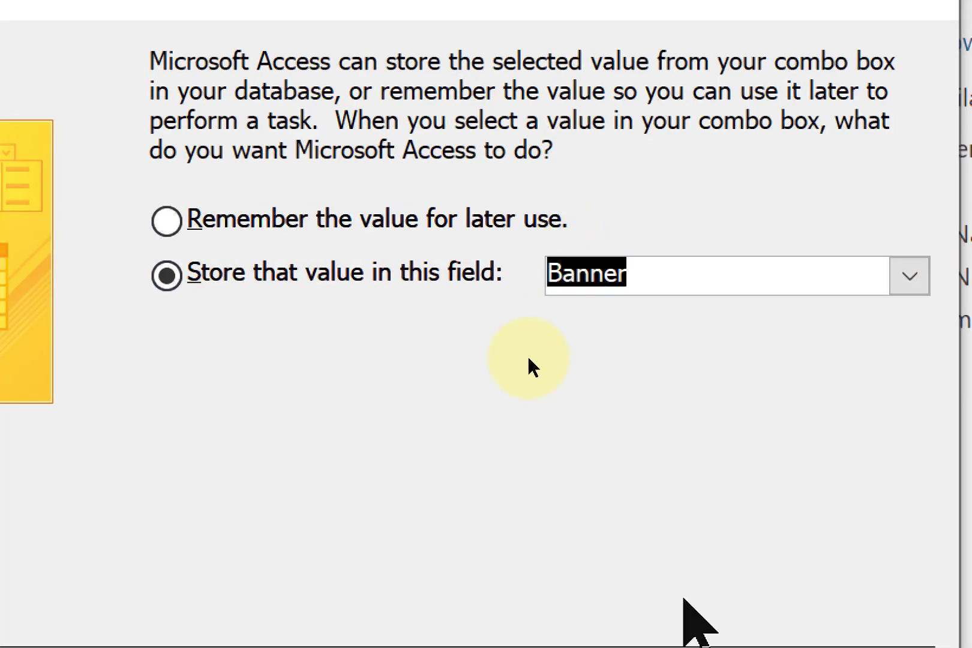
{"action": "key", "text": "Return"}
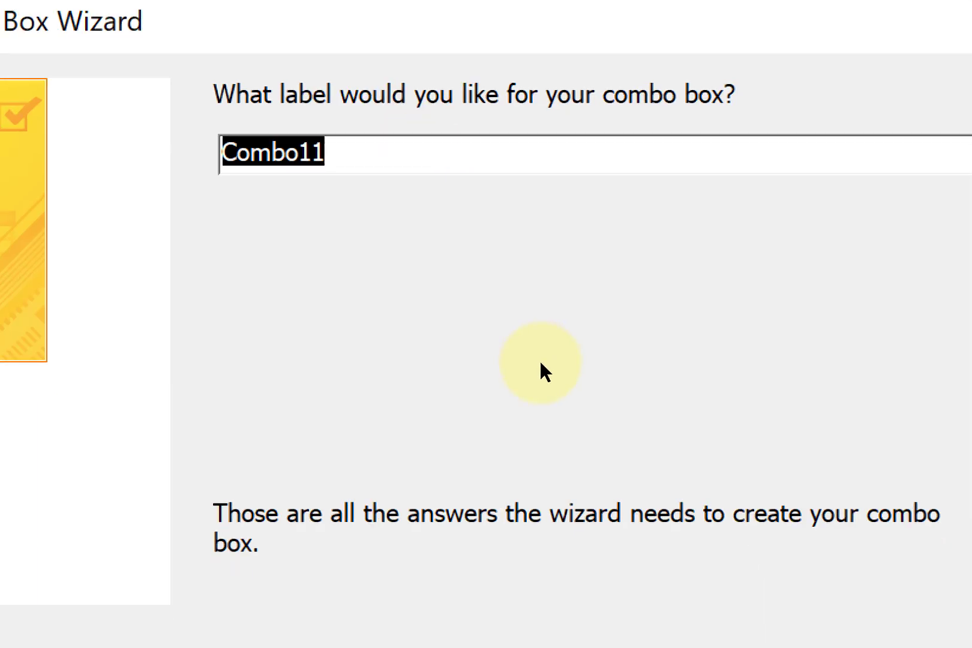
{"action": "key", "text": "Return"}
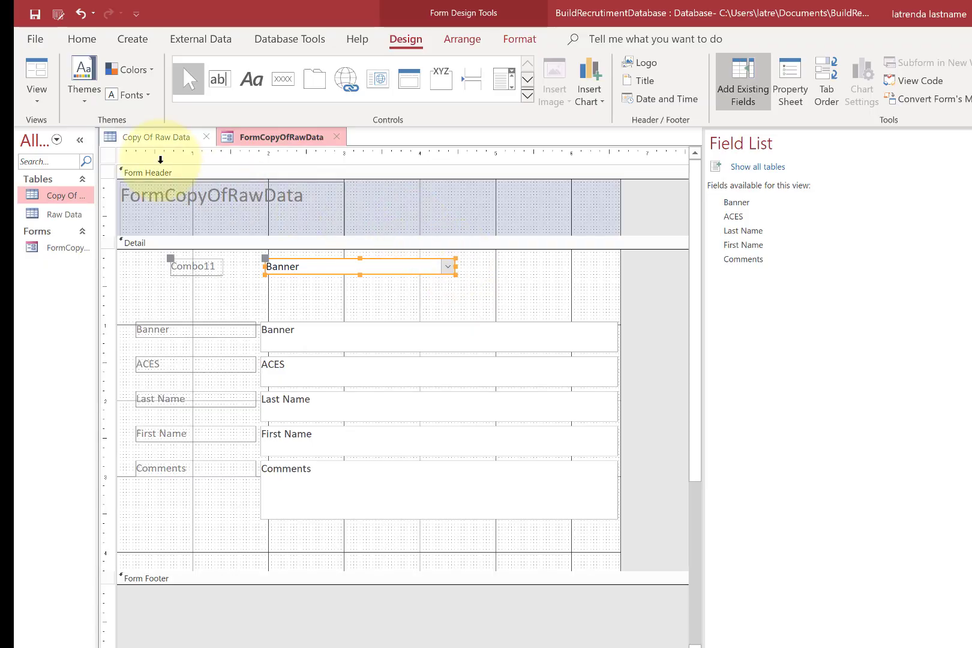
- Switch to Form View and test the combo box by choosing the Student30 entry and reopening its list of records
{"action": "left_click", "coordinate": [36, 78]}
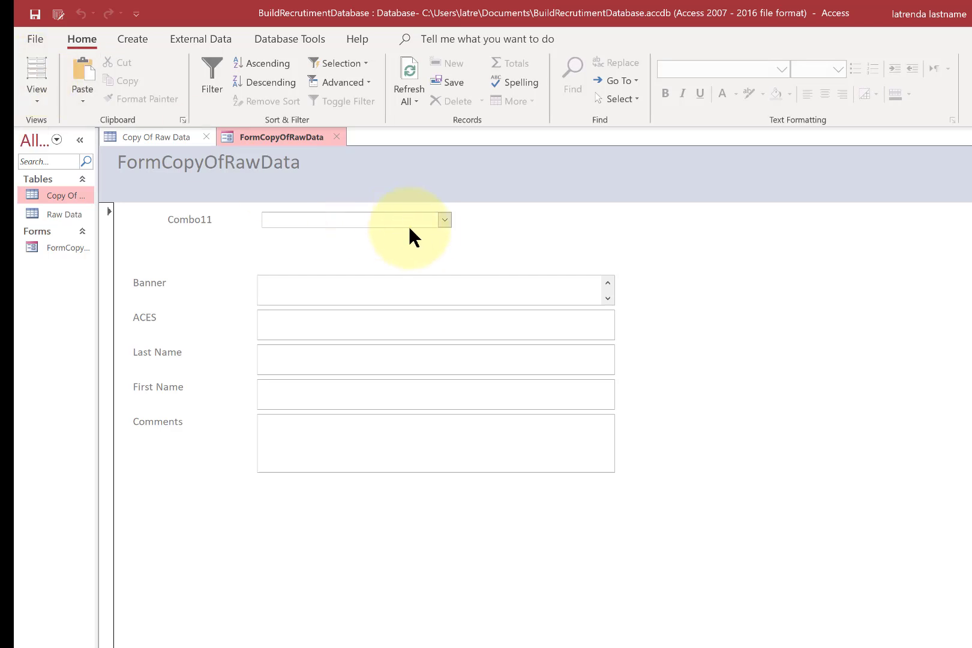
{"action": "left_click", "coordinate": [444, 220]}
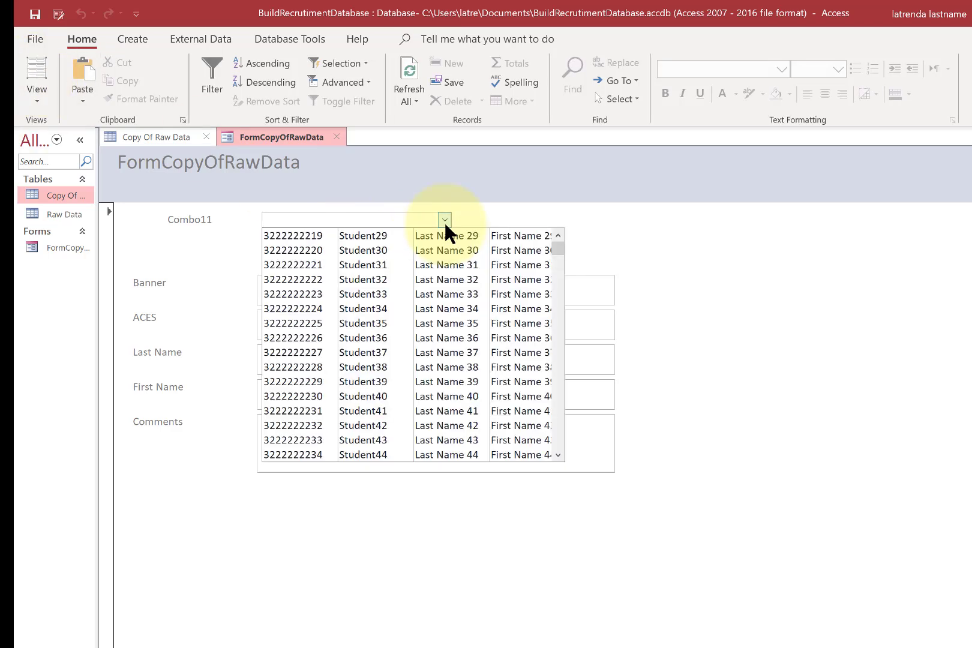
{"action": "left_click", "coordinate": [444, 250]}
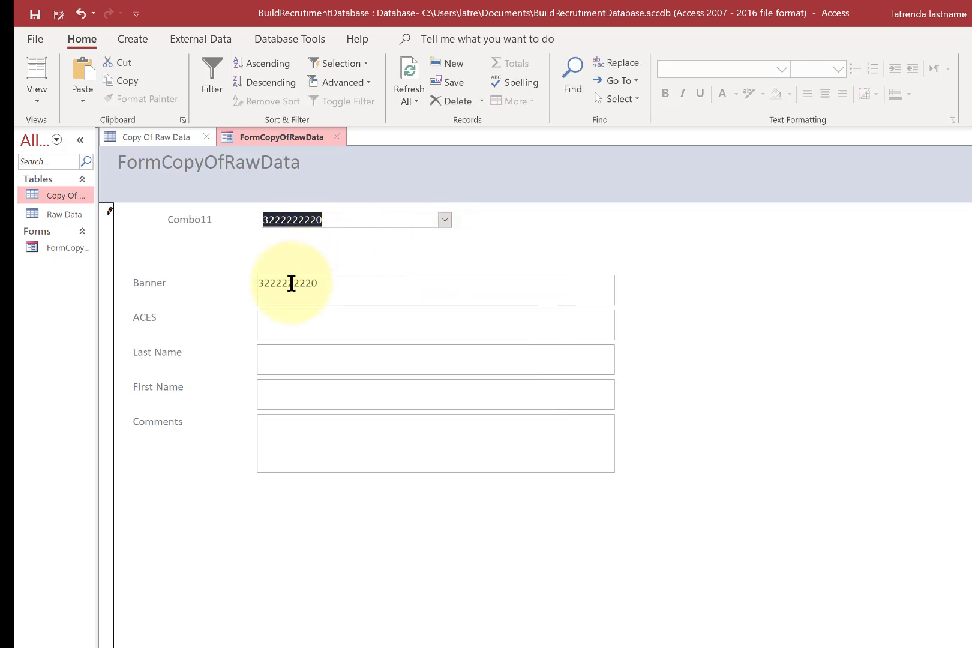
{"action": "left_click", "coordinate": [444, 220]}
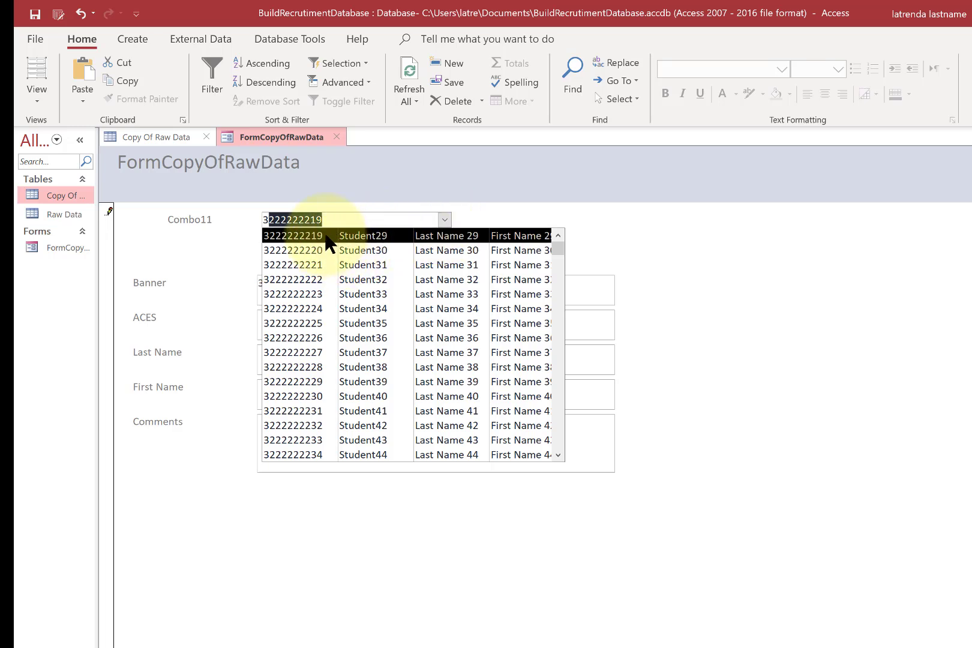
{"action": "left_click", "coordinate": [445, 220]}
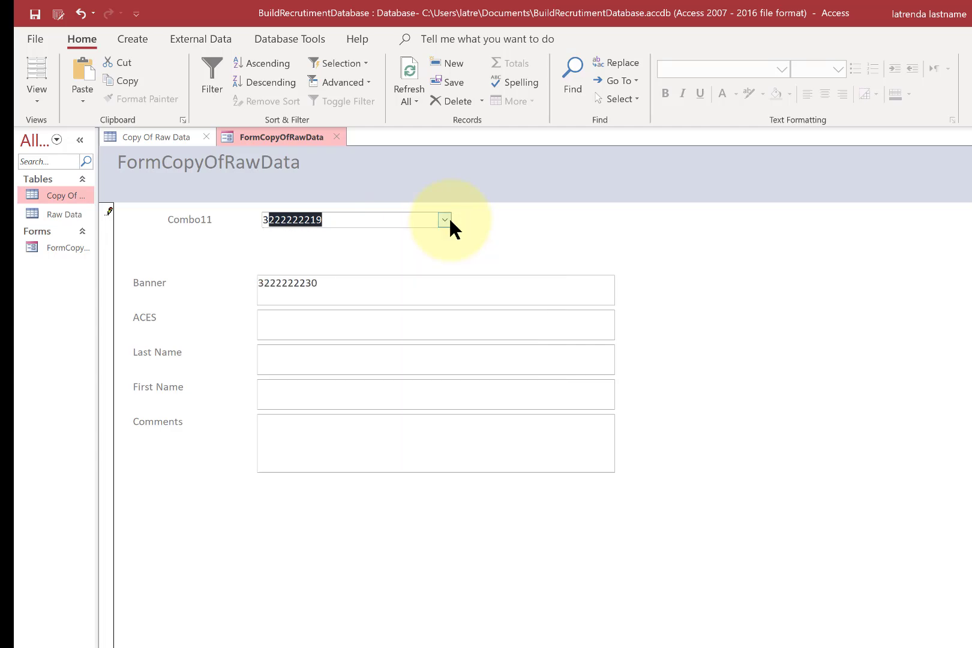
{"action": "left_click", "coordinate": [445, 220]}
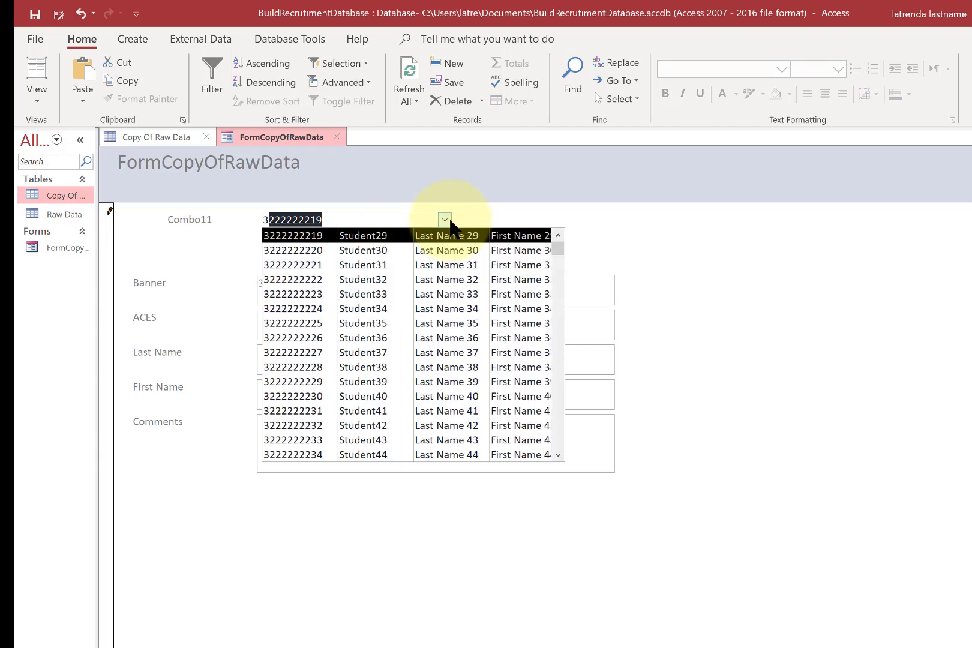
{"action": "left_click", "coordinate": [545, 213]}
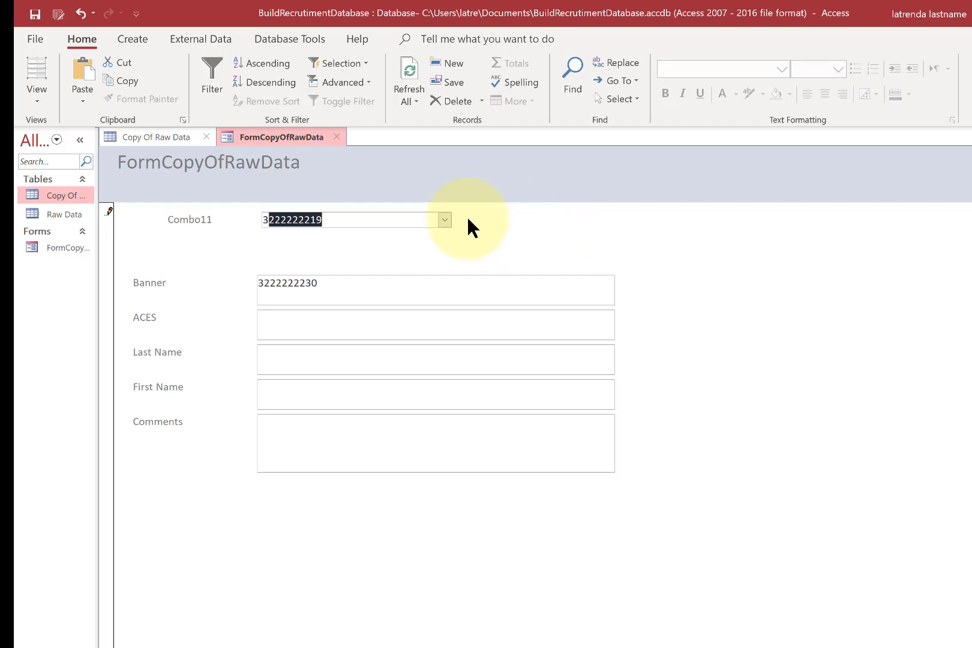
{"action": "left_click", "coordinate": [444, 220]}
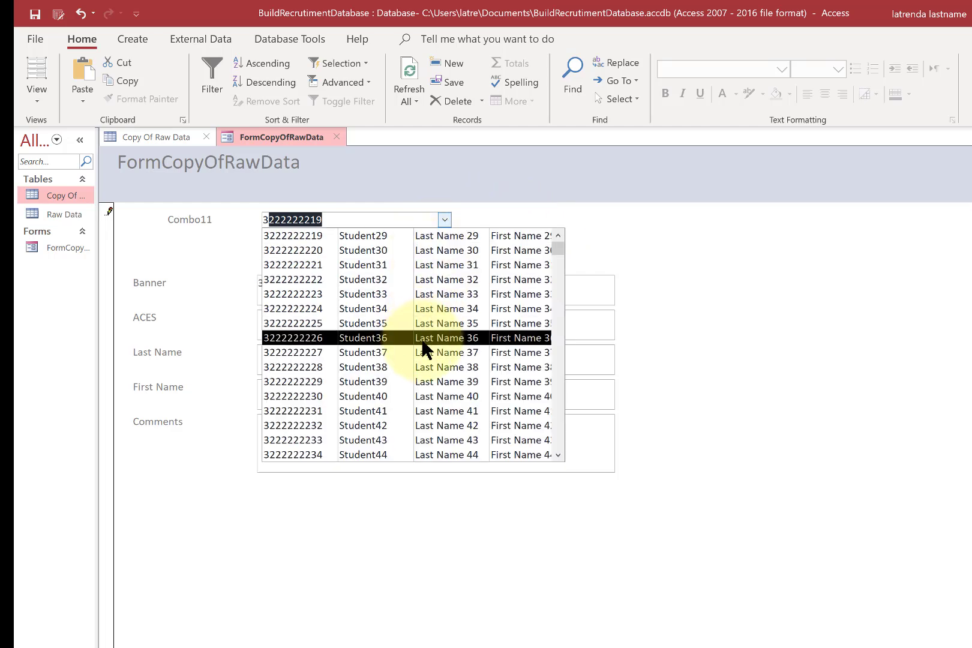
{"action": "left_click", "coordinate": [150, 139]}
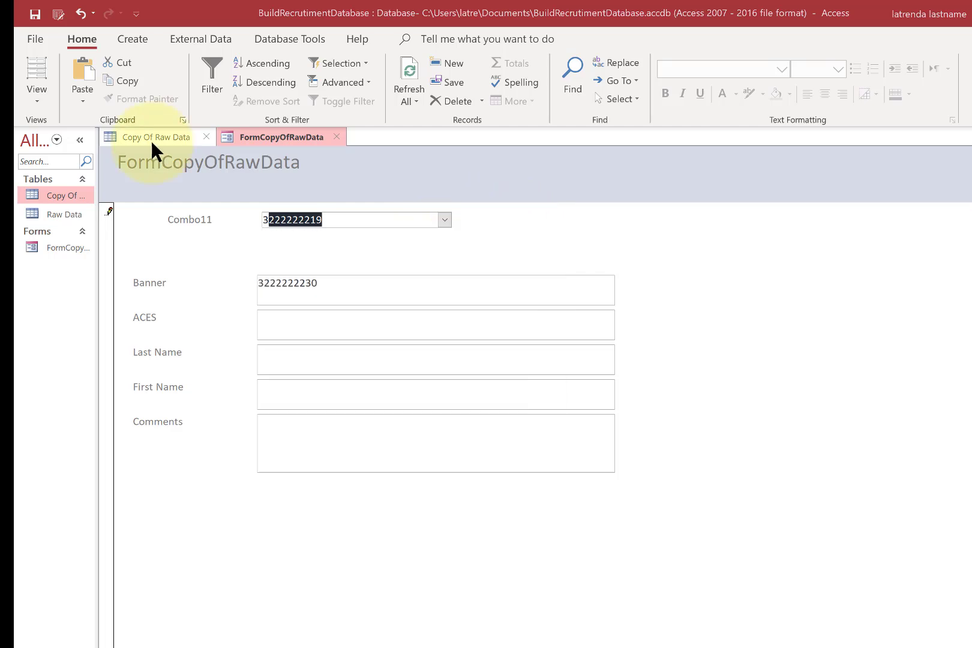
- Return the form to Design View and display the Property Sheet for the combo box
{"action": "left_click", "coordinate": [36, 95]}
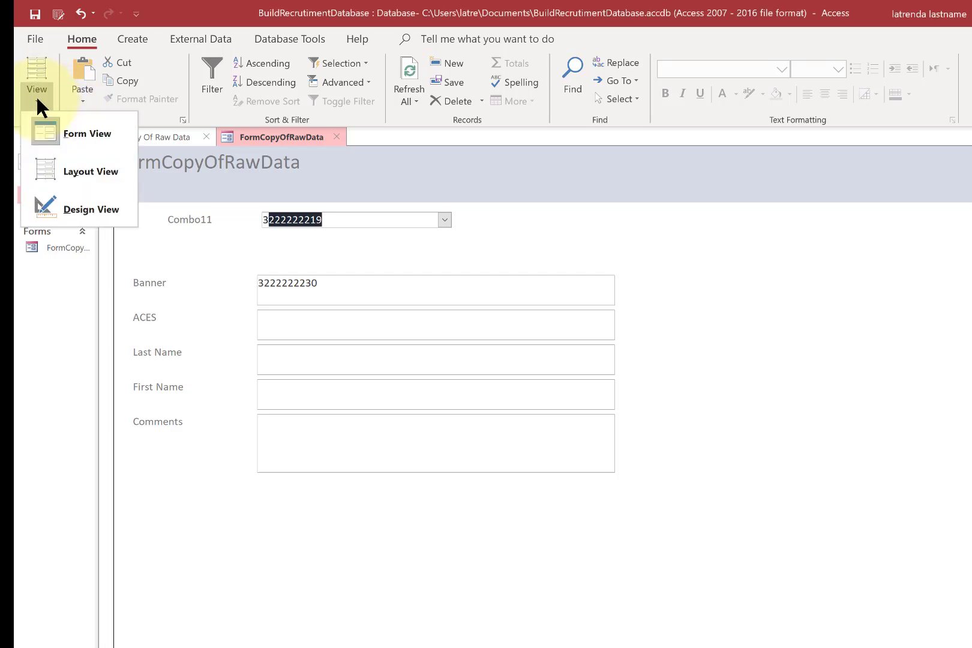
{"action": "left_click", "coordinate": [60, 204]}
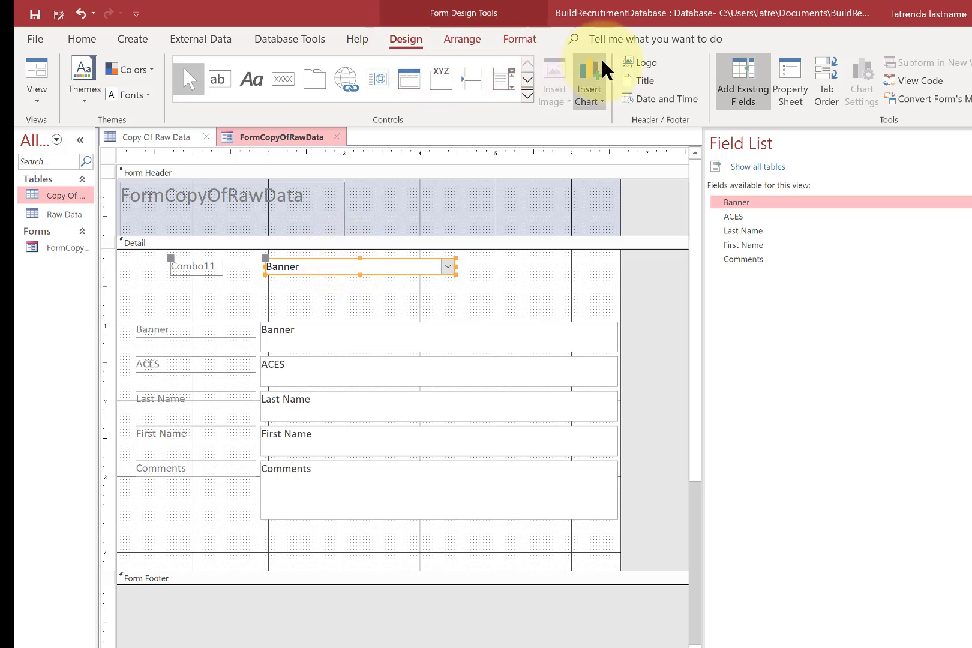
{"action": "left_click", "coordinate": [784, 74]}
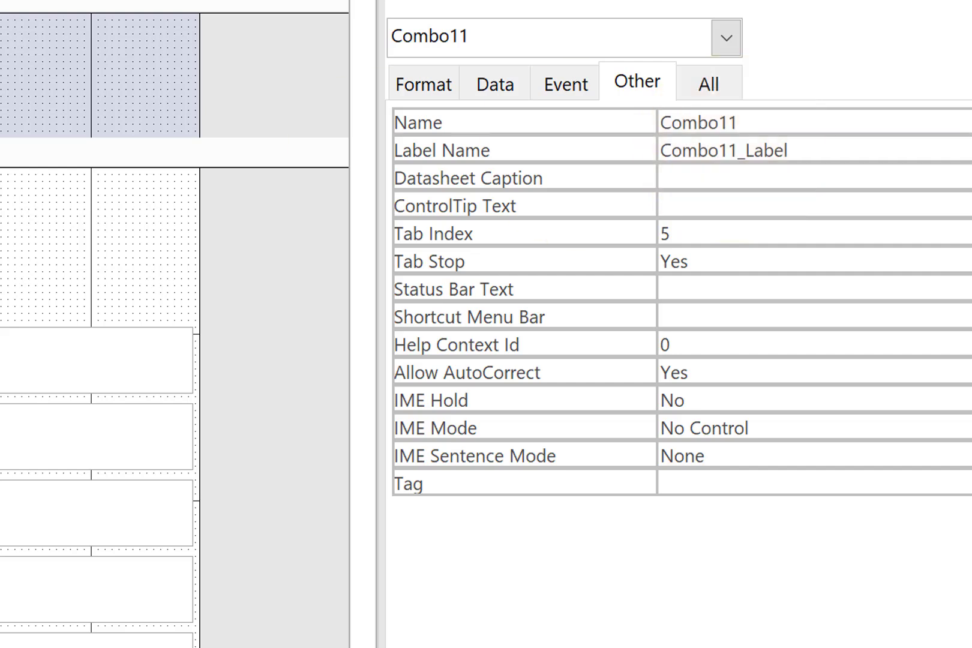
- Replace the text of the combo box's Combo11 label with Lookup
{"action": "key", "text": "Tab"}
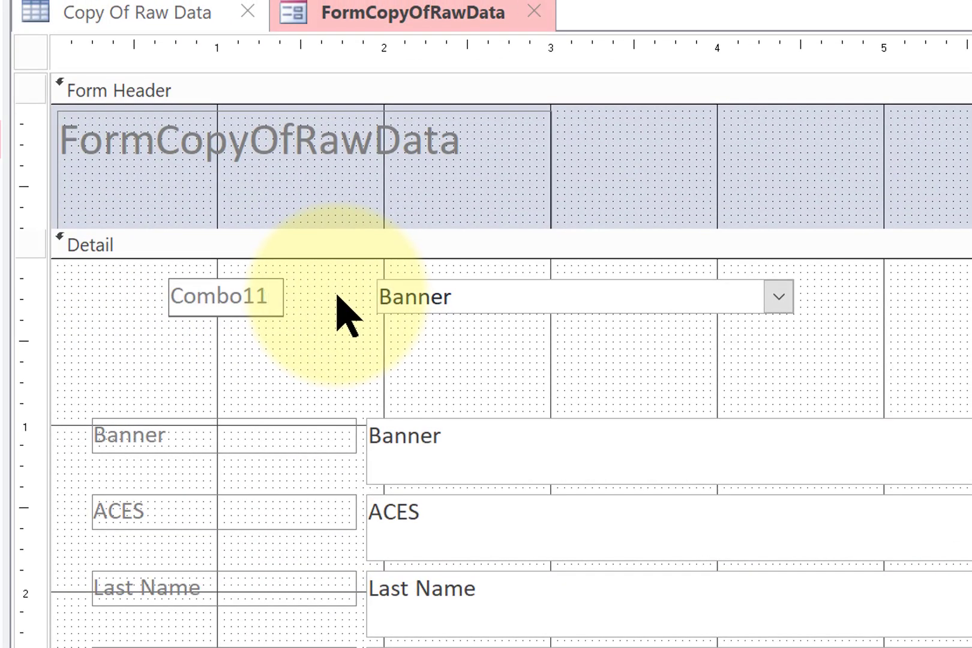
{"action": "key", "text": "BackSpace"}
{"action": "key", "text": "BackSpace"}
{"action": "key", "text": "BackSpace"}
{"action": "key", "text": "BackSpace"}
{"action": "key", "text": "BackSpace"}
{"action": "key", "text": "BackSpace"}
{"action": "key", "text": "BackSpace"}
{"action": "type", "text": "Lookup"}
- Create an On Change event procedure for the combo box with the Code Builder
{"action": "left_click", "coordinate": [251, 323]}
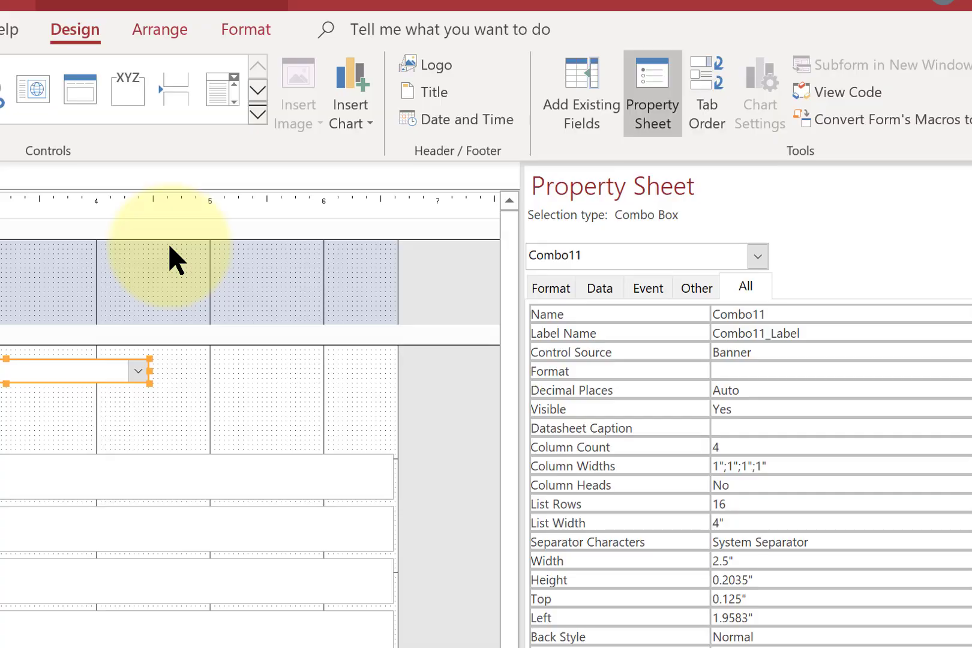
{"action": "left_click", "coordinate": [648, 289]}
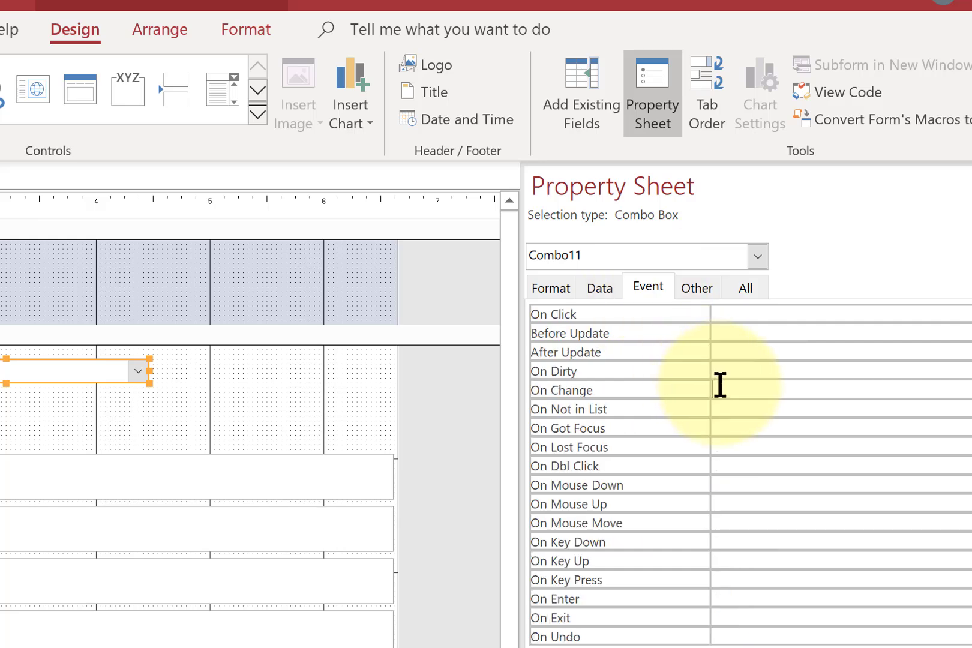
{"action": "left_click", "coordinate": [738, 385]}
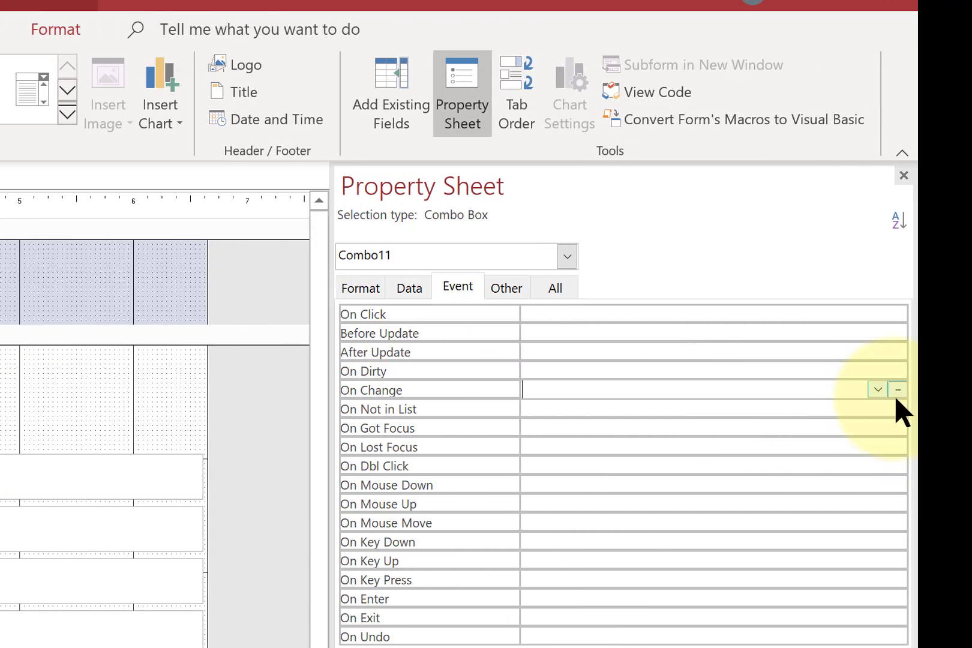
{"action": "left_click", "coordinate": [897, 390]}
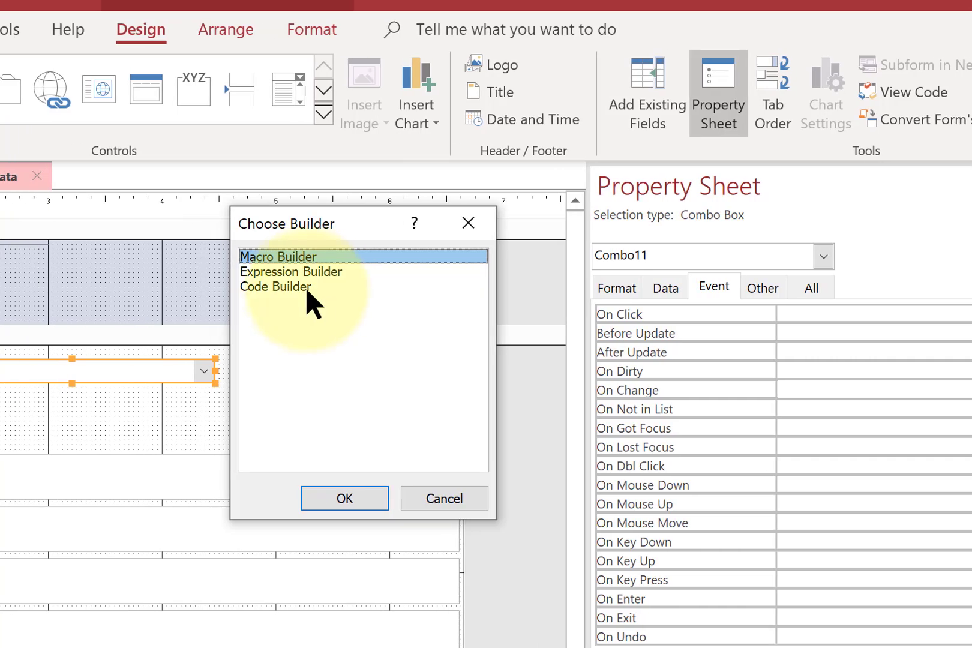
{"action": "left_click", "coordinate": [300, 288]}
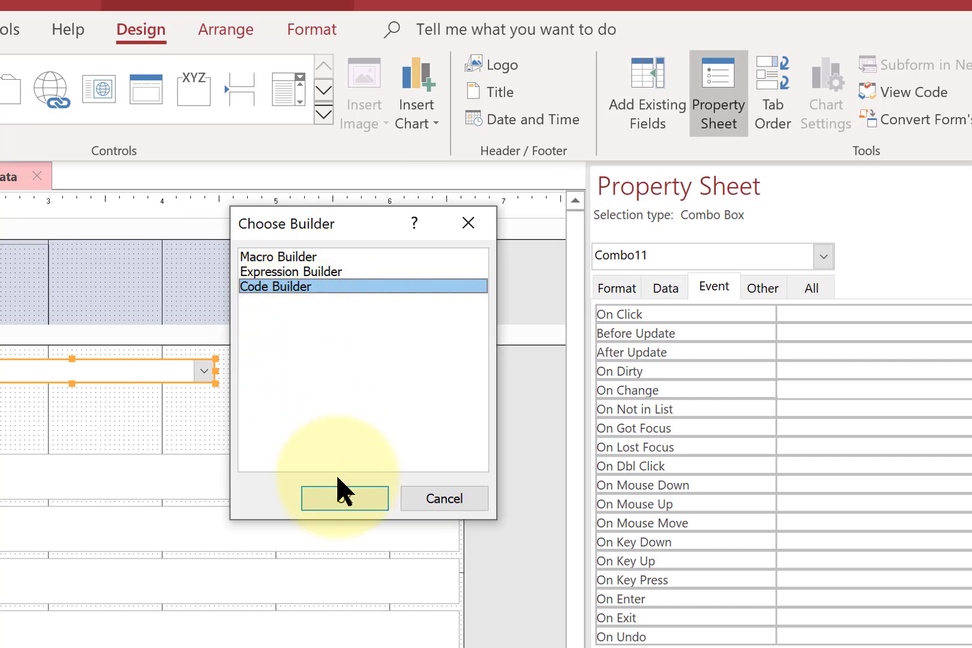
{"action": "left_click", "coordinate": [344, 500]}
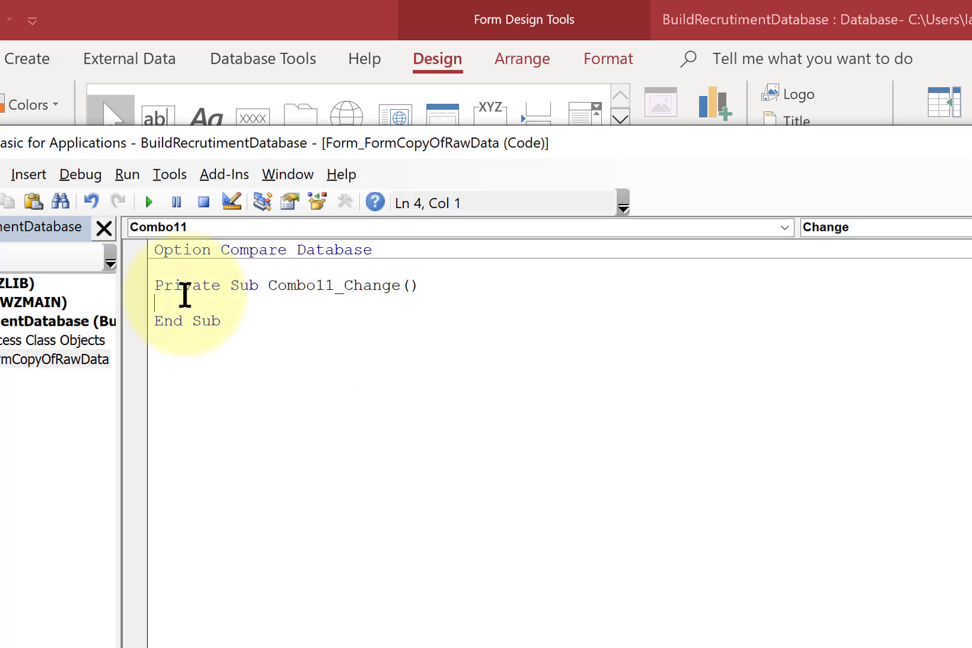
- Add code lines to the Change procedure setting Me.Text19 to Me.Combo11.Column(2) and Me.Text21 to Me.Combo11.Column(3)
{"action": "type", "text": "Me.Text19 = Me.Combo17.Column(2) Me.Text21 = Me.Combo17.Column(3)"}
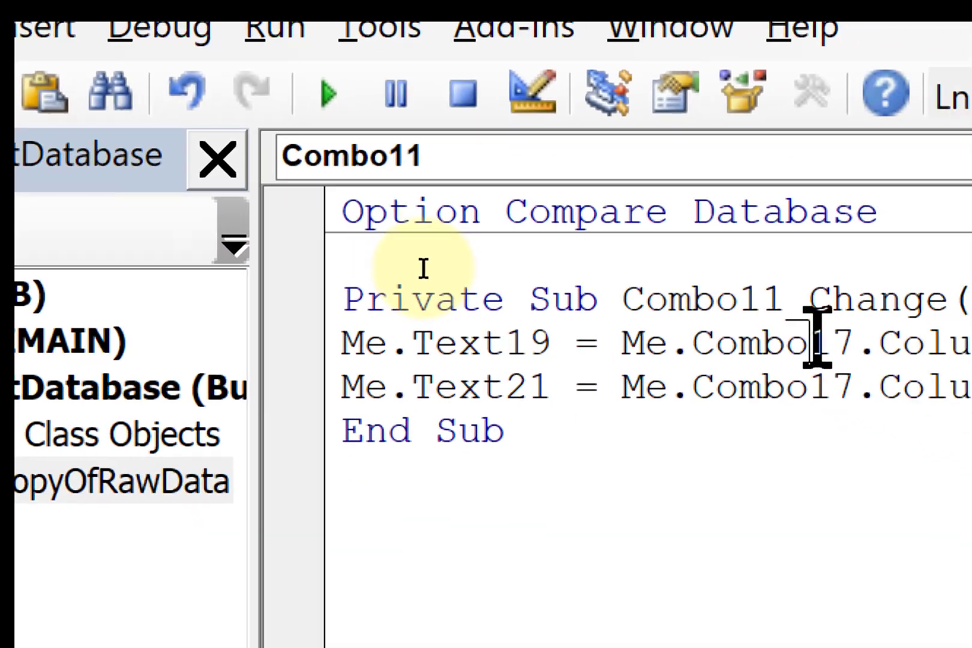
{"action": "left_click", "coordinate": [817, 336]}
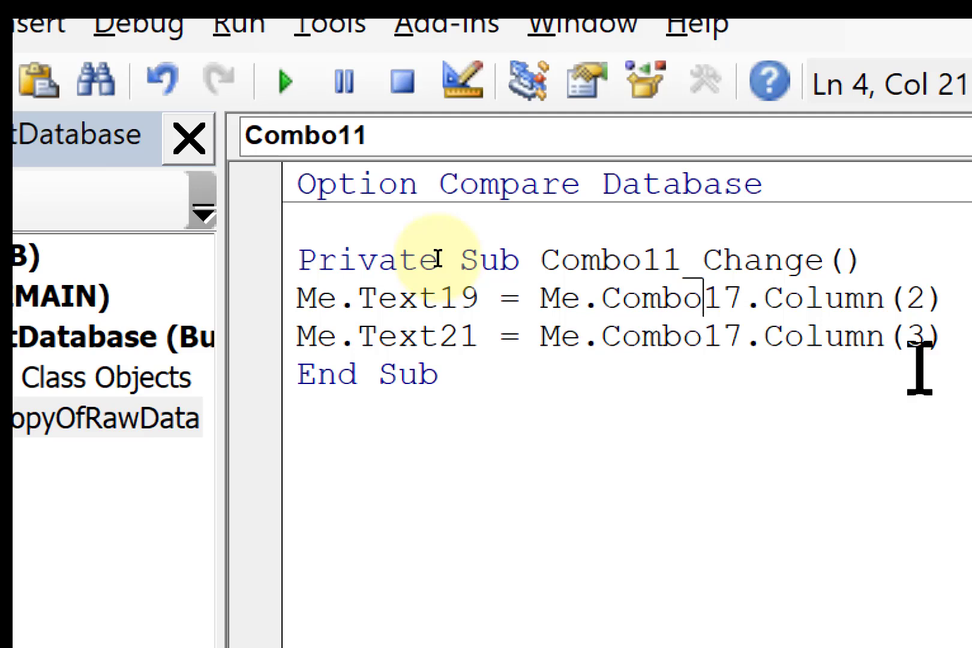
{"action": "key", "text": "shift+Right"}
{"action": "key", "text": "shift+Right"}
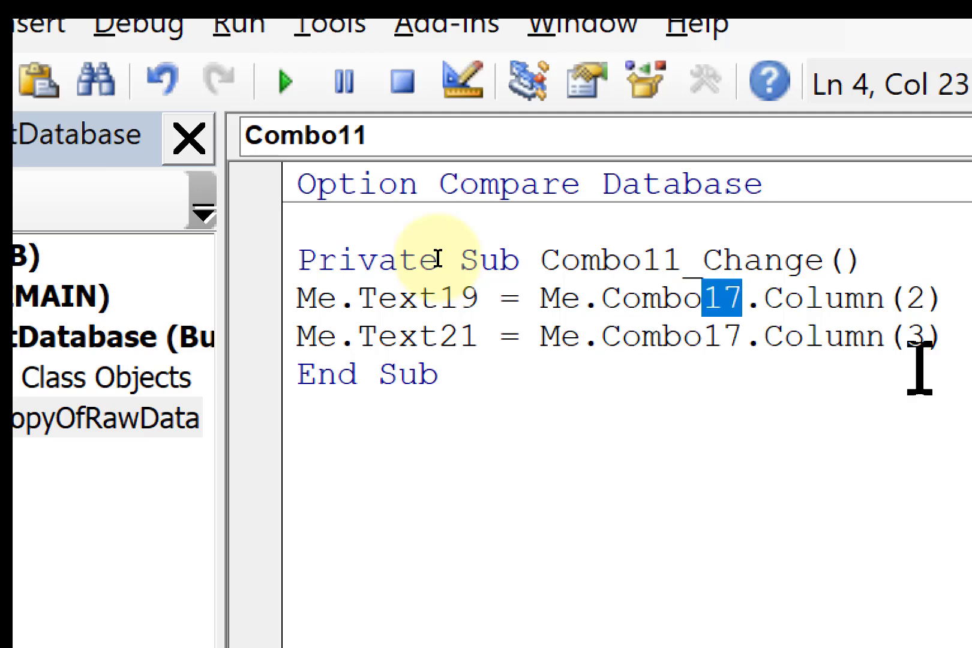
{"action": "type", "text": "11"}
{"action": "left_click", "coordinate": [704, 342]}
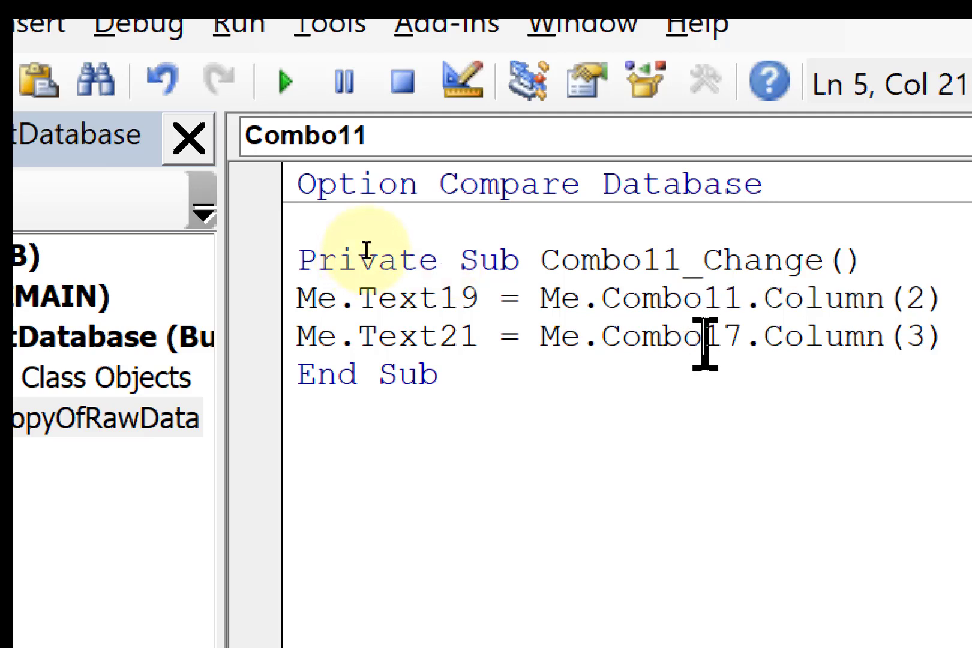
{"action": "key", "text": "shift+Right"}
{"action": "key", "text": "shift+Right"}
{"action": "type", "text": "11"}
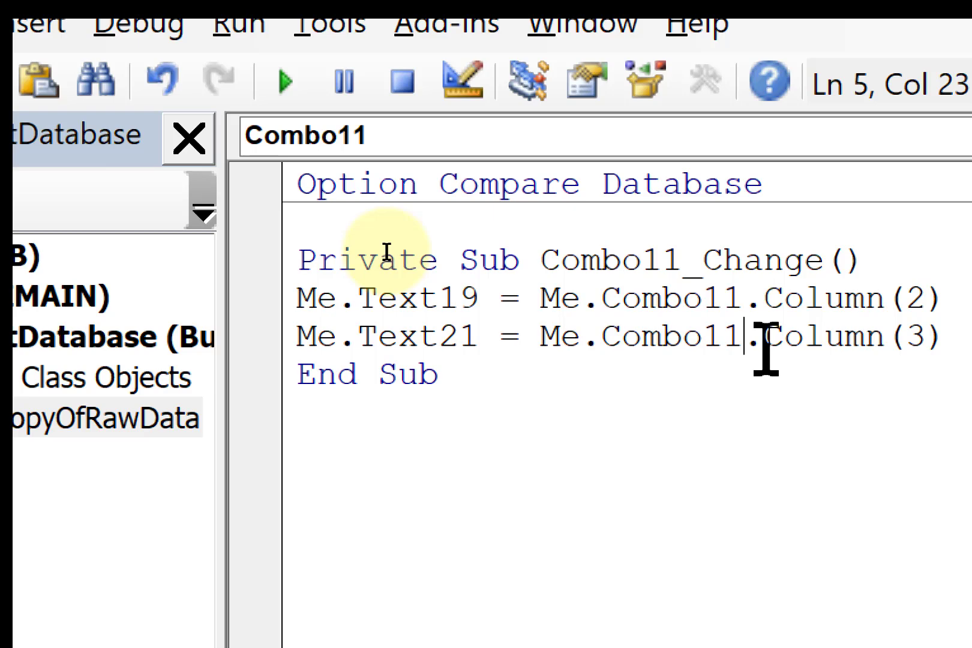
- Add a third code line reading Me.Text22 = Me.Combo11.Column(4) before End Sub
{"action": "key", "text": "End"}
{"action": "key", "text": "Return"}
{"action": "type", "text": "Me.Text22"}
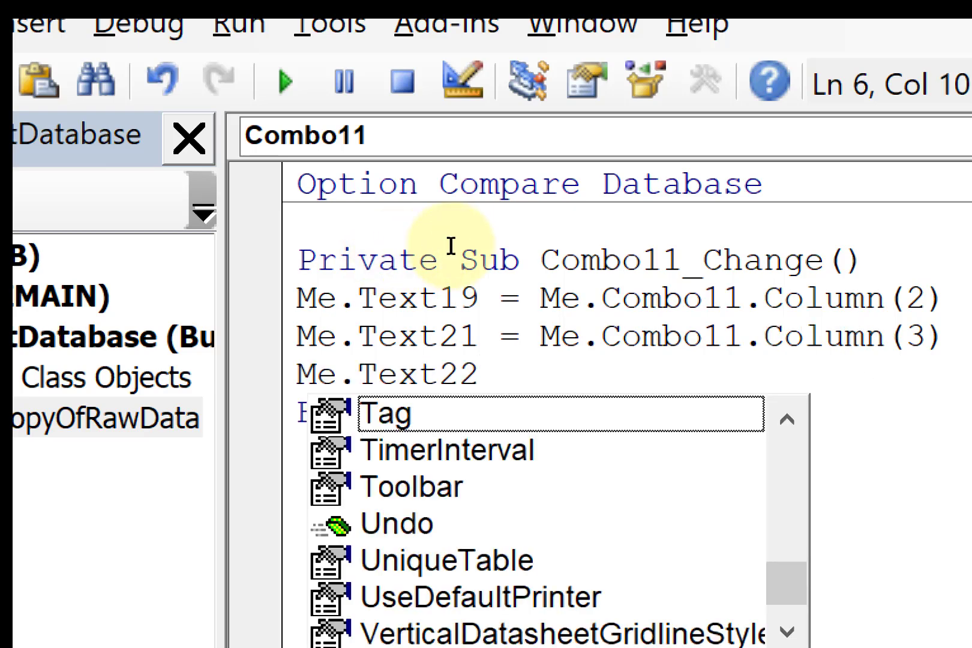
{"action": "type", "text": " = "}
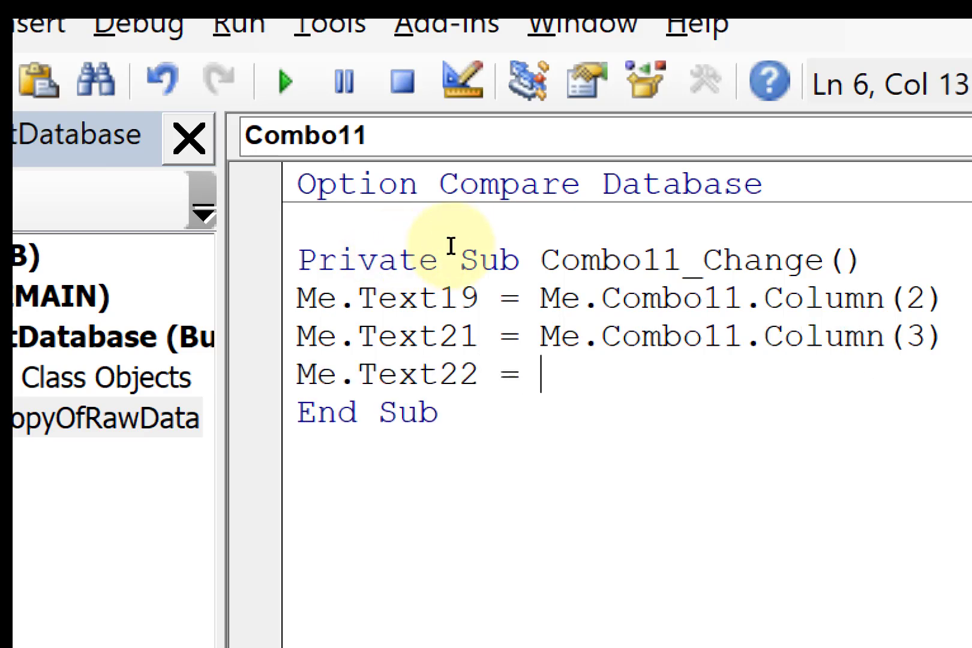
{"action": "type", "text": "Me."}
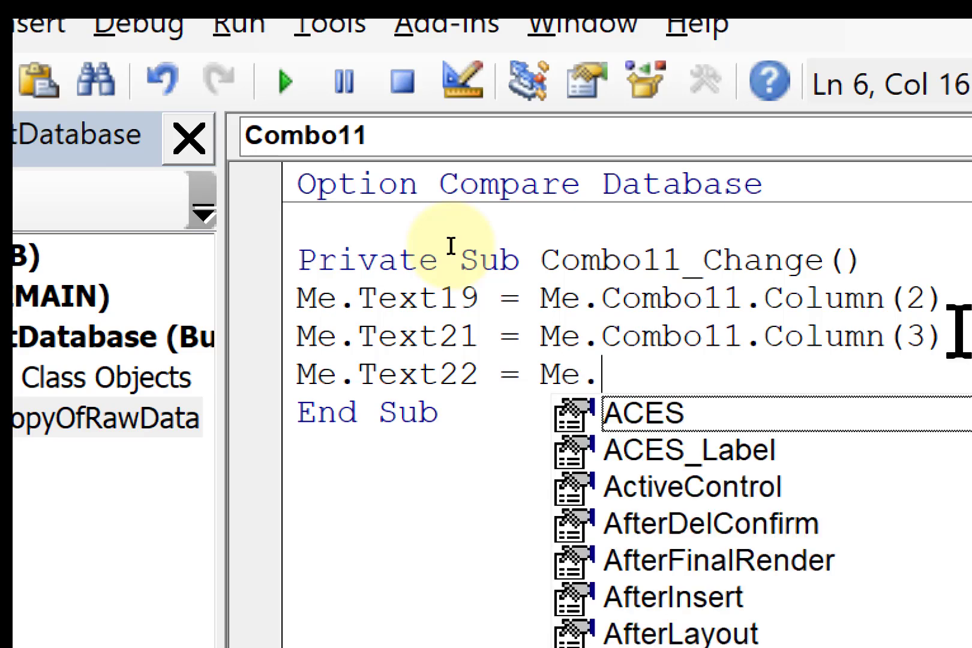
{"action": "type", "text": "Combo"}
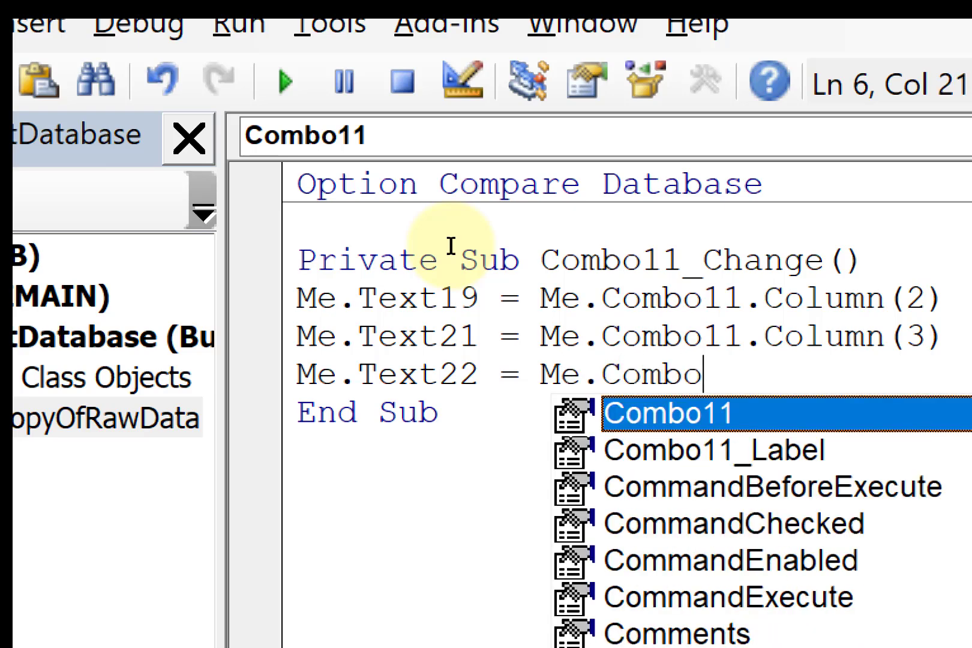
{"action": "type", "text": "11"}
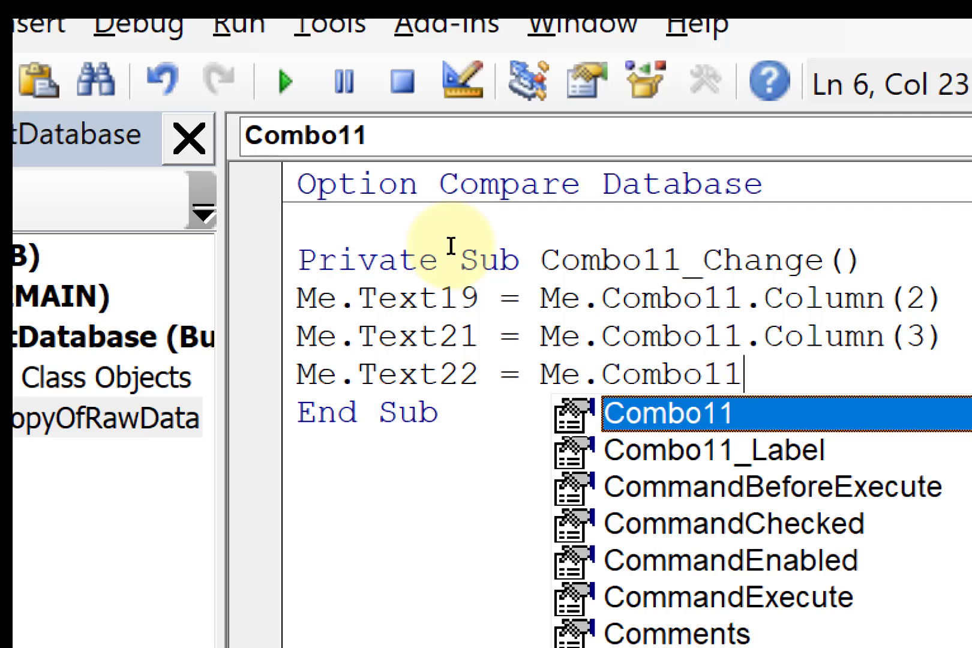
{"action": "type", "text": ".Co"}
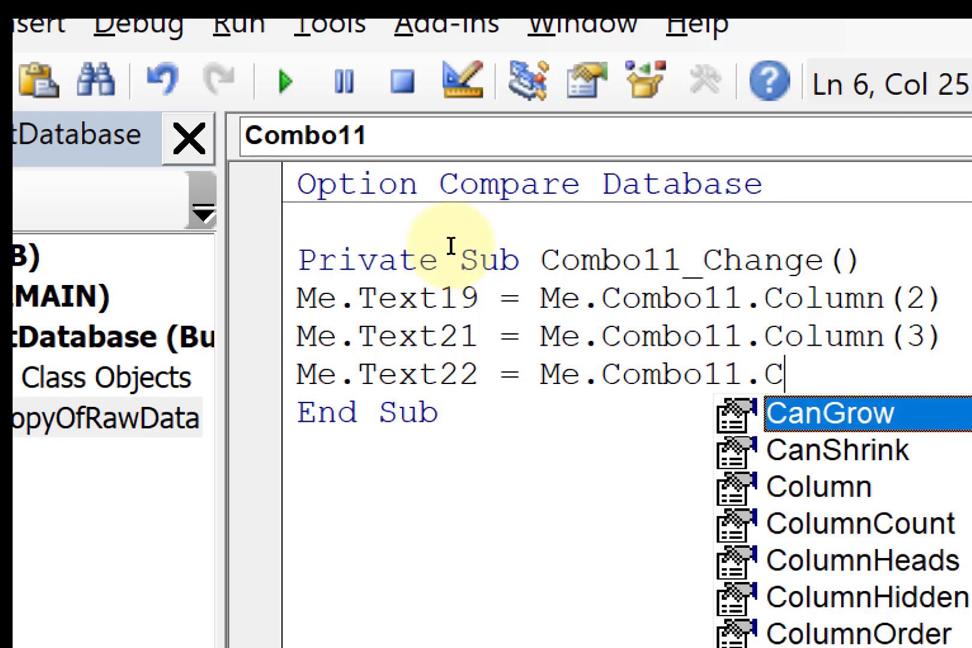
{"action": "type", "text": "lu"}
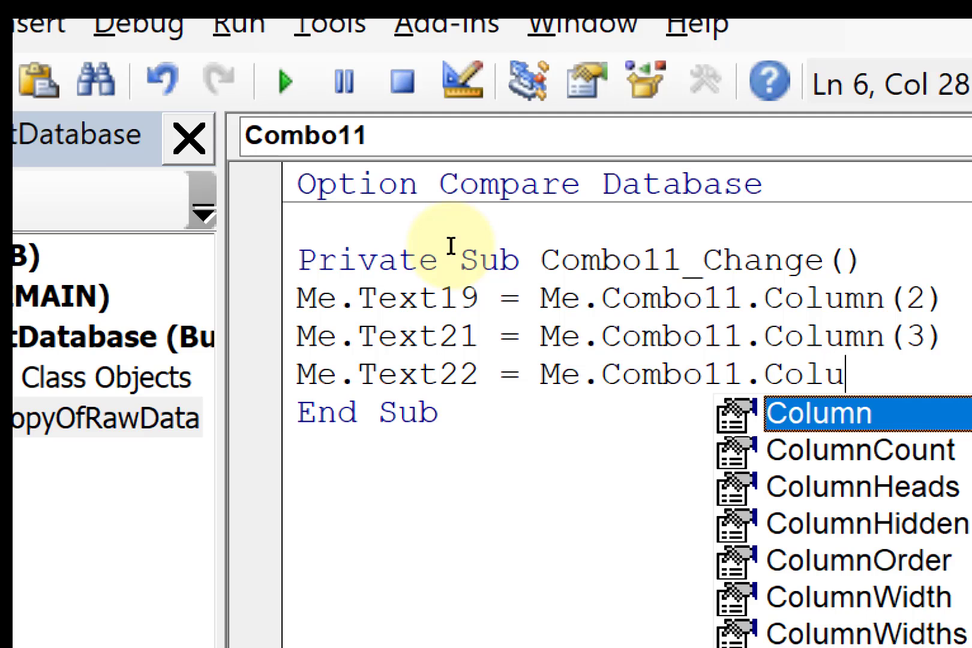
{"action": "type", "text": "mn"}
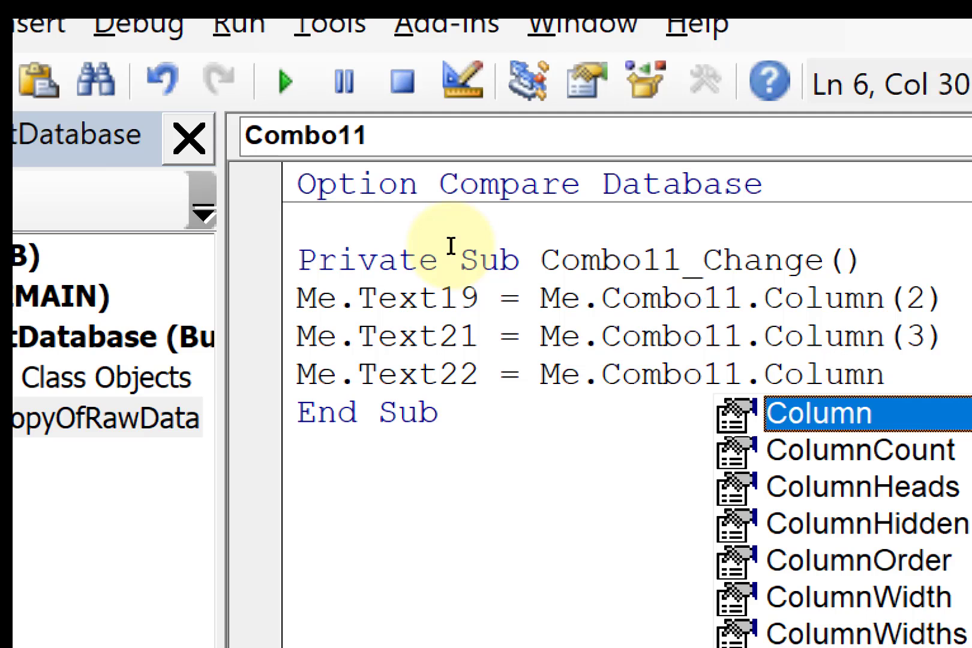
{"action": "type", "text": " ("}
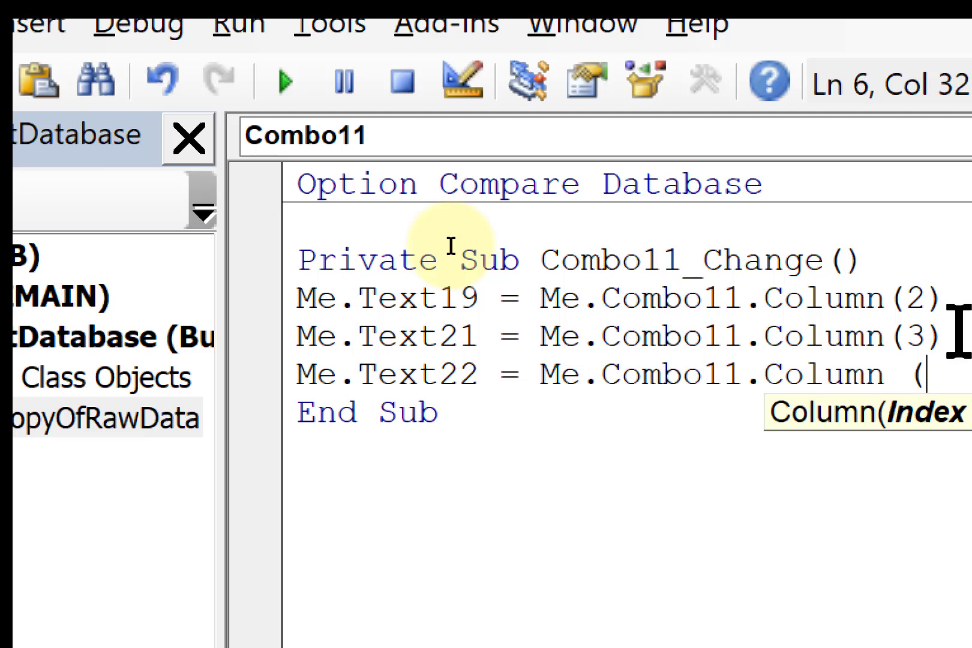
{"action": "key", "text": "BackSpace"}
{"action": "key", "text": "BackSpace"}
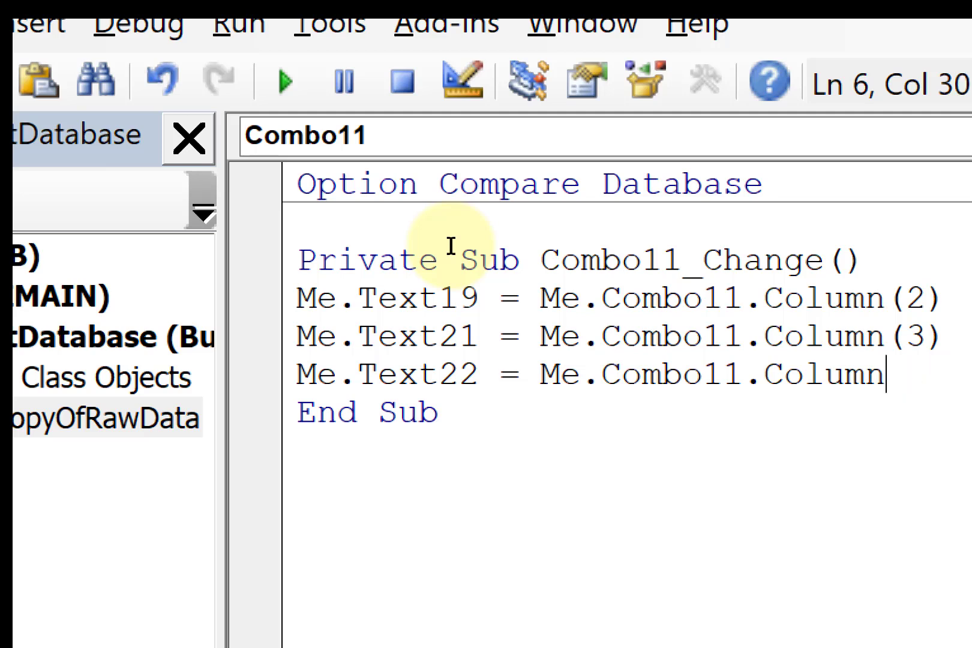
{"action": "type", "text": "(4"}
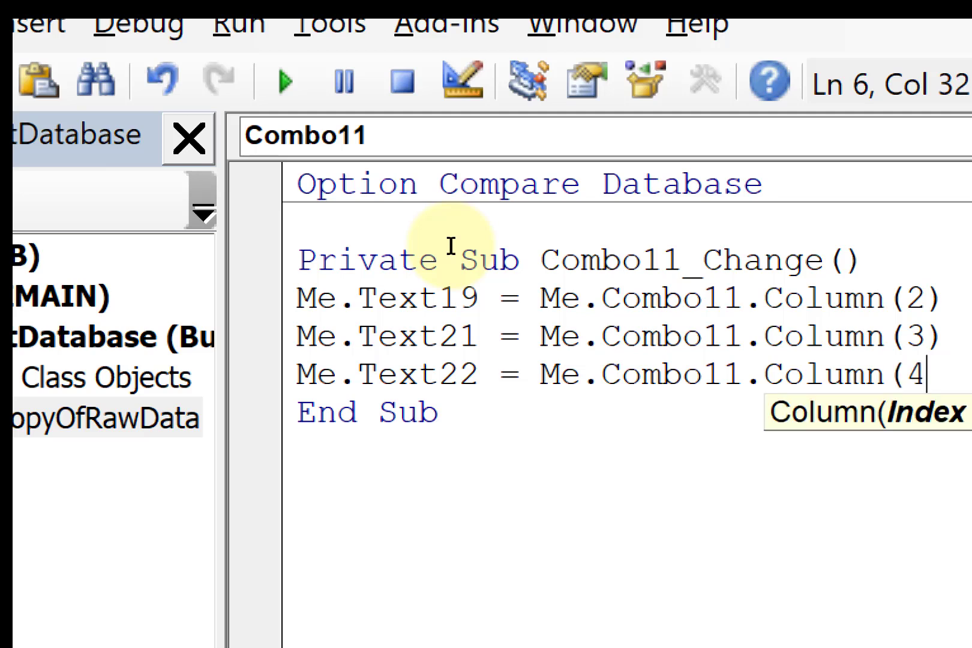
{"action": "type", "text": ")"}
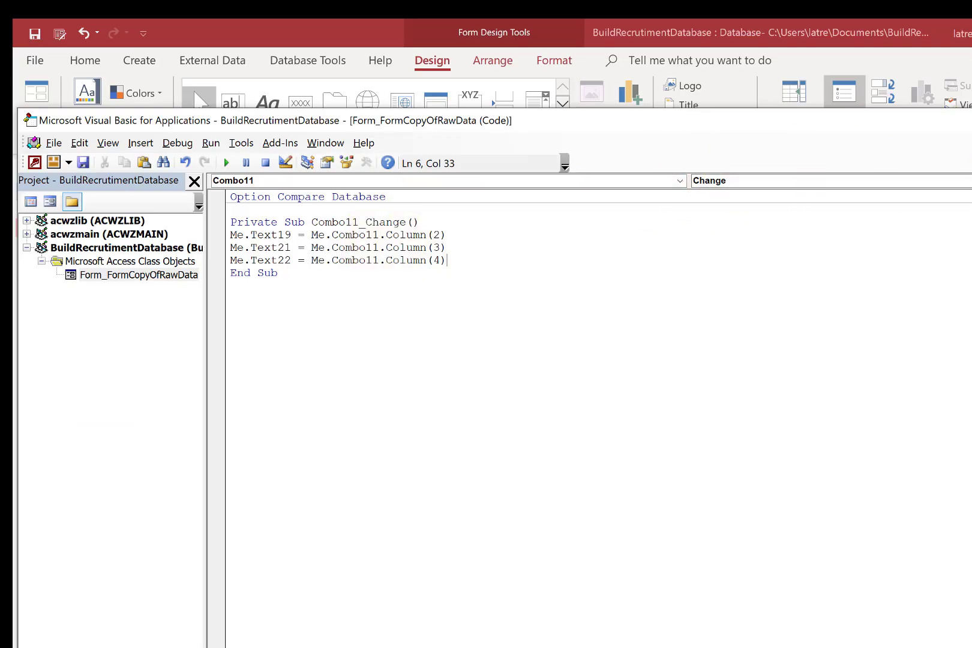
- Return from the code editor to the form design and check the properties of the ACES text box
{"action": "key", "text": "alt+q"}
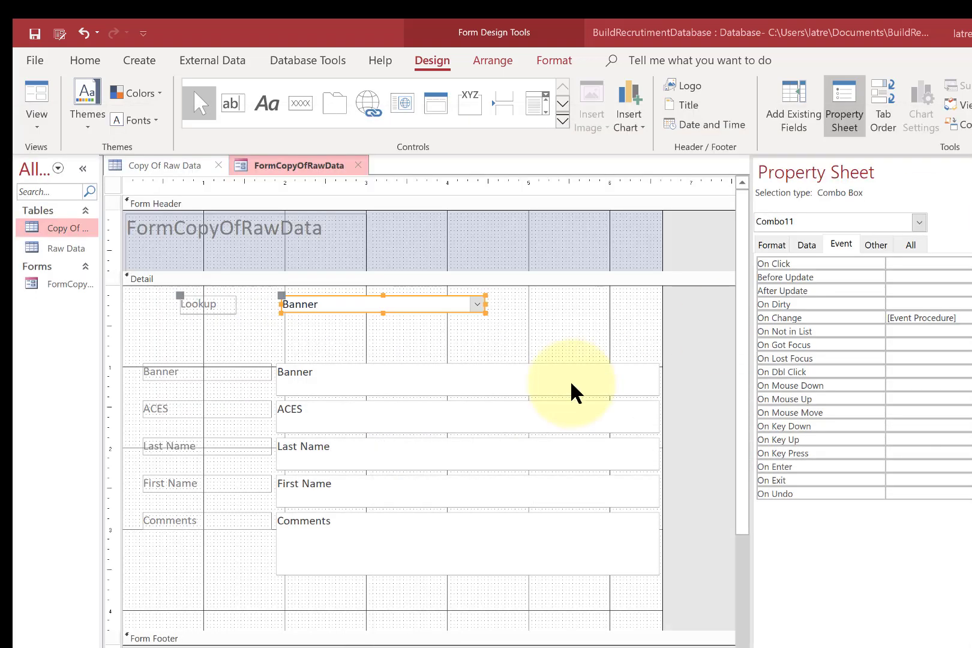
{"action": "left_click", "coordinate": [507, 414]}
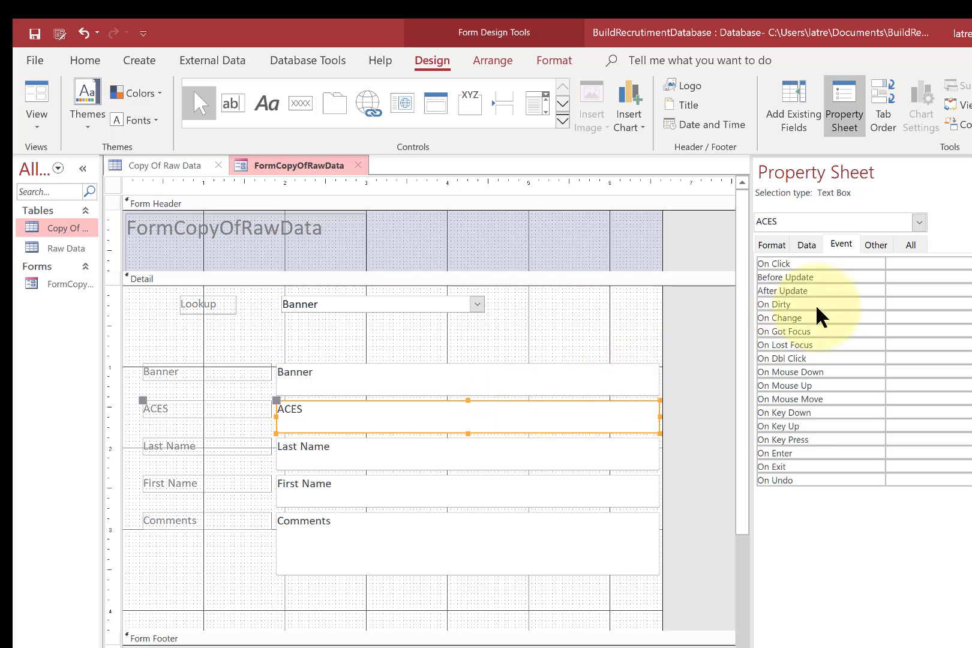
{"action": "left_click", "coordinate": [910, 246]}
{"action": "left_click", "coordinate": [807, 244]}
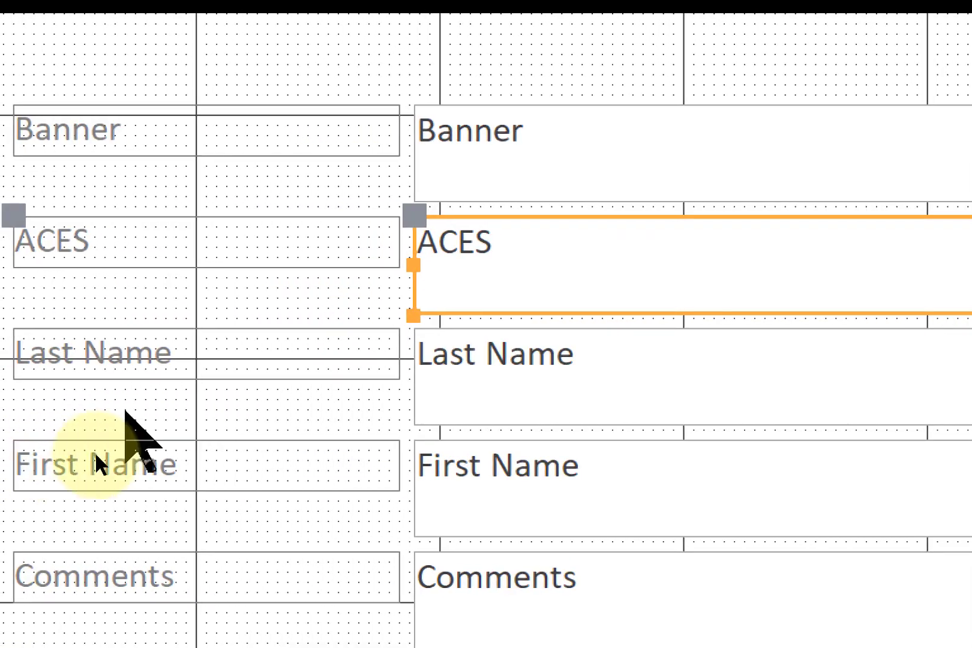
- Remove the spaces from the Name properties of the Last Name and First Name text boxes, making them LastName and FirstName
{"action": "left_click", "coordinate": [554, 336]}
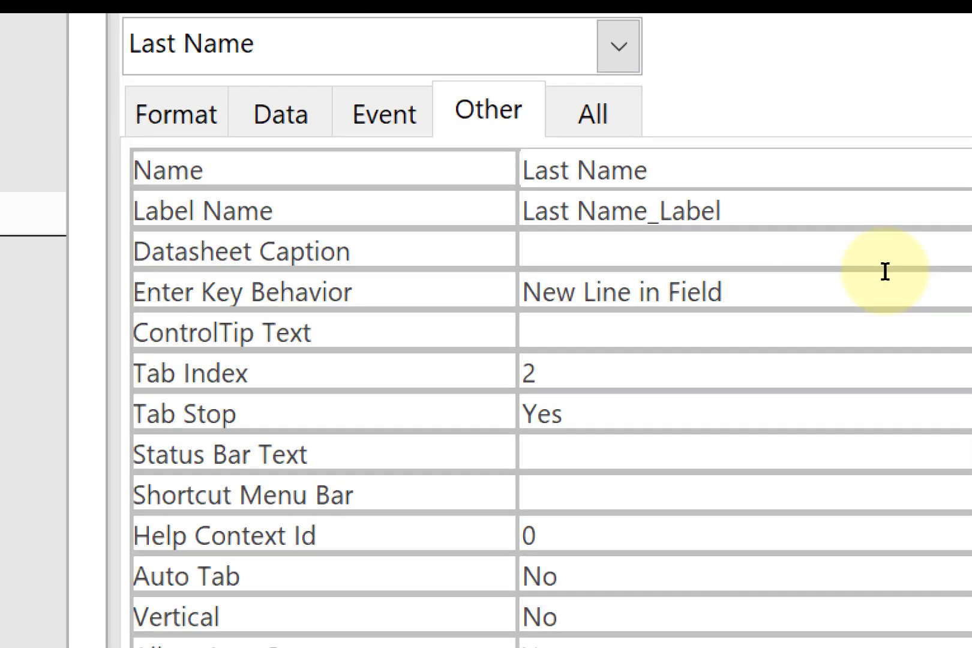
{"action": "key", "text": "BackSpace"}
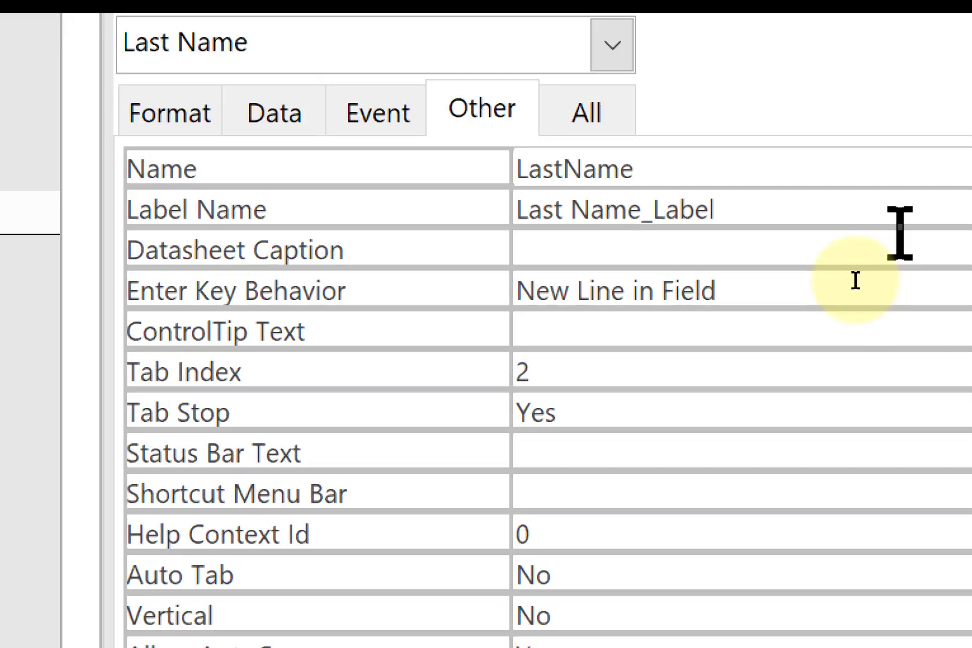
{"action": "left_click", "coordinate": [894, 244]}
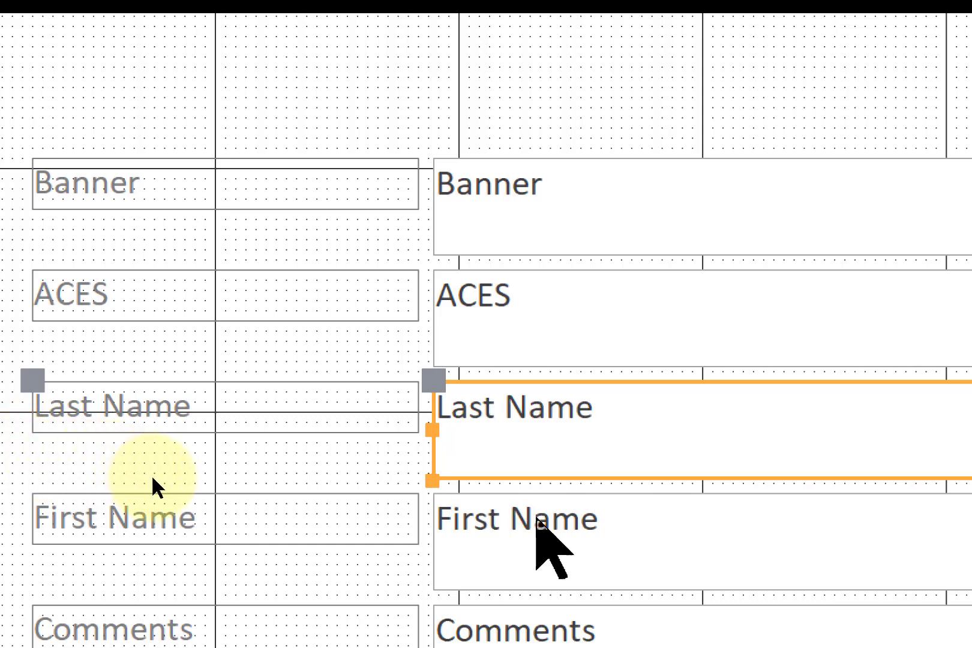
{"action": "left_click", "coordinate": [557, 504]}
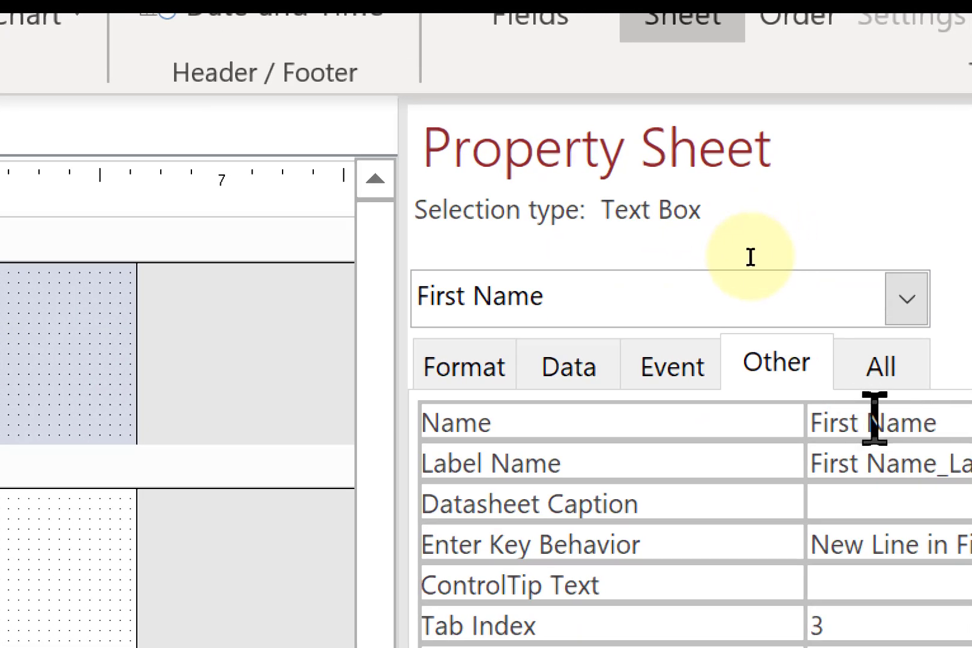
{"action": "key", "text": "BackSpace"}
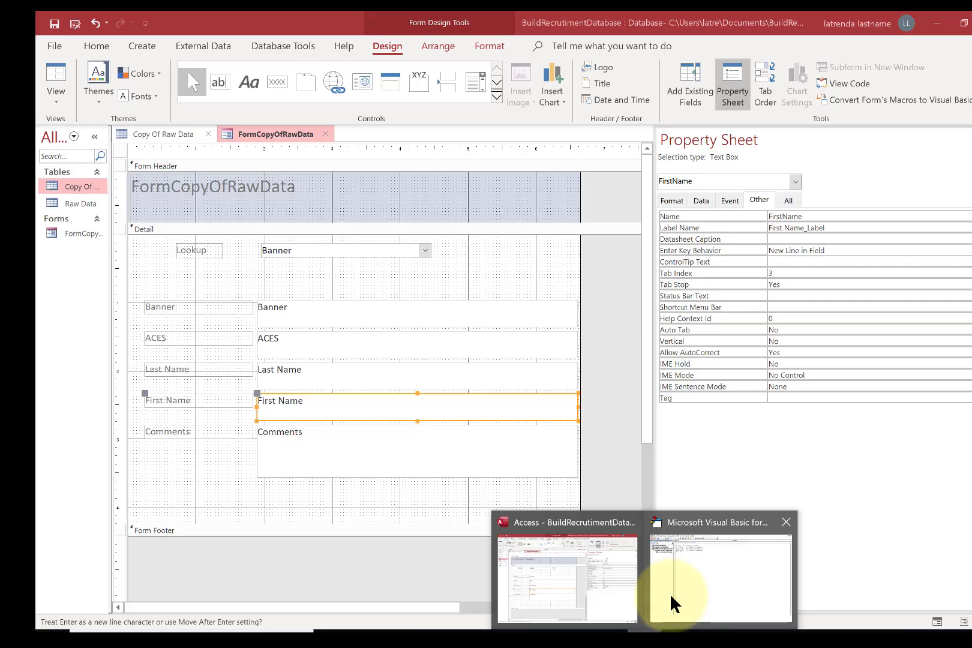
- Switch back to the Visual Basic code and replace Text19 with ACES in the Column(2) line
{"action": "left_click", "coordinate": [669, 594]}
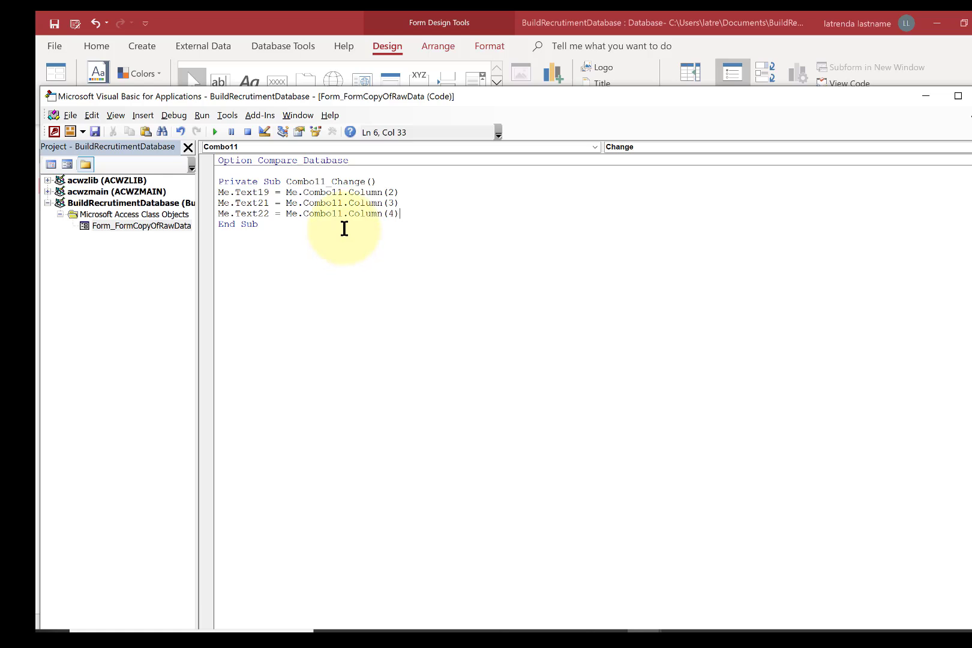
{"action": "left_click", "coordinate": [238, 193]}
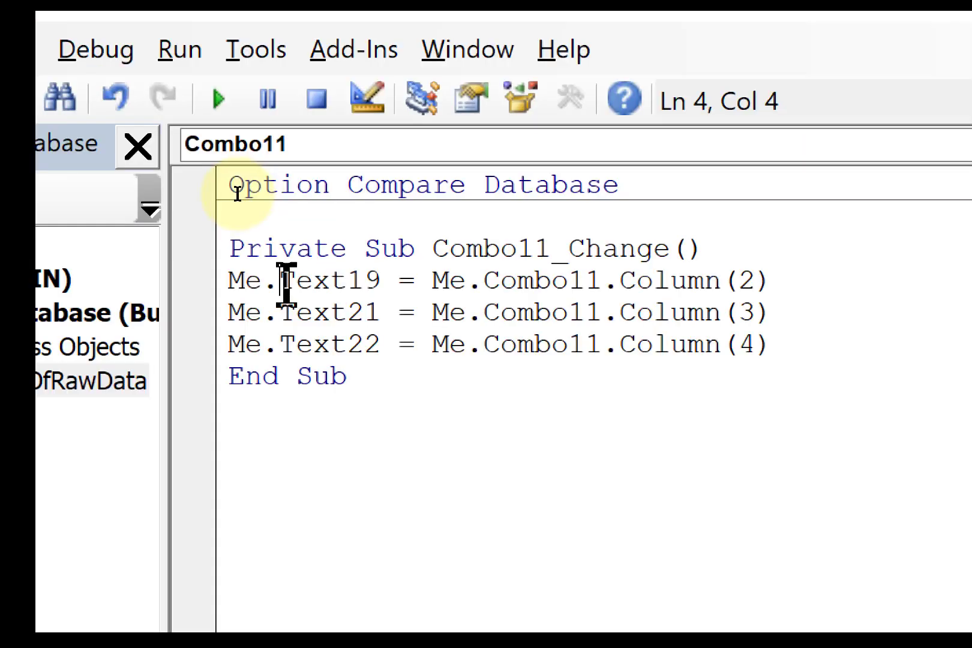
{"action": "key", "text": "shift+Right"}
{"action": "key", "text": "shift+Right"}
{"action": "key", "text": "shift+Right"}
{"action": "key", "text": "shift+Right"}
{"action": "key", "text": "shift+Right"}
{"action": "key", "text": "shift+Right"}
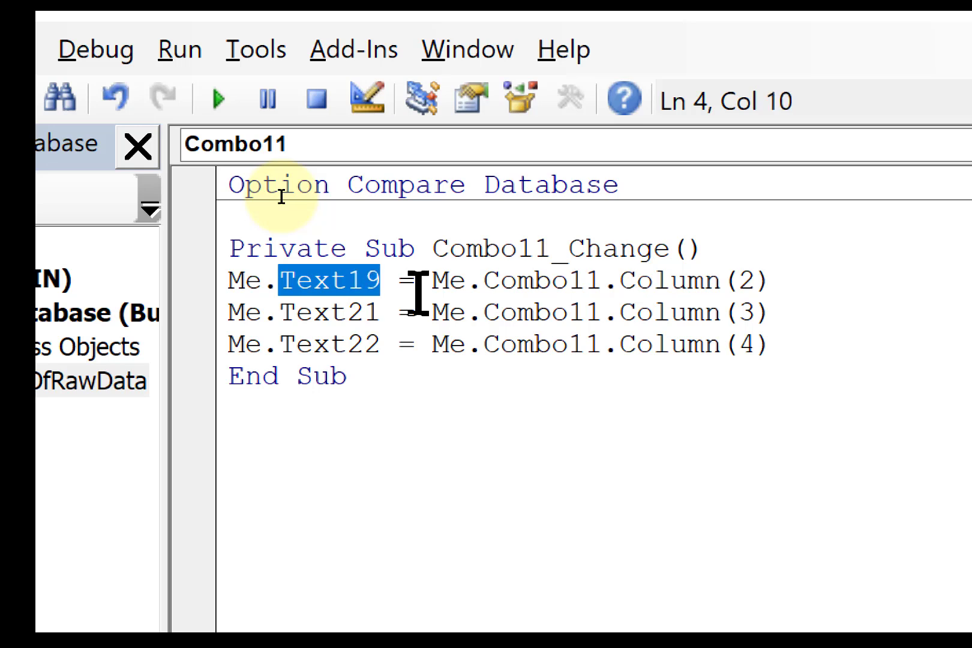
{"action": "type", "text": "ACES"}
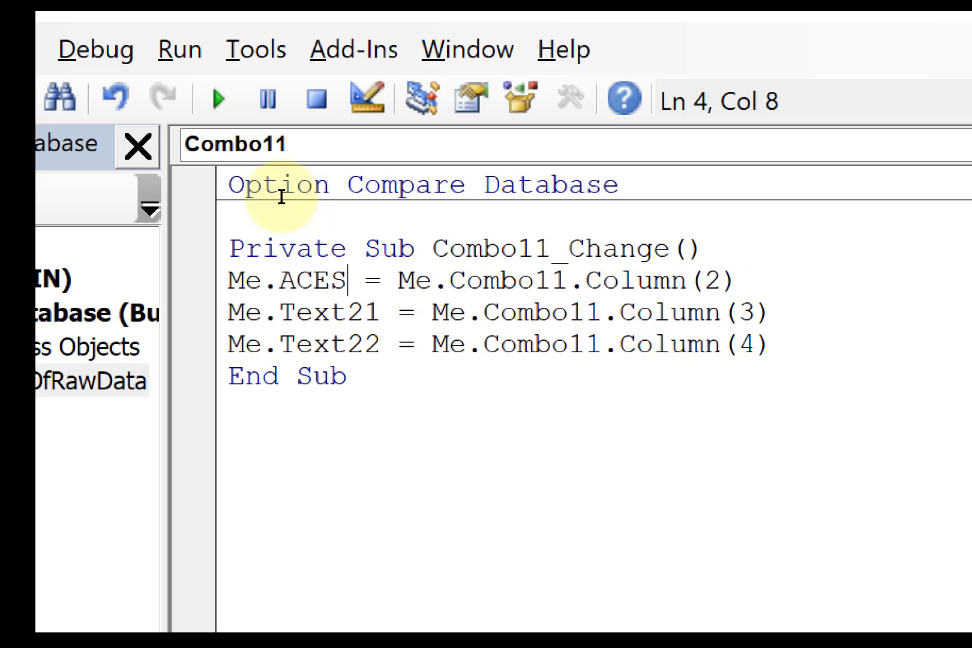
- Replace Text21 with LastName in the Column(3) line of the Change procedure
{"action": "left_click", "coordinate": [280, 303]}
{"action": "key", "text": "shift+Right"}
{"action": "key", "text": "shift+Right"}
{"action": "key", "text": "shift+Right"}
{"action": "key", "text": "shift+Right"}
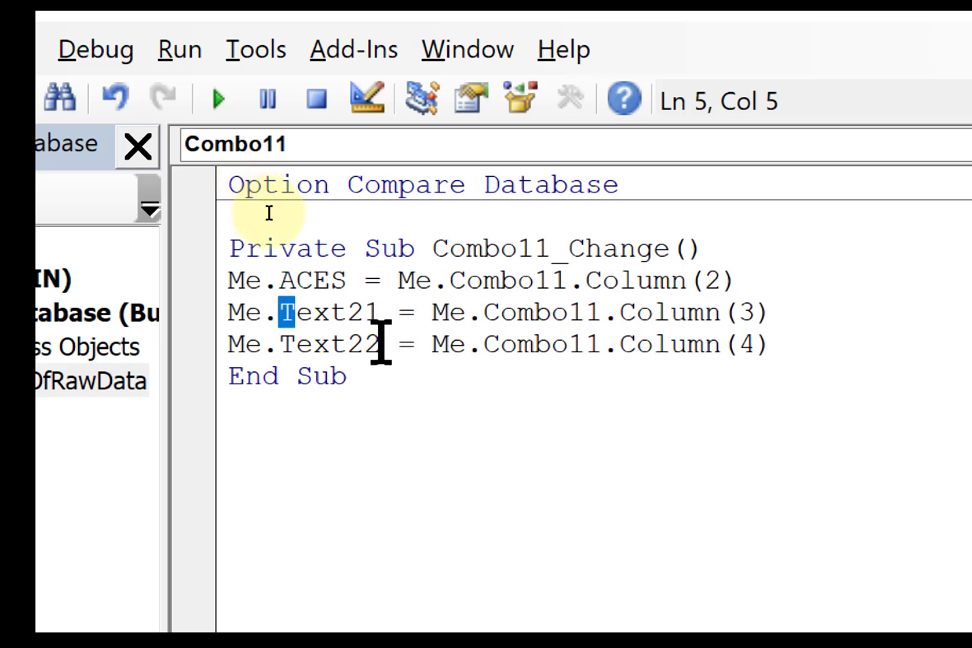
{"action": "key", "text": "shift+Right"}
{"action": "key", "text": "shift+Right"}
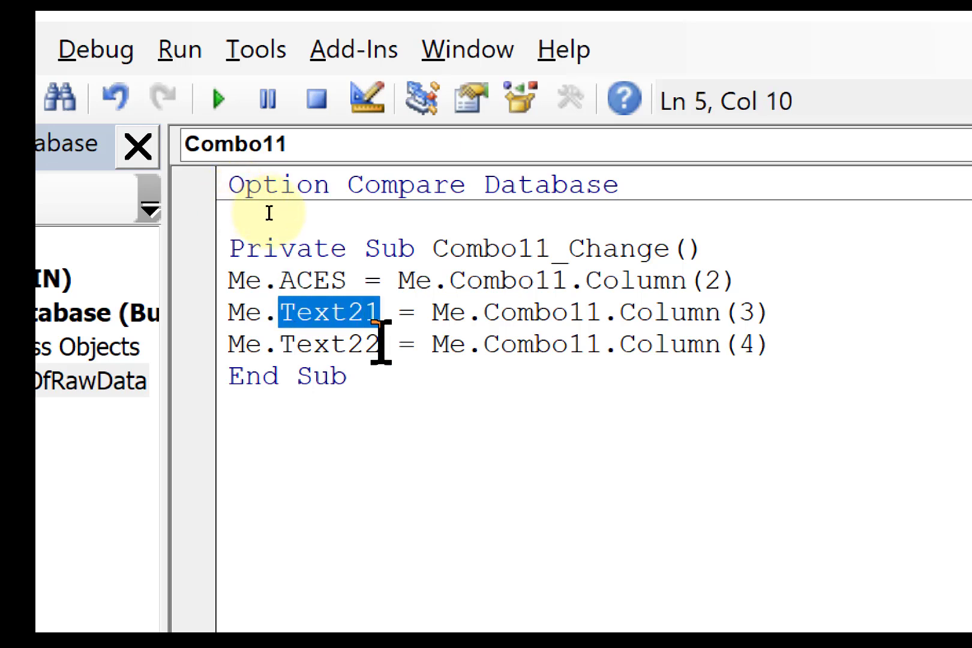
{"action": "type", "text": "LastName"}
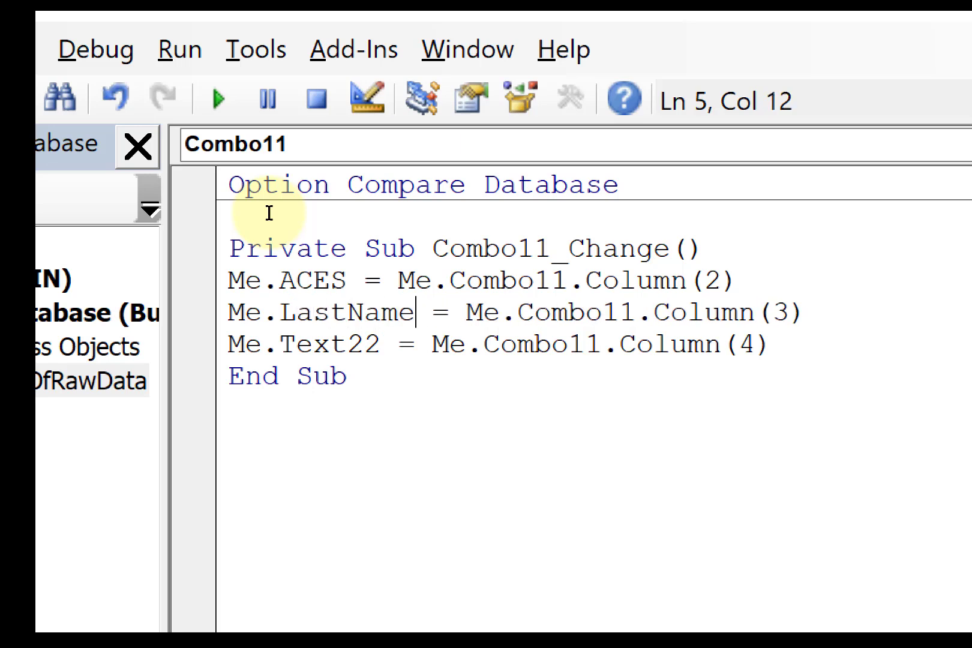
- Replace Text22 with FirstName in the Column(4) line of the Change procedure
{"action": "left_click", "coordinate": [285, 353]}
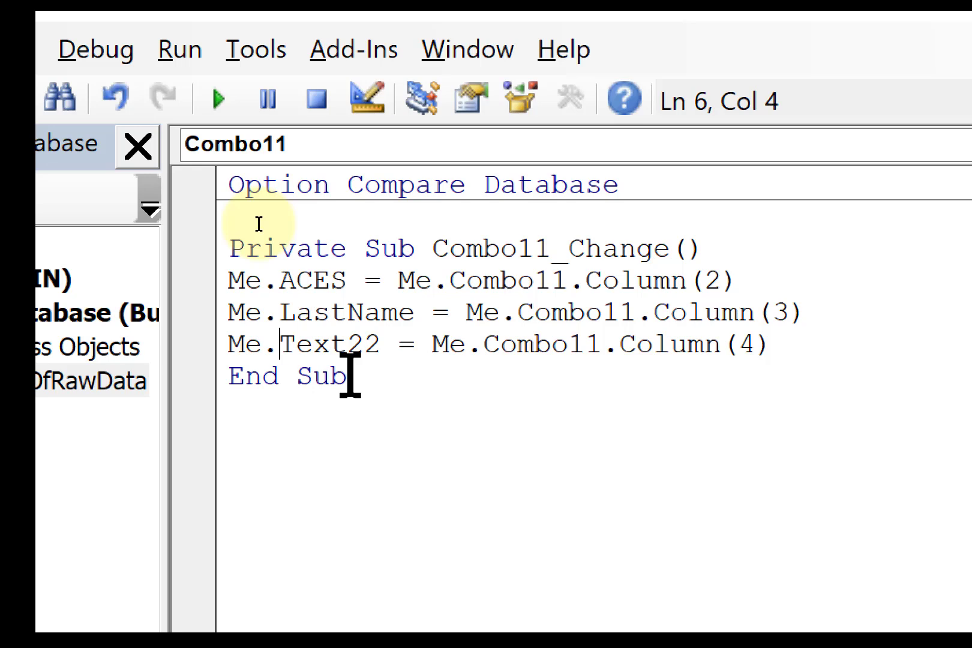
{"action": "key", "text": "shift+Right"}
{"action": "key", "text": "shift+Right"}
{"action": "key", "text": "shift+Right"}
{"action": "key", "text": "shift+Right"}
{"action": "key", "text": "shift+Right"}
{"action": "key", "text": "shift+Right"}
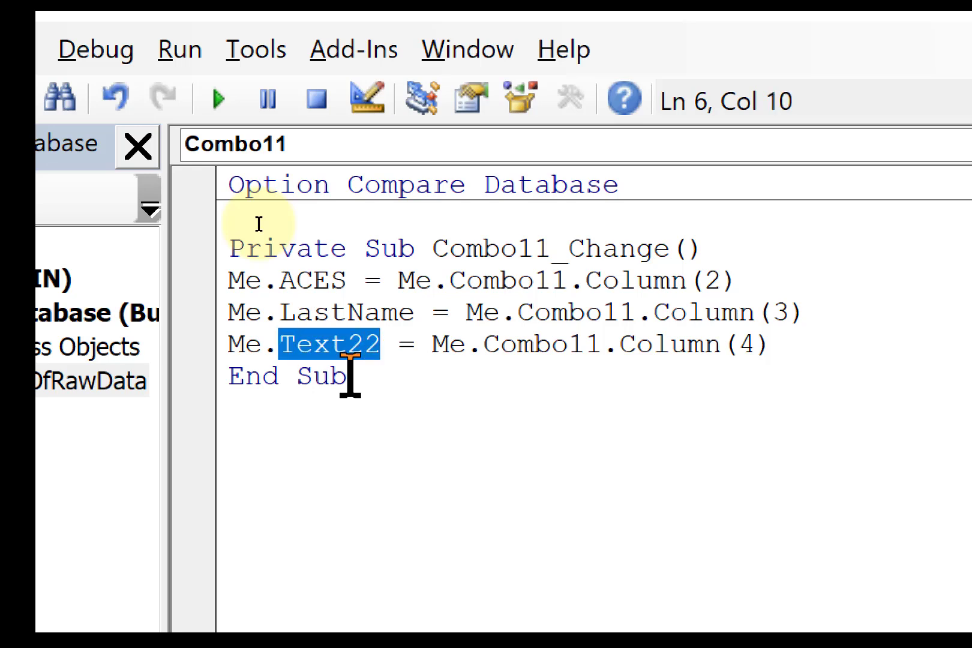
{"action": "type", "text": "FirstName"}
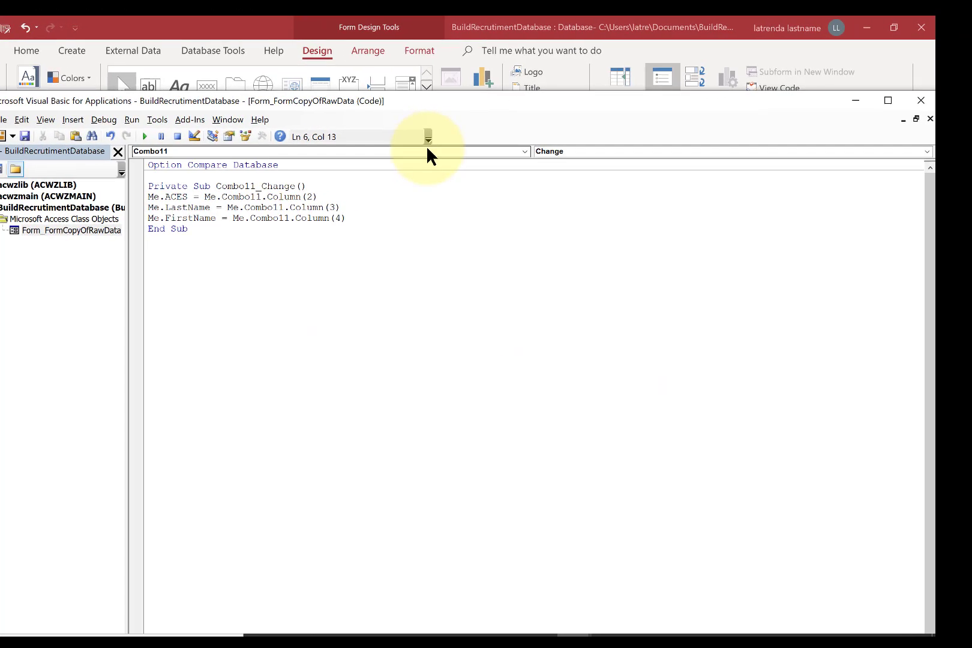
- Close the code editor, show the form in Form View and choose the Student37 record in the Lookup combo box
{"action": "left_click", "coordinate": [918, 101]}
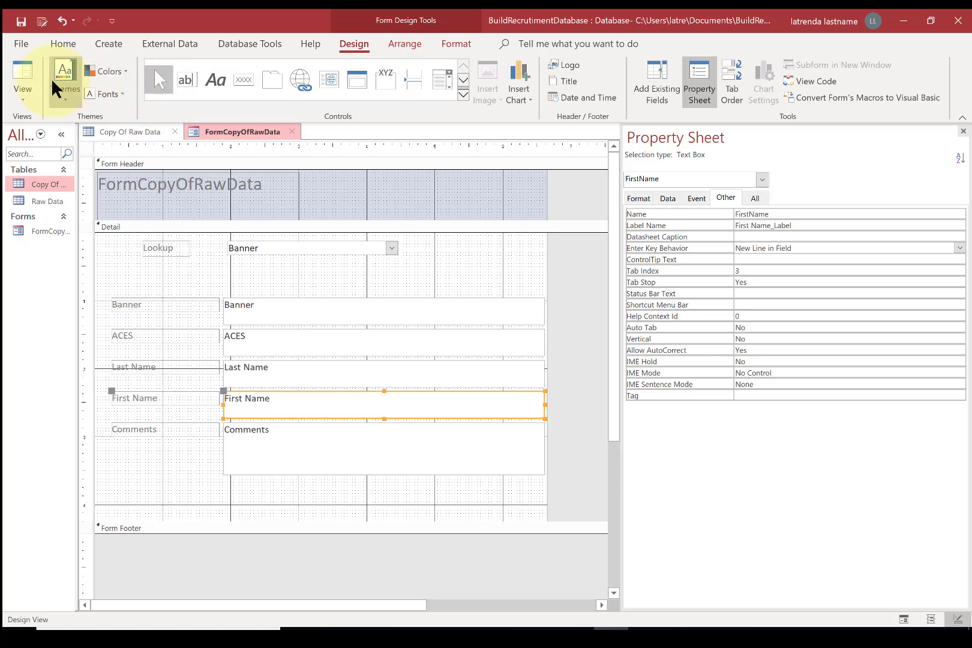
{"action": "left_click", "coordinate": [29, 68]}
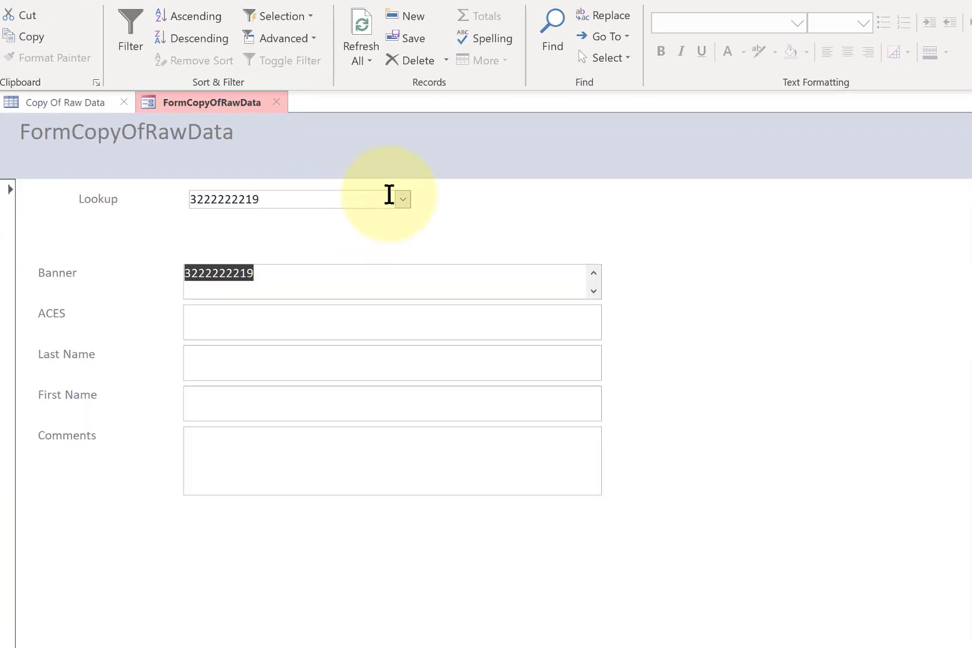
{"action": "left_click", "coordinate": [403, 199]}
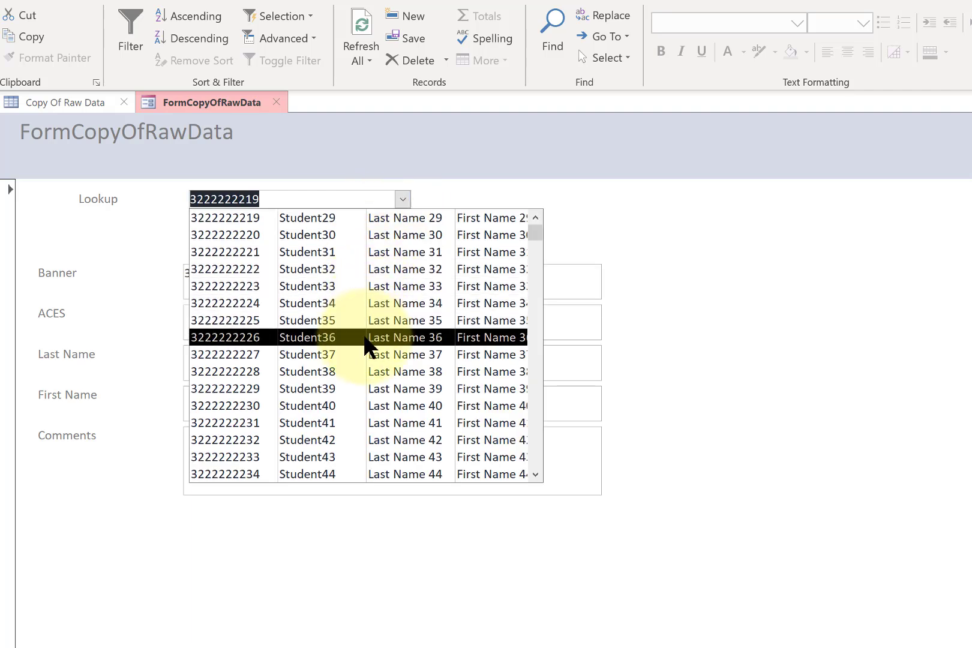
{"action": "left_click", "coordinate": [363, 360]}
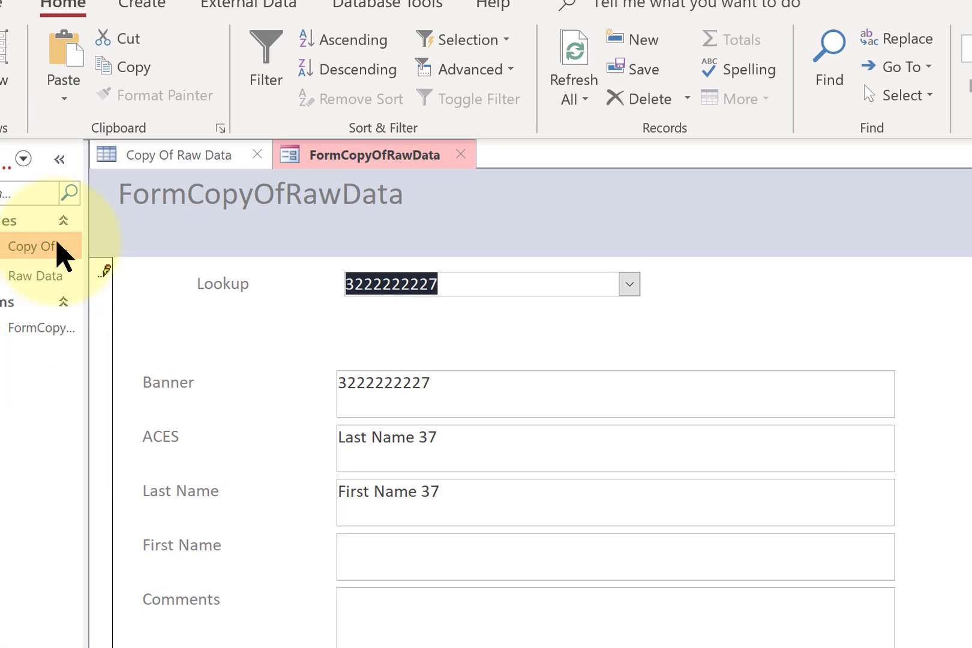
- Return the form to Design View and open the Lookup combo box's On Change event procedure for editing
{"action": "left_click", "coordinate": [36, 112]}
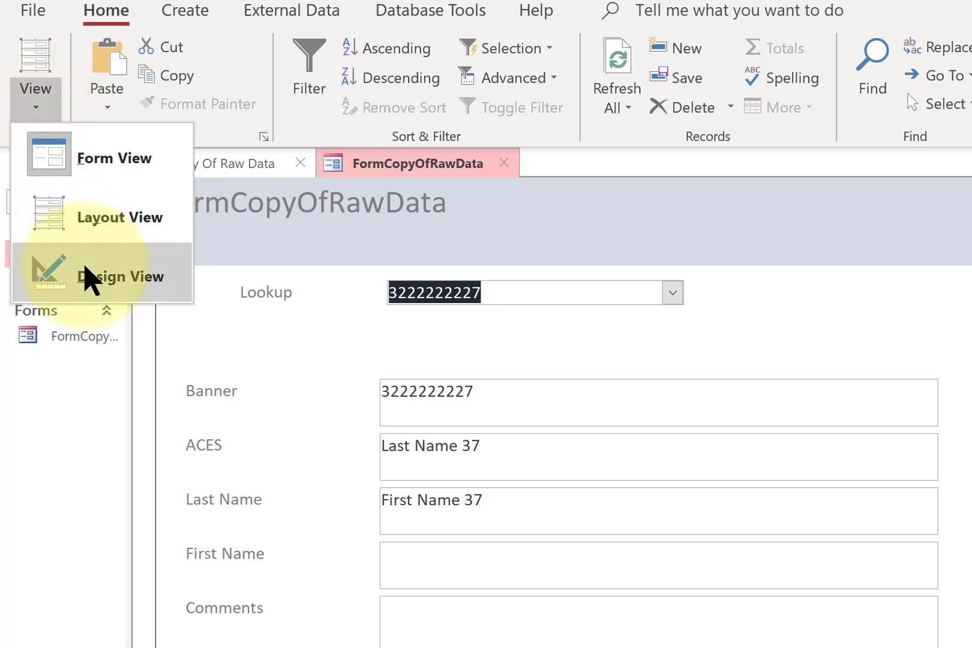
{"action": "left_click", "coordinate": [84, 277]}
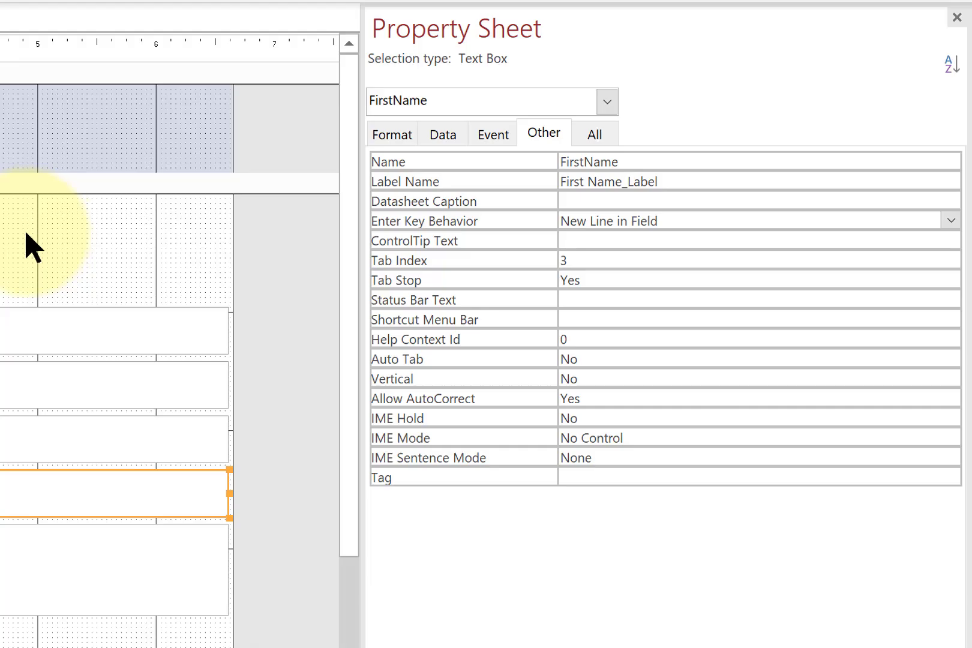
{"action": "key", "text": "Tab"}
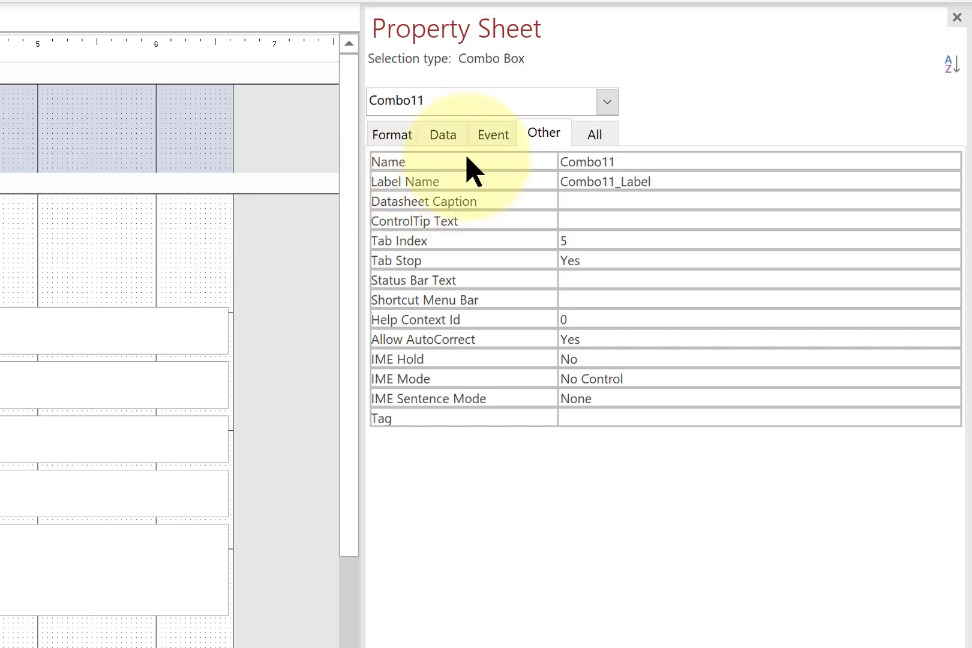
{"action": "left_click", "coordinate": [491, 135]}
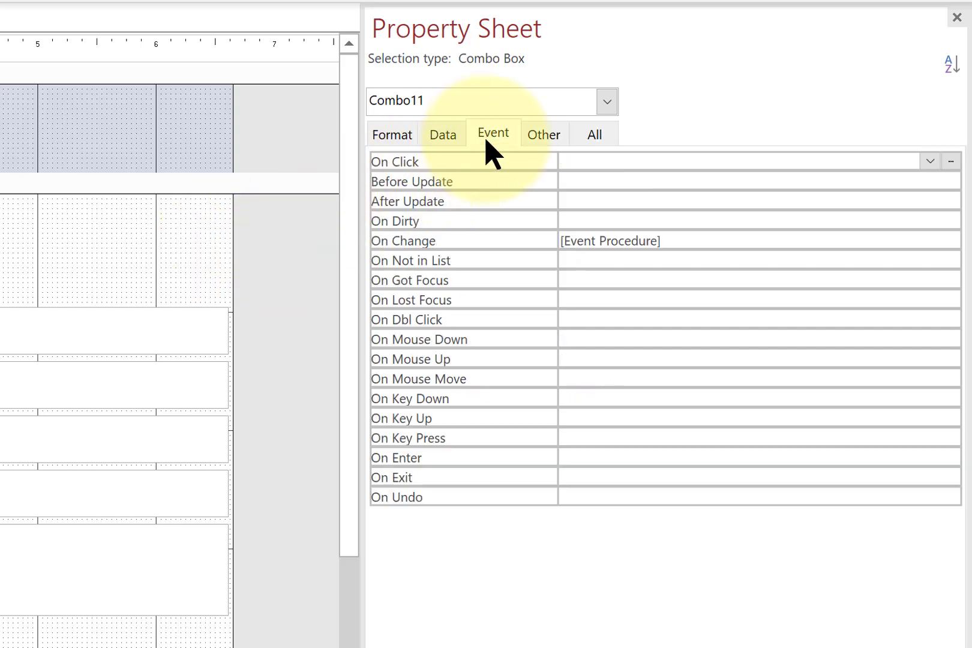
{"action": "left_click", "coordinate": [684, 239]}
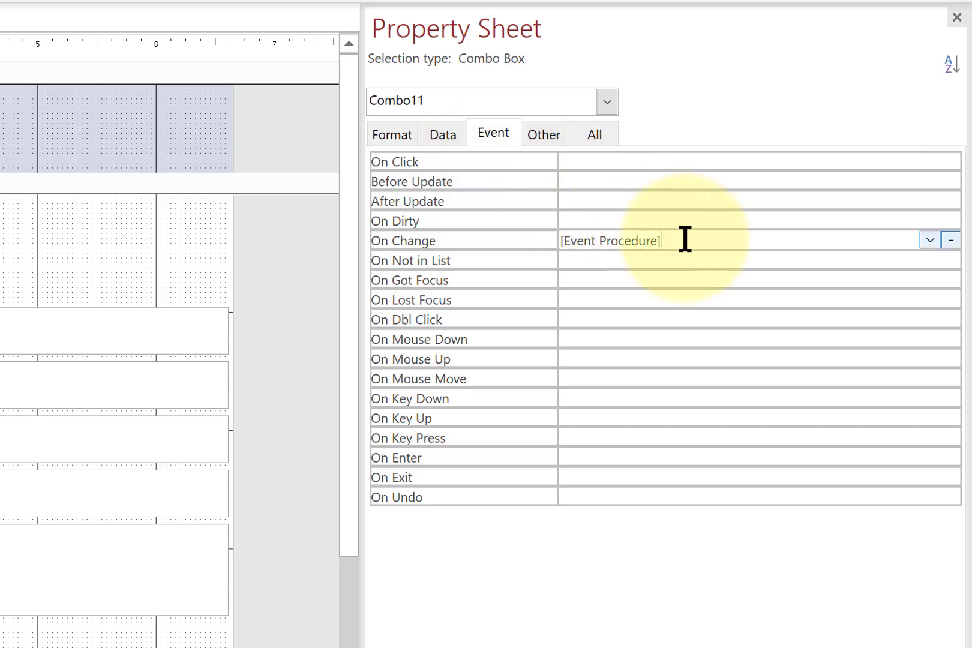
{"action": "left_click", "coordinate": [952, 243]}
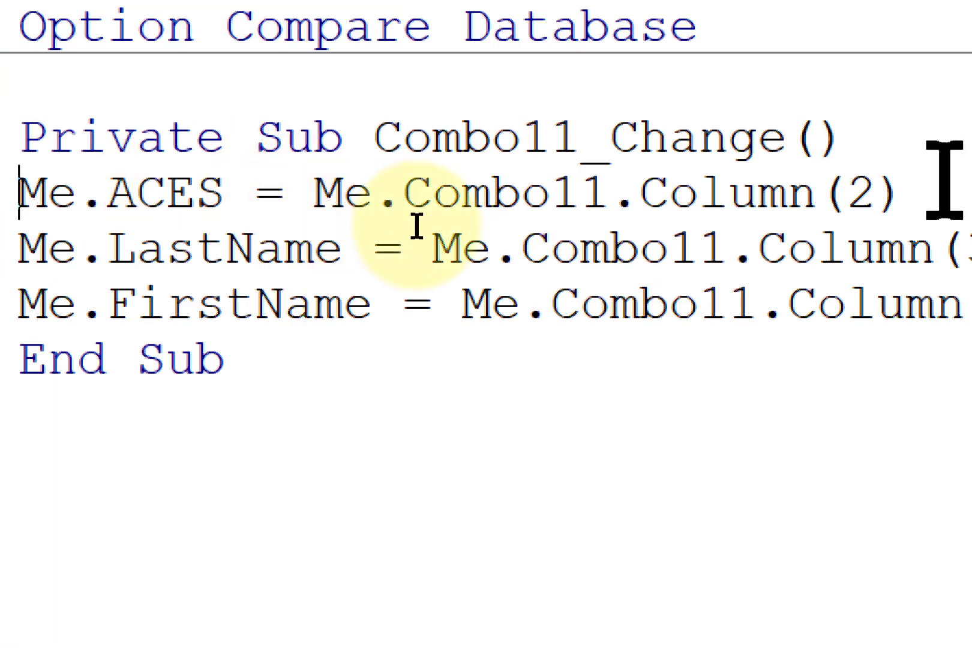
- Set the combo column indexes in the Change procedure to 1 for ACES, 2 for LastName and 3 for FirstName, and save the code
{"action": "left_click", "coordinate": [877, 186]}
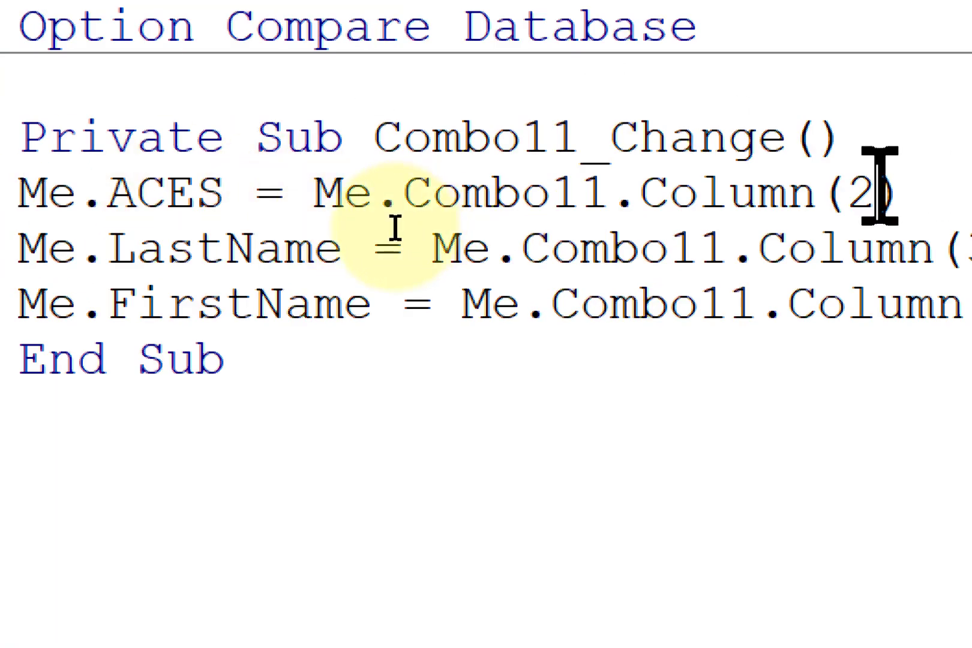
{"action": "key", "text": "BackSpace"}
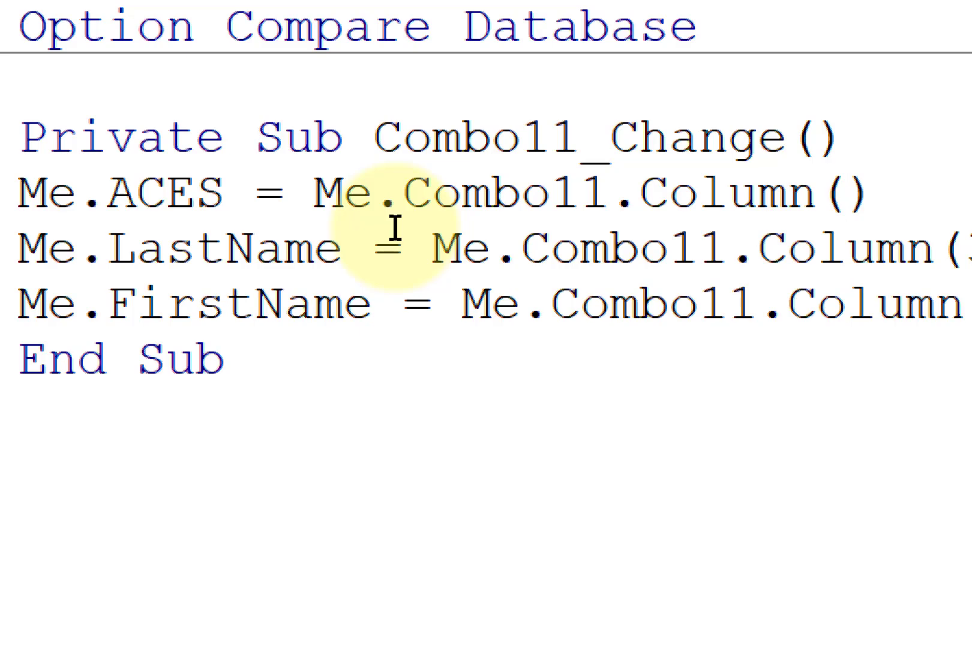
{"action": "type", "text": "1"}
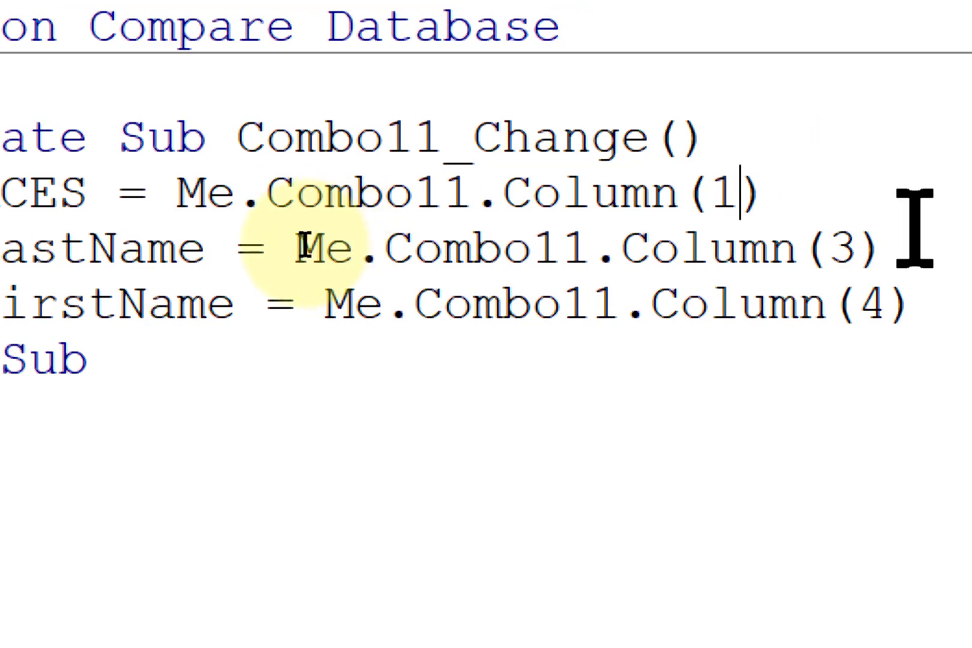
{"action": "left_click", "coordinate": [857, 243]}
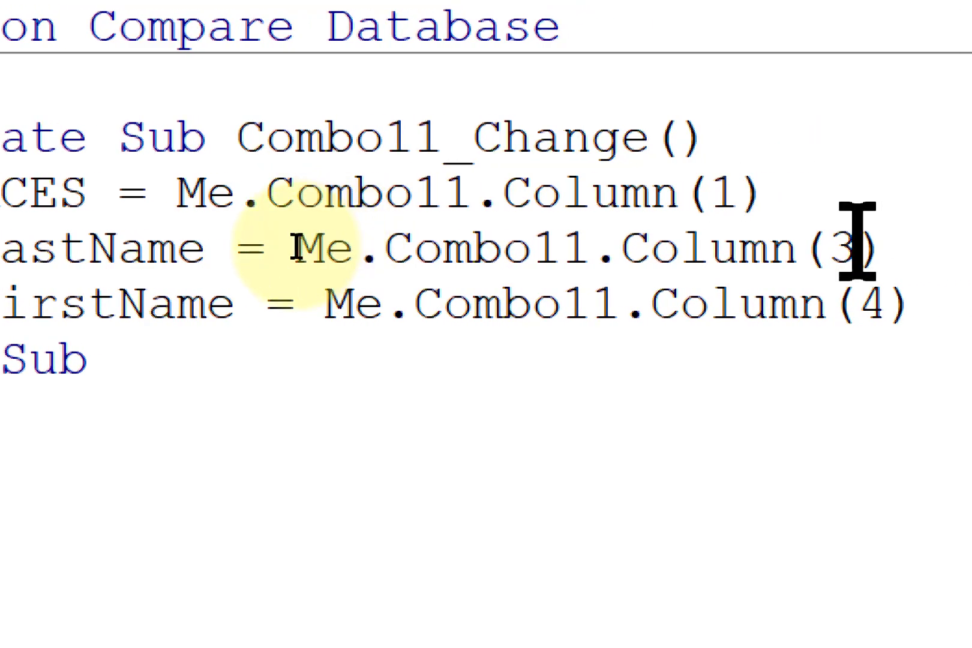
{"action": "key", "text": "BackSpace"}
{"action": "type", "text": "2"}
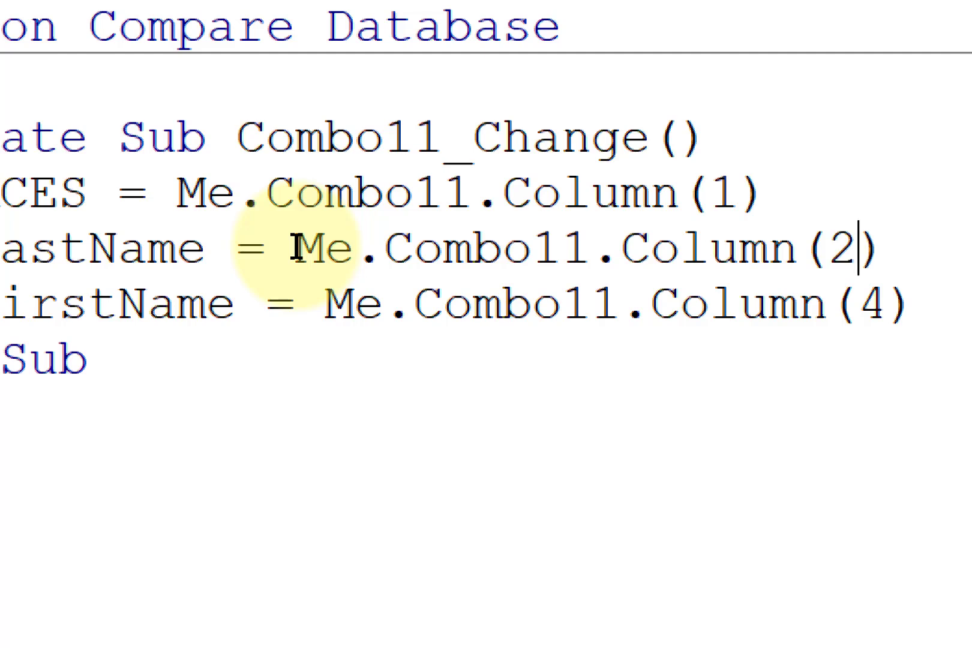
{"action": "left_click", "coordinate": [890, 306]}
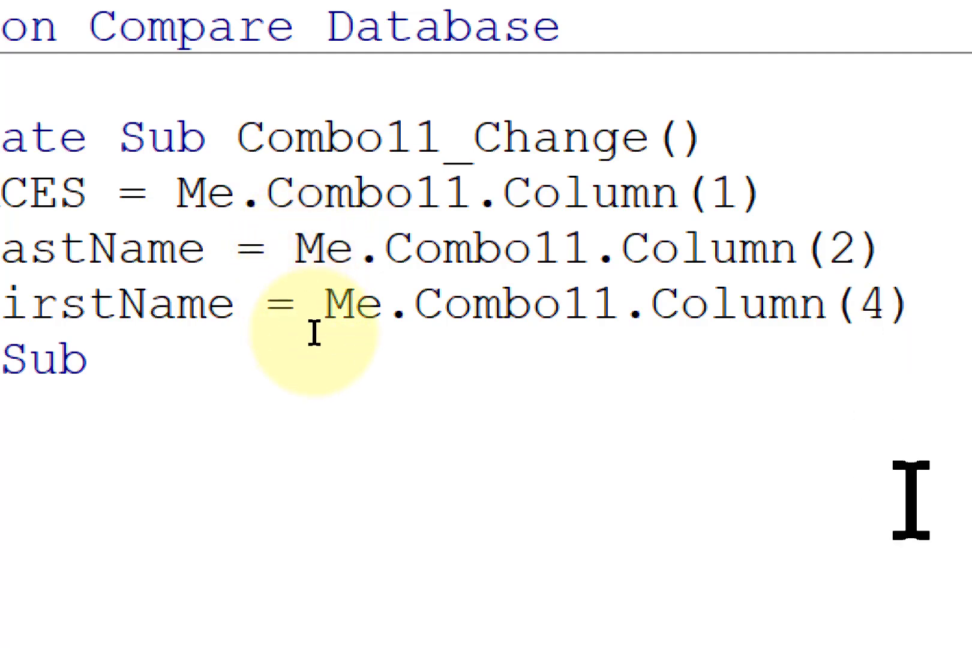
{"action": "key", "text": "BackSpace"}
{"action": "type", "text": "3"}
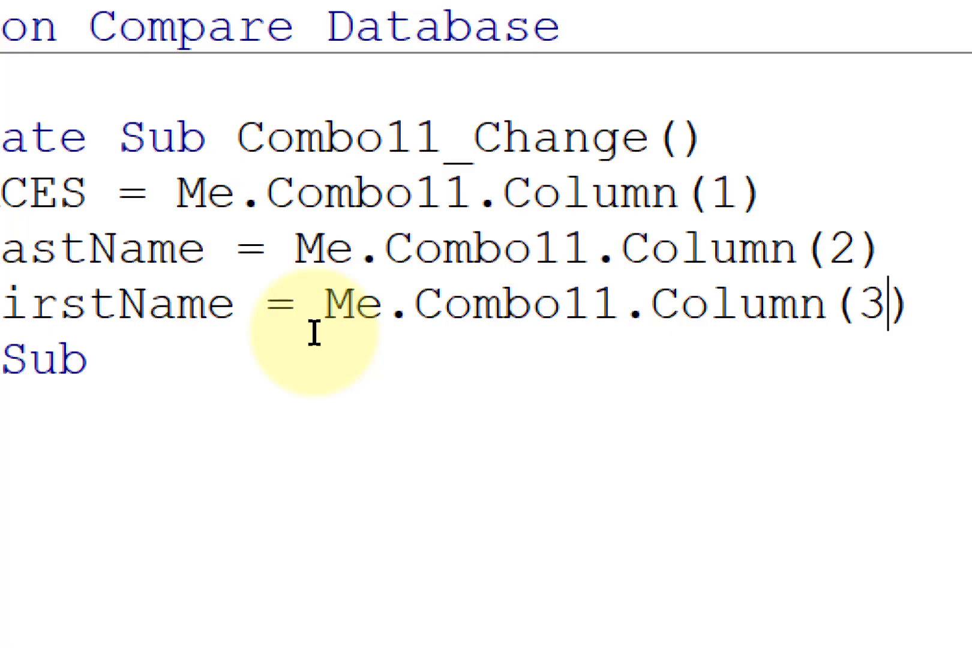
{"action": "left_click", "coordinate": [53, 108]}
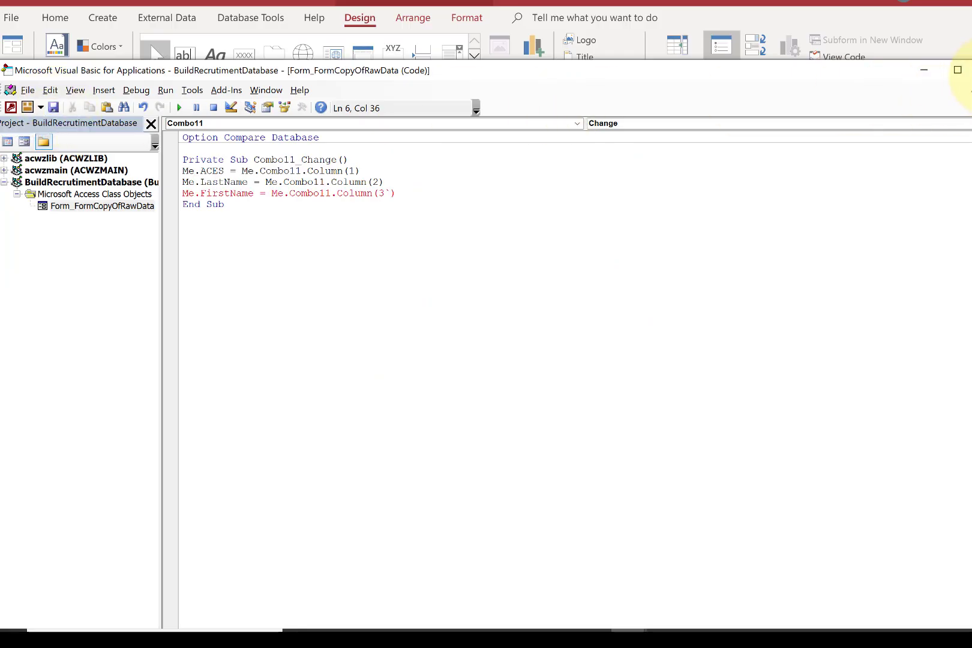
- Close the code editor and try selecting the Student45 record in the form's Lookup combo box in Form View
{"action": "left_click", "coordinate": [968, 70]}
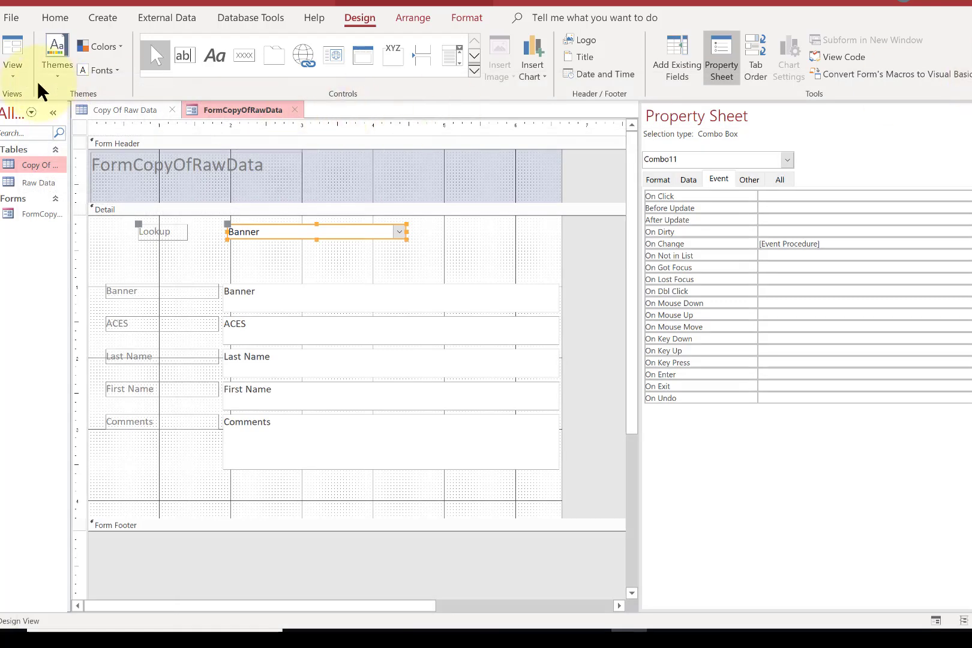
{"action": "left_click", "coordinate": [12, 60]}
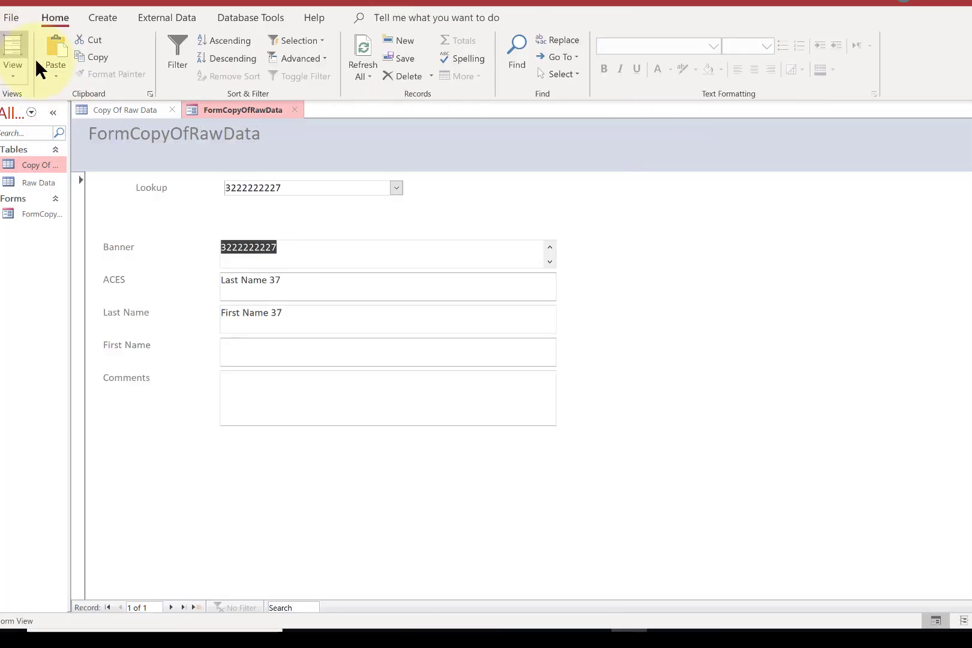
{"action": "left_click", "coordinate": [394, 189]}
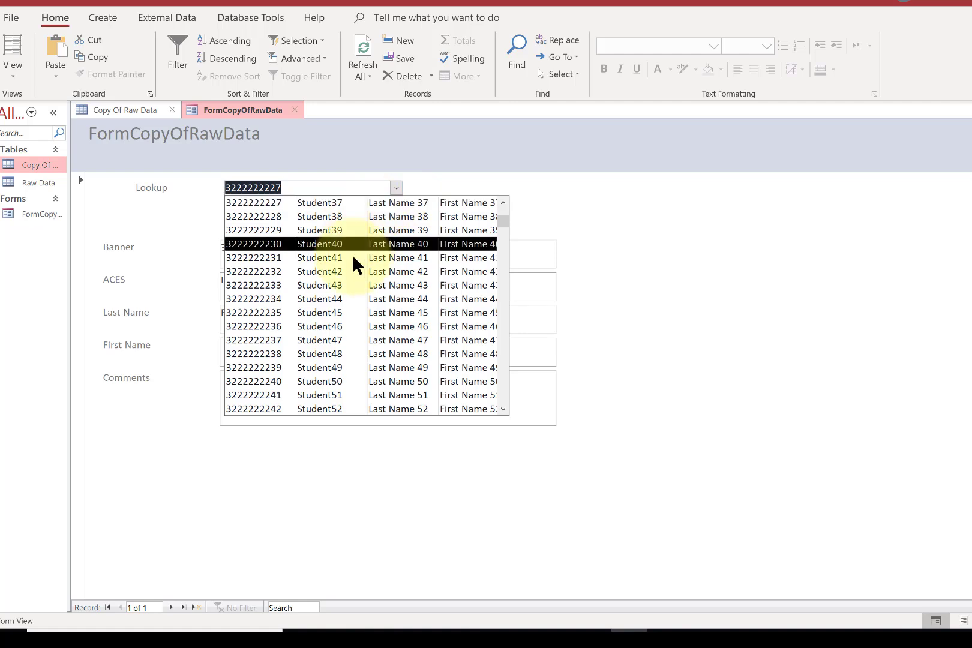
{"action": "left_click", "coordinate": [349, 312]}
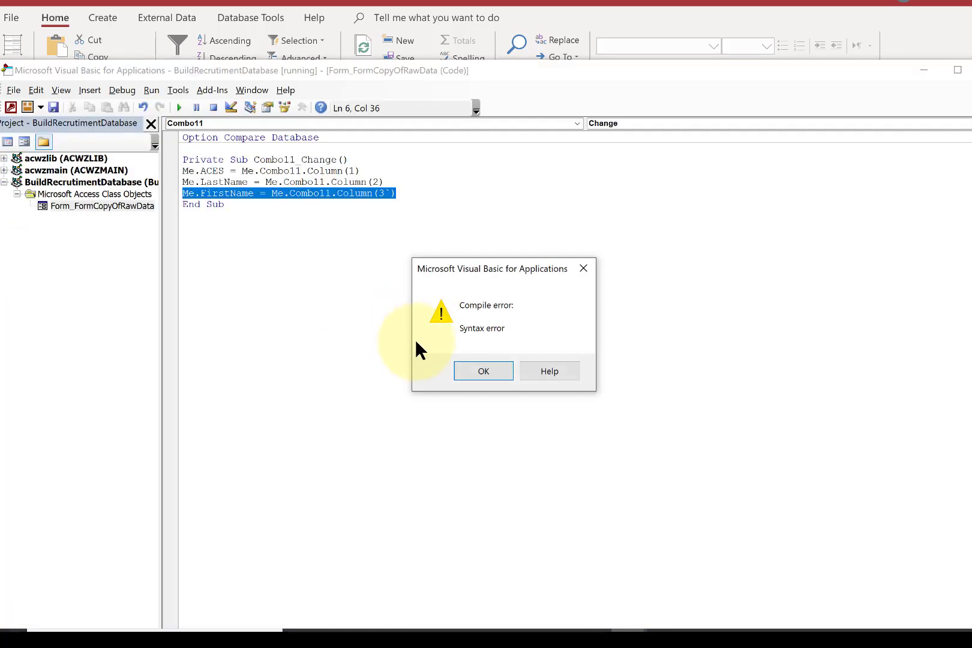
{"action": "left_click", "coordinate": [457, 368]}
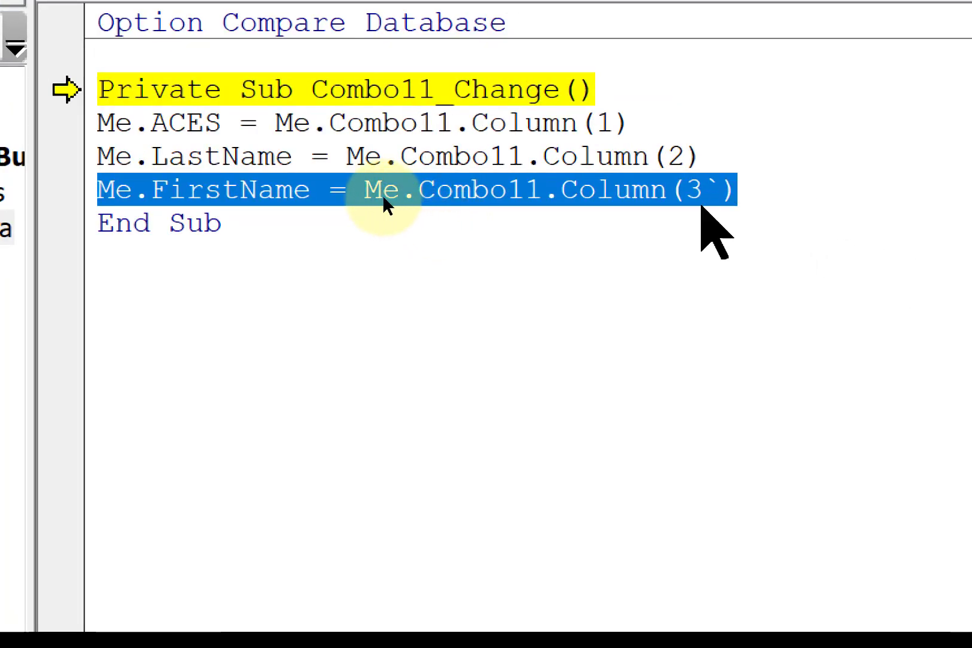
- Remove the stray backtick after the 3 in the FirstName line, then close the editor and stop the debugger
{"action": "left_click", "coordinate": [720, 190]}
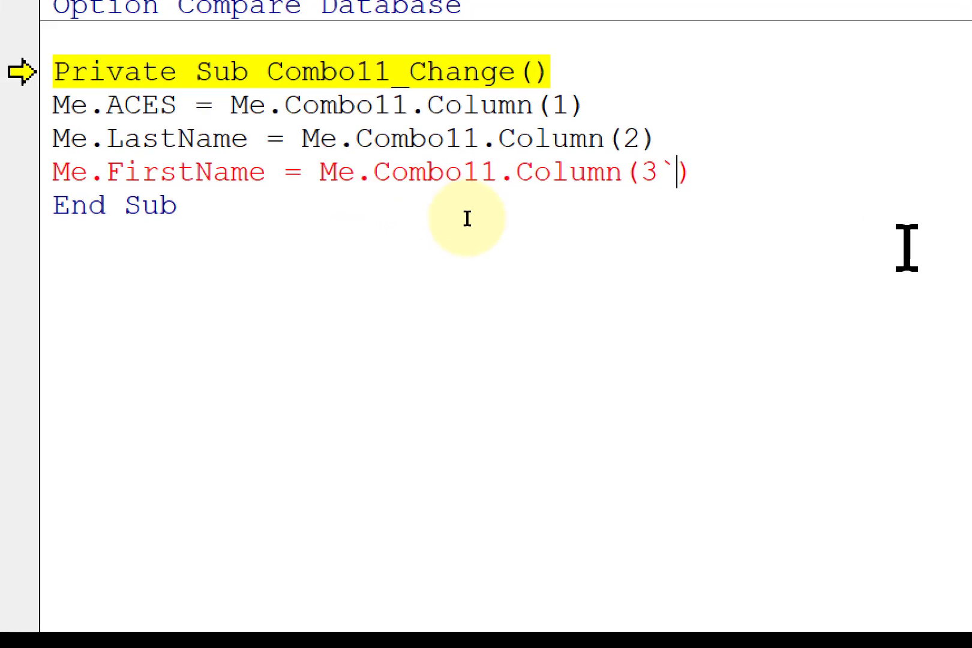
{"action": "key", "text": "BackSpace"}
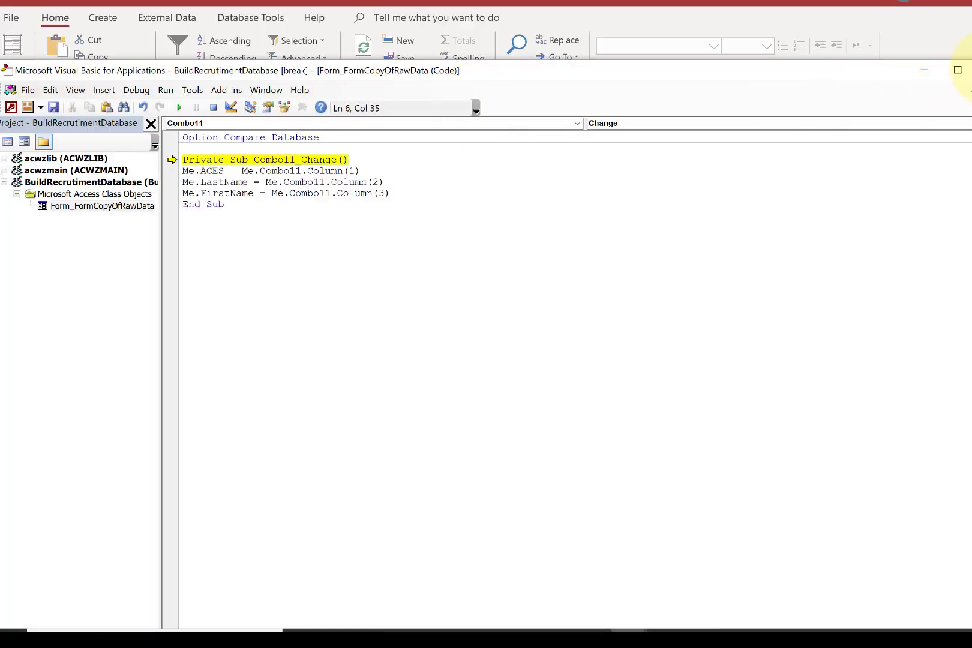
{"action": "left_click", "coordinate": [967, 70]}
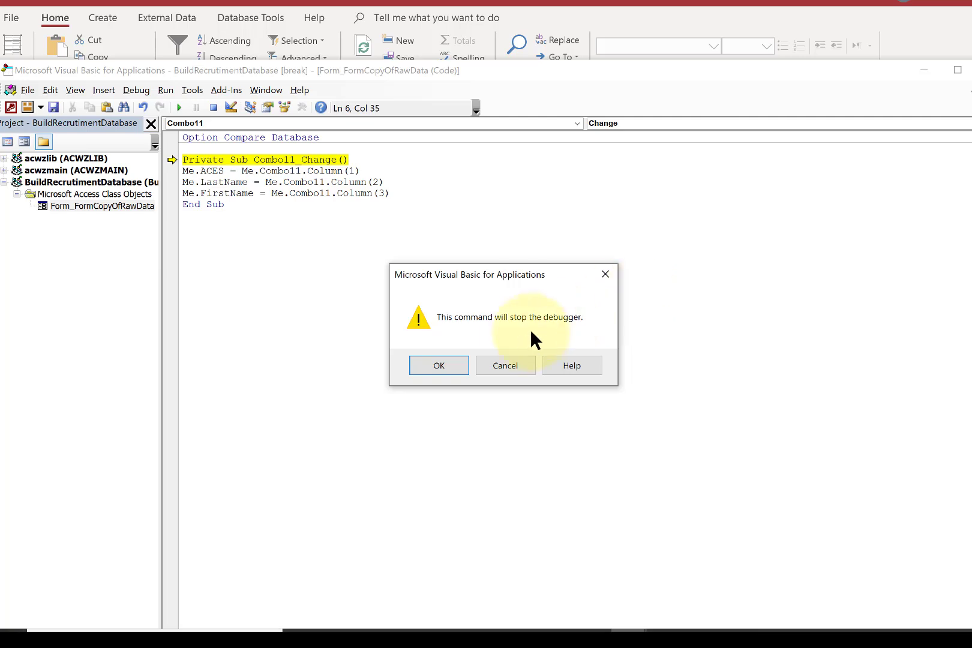
{"action": "left_click", "coordinate": [447, 365]}
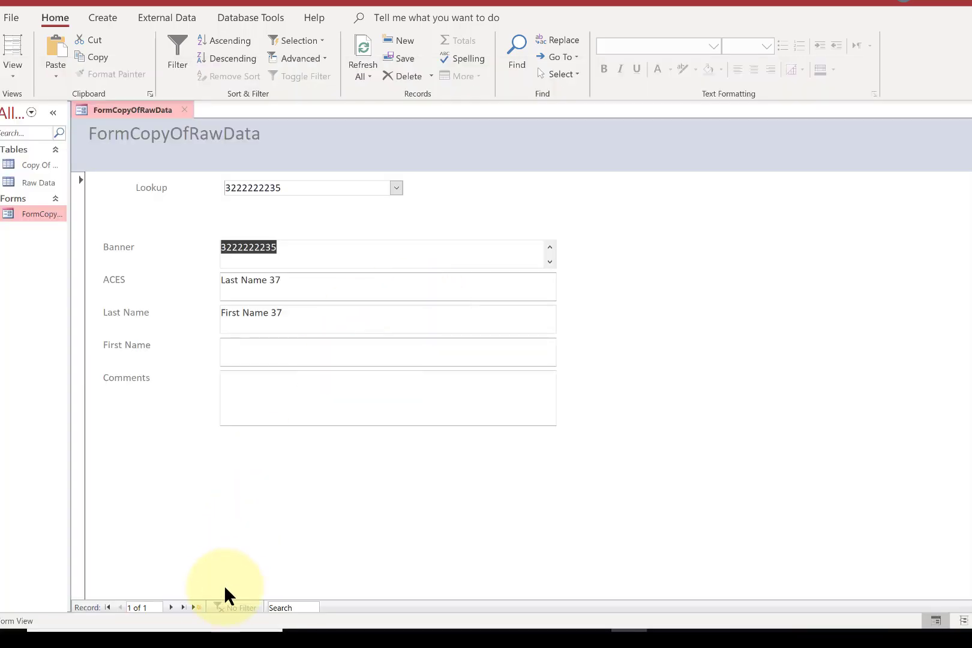
- Start a new blank record in the form and choose the Student38 record in its Lookup combo box
{"action": "left_click", "coordinate": [198, 606]}
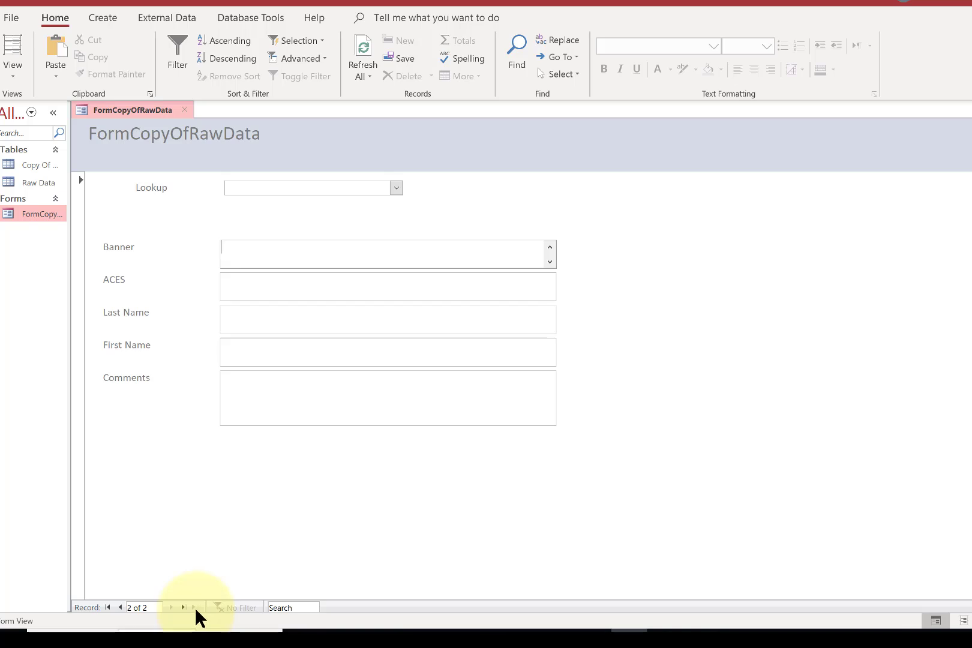
{"action": "left_click", "coordinate": [396, 188]}
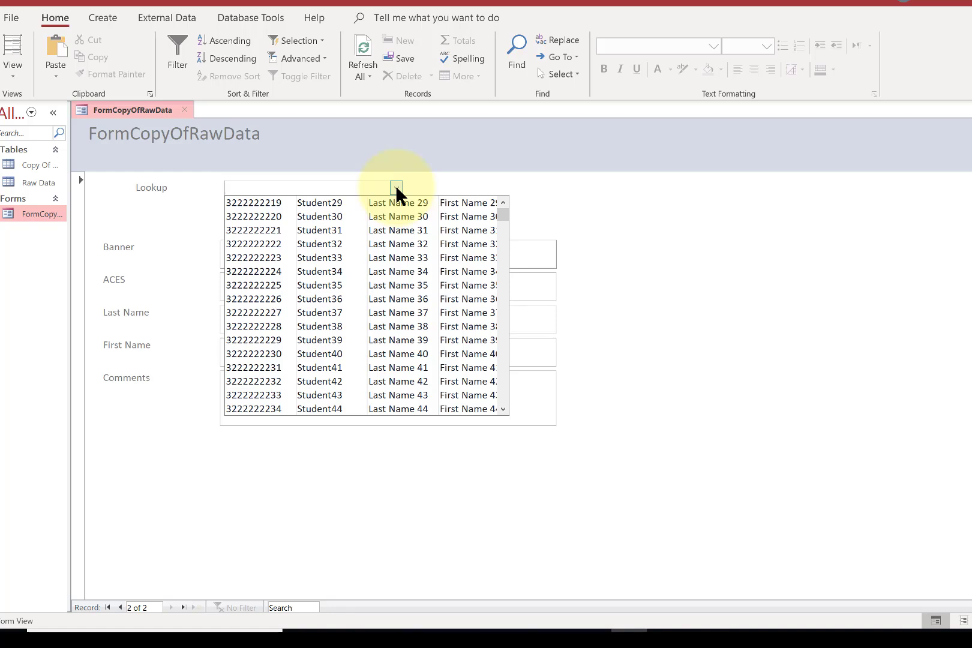
{"action": "left_click", "coordinate": [352, 324]}
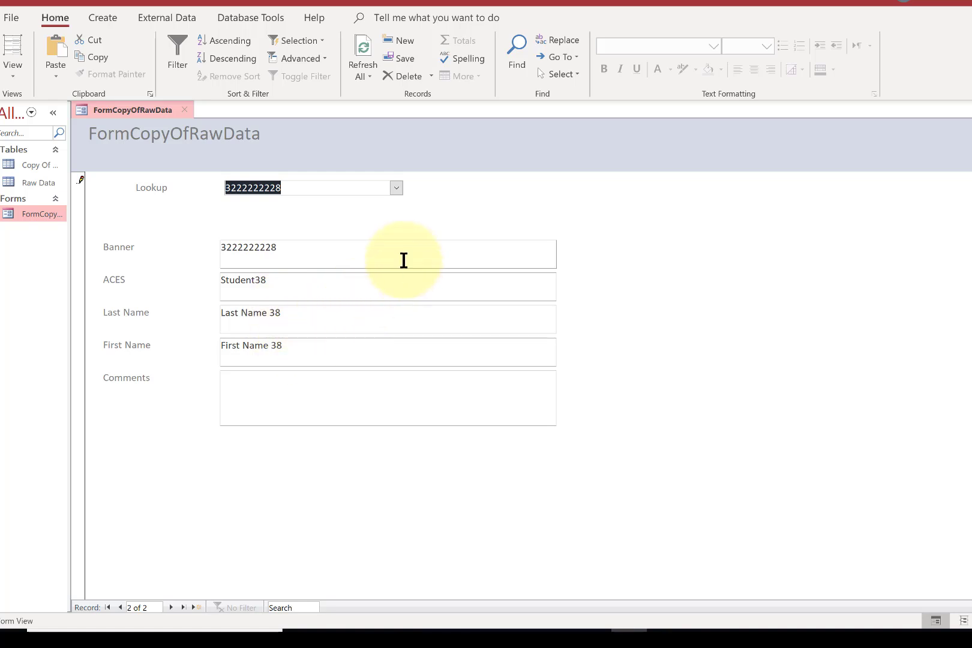
- Change the new record's Lookup selection to the Student48 record and return the form to Design View
{"action": "left_click", "coordinate": [394, 187]}
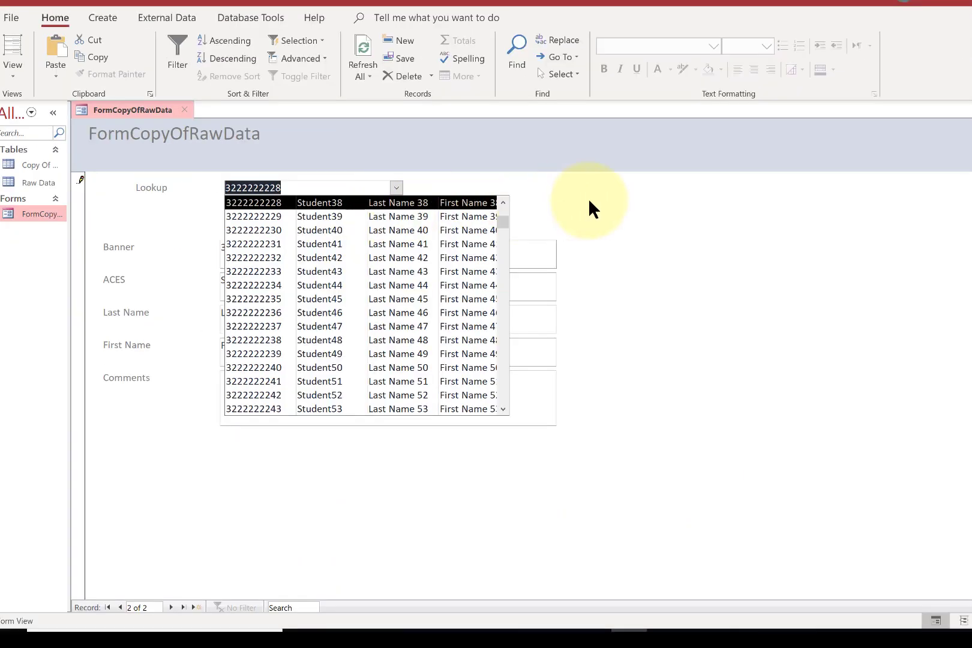
{"action": "left_click", "coordinate": [593, 208]}
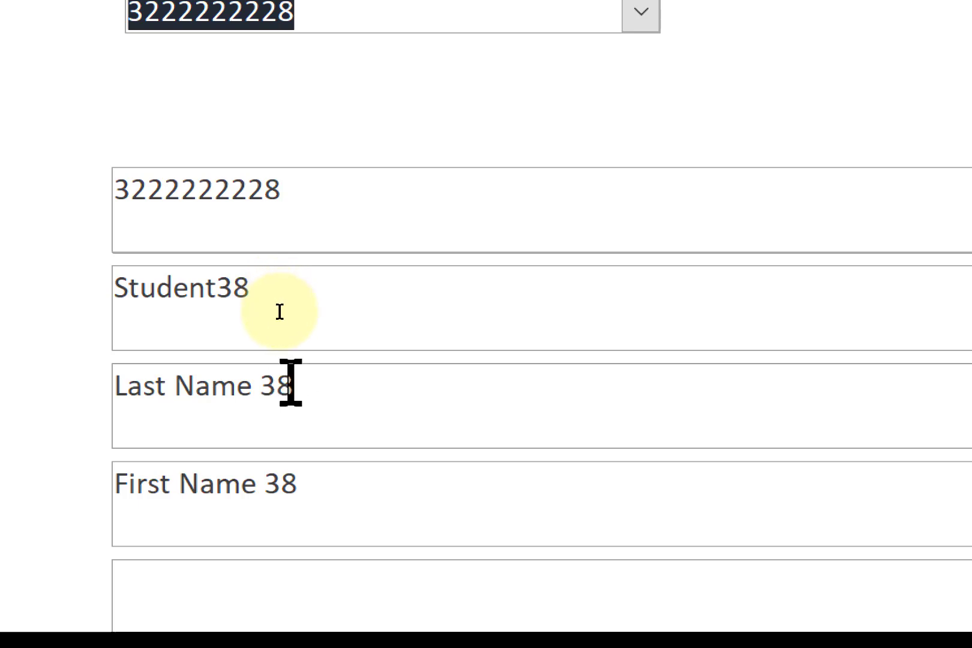
{"action": "left_click", "coordinate": [641, 12]}
{"action": "left_click", "coordinate": [356, 332]}
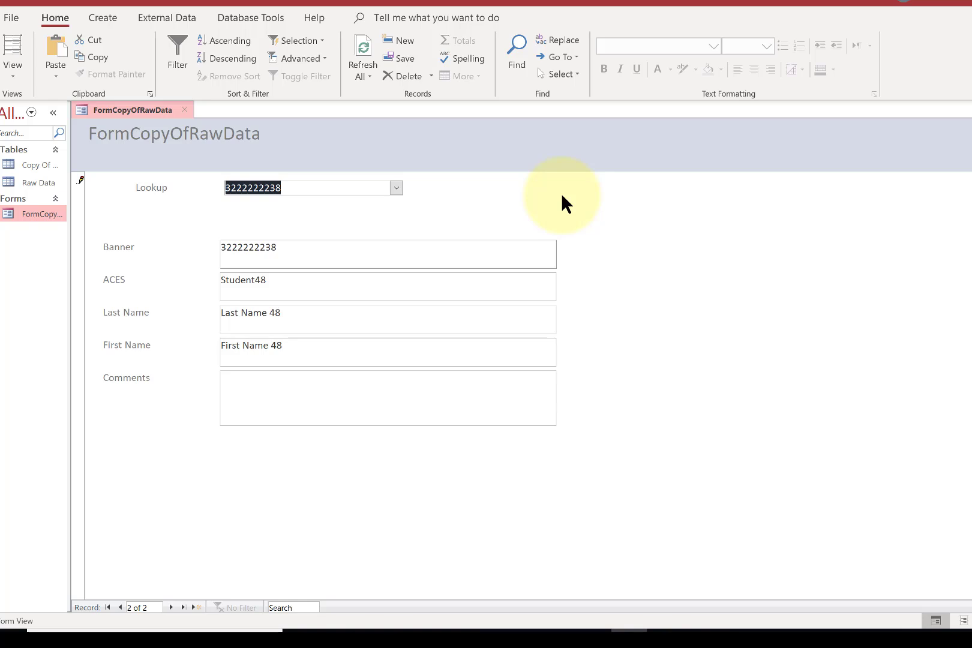
{"action": "left_click", "coordinate": [13, 75]}
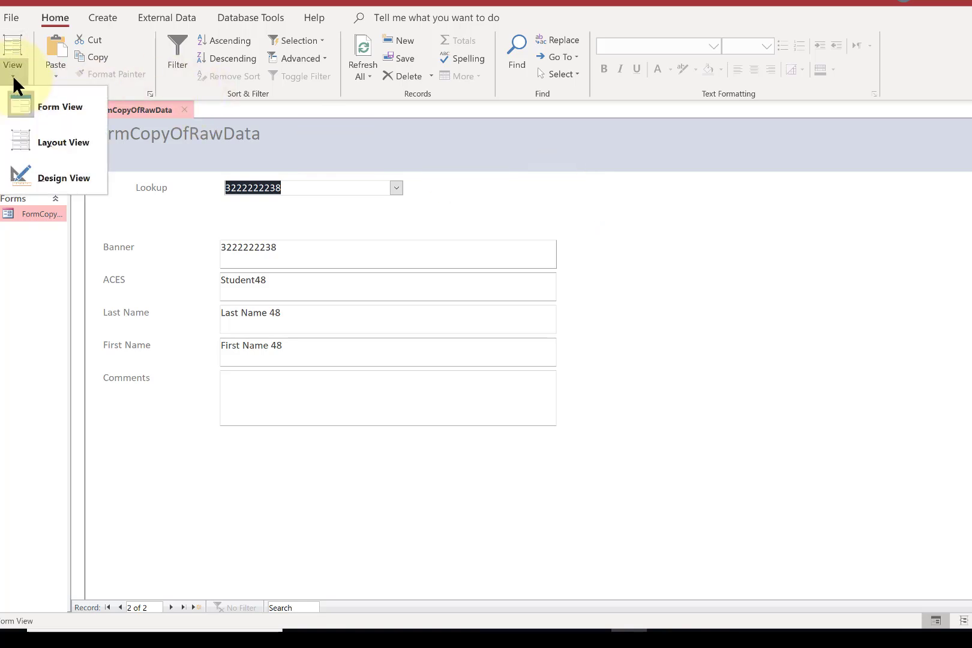
{"action": "left_click", "coordinate": [40, 173]}
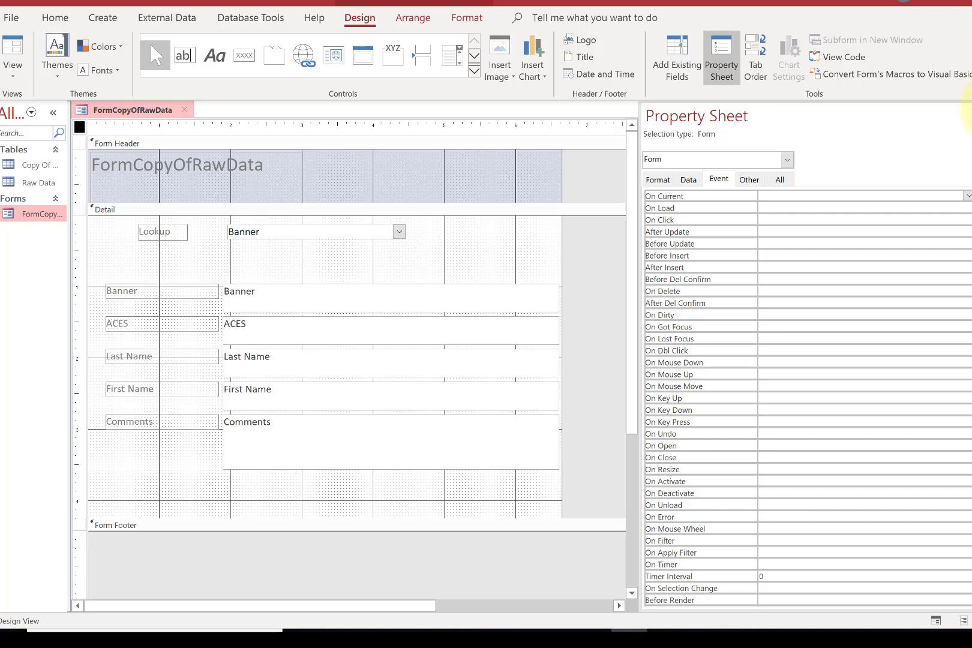
- Close the Property Sheet, widen the form to about 10.2 inches and move the Lookup combo box with its label further right
{"action": "left_click", "coordinate": [967, 114]}
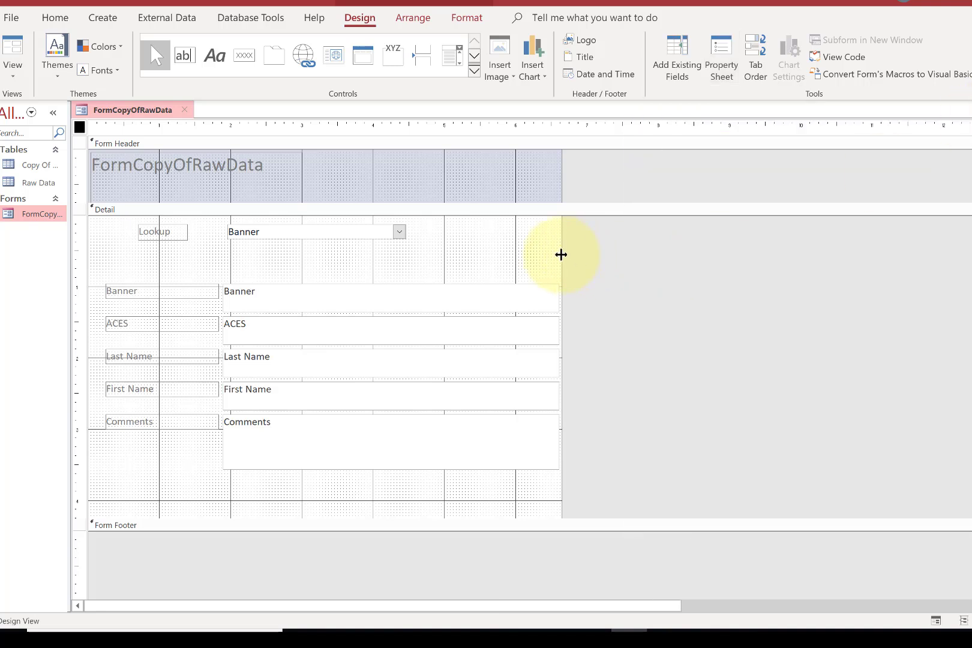
{"action": "left_click_drag", "start_coordinate": [560, 255], "coordinate": [812, 255]}
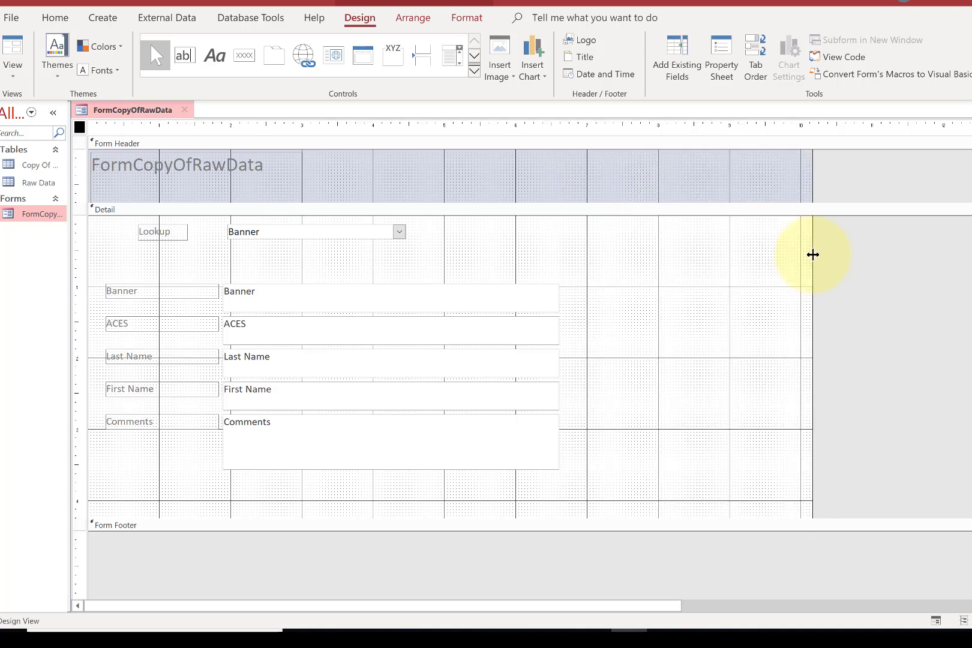
{"action": "left_click", "coordinate": [293, 234]}
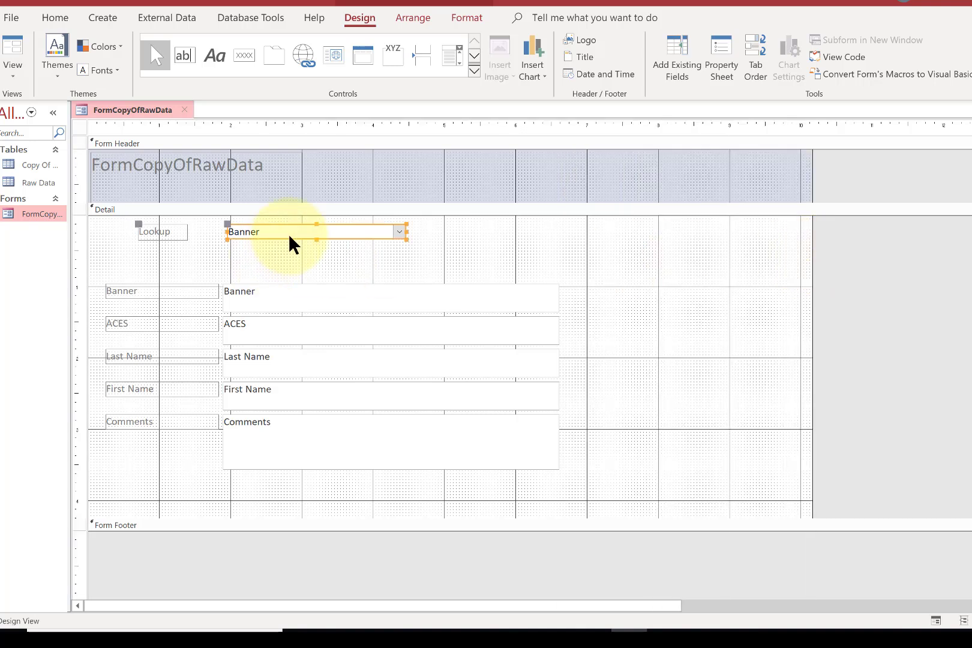
{"action": "left_click_drag", "start_coordinate": [290, 240], "coordinate": [517, 240]}
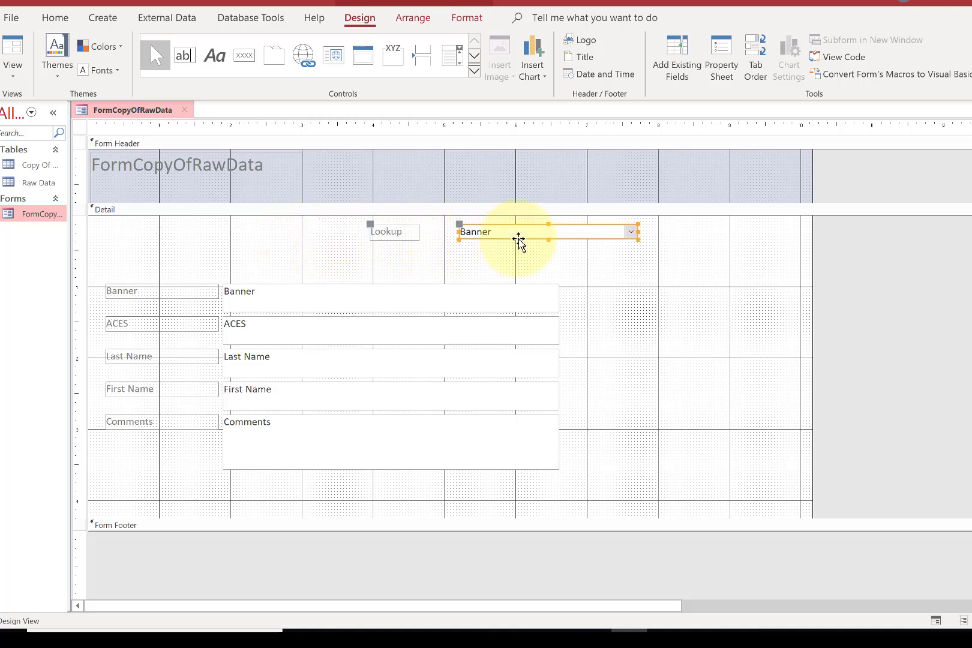
- In Form View, choose the Student54 record in Lookup and enter "Comment" and "coments" on separate lines in Comments
{"action": "left_click", "coordinate": [13, 57]}
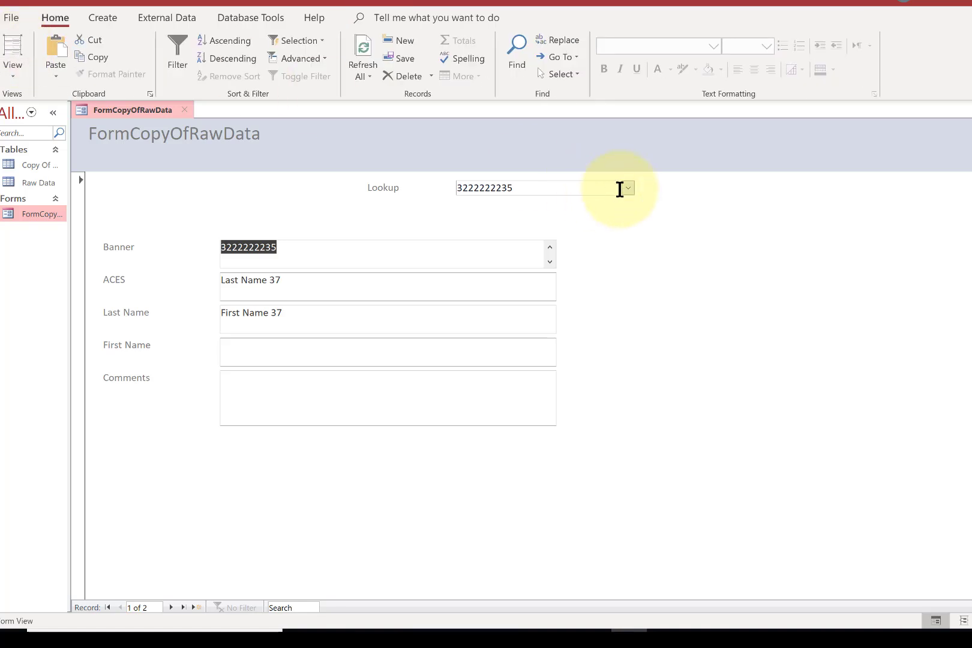
{"action": "left_click", "coordinate": [627, 187]}
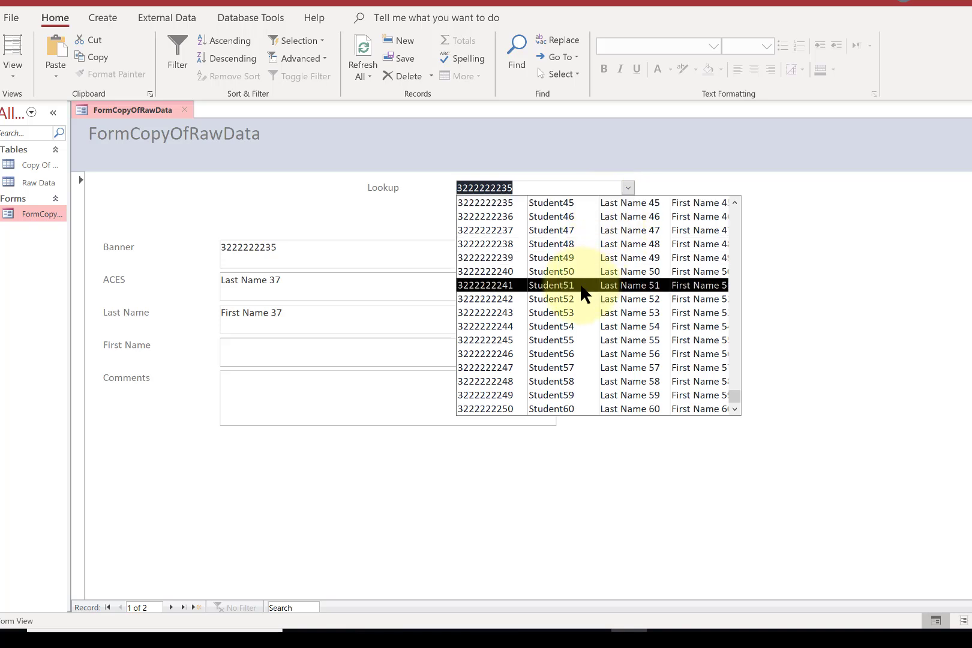
{"action": "left_click", "coordinate": [571, 327]}
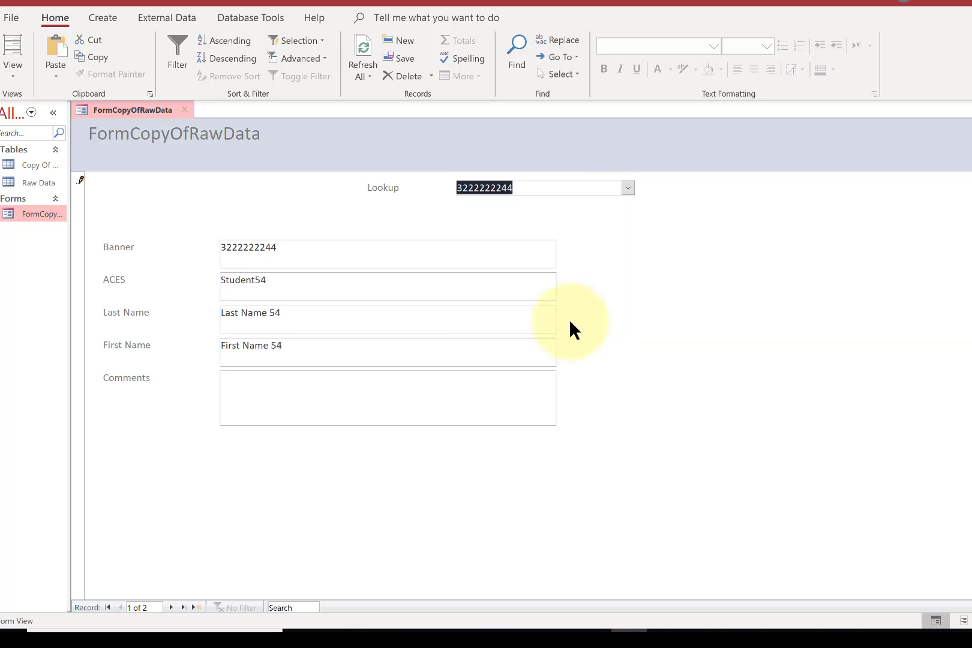
{"action": "left_click", "coordinate": [301, 377]}
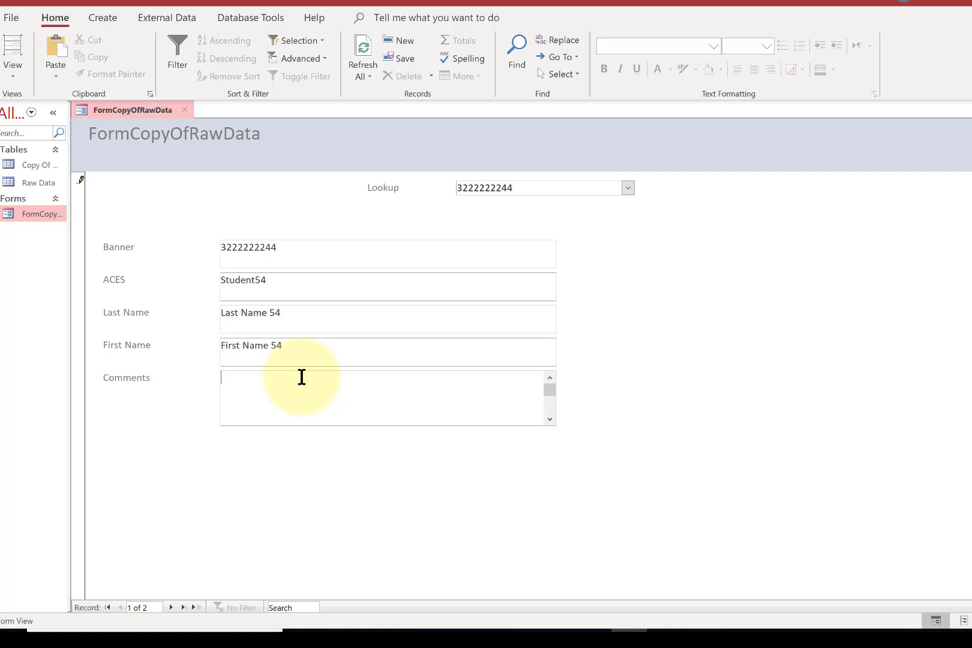
{"action": "type", "text": "Comment "}
{"action": "type", "text": "coments"}
- Add a record manually with the values "banner id", "aces id", "last name", "first name" and "comments", and advance to a blank record
{"action": "left_click", "coordinate": [196, 606]}
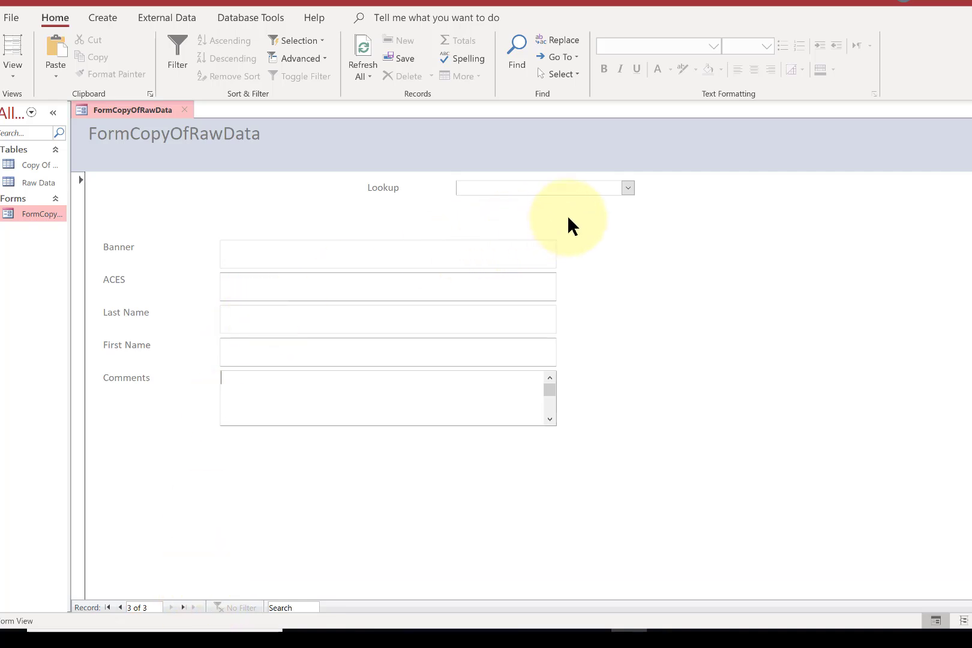
{"action": "left_click", "coordinate": [412, 247]}
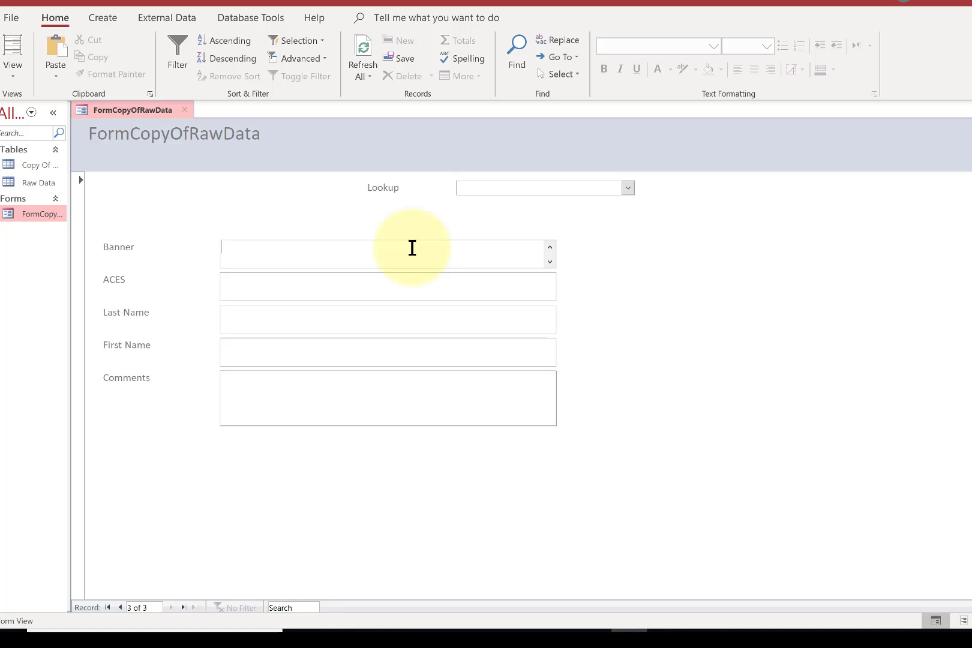
{"action": "type", "text": "banner id"}
{"action": "key", "text": "Tab"}
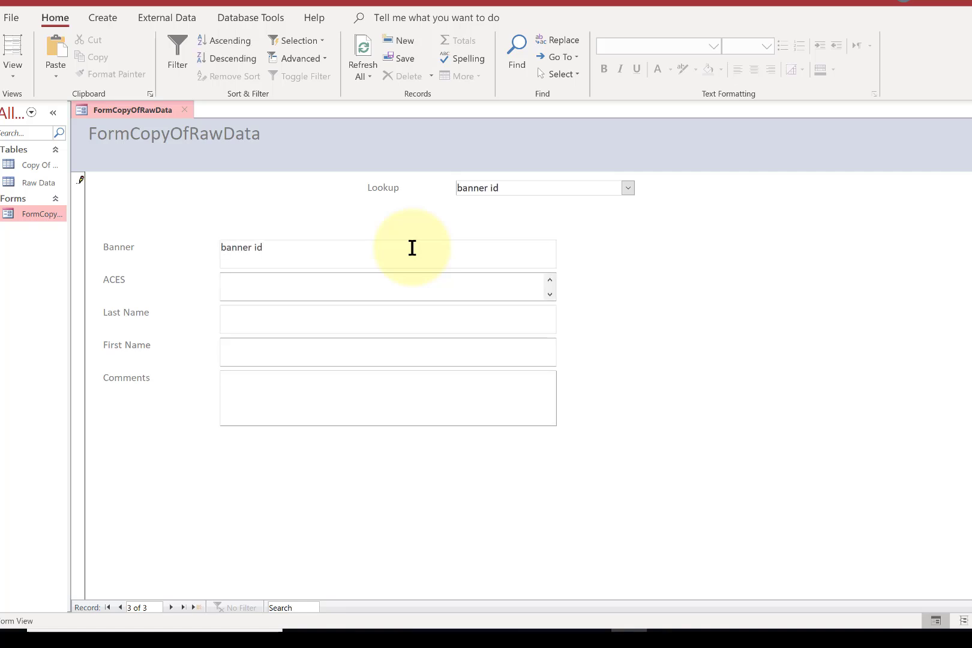
{"action": "type", "text": "aces id"}
{"action": "key", "text": "Tab"}
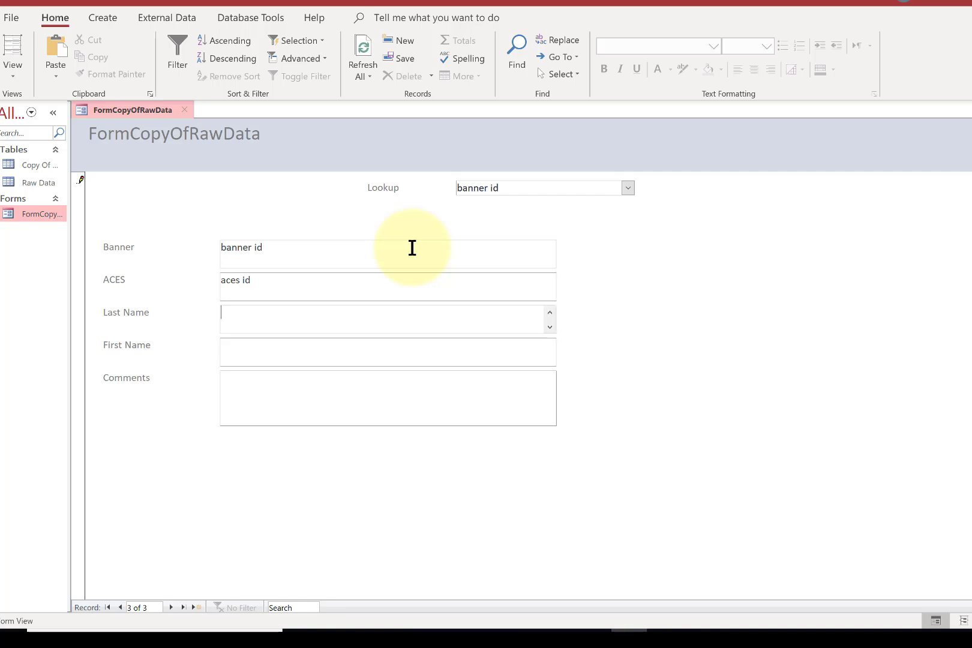
{"action": "type", "text": "last name"}
{"action": "key", "text": "Tab"}
{"action": "type", "text": "first name"}
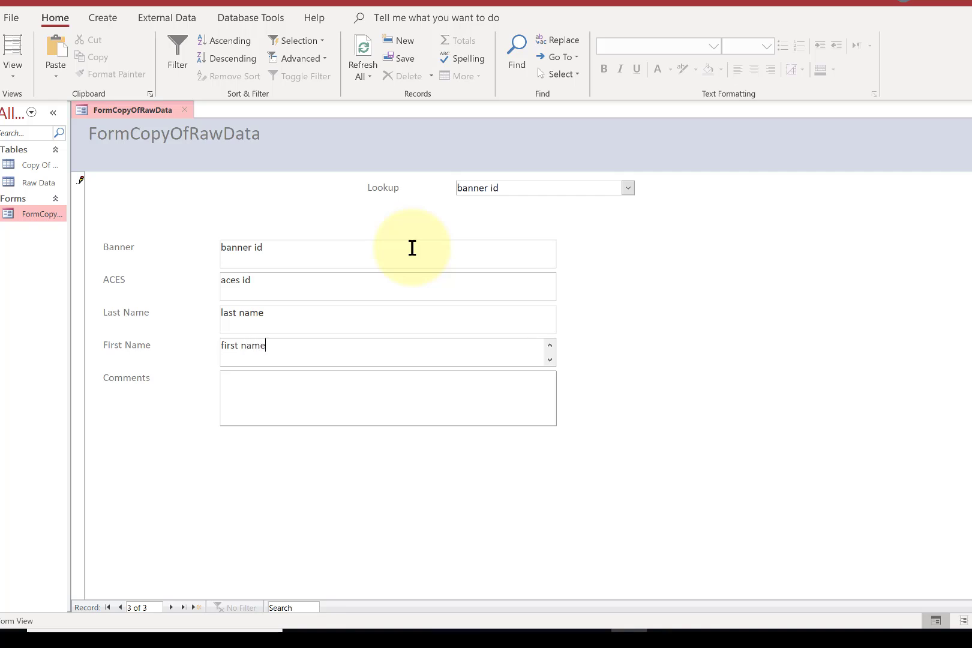
{"action": "key", "text": "Tab"}
{"action": "type", "text": "comments"}
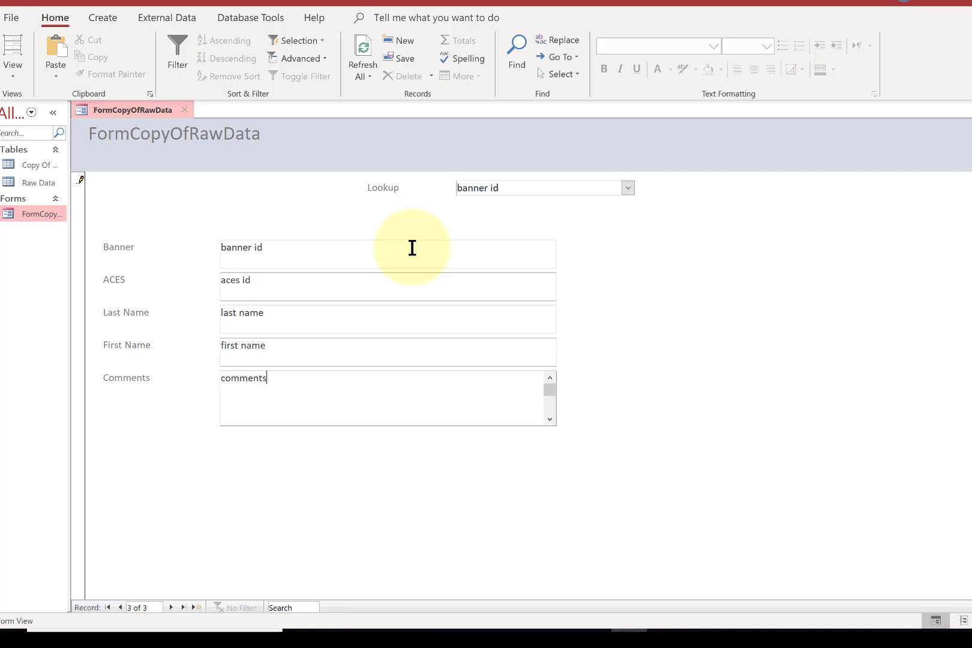
{"action": "left_click", "coordinate": [197, 606]}
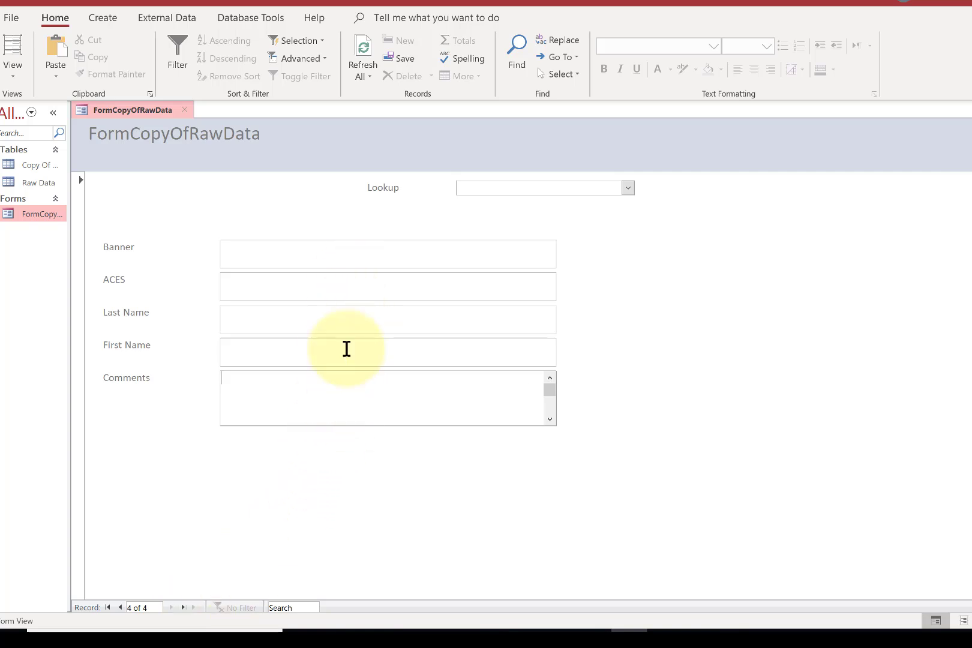
- Open the Copy Of Raw Data table to check the stored records and close it again
{"action": "left_click", "coordinate": [34, 166]}
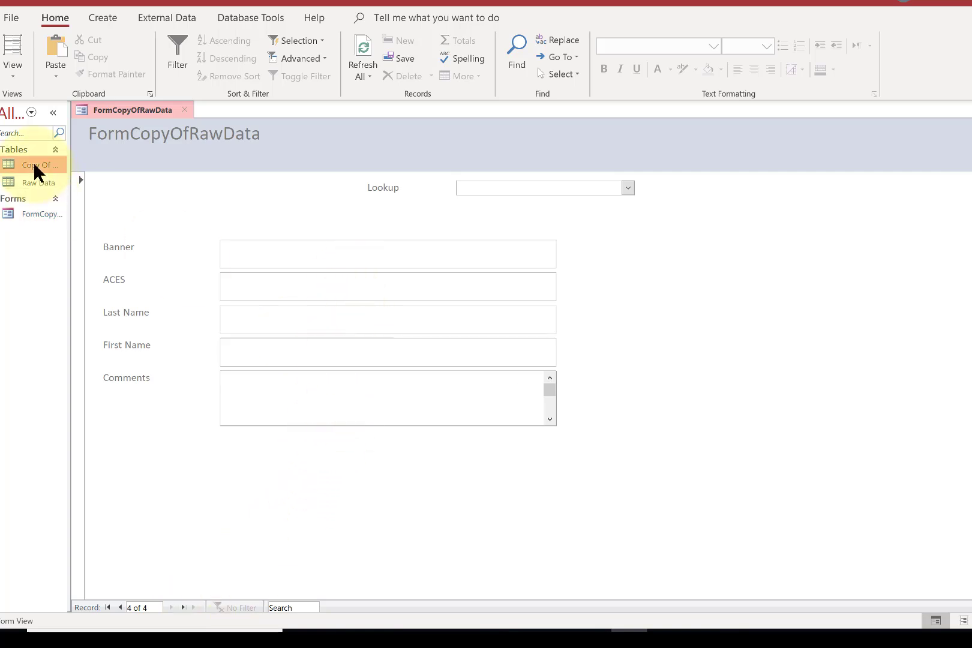
{"action": "double_click", "coordinate": [34, 165]}
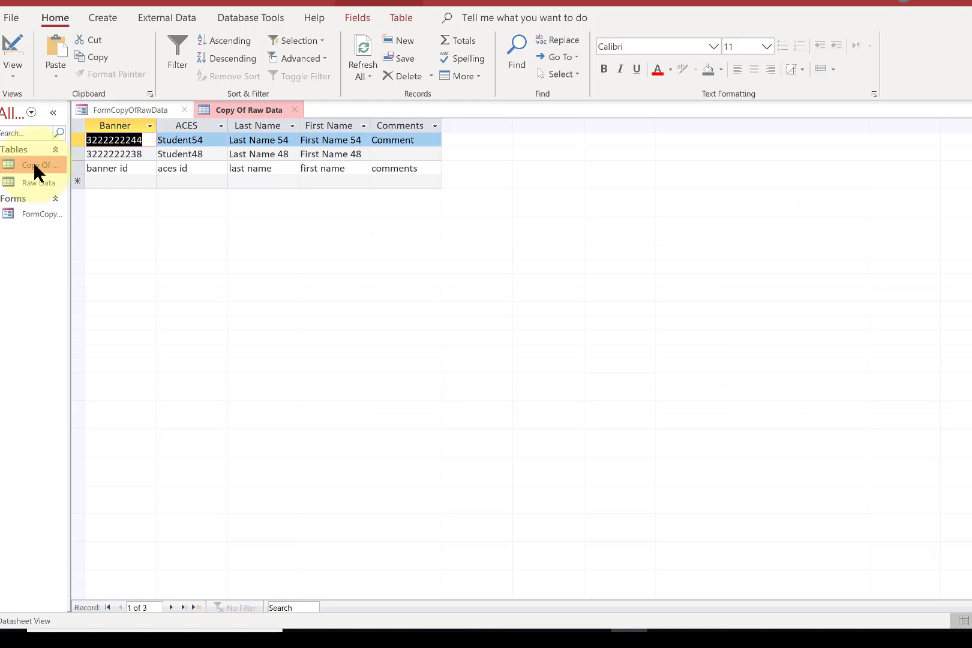
{"action": "left_click", "coordinate": [296, 110]}
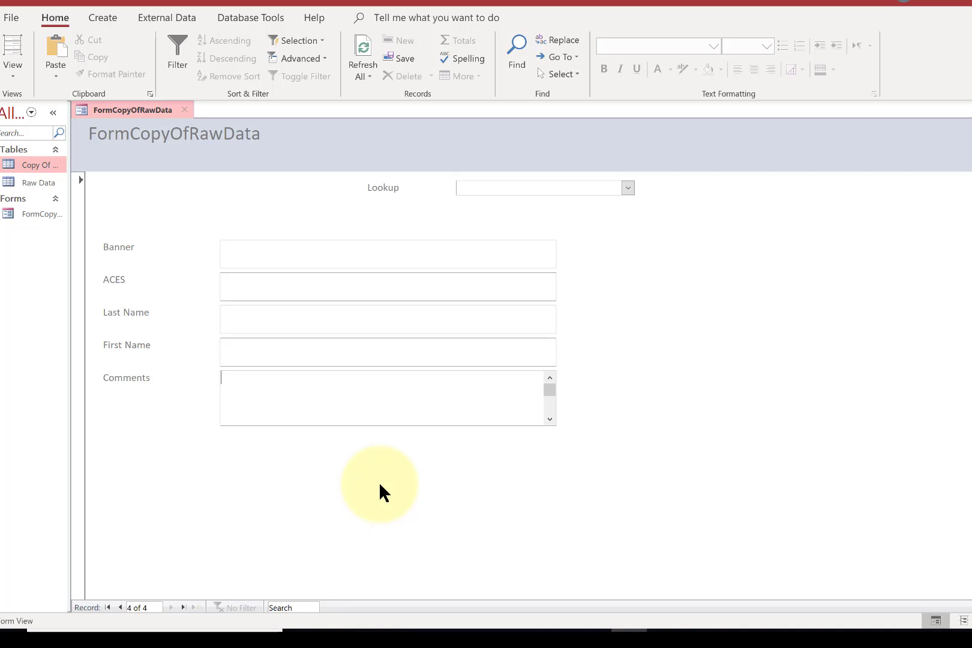
- Return the form to Design View and extend the Detail section downward to make room below the Comments field
{"action": "left_click", "coordinate": [17, 71]}
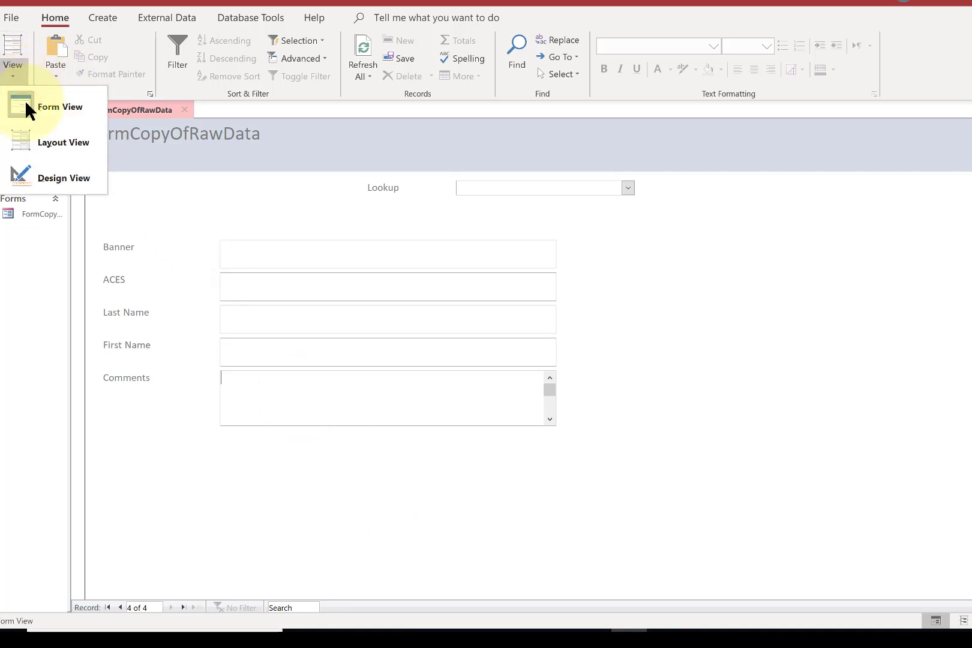
{"action": "left_click", "coordinate": [43, 178]}
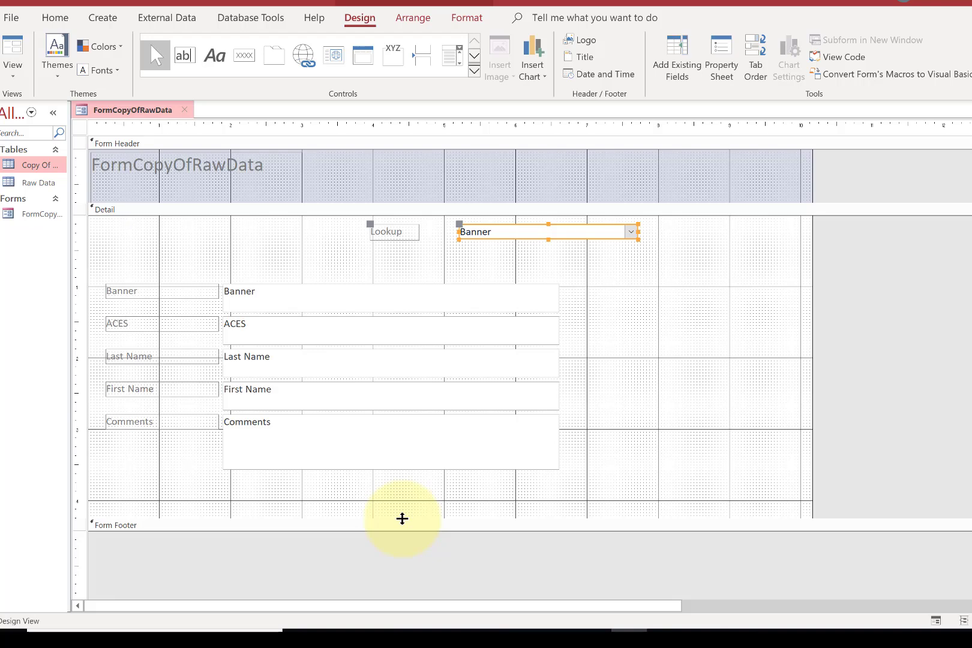
{"action": "left_click_drag", "start_coordinate": [402, 518], "coordinate": [404, 602]}
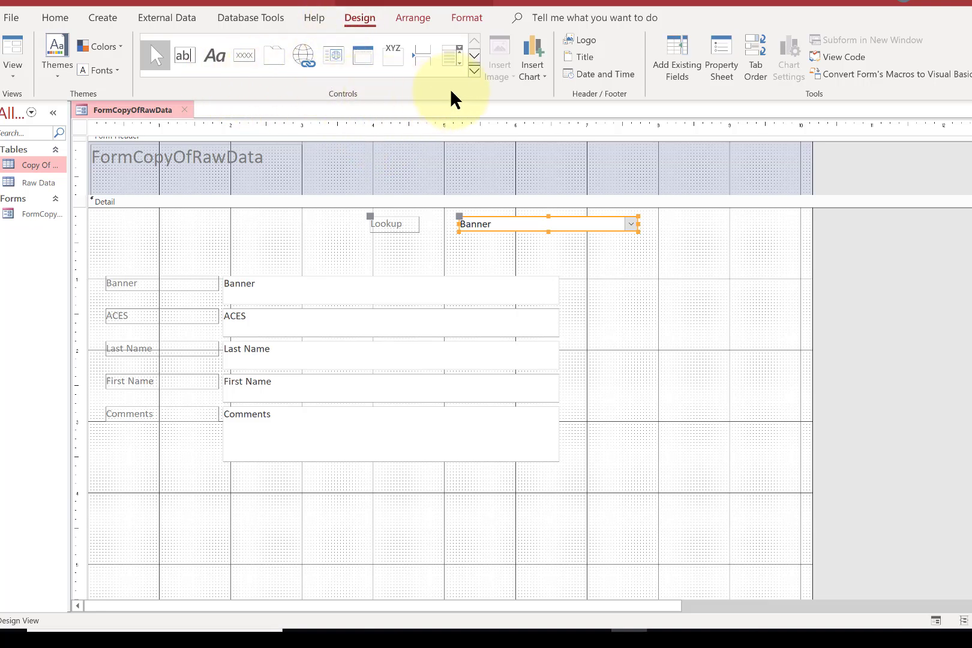
- Insert a subform below Comments with all fields of Copy Of Raw Data, linked by Banner and named Copy Of Raw Data subform
{"action": "left_click", "coordinate": [473, 72]}
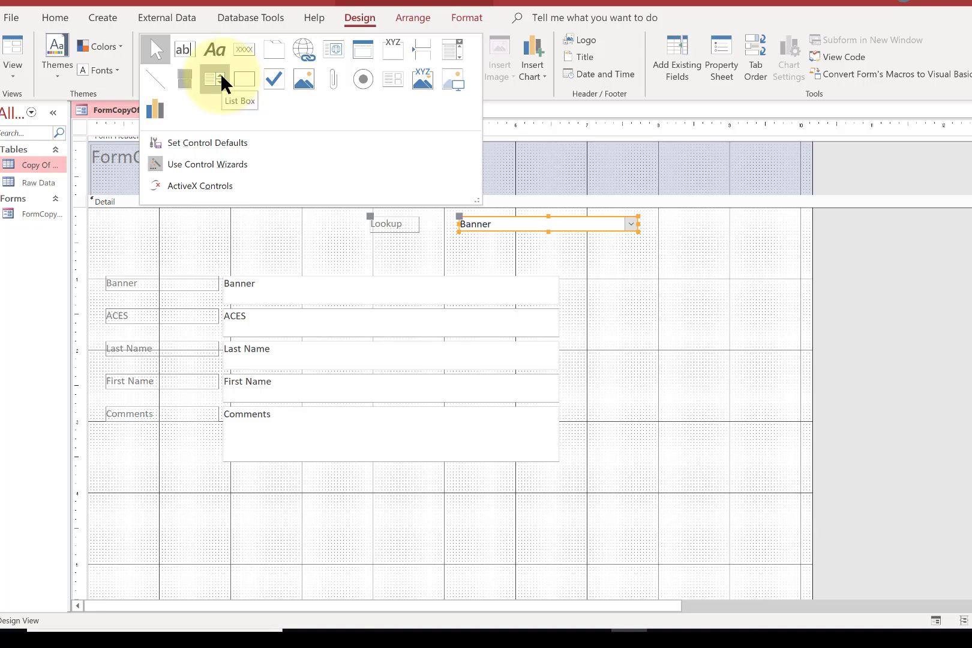
{"action": "left_click", "coordinate": [389, 81]}
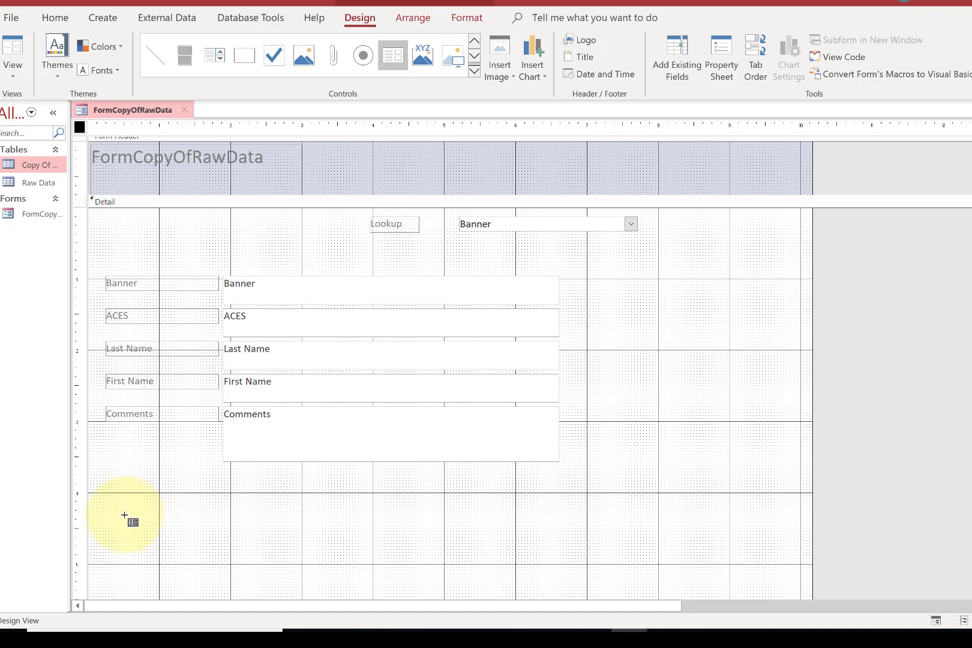
{"action": "left_click_drag", "start_coordinate": [111, 516], "coordinate": [769, 597]}
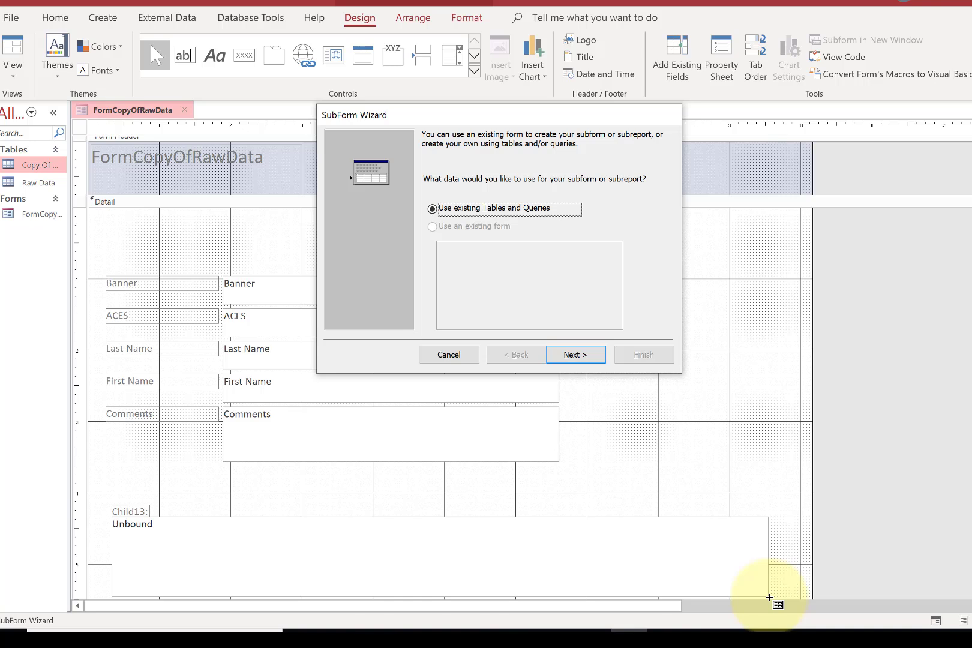
{"action": "left_click", "coordinate": [579, 356]}
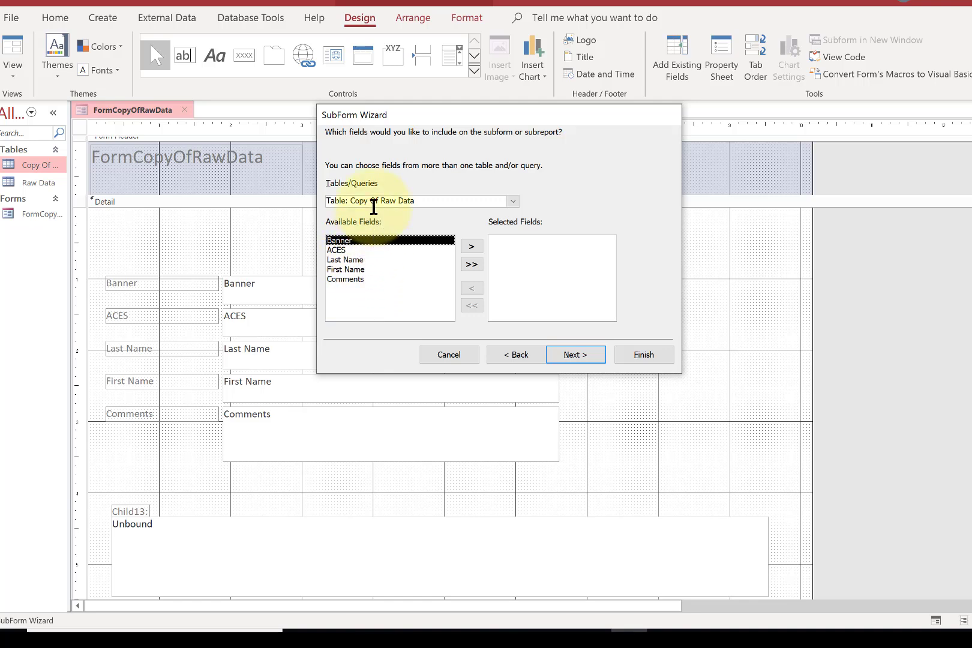
{"action": "left_click", "coordinate": [471, 264]}
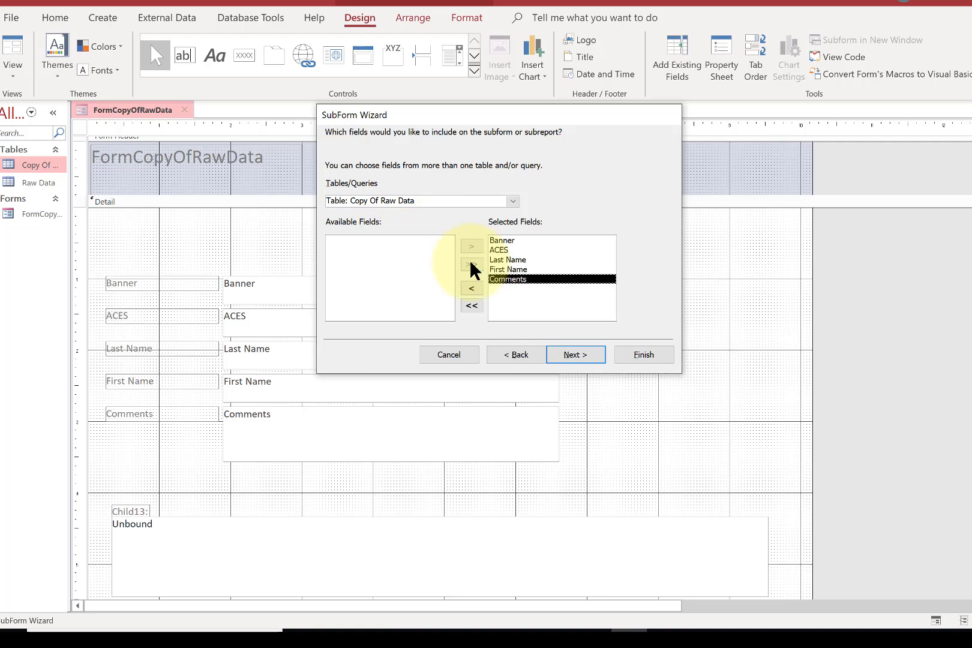
{"action": "left_click", "coordinate": [575, 355]}
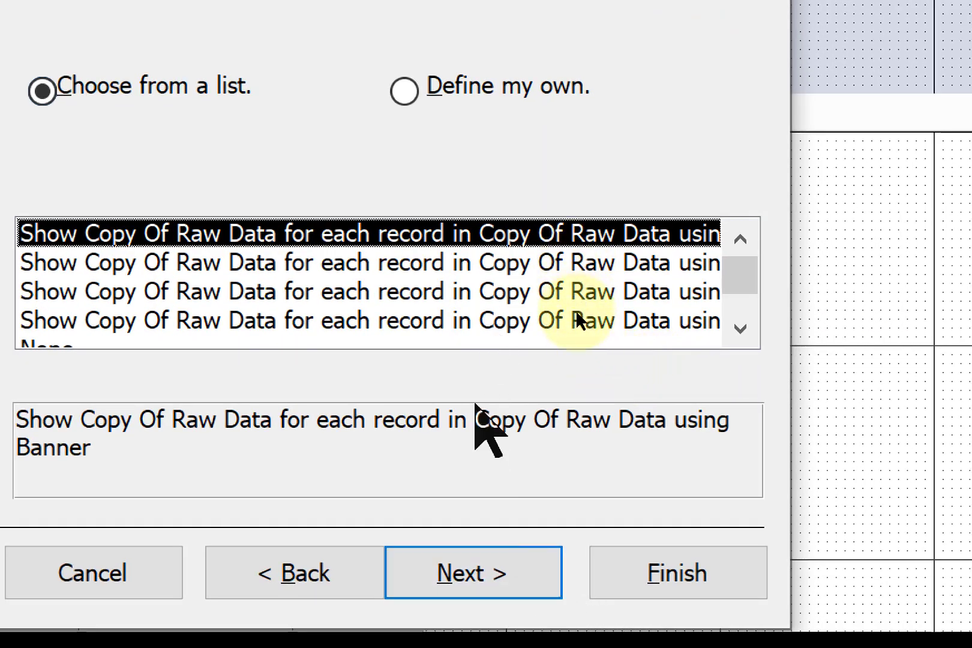
{"action": "left_click", "coordinate": [474, 560]}
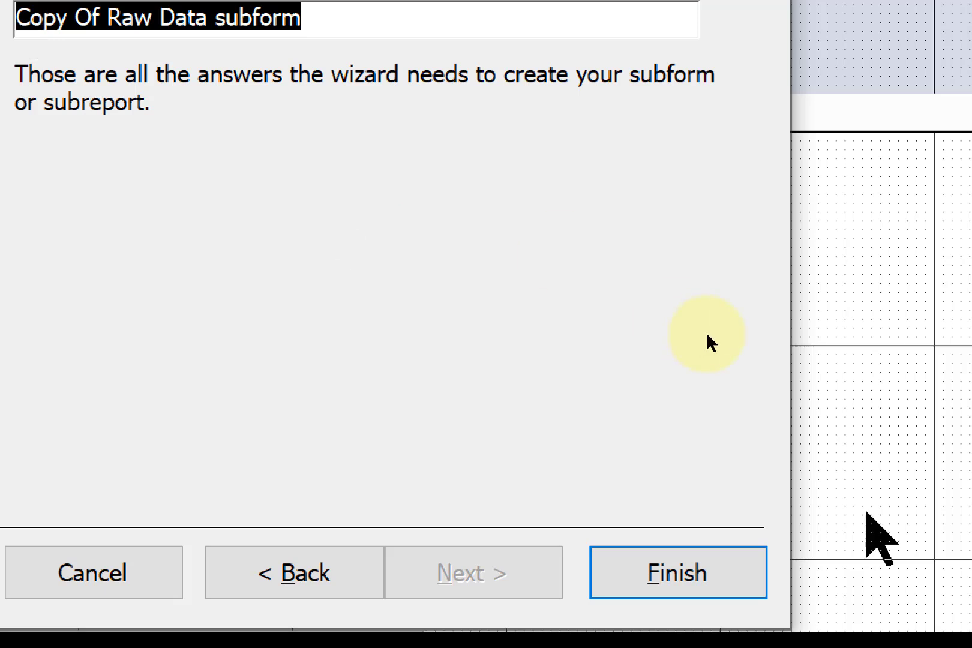
{"action": "left_click", "coordinate": [729, 571]}
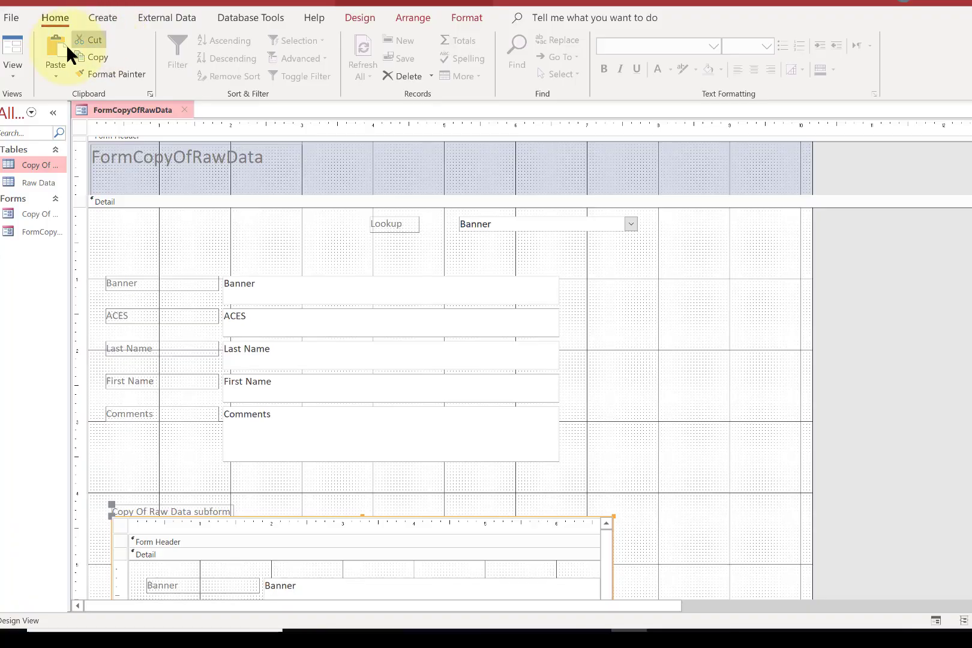
- In Form View, add a new record for Student39 through Lookup with the comment "commene", and refresh all data
{"action": "left_click", "coordinate": [19, 52]}
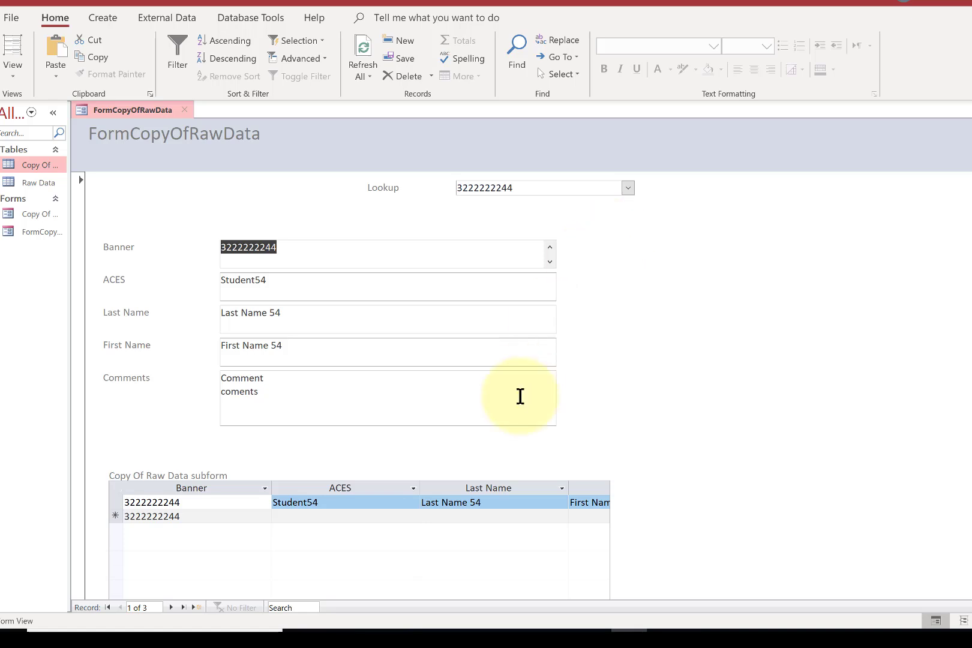
{"action": "left_click", "coordinate": [194, 605]}
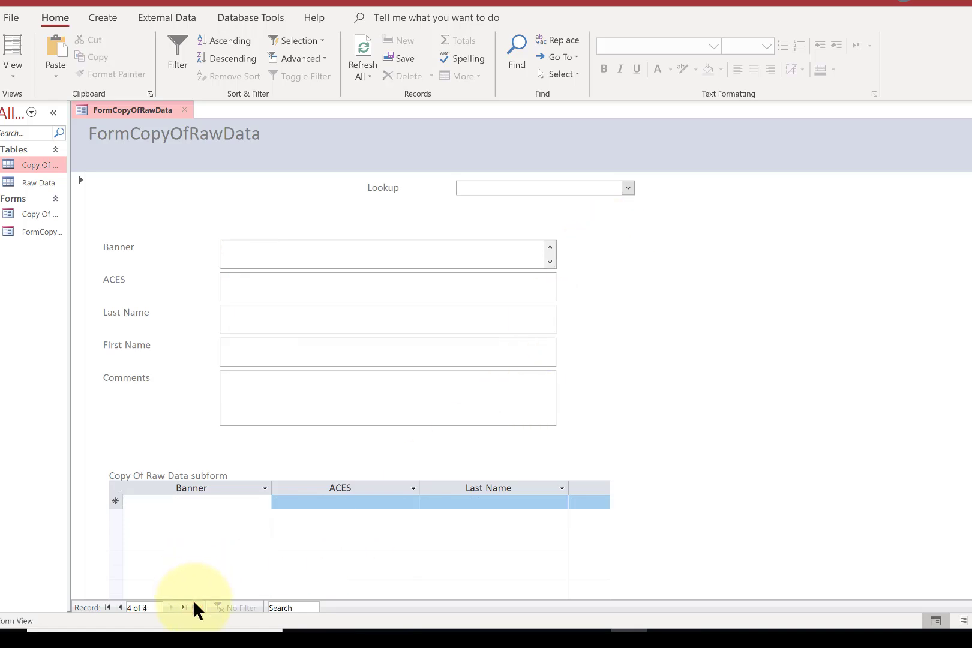
{"action": "left_click", "coordinate": [627, 187]}
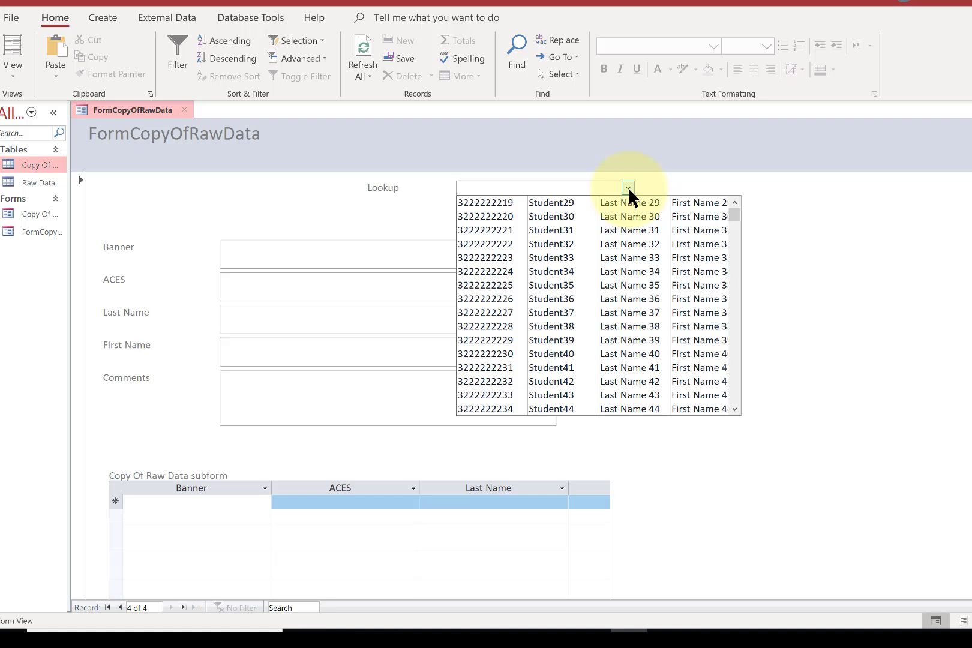
{"action": "left_click", "coordinate": [571, 342]}
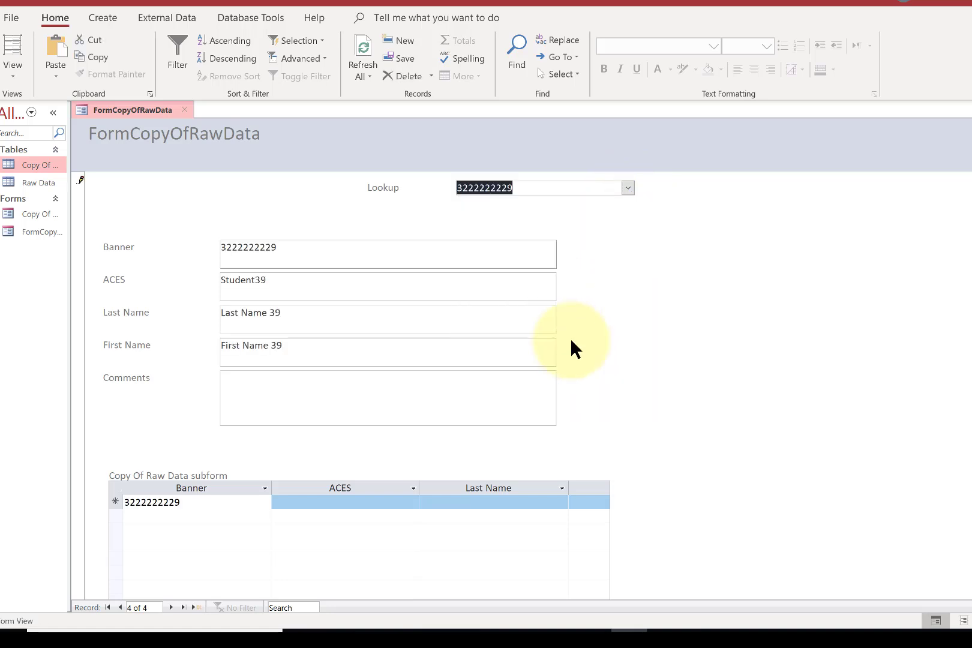
{"action": "left_click", "coordinate": [376, 387]}
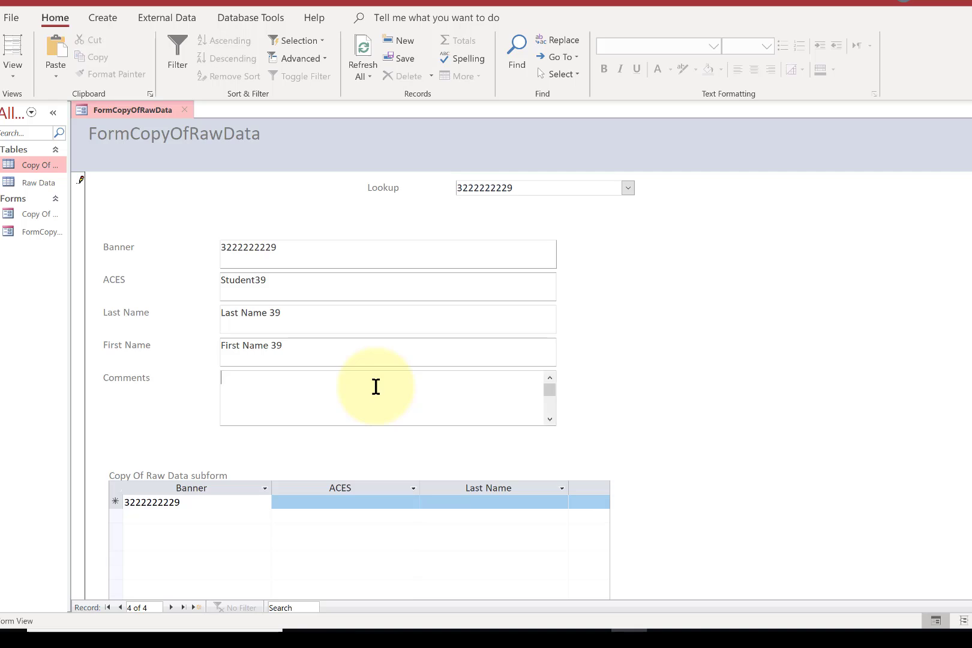
{"action": "type", "text": "commene"}
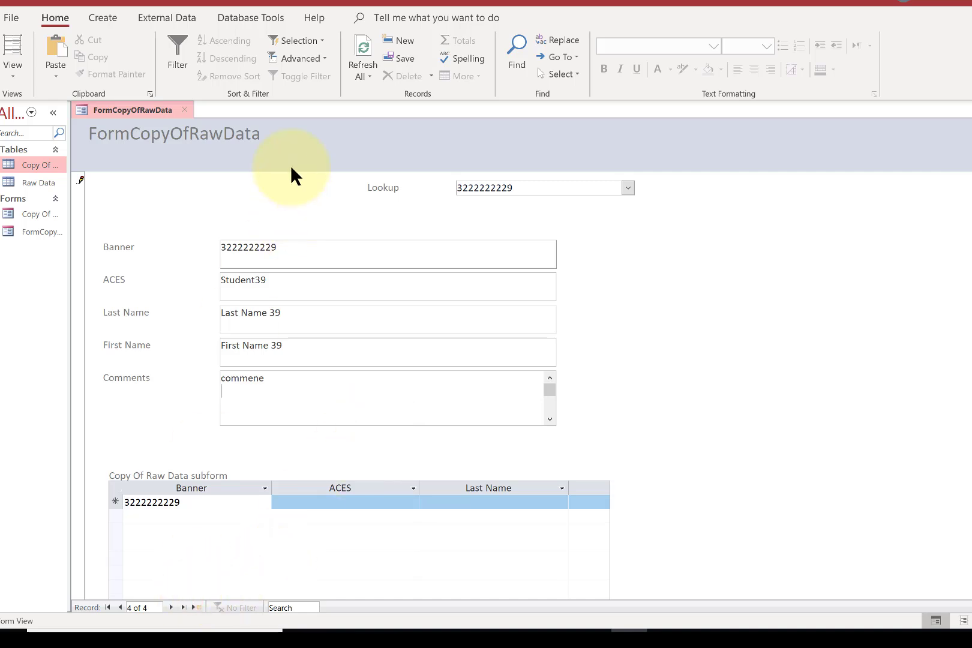
{"action": "left_click", "coordinate": [364, 44]}
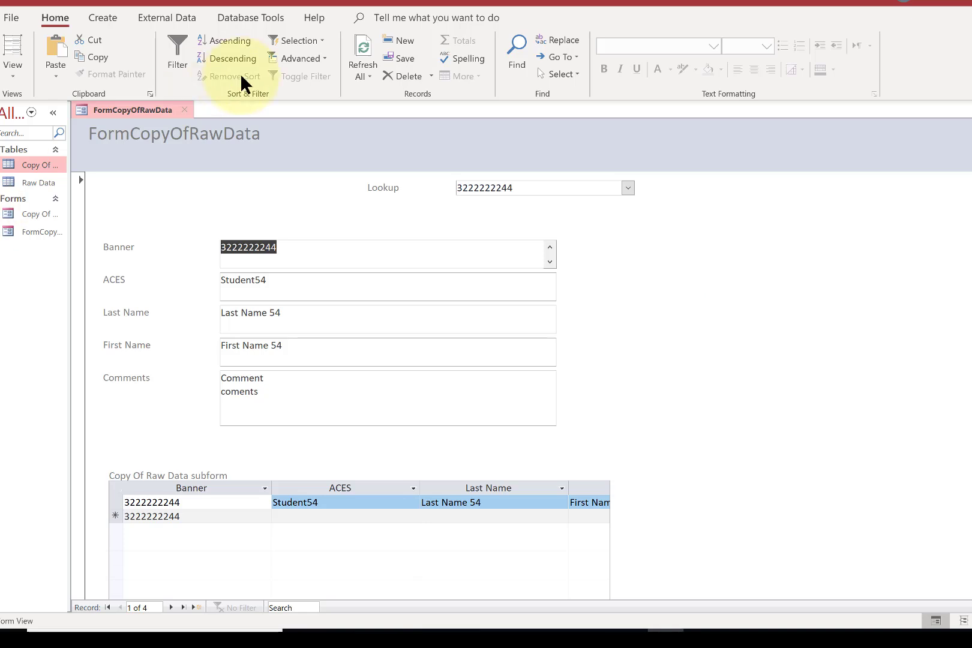
- Return the form to Design View and place a command button in the empty area beside the Comments field
{"action": "left_click", "coordinate": [14, 78]}
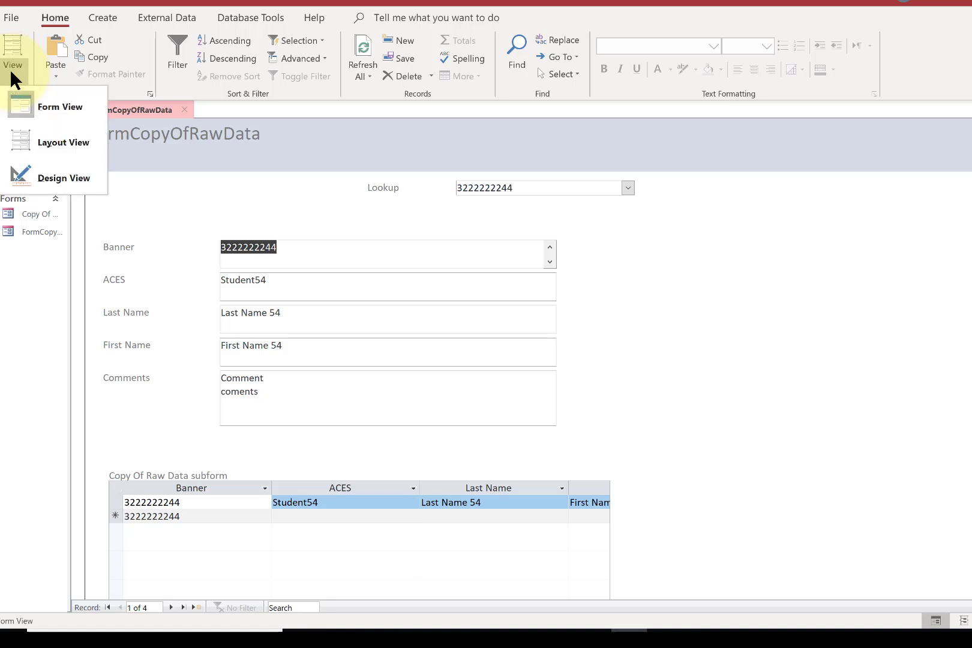
{"action": "left_click", "coordinate": [33, 178]}
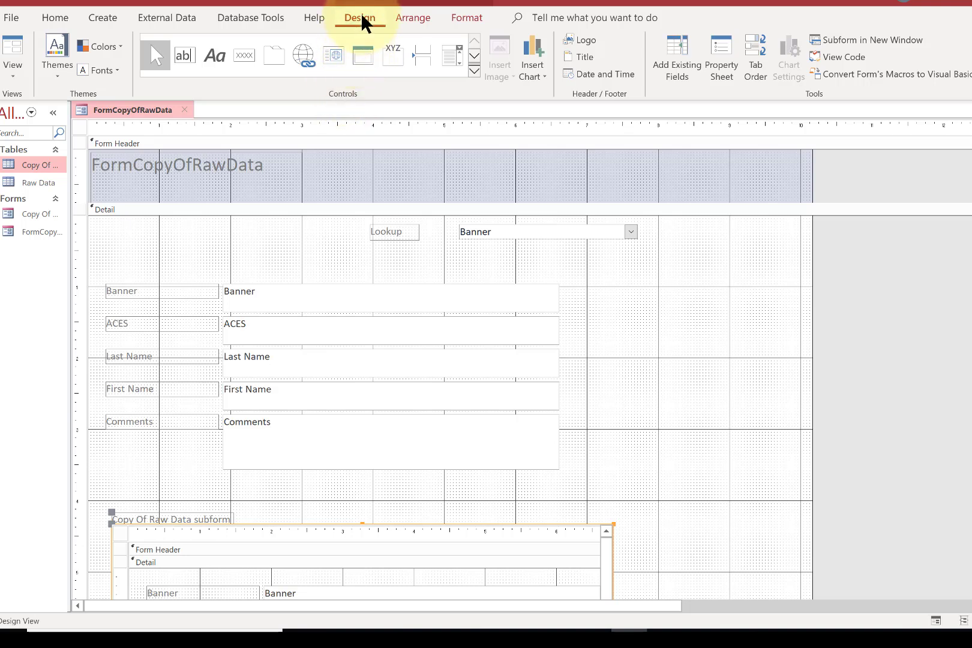
{"action": "left_click", "coordinate": [243, 57]}
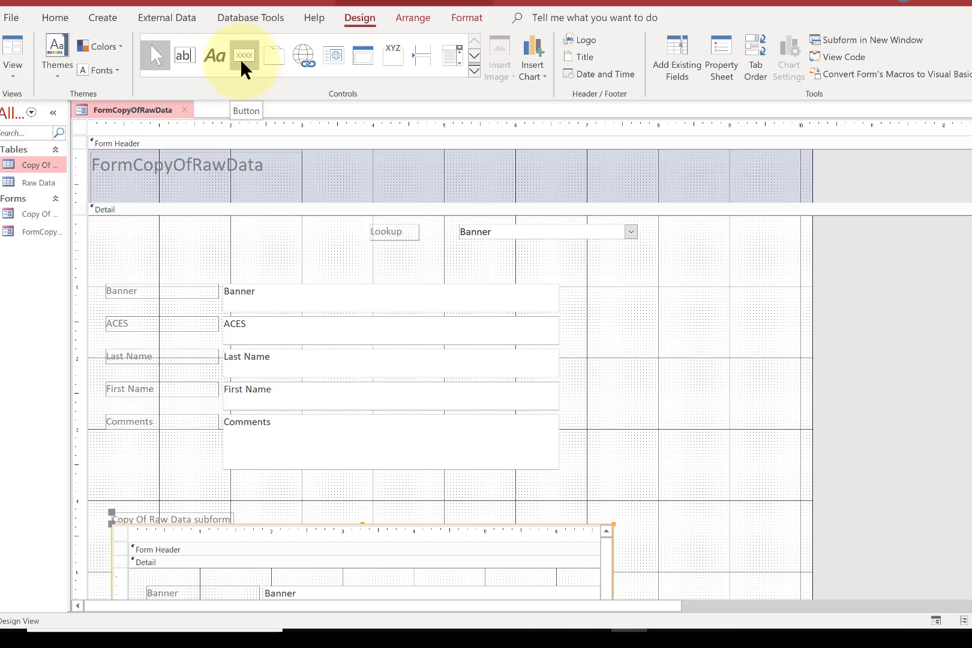
{"action": "left_click_drag", "start_coordinate": [589, 400], "coordinate": [684, 456]}
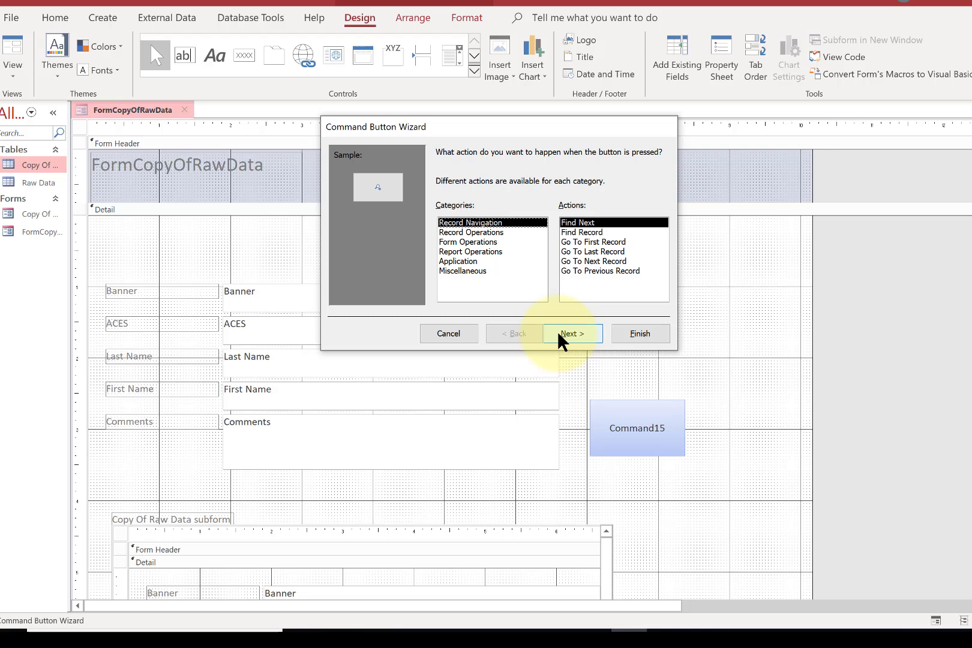
- Give the new command button the Add New Record action and the text "Submit and Add New Record", and enlarge it to about 2 inches wide
{"action": "left_click", "coordinate": [491, 233]}
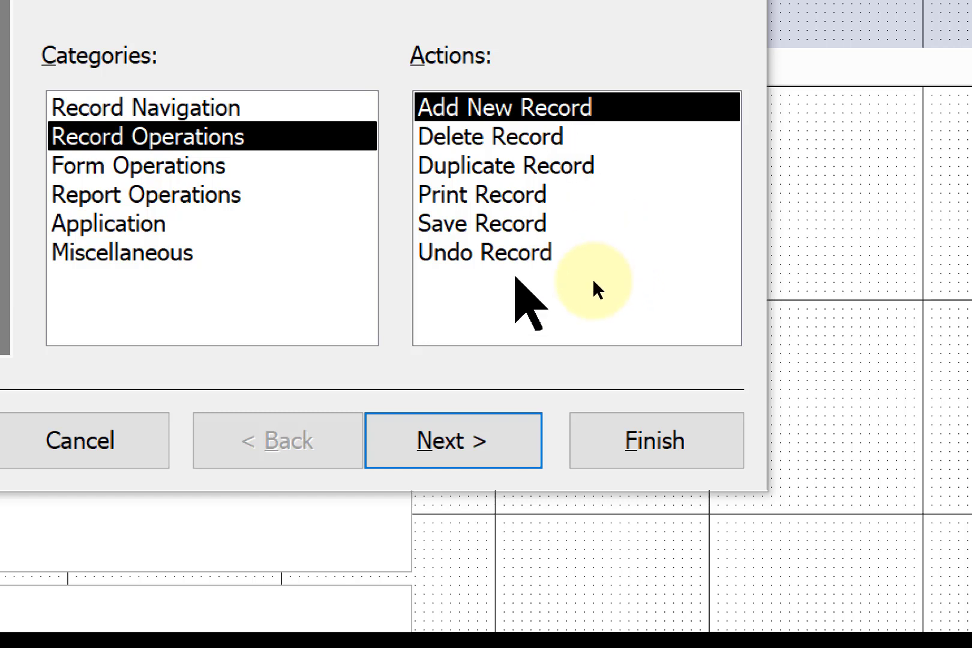
{"action": "left_click", "coordinate": [499, 454]}
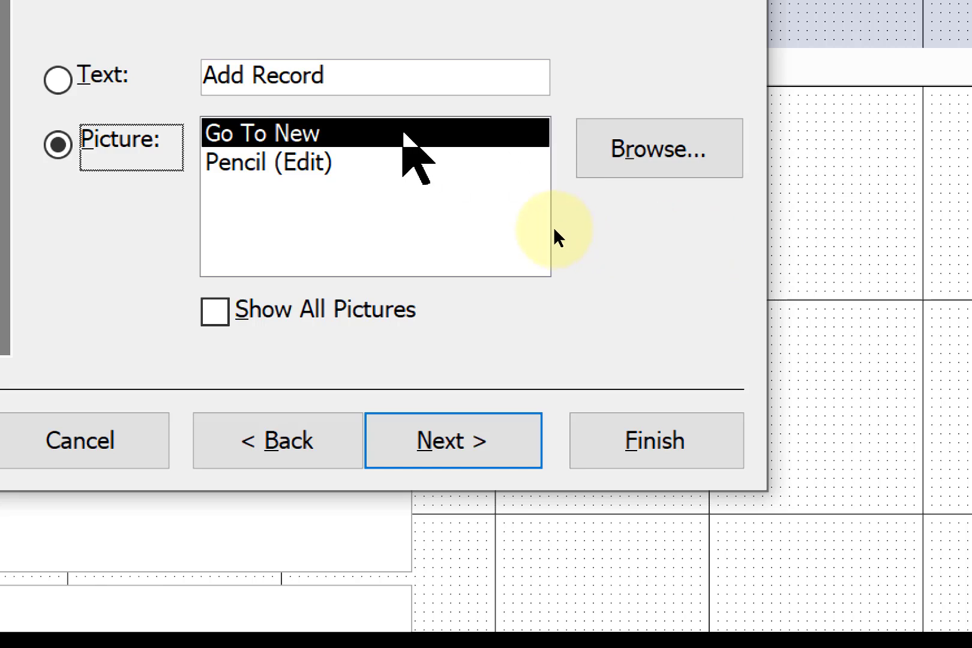
{"action": "left_click", "coordinate": [60, 80]}
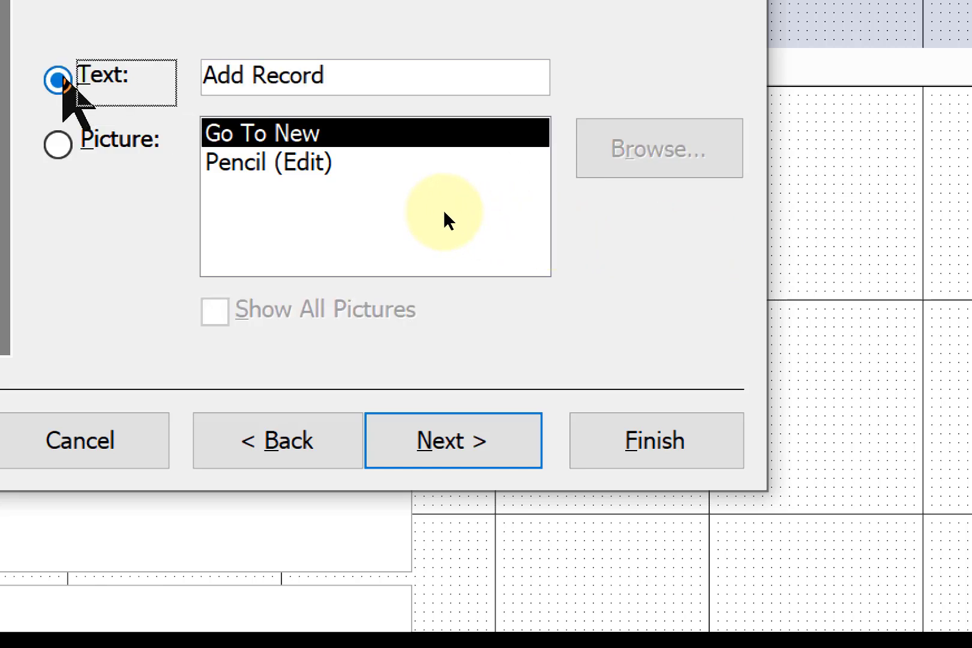
{"action": "left_click_drag", "start_coordinate": [359, 87], "coordinate": [172, 67]}
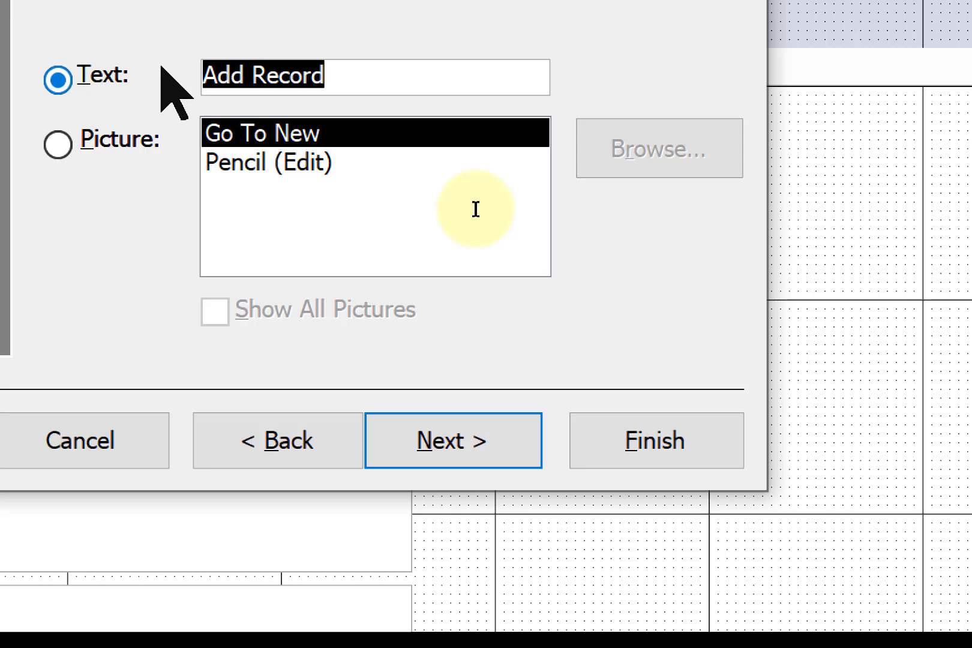
{"action": "type", "text": "Submit"}
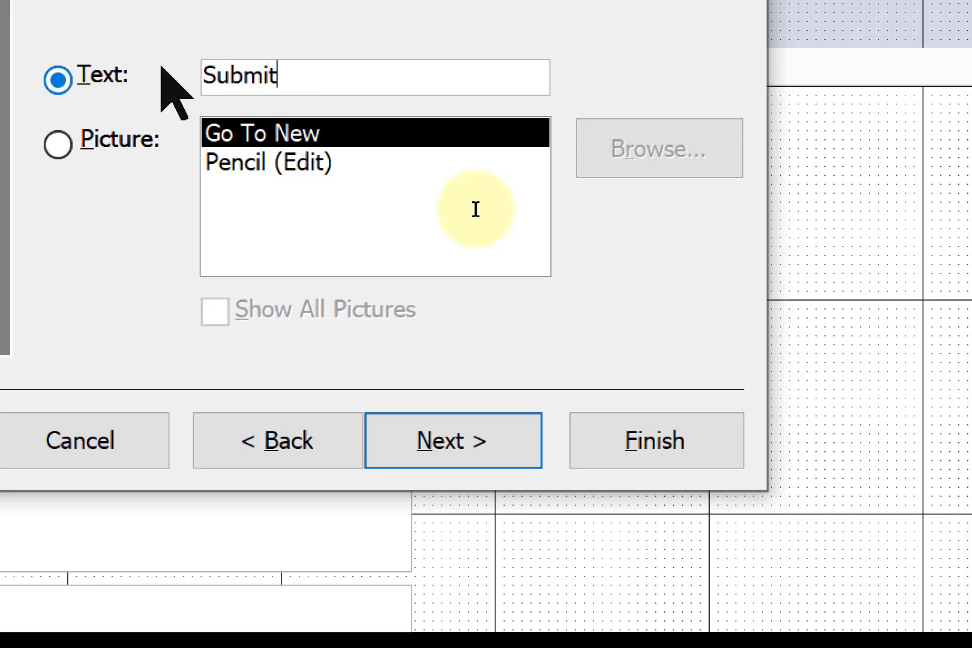
{"action": "type", "text": " and Add New "}
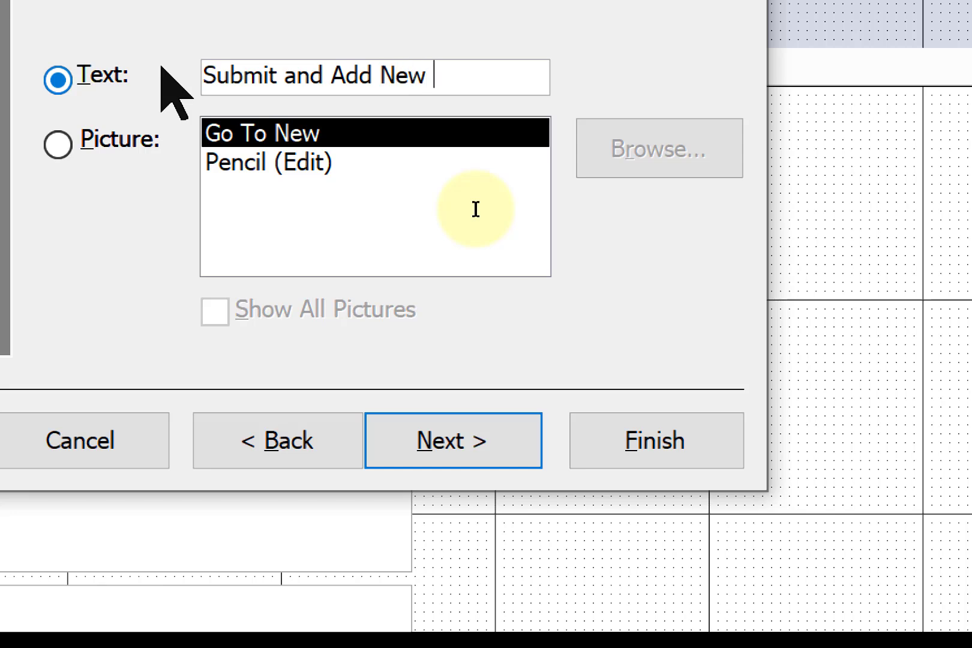
{"action": "type", "text": "Record"}
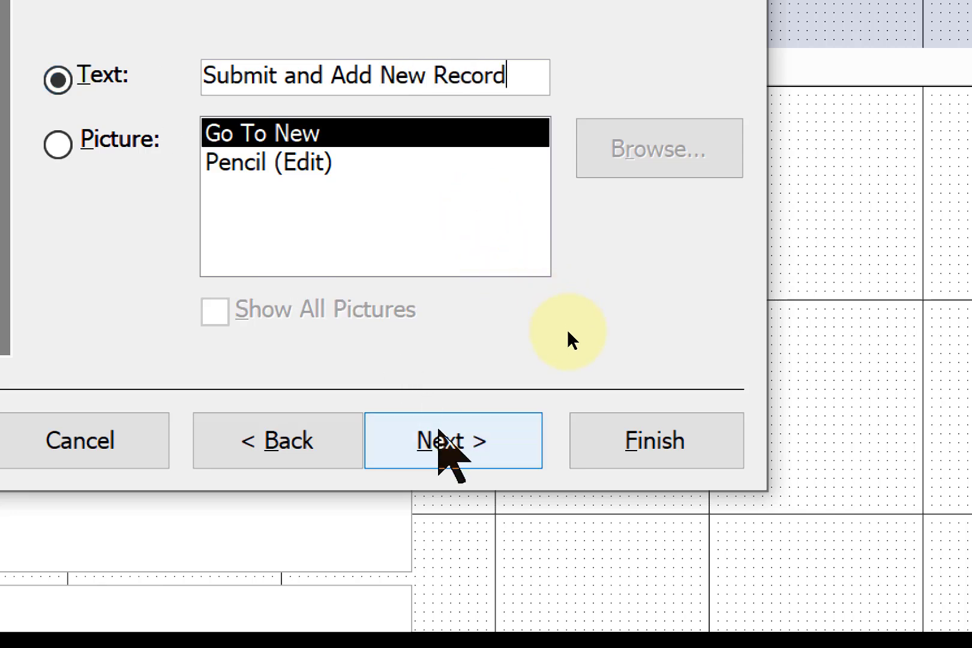
{"action": "left_click", "coordinate": [447, 447]}
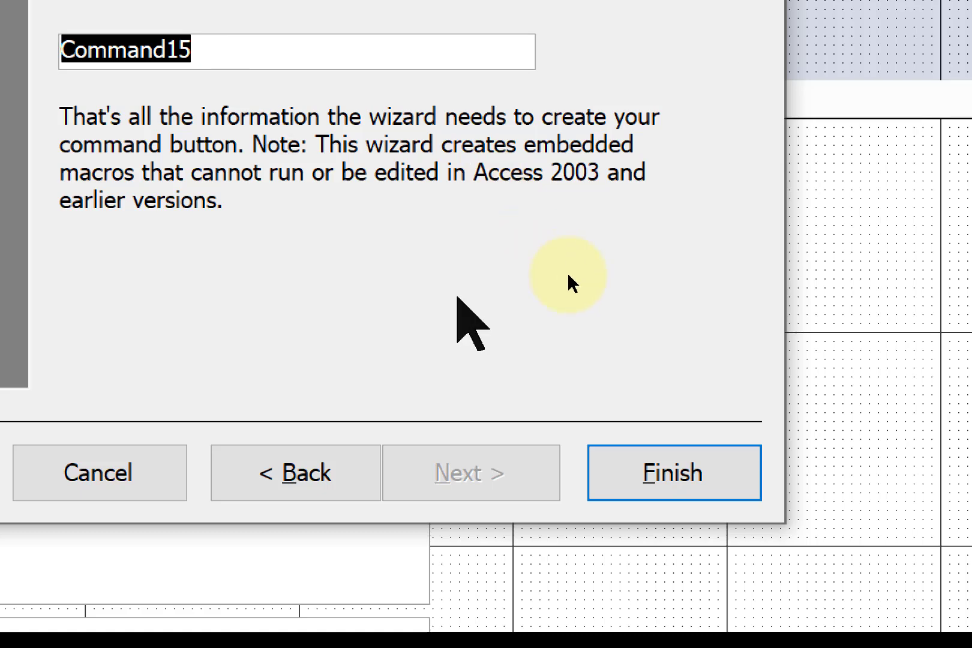
{"action": "left_click", "coordinate": [647, 491]}
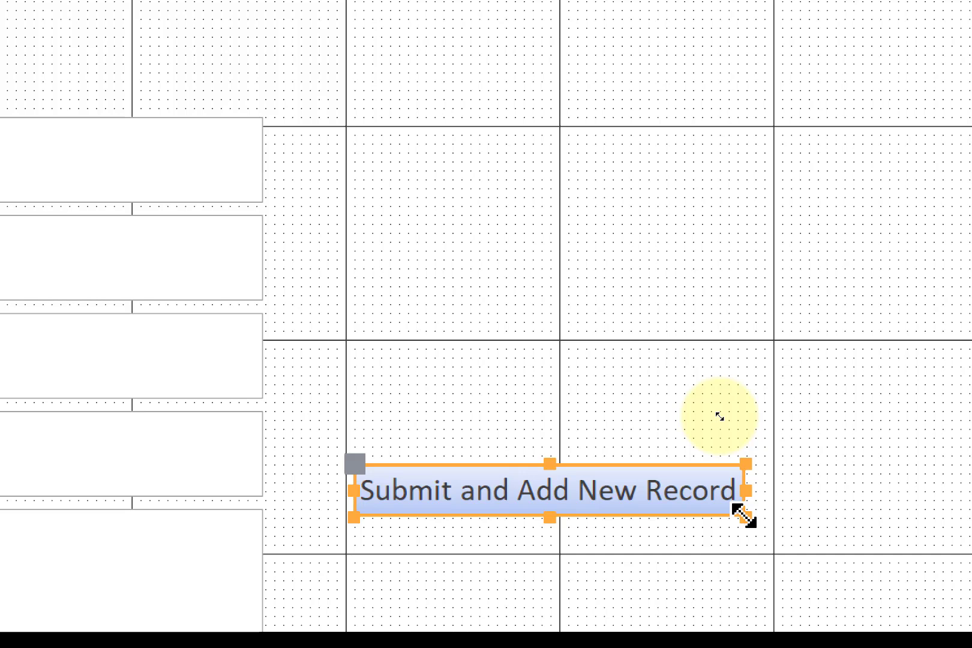
{"action": "left_click_drag", "start_coordinate": [744, 514], "coordinate": [774, 609]}
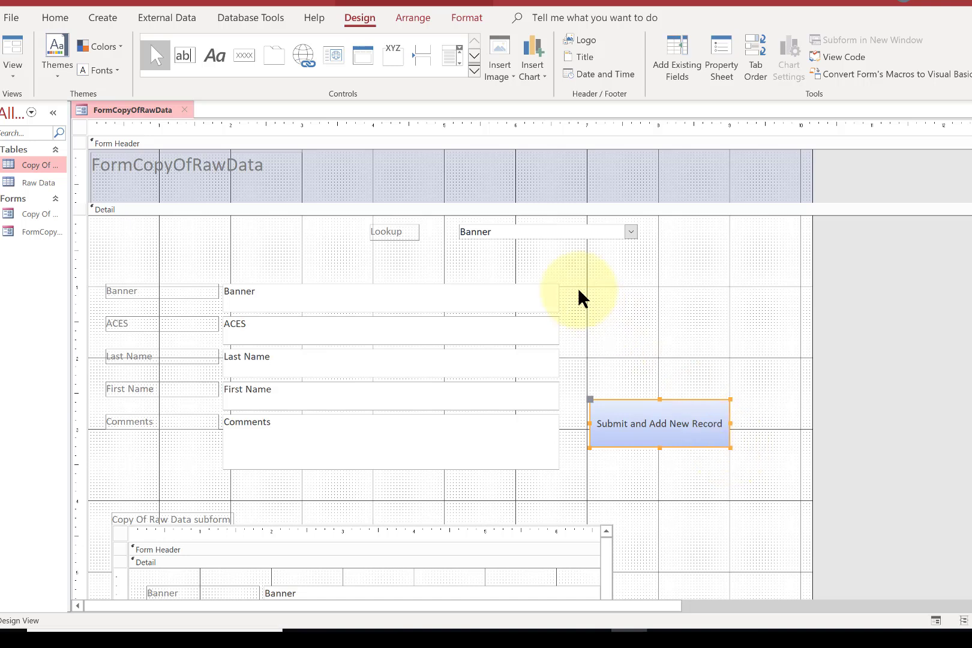
- Add a command button below Submit and Add New Record with the Refresh Form Data action and text "Refresh", enlarged to about 1.5 inches wide
{"action": "left_click", "coordinate": [243, 60]}
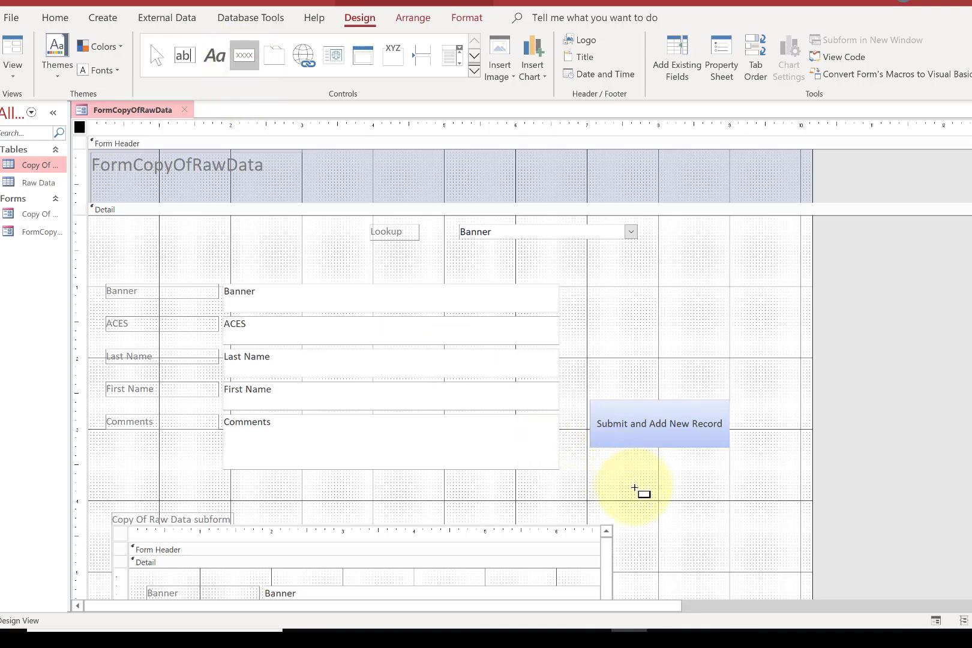
{"action": "left_click_drag", "start_coordinate": [635, 489], "coordinate": [739, 539]}
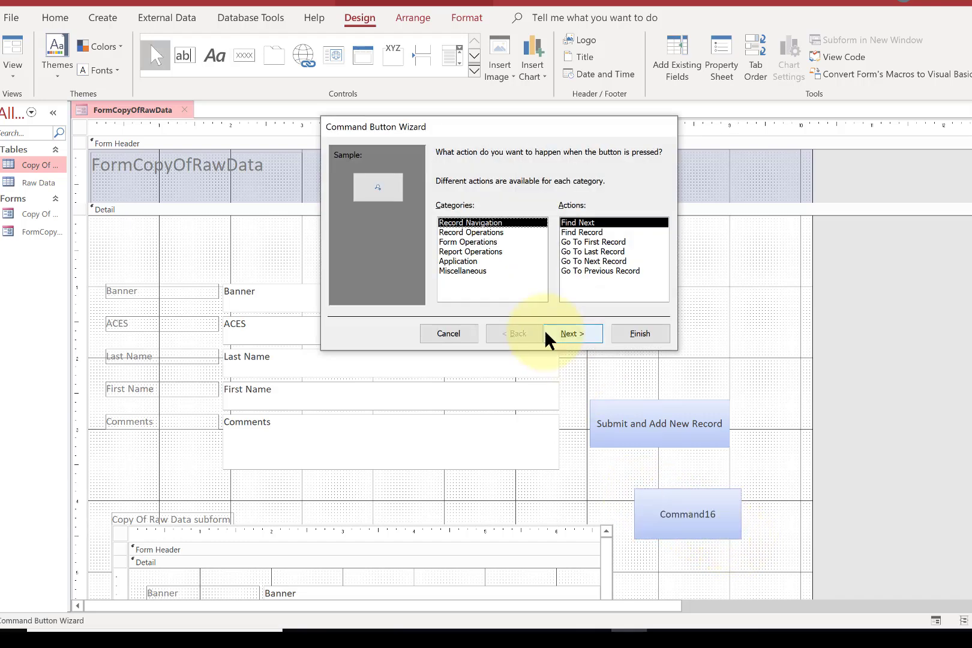
{"action": "left_click", "coordinate": [457, 242]}
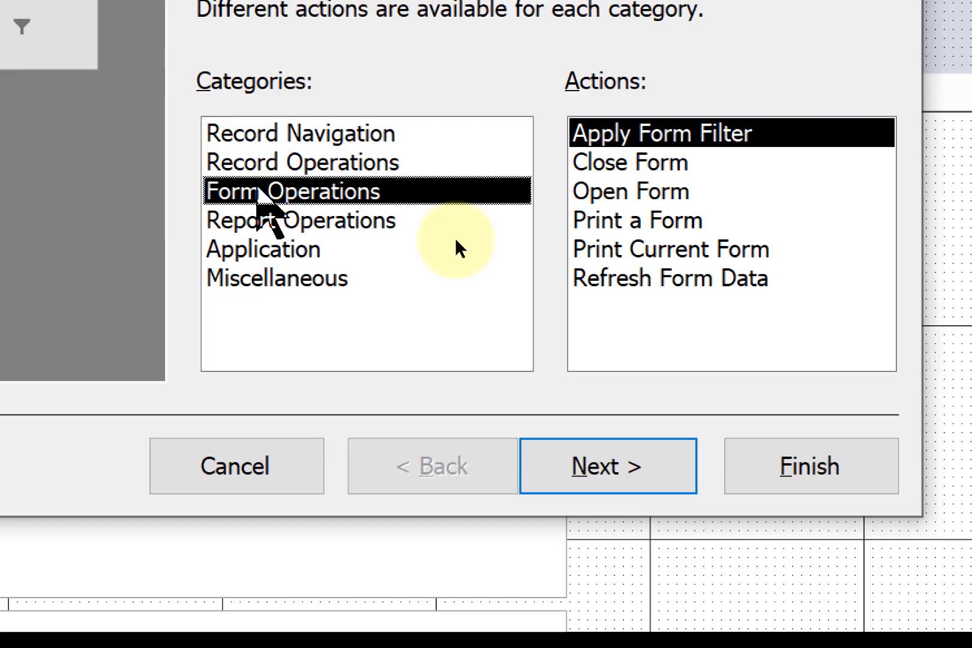
{"action": "left_click", "coordinate": [597, 276]}
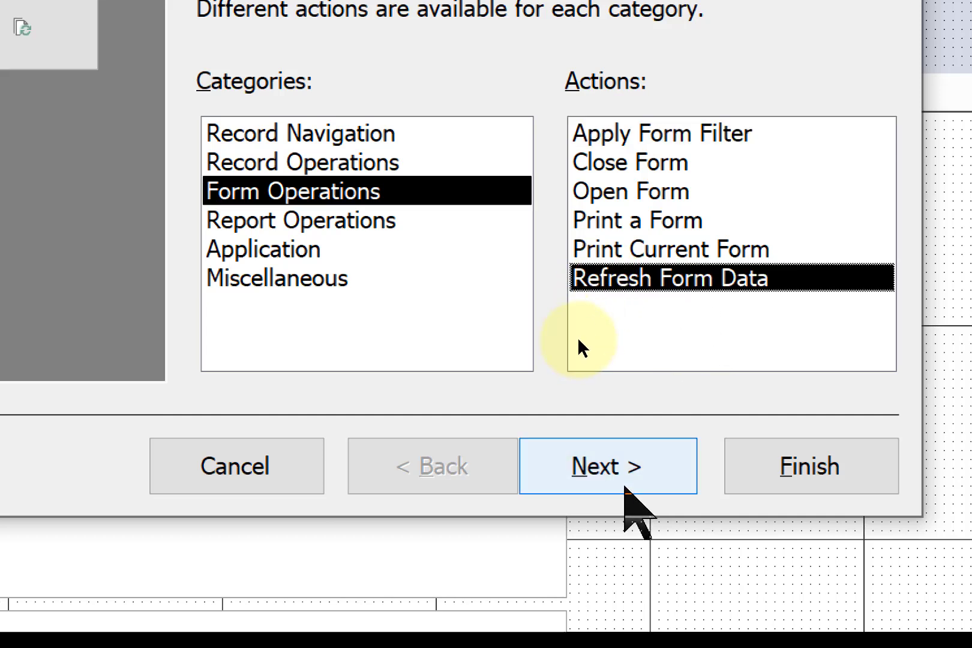
{"action": "left_click", "coordinate": [624, 486]}
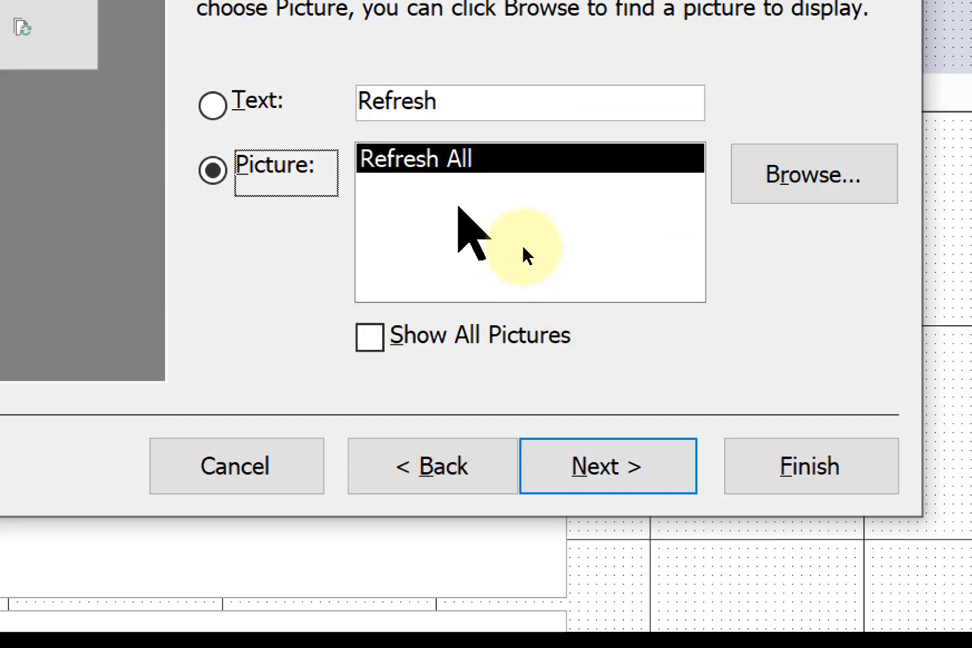
{"action": "left_click", "coordinate": [212, 105]}
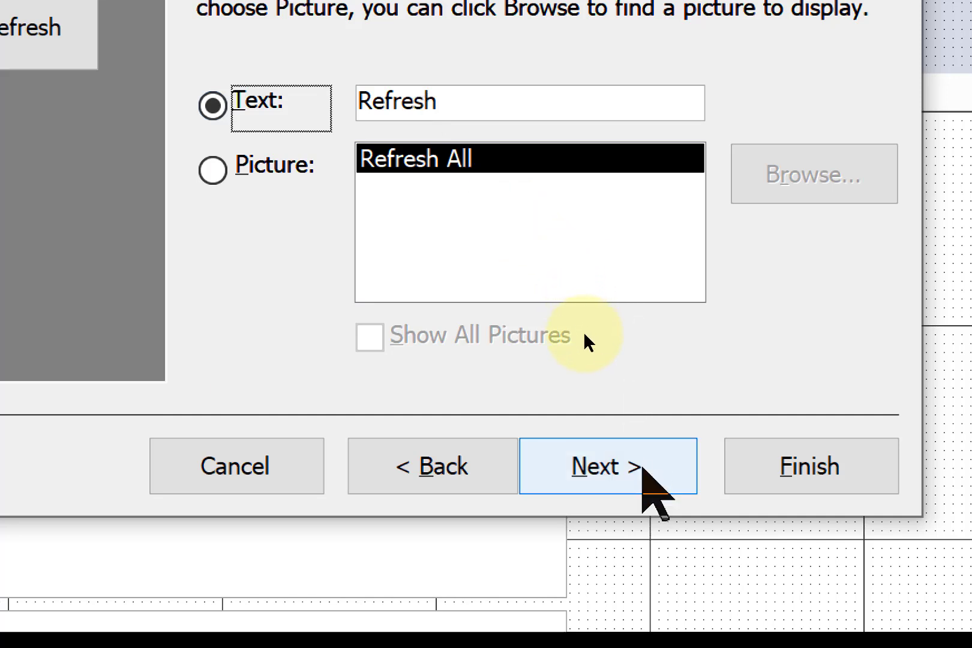
{"action": "left_click", "coordinate": [641, 459]}
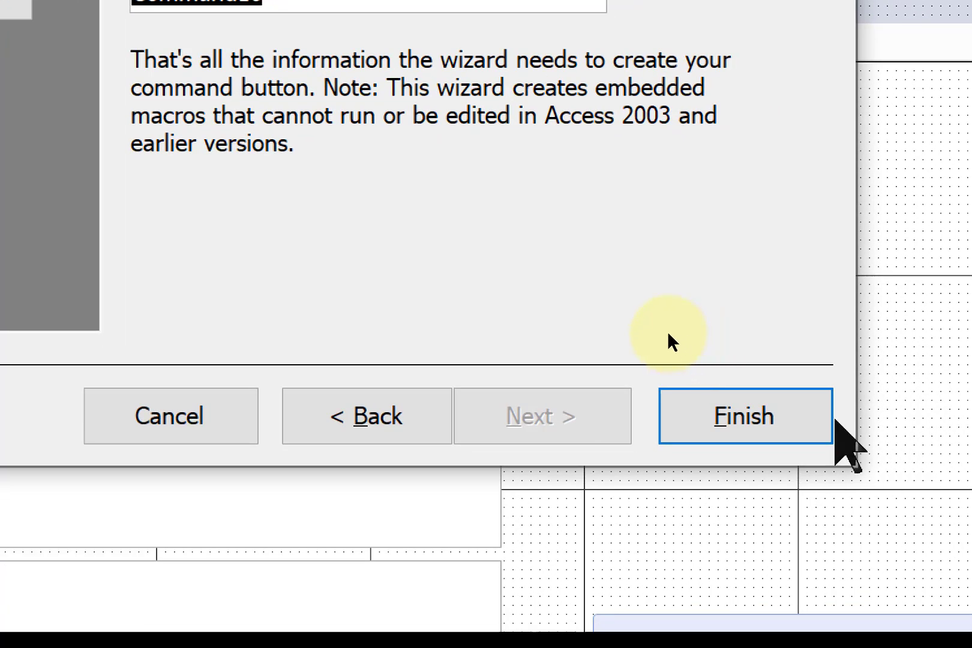
{"action": "left_click", "coordinate": [846, 459]}
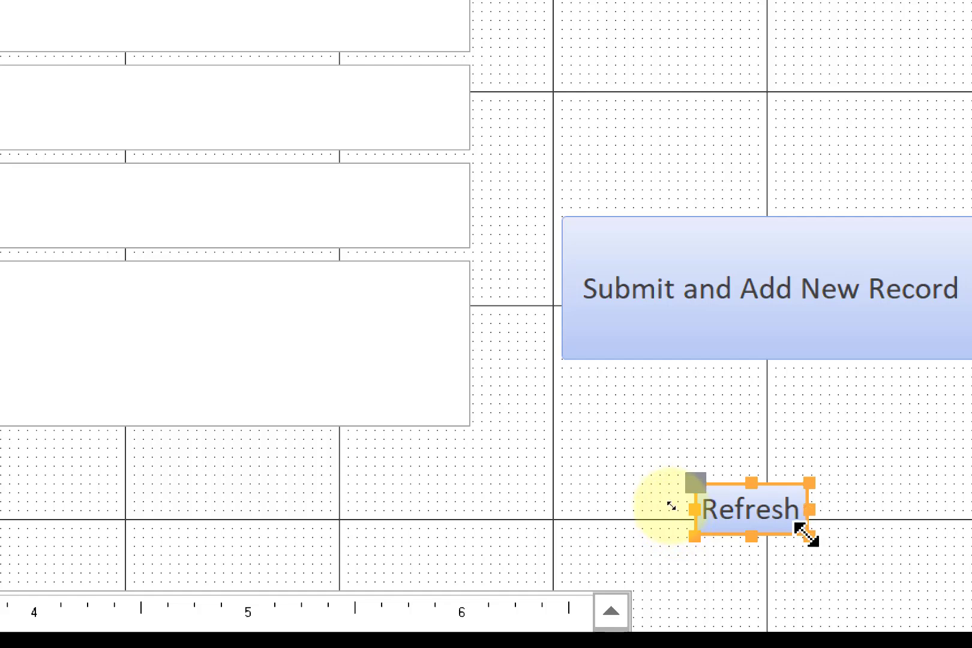
{"action": "left_click_drag", "start_coordinate": [806, 534], "coordinate": [956, 620]}
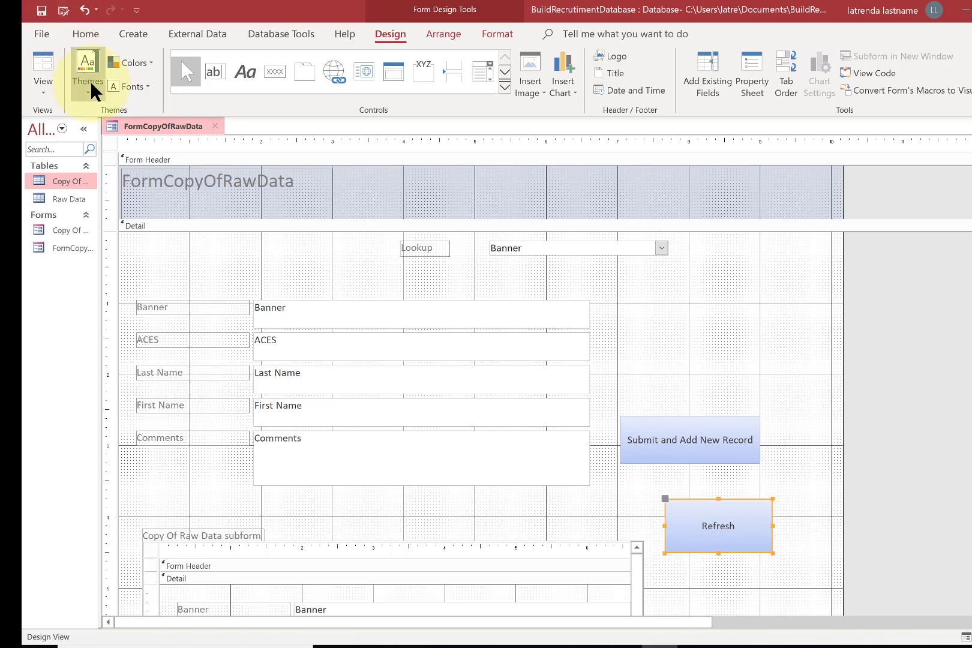
- Add a command button above Submit and Add New Record with the Delete Record action and a trash can picture loaded from file
{"action": "left_click", "coordinate": [271, 75]}
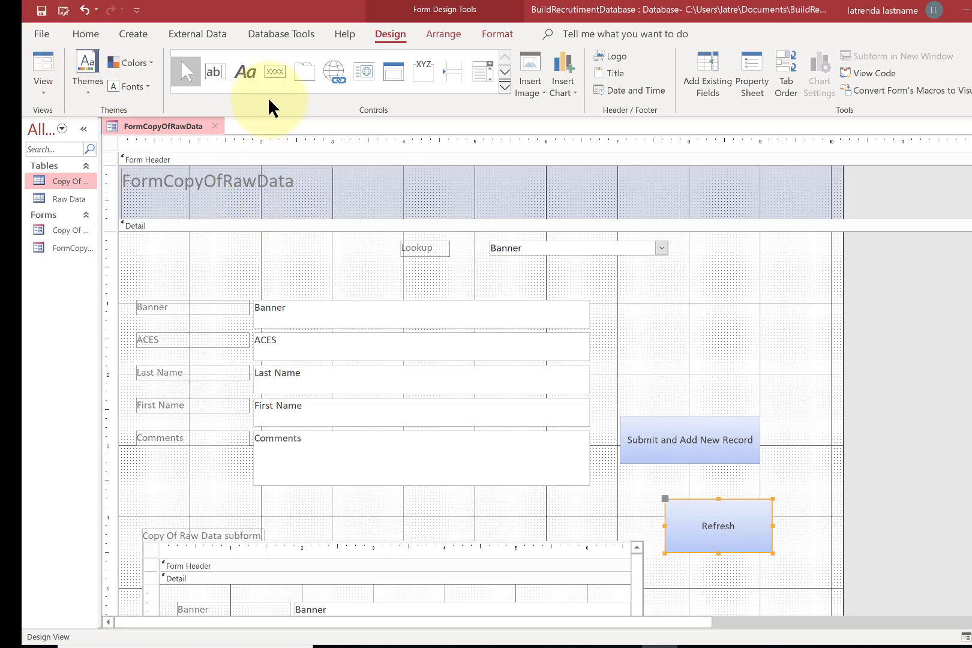
{"action": "left_click", "coordinate": [708, 324]}
{"action": "left_click", "coordinate": [528, 248]}
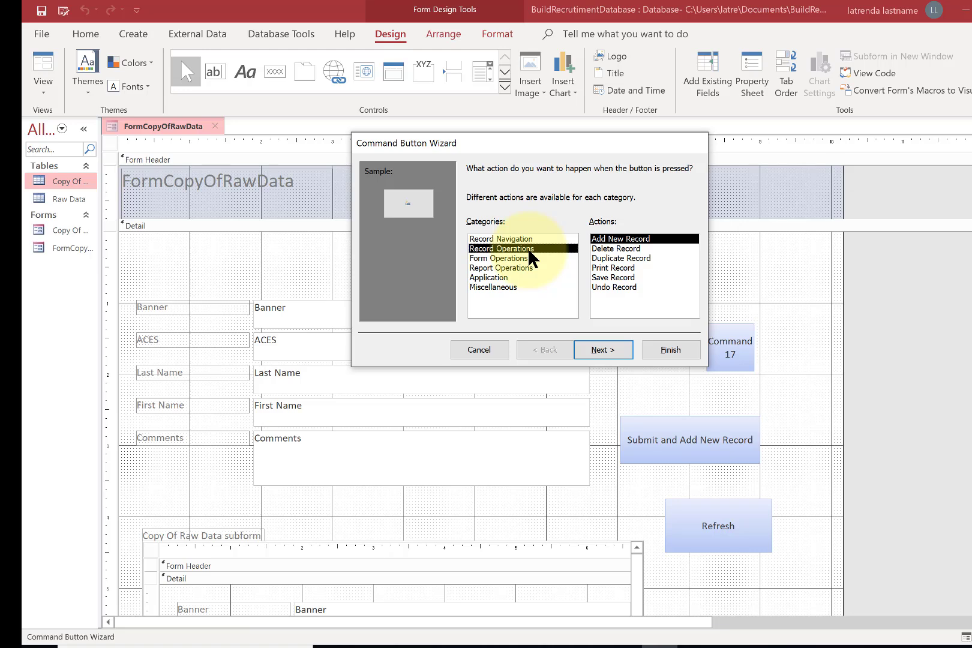
{"action": "left_click", "coordinate": [595, 248]}
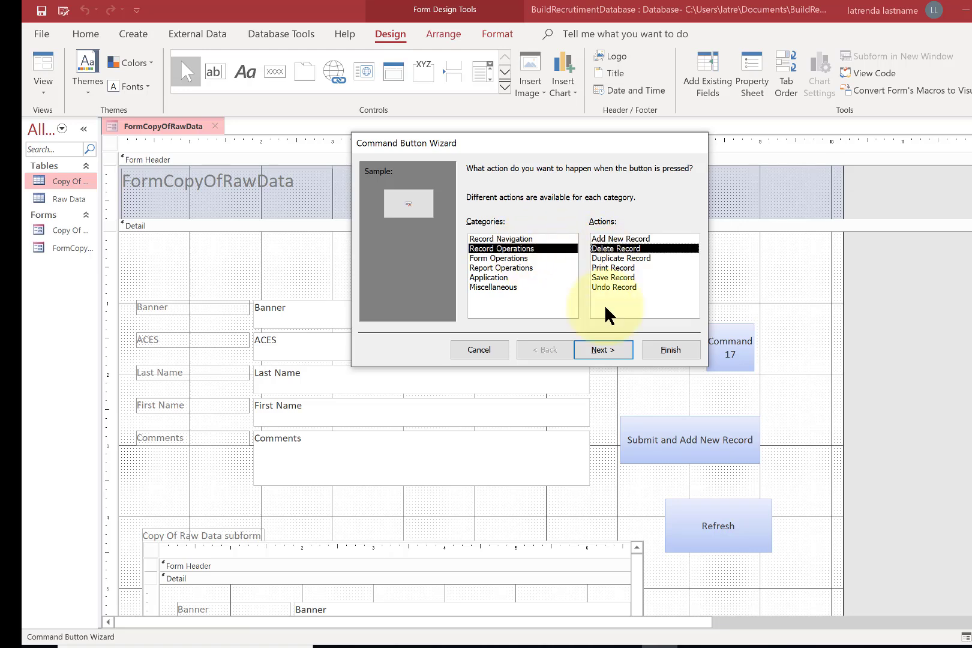
{"action": "left_click", "coordinate": [618, 346]}
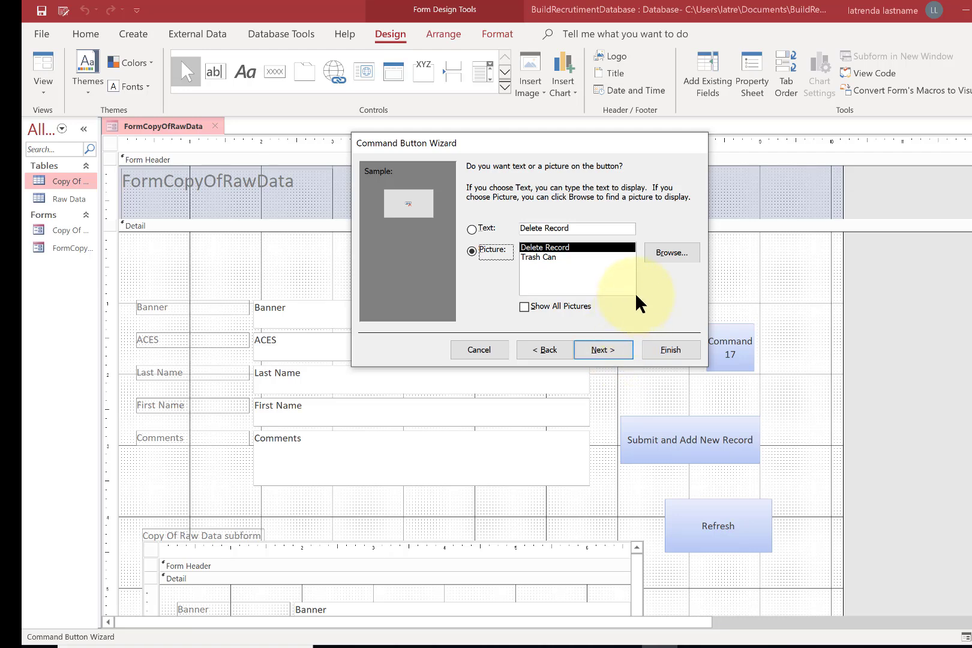
{"action": "left_click", "coordinate": [670, 252]}
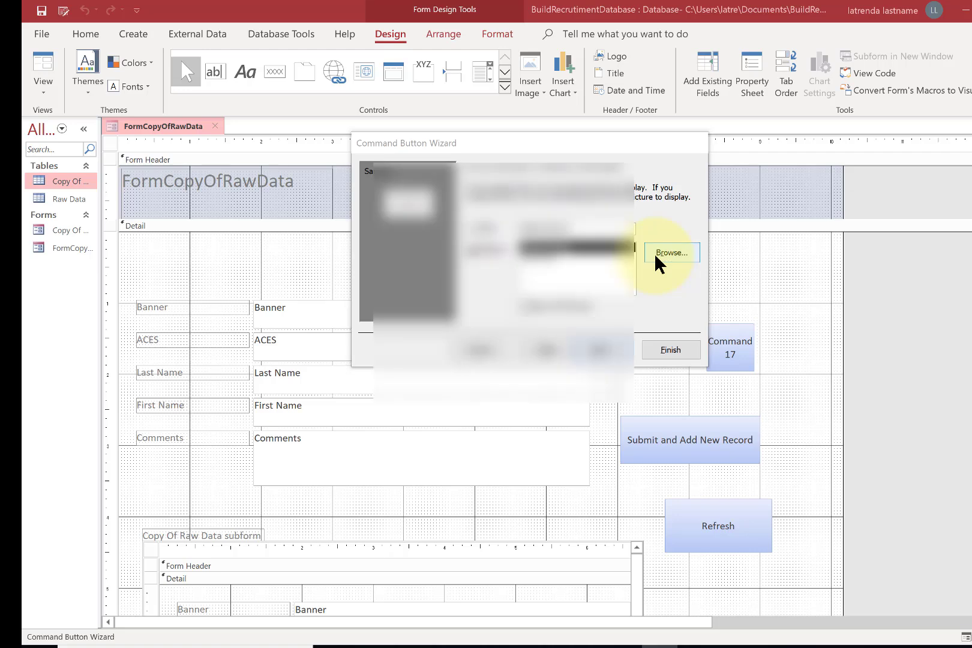
{"action": "double_click", "coordinate": [569, 331]}
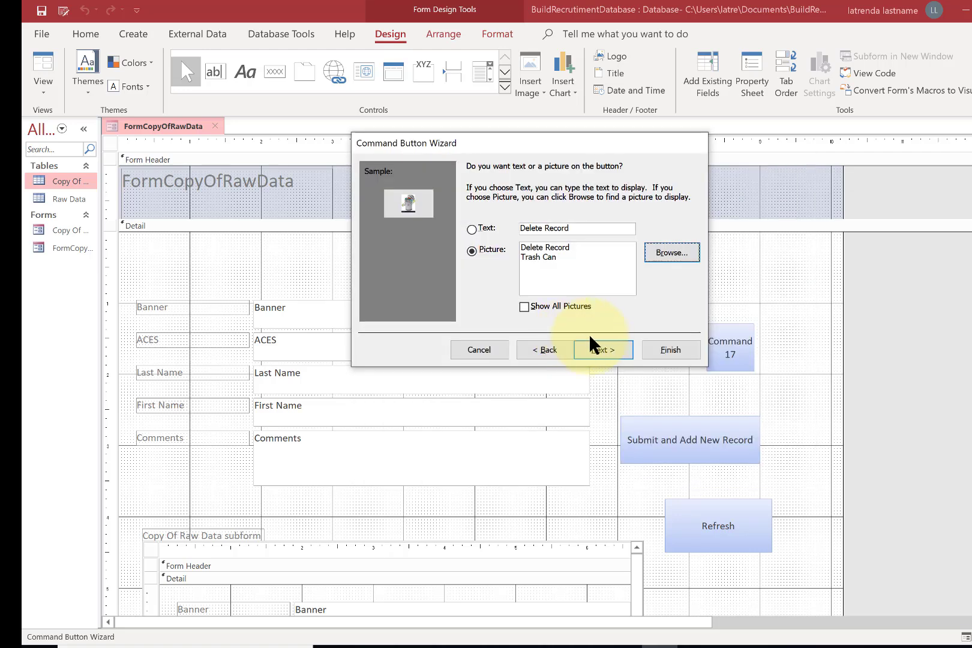
{"action": "left_click", "coordinate": [598, 348]}
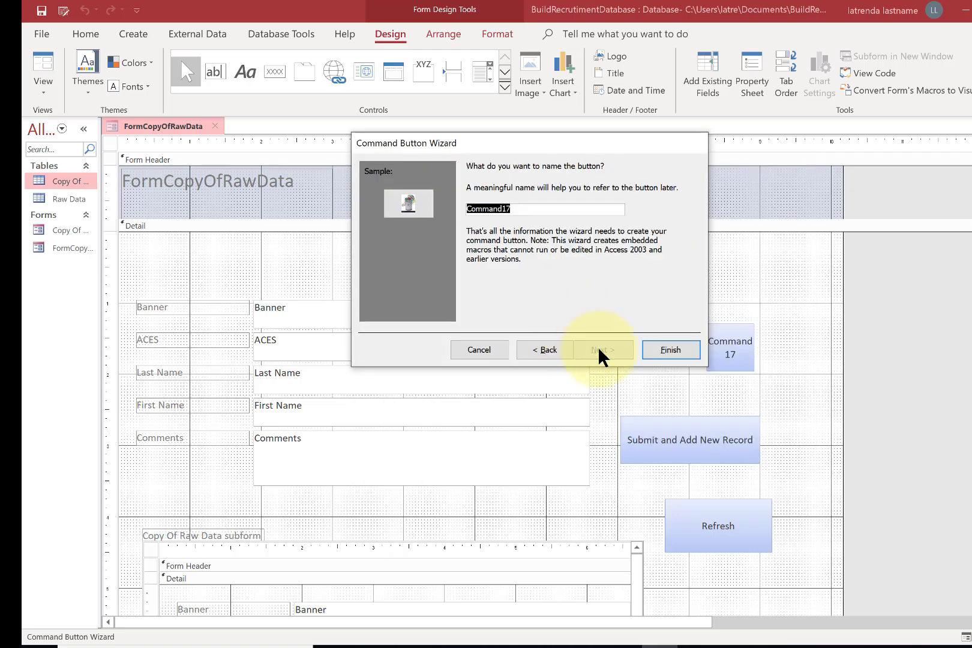
{"action": "left_click", "coordinate": [652, 346]}
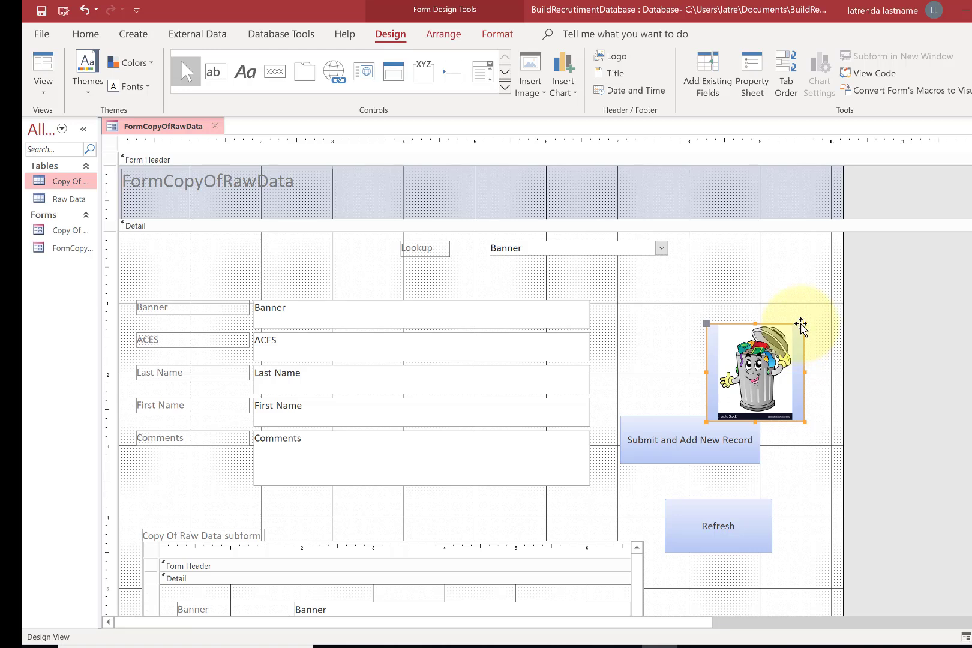
- Shrink the trash can button to about 1 inch square and move it clear of the Submit and Add New Record button
{"action": "left_click_drag", "start_coordinate": [803, 324], "coordinate": [778, 347]}
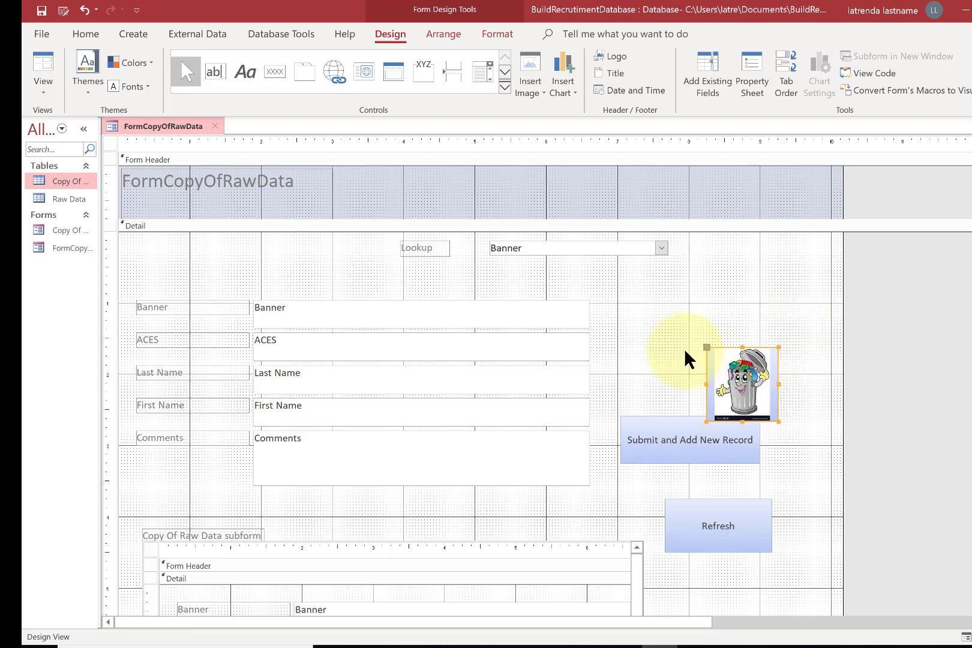
{"action": "left_click_drag", "start_coordinate": [709, 350], "coordinate": [752, 332]}
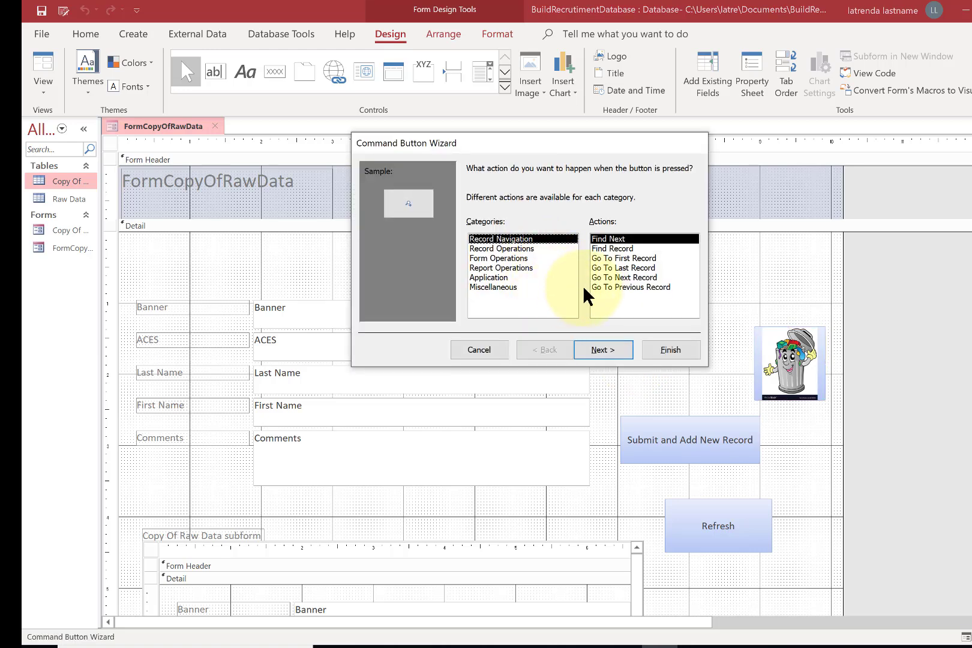
- Give the new command button the Go To Previous Record action and the text "Previous Record"
{"action": "left_click", "coordinate": [616, 287]}
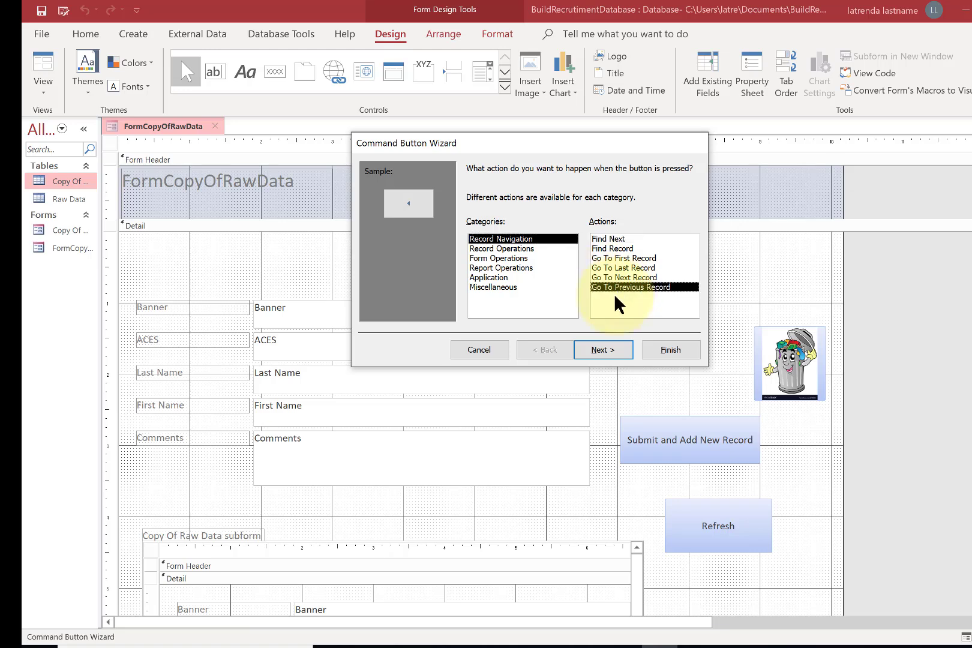
{"action": "left_click", "coordinate": [611, 350]}
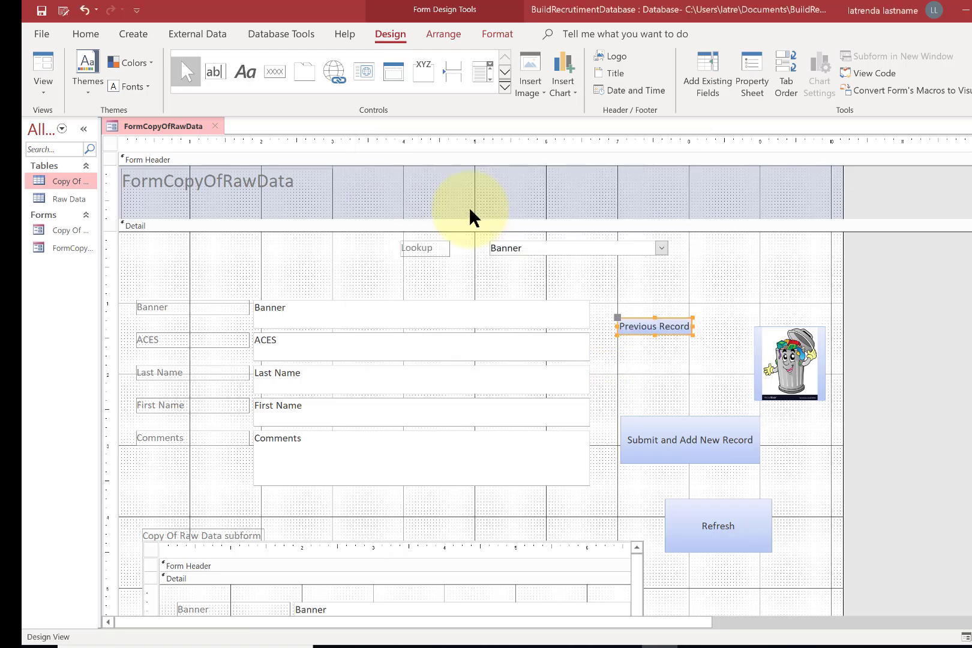
- Add a command button below Previous Record with the Go To Next Record action and the text "Next Record"
{"action": "left_click", "coordinate": [274, 74]}
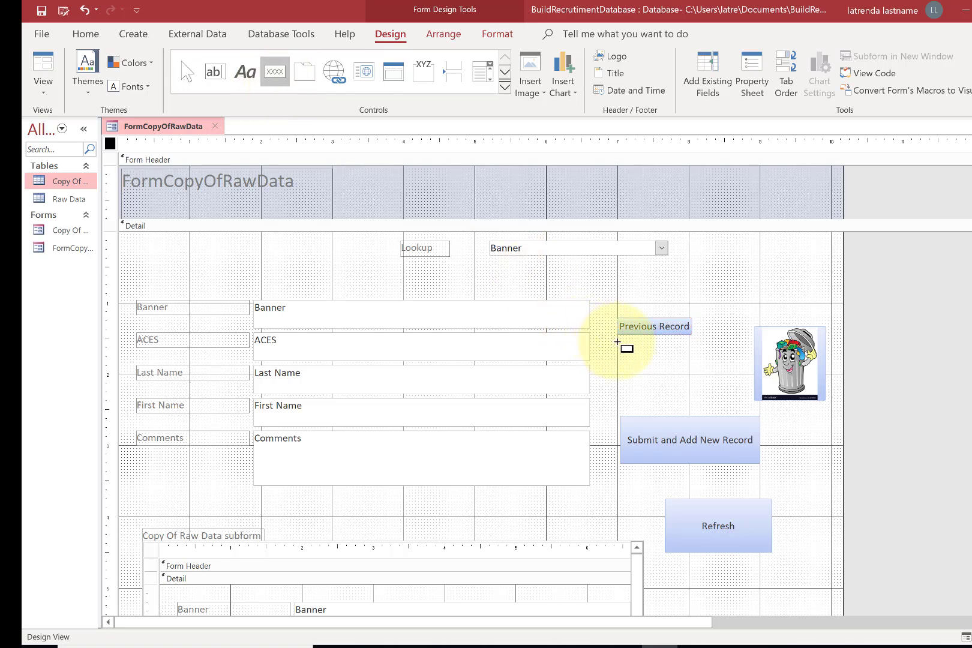
{"action": "left_click_drag", "start_coordinate": [618, 341], "coordinate": [692, 357]}
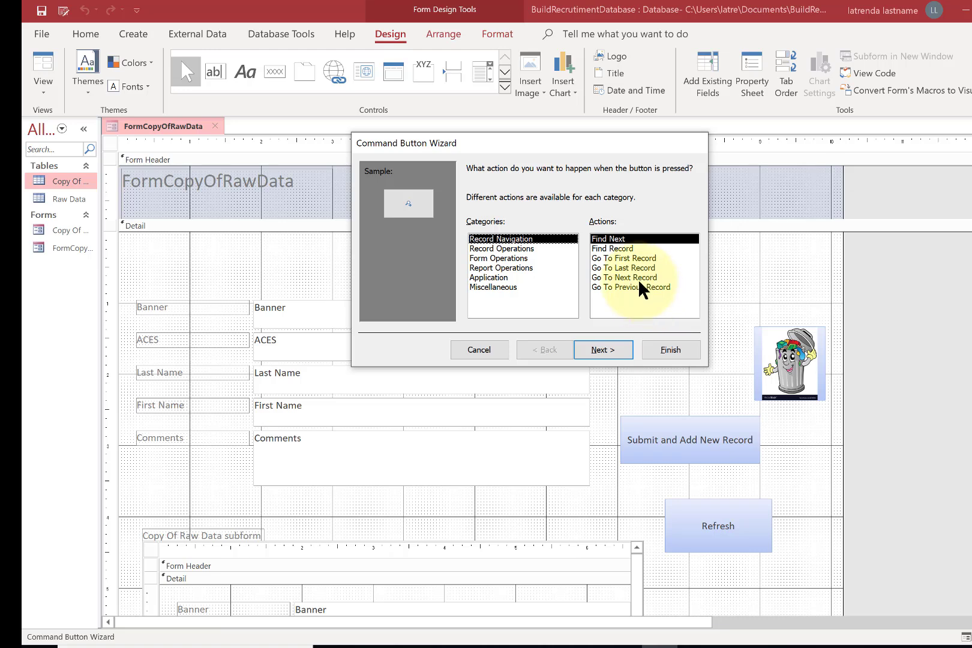
{"action": "left_click", "coordinate": [637, 275]}
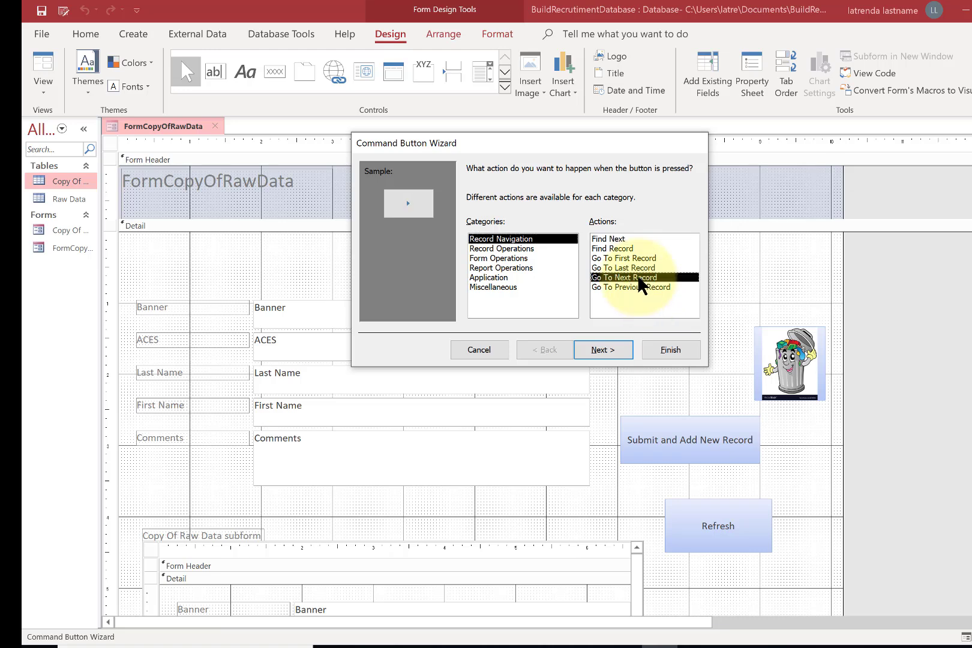
{"action": "left_click", "coordinate": [621, 355]}
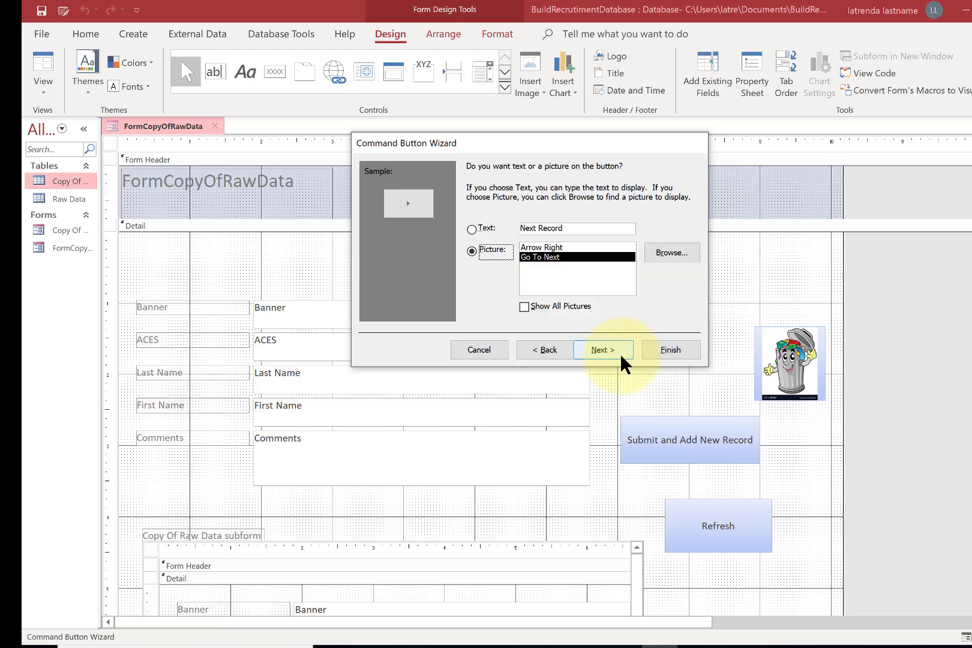
{"action": "left_click", "coordinate": [613, 352]}
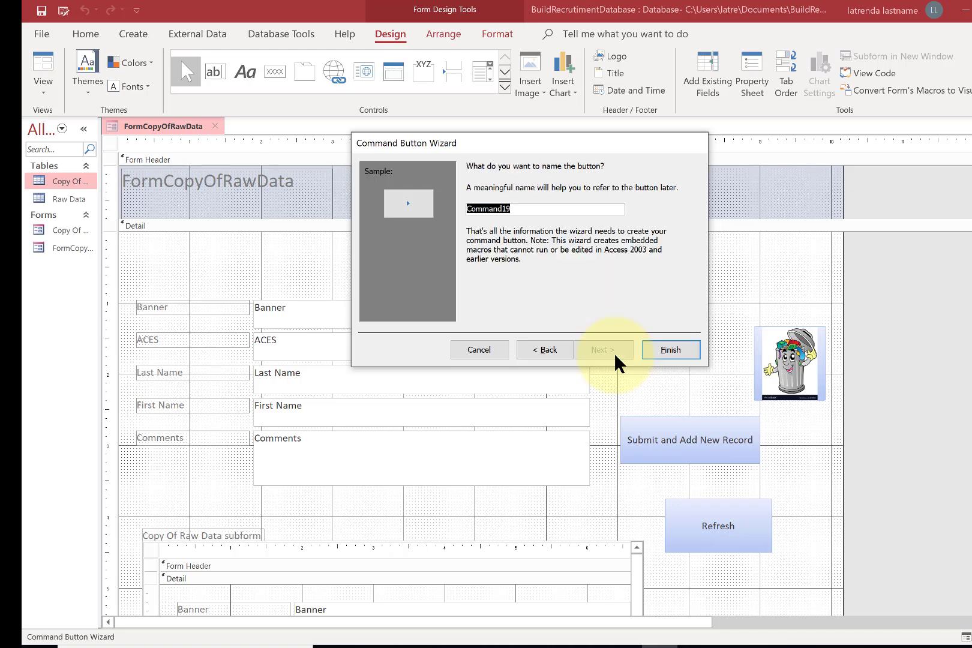
{"action": "left_click", "coordinate": [666, 348]}
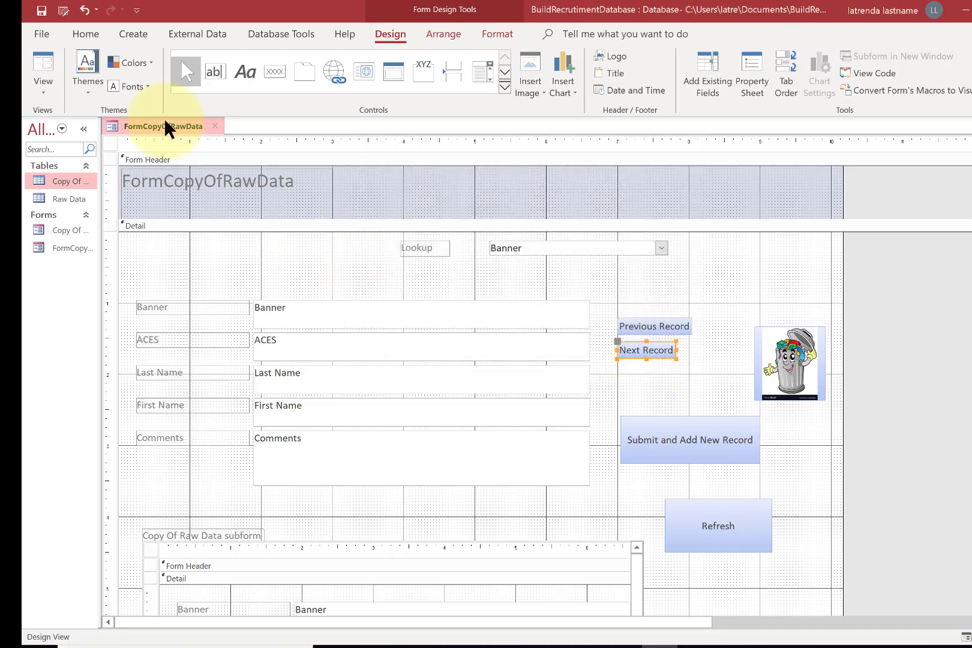
- Show the form in Form View and test the Previous Record and Next Record buttons by stepping through the records
{"action": "left_click", "coordinate": [47, 65]}
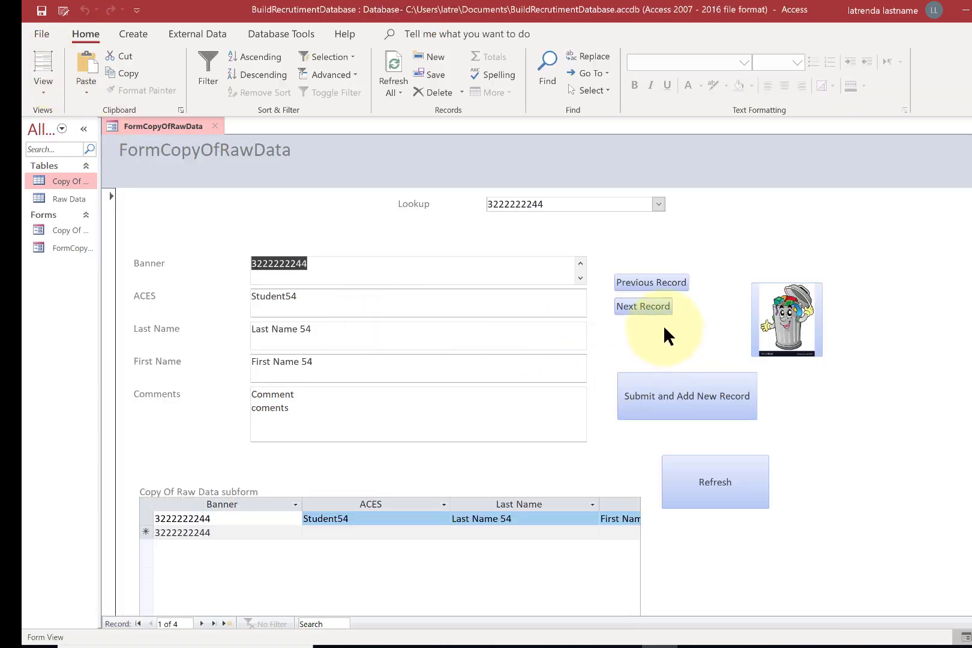
{"action": "left_click", "coordinate": [663, 292]}
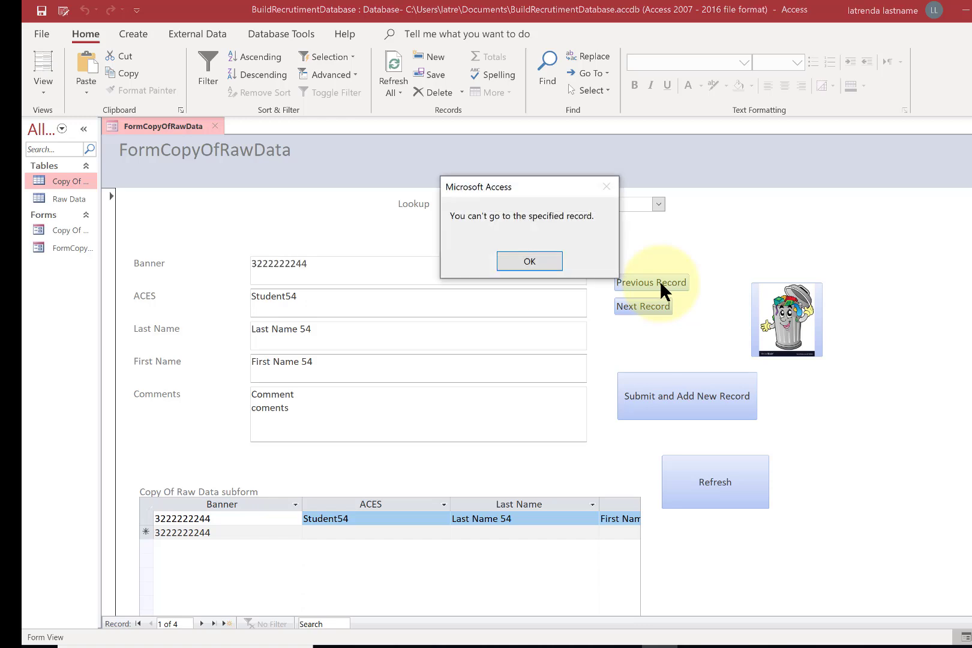
{"action": "left_click", "coordinate": [551, 264]}
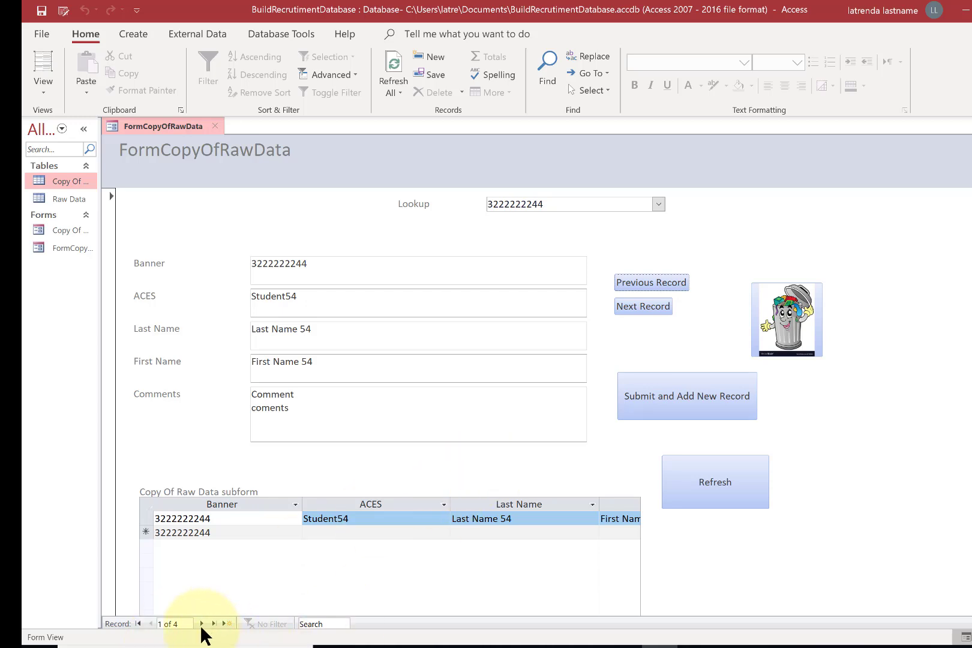
{"action": "left_click", "coordinate": [627, 307]}
{"action": "left_click", "coordinate": [626, 308]}
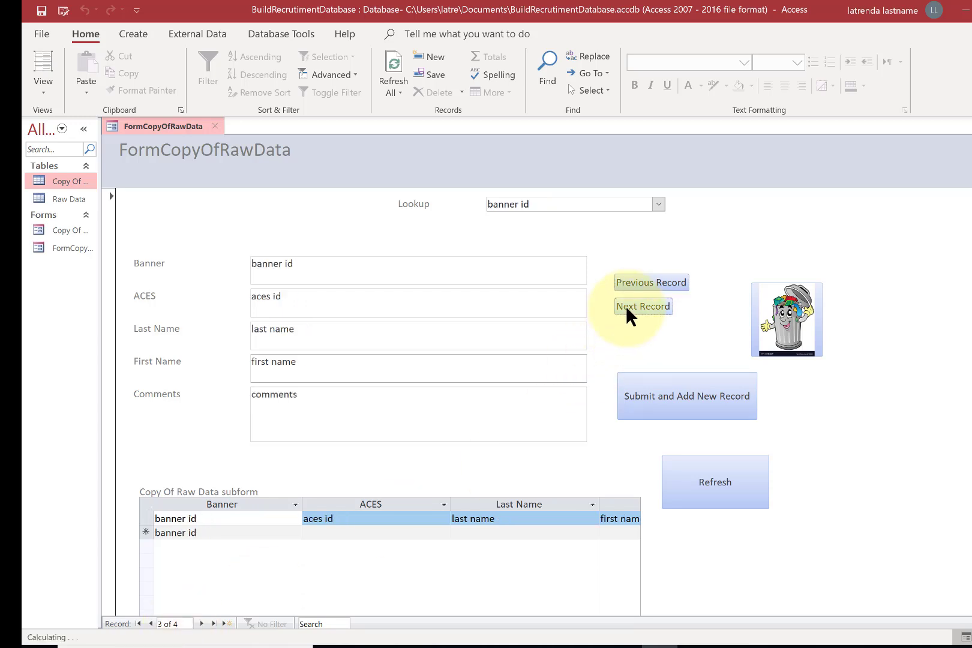
{"action": "left_click", "coordinate": [626, 305]}
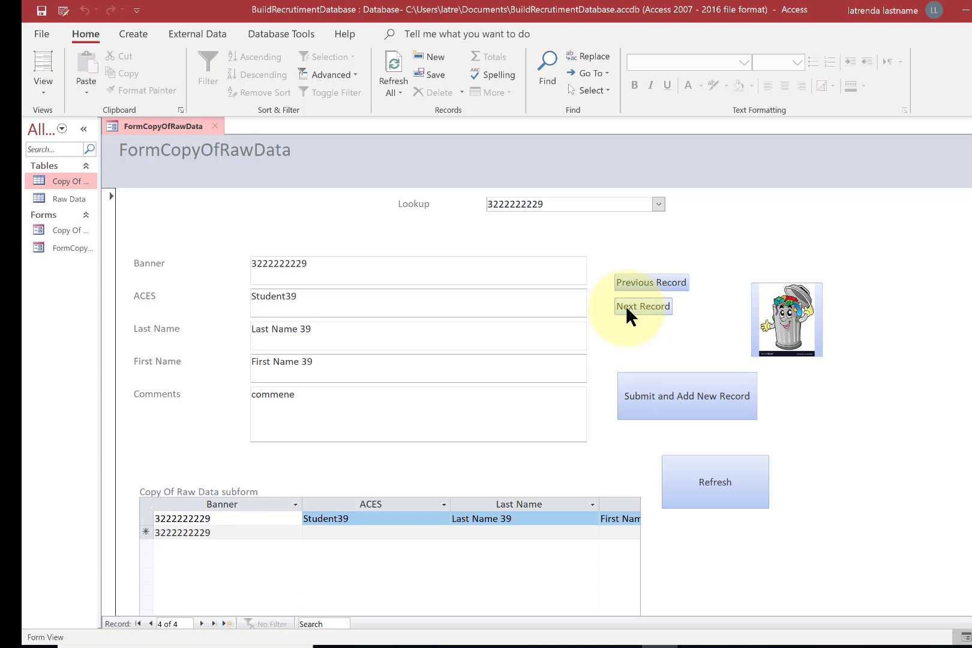
{"action": "left_click", "coordinate": [645, 283]}
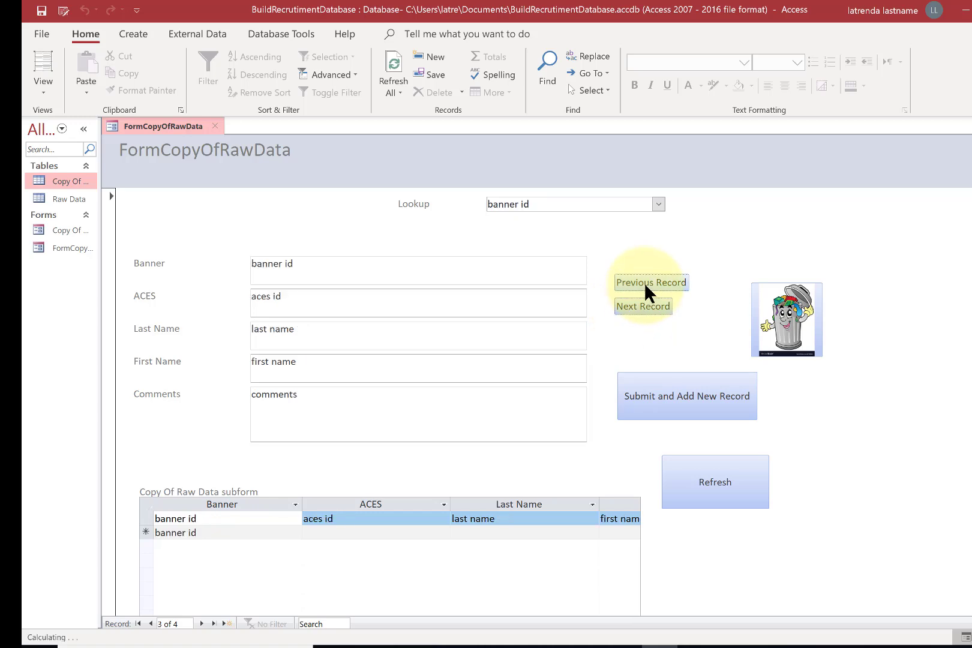
{"action": "left_click", "coordinate": [645, 282]}
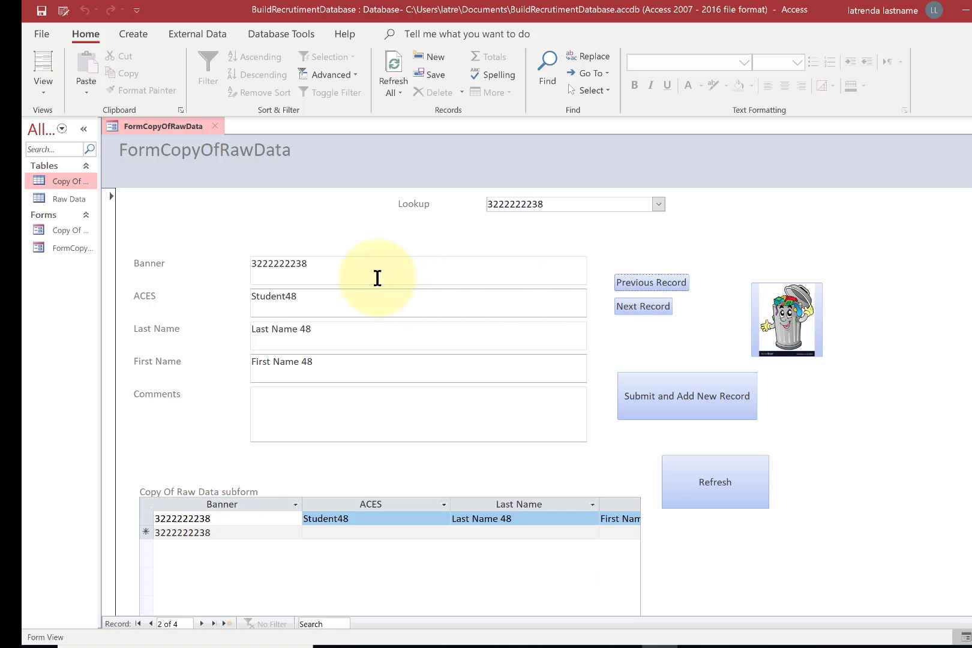
- Delete the Student48 record with the form's trash can button, confirming the deletion
{"action": "left_click", "coordinate": [377, 278]}
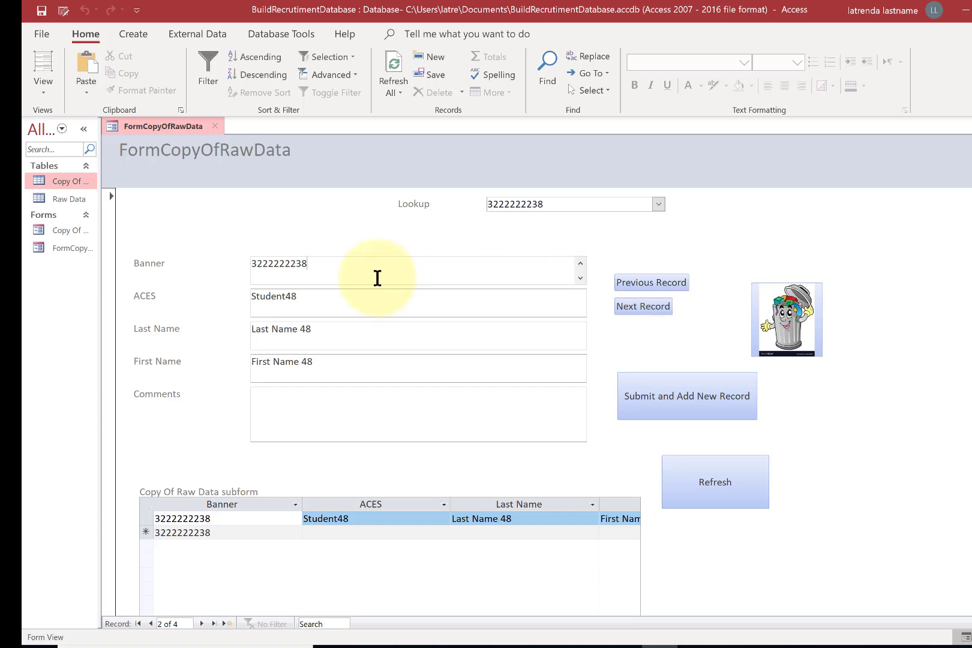
{"action": "left_click", "coordinate": [813, 320]}
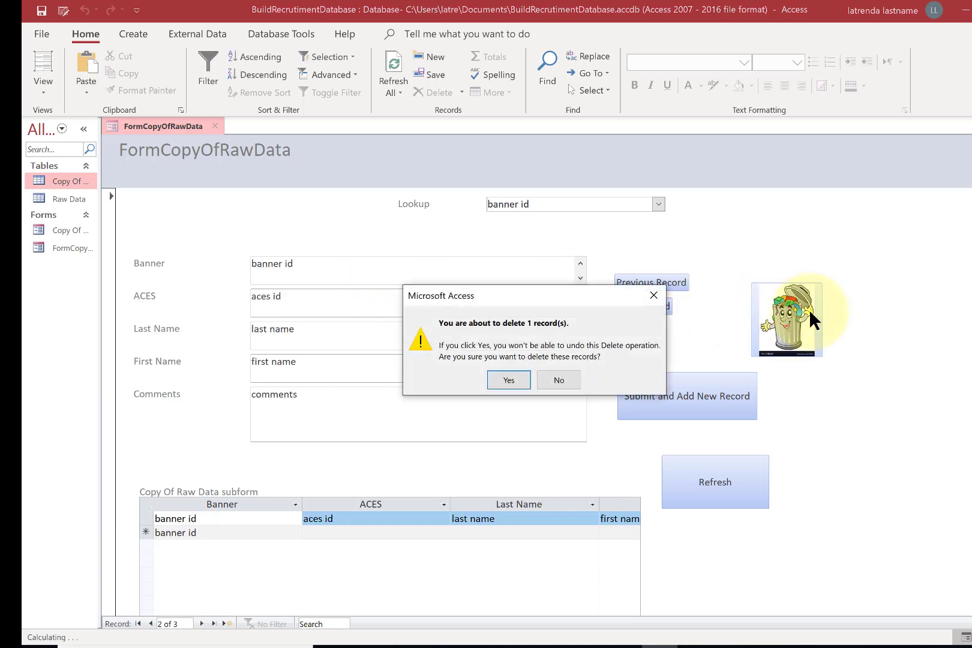
{"action": "left_click", "coordinate": [516, 384]}
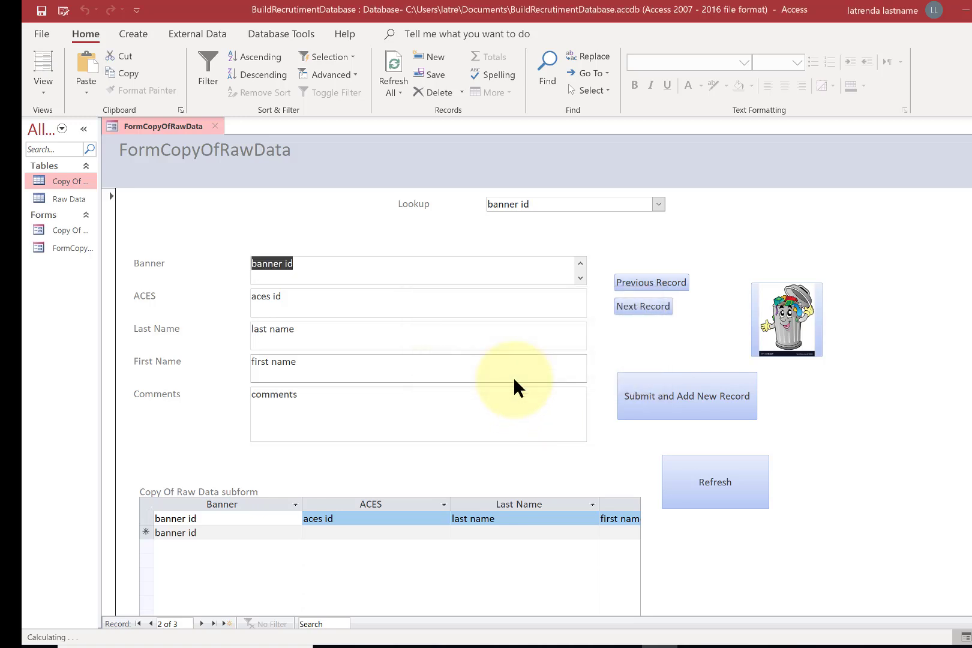
- Start a new record, look up Student34, enter the comment "tesxt" and submit it with the form's button
{"action": "left_click", "coordinate": [625, 408]}
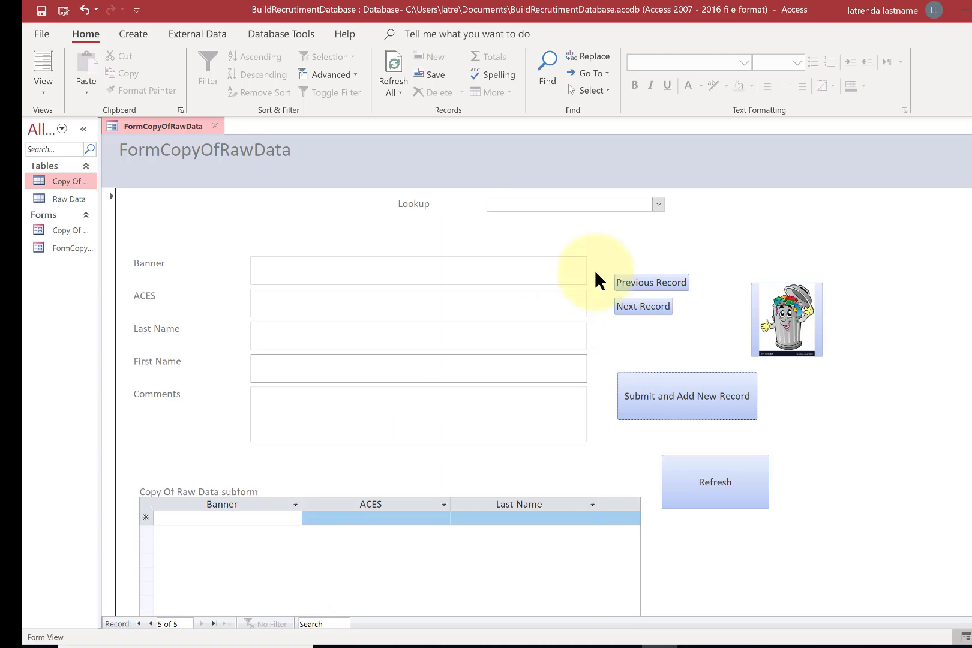
{"action": "left_click", "coordinate": [658, 205]}
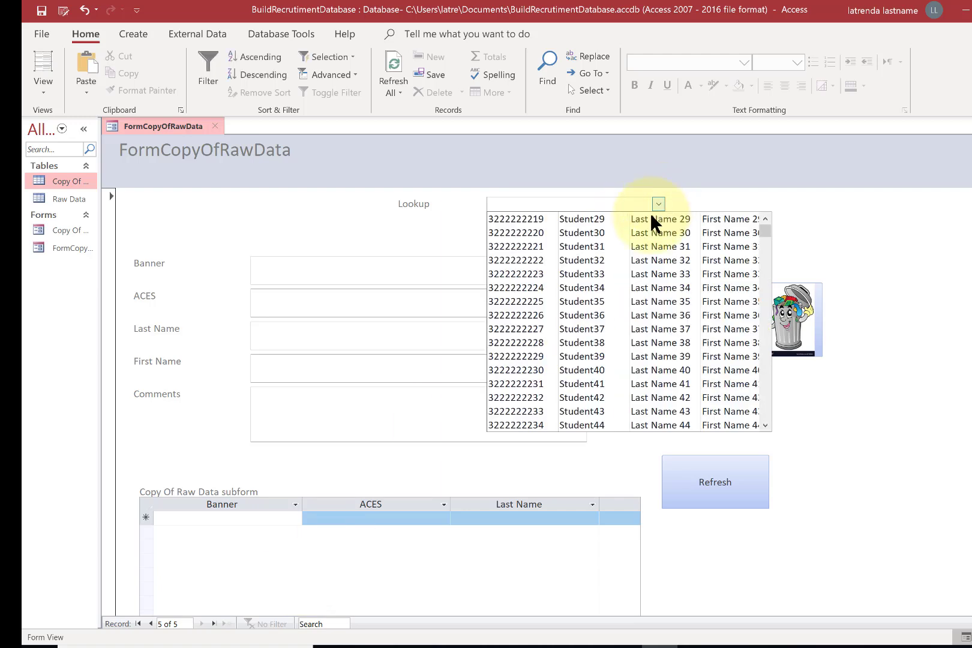
{"action": "left_click", "coordinate": [626, 291]}
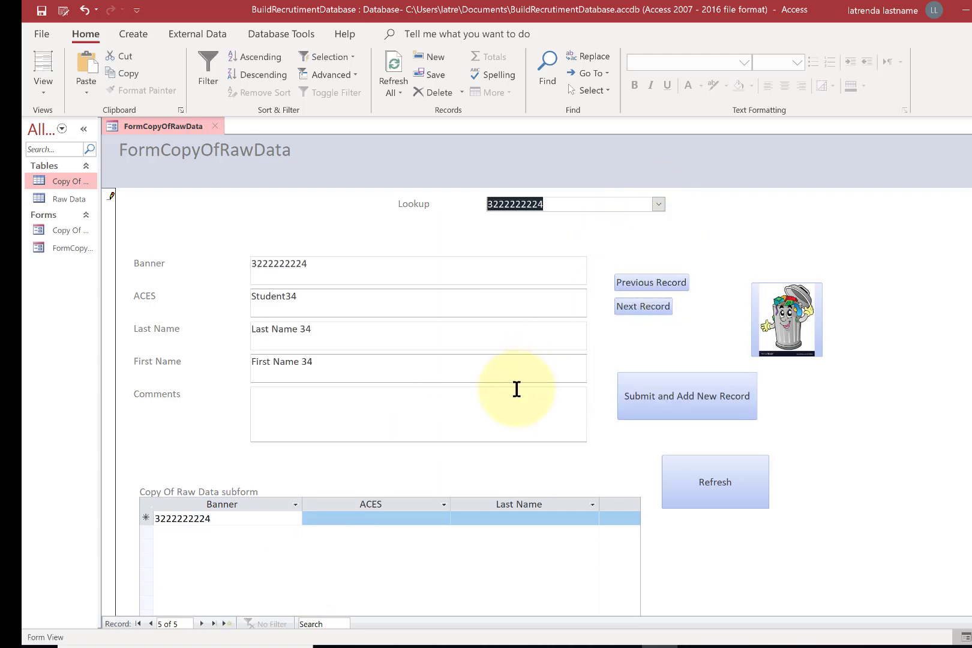
{"action": "left_click", "coordinate": [506, 408]}
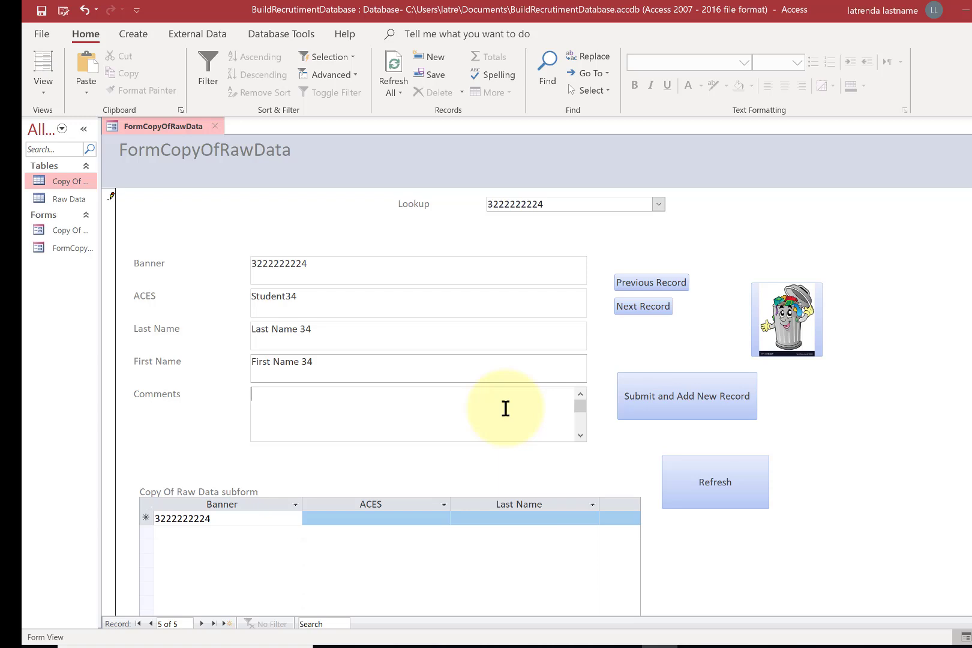
{"action": "type", "text": "tesxt"}
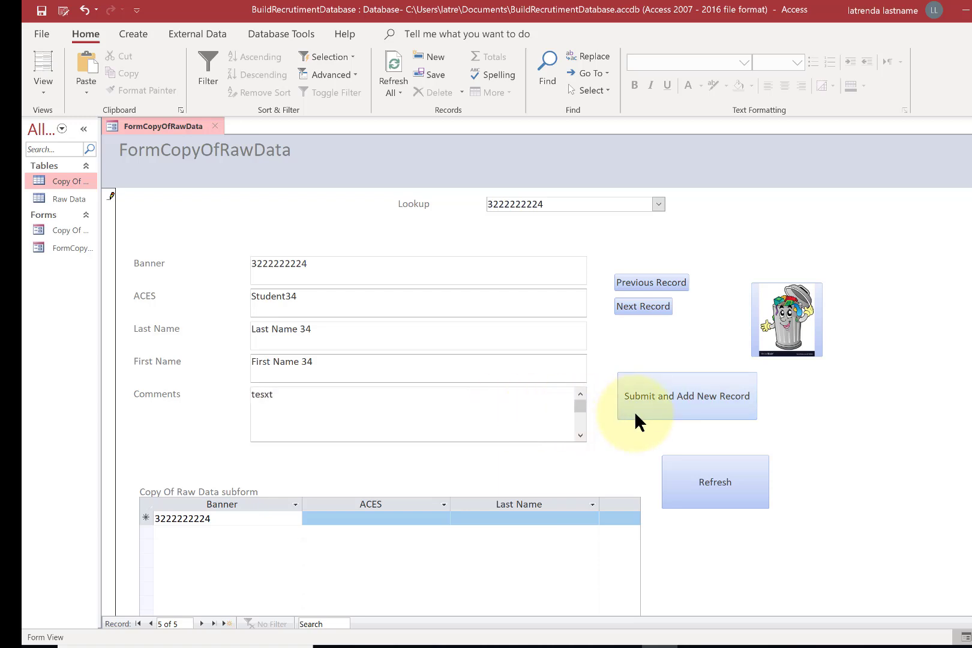
{"action": "left_click", "coordinate": [652, 413]}
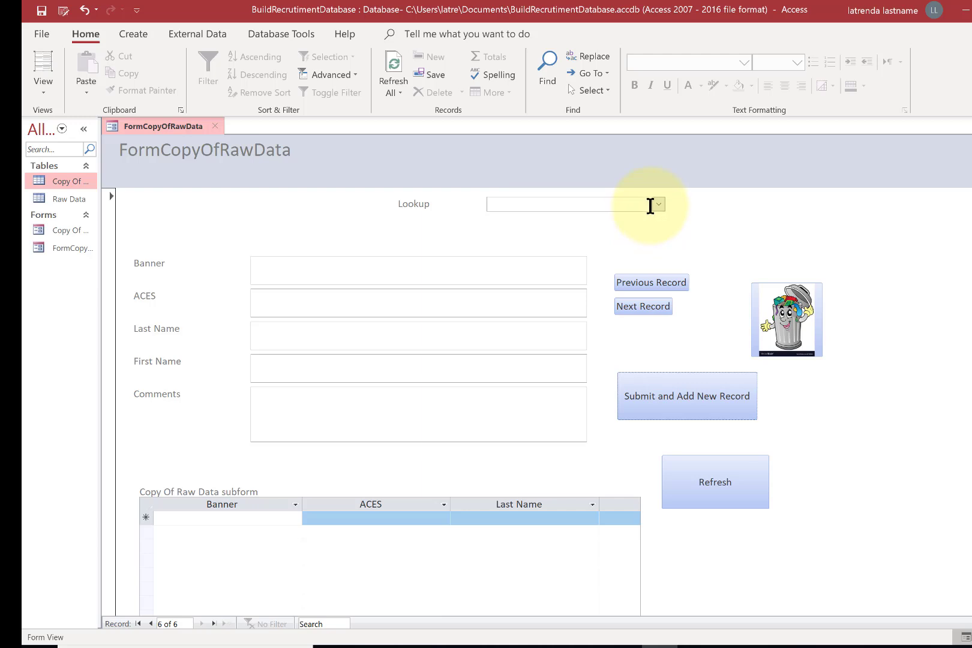
- Fill the new record by looking up Student38, enter the comment "two" and submit it
{"action": "left_click", "coordinate": [658, 204]}
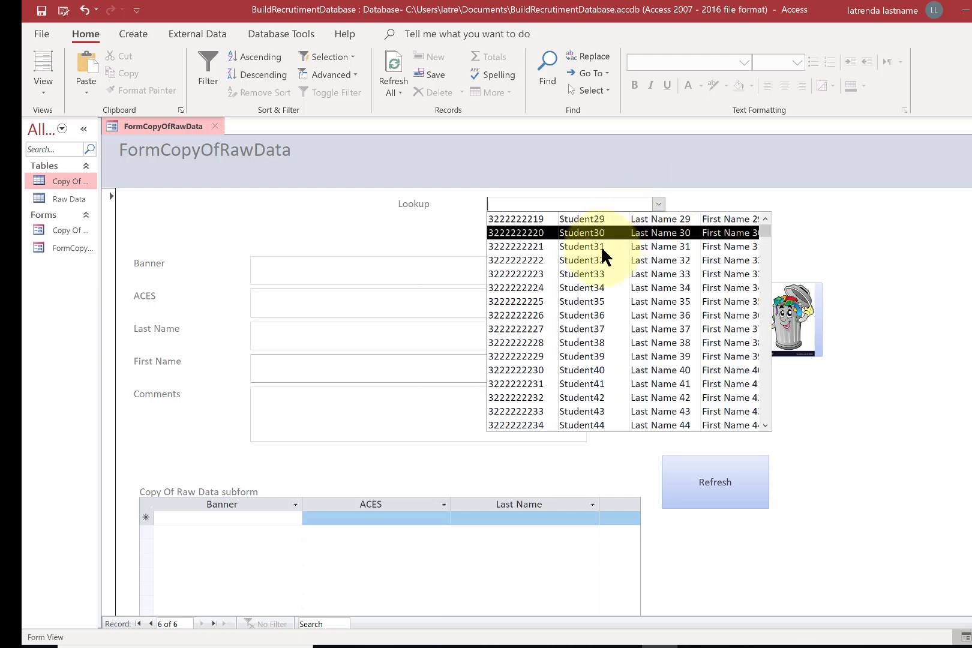
{"action": "left_click", "coordinate": [589, 343]}
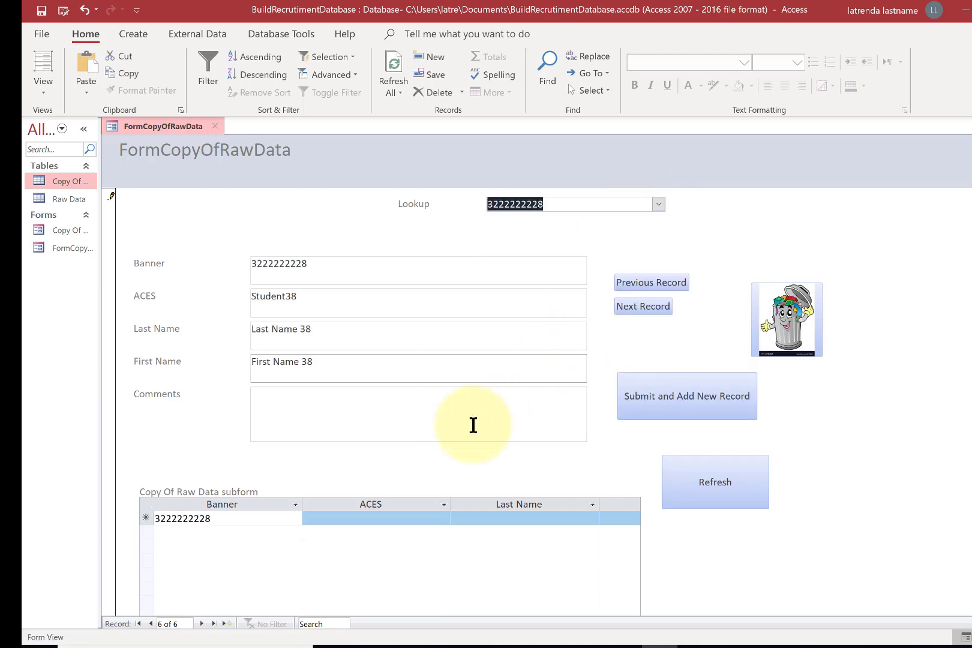
{"action": "left_click", "coordinate": [473, 425]}
{"action": "type", "text": "two"}
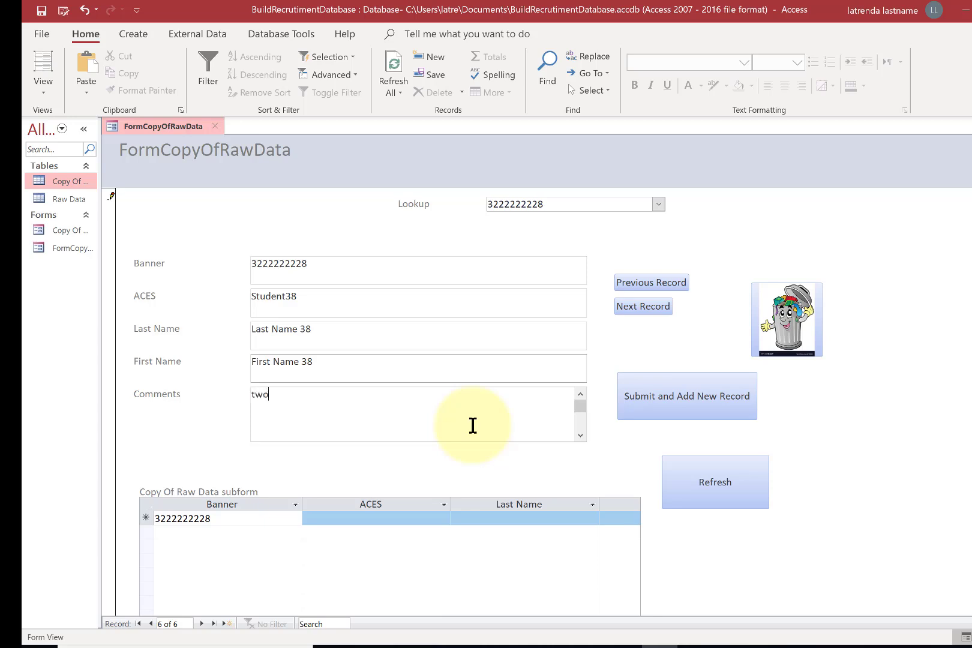
{"action": "left_click", "coordinate": [666, 403]}
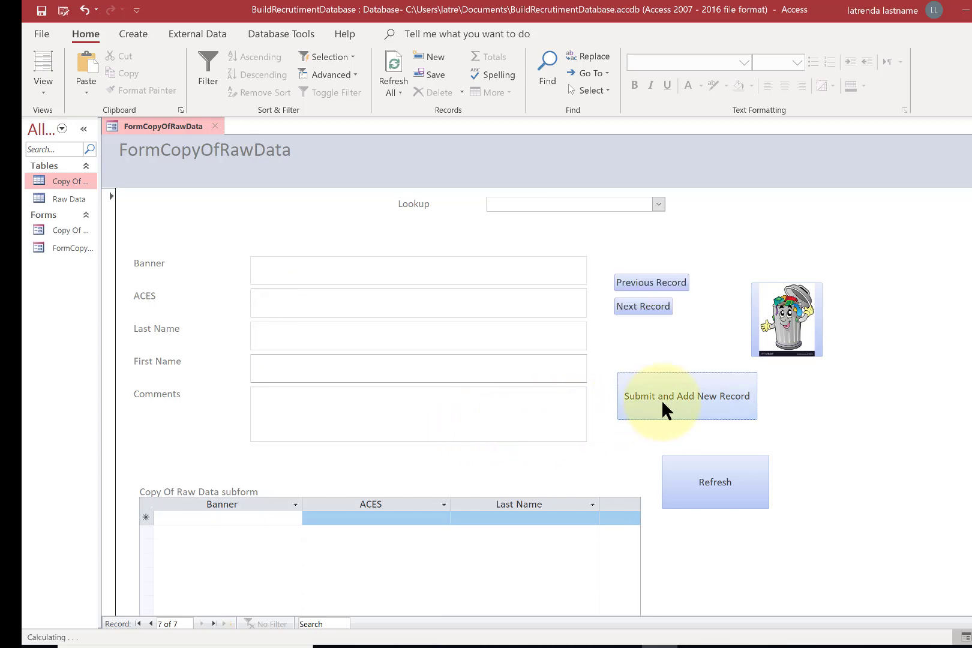
- Fill the new record by looking up Student43, enter the comment "yhreee" and submit it
{"action": "left_click", "coordinate": [658, 204]}
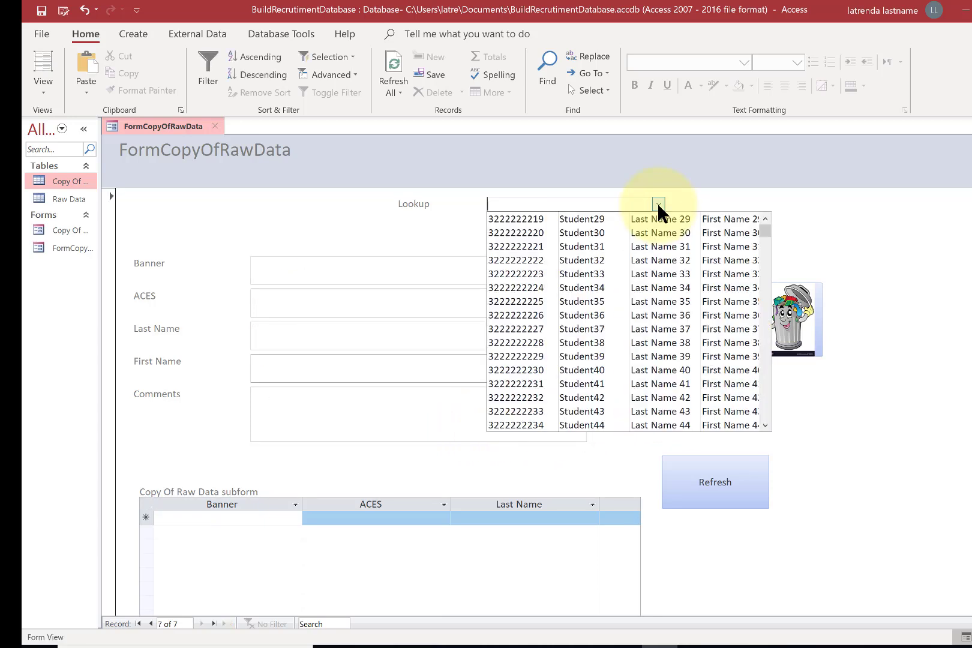
{"action": "left_click", "coordinate": [600, 410]}
{"action": "left_click", "coordinate": [360, 418]}
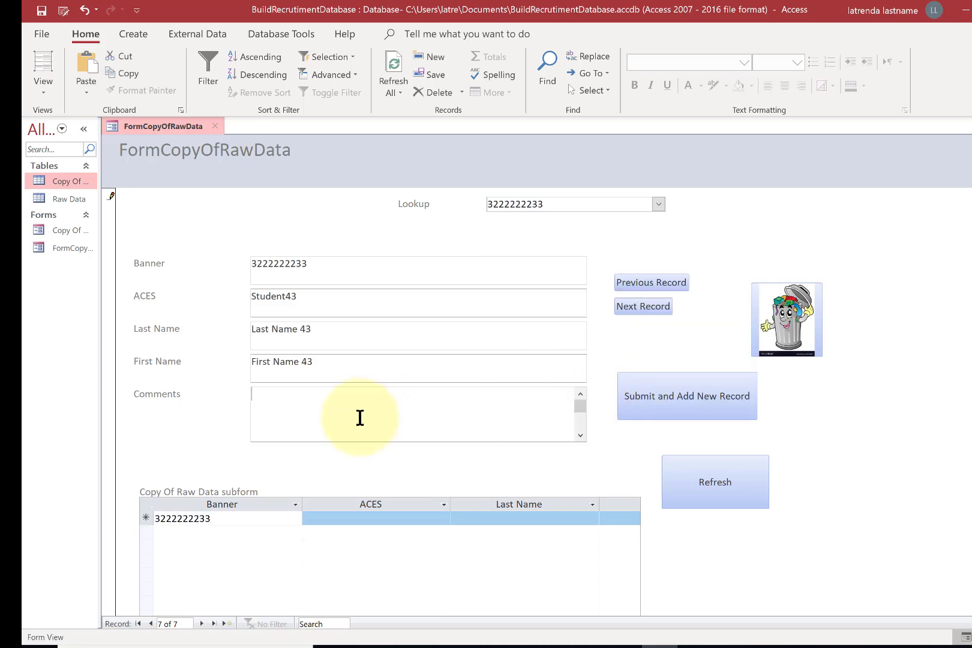
{"action": "type", "text": "yhreee"}
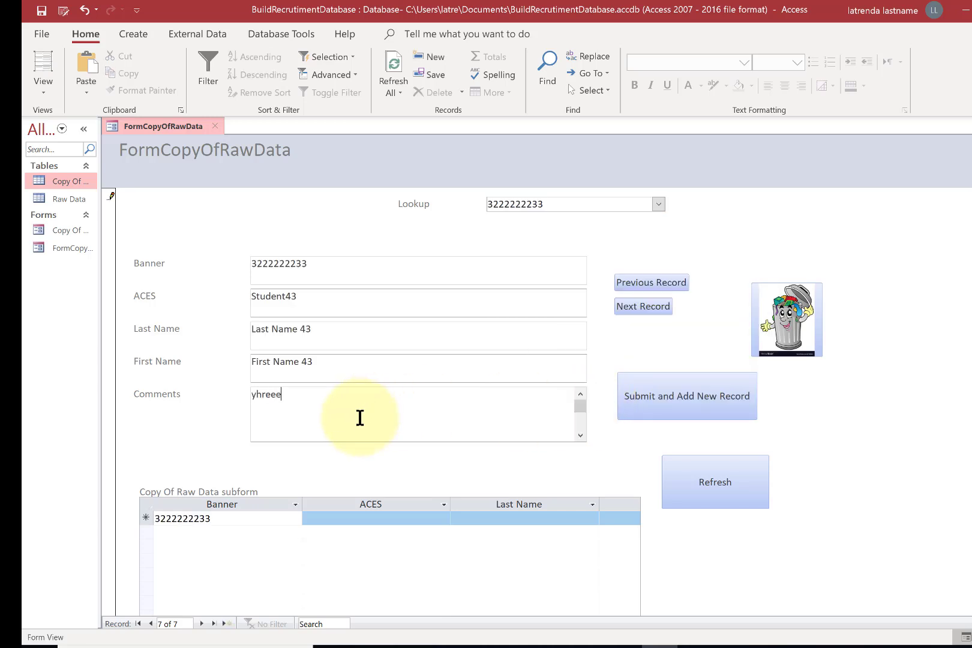
{"action": "left_click", "coordinate": [703, 413]}
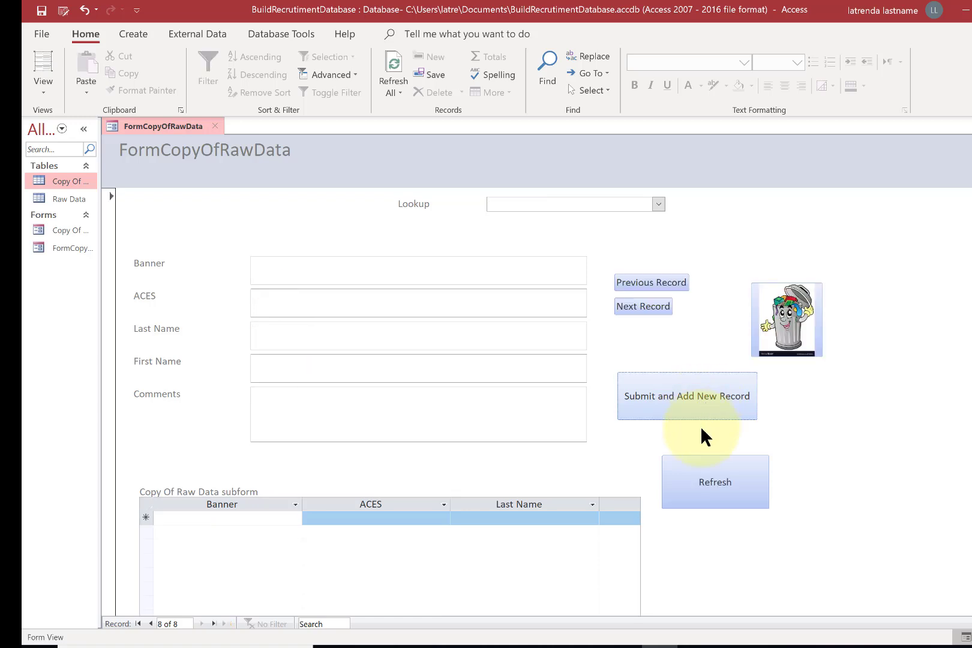
- Test the form's own Refresh button and reload the records with Refresh All
{"action": "left_click", "coordinate": [700, 477]}
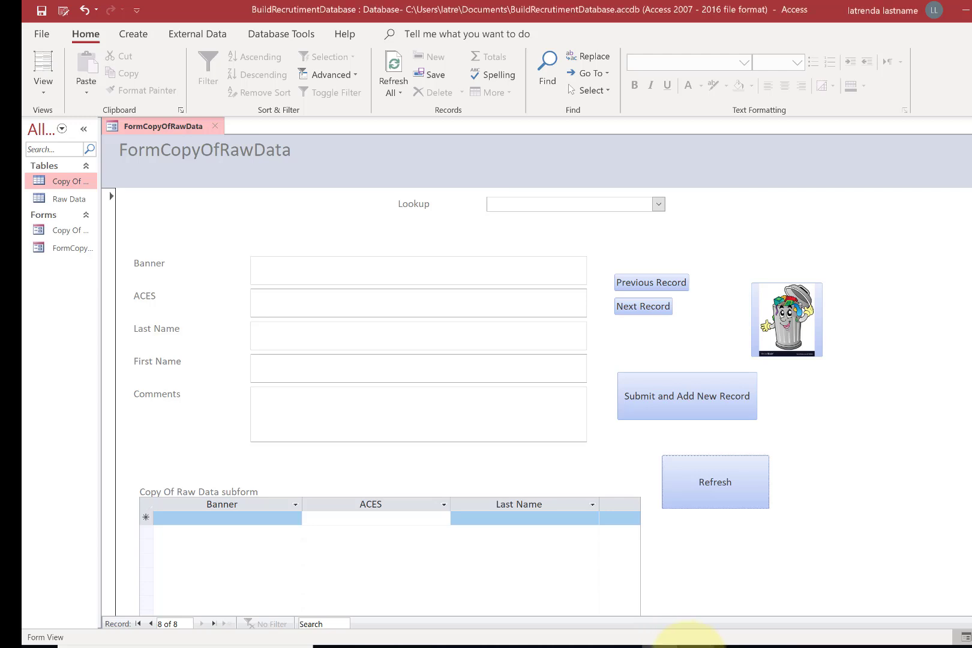
{"action": "left_click", "coordinate": [404, 81]}
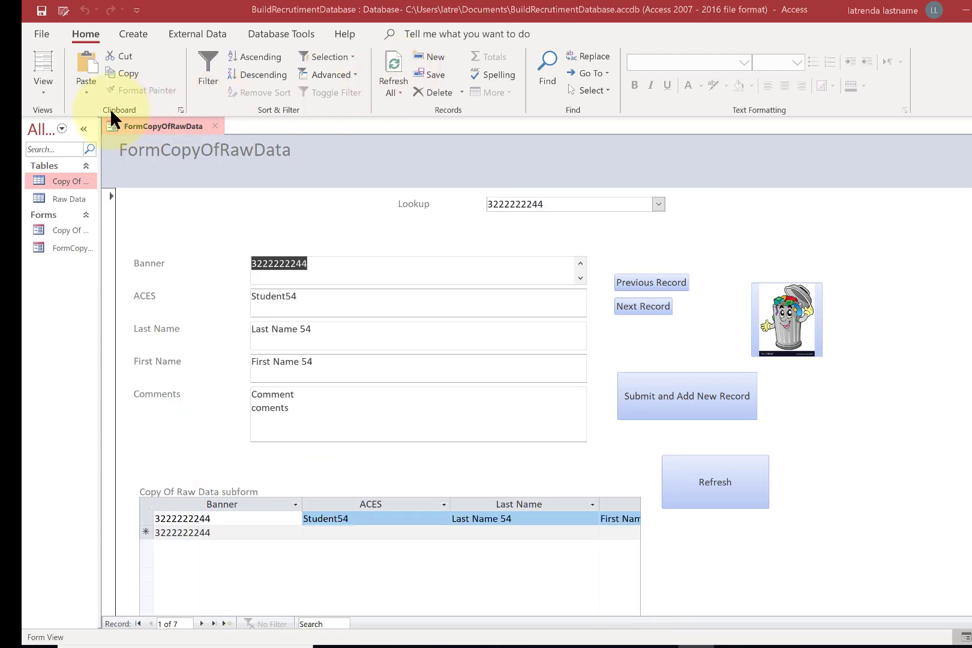
- Return the form to Design View and clear the Copy Of Raw Data subform's Link Master Fields property
{"action": "left_click", "coordinate": [43, 86]}
{"action": "left_click", "coordinate": [69, 182]}
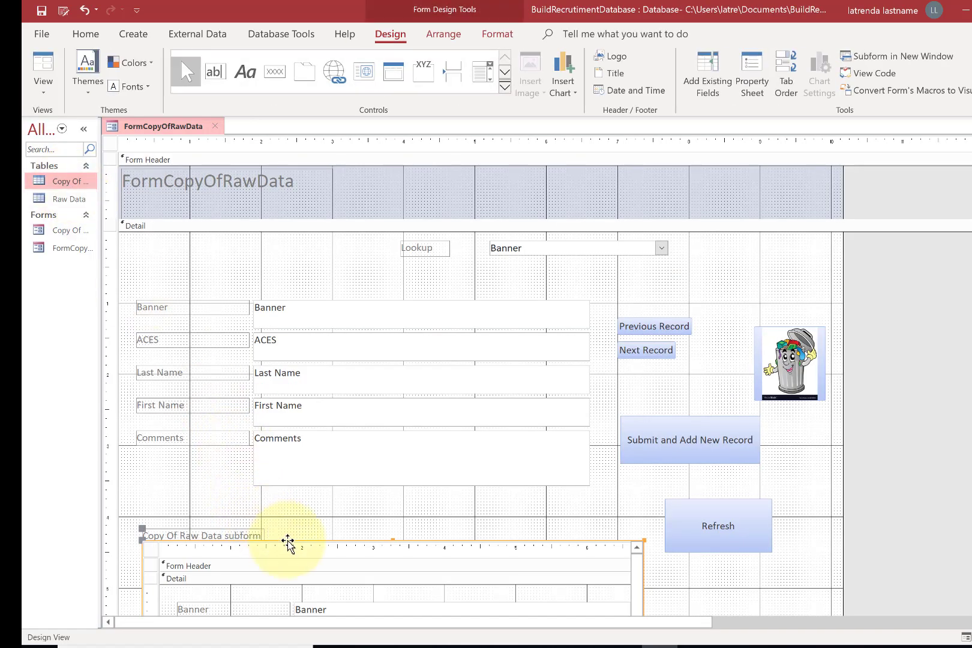
{"action": "left_click", "coordinate": [754, 72]}
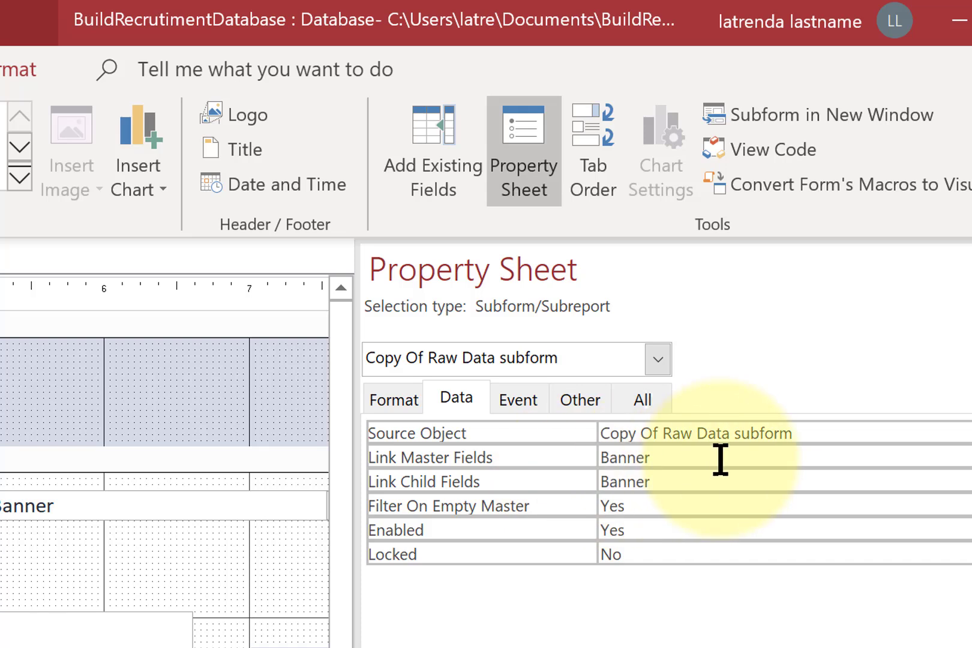
{"action": "left_click", "coordinate": [740, 459]}
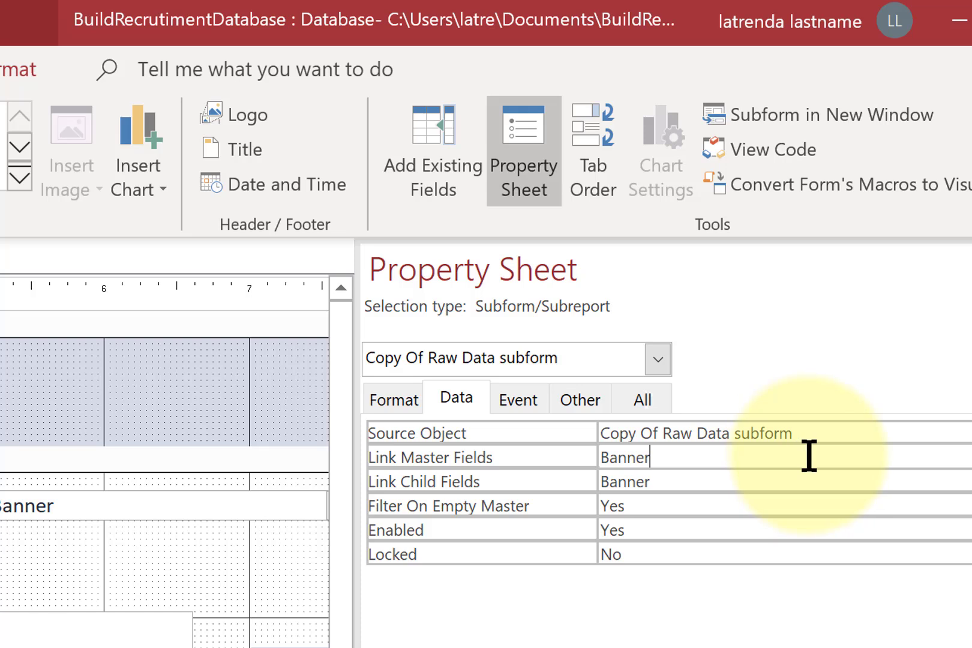
{"action": "key", "text": "BackSpace"}
{"action": "key", "text": "BackSpace"}
{"action": "key", "text": "BackSpace"}
{"action": "key", "text": "BackSpace"}
{"action": "key", "text": "BackSpace"}
{"action": "key", "text": "BackSpace"}
- Clear the subform's Link Child Fields property
{"action": "left_click", "coordinate": [750, 476]}
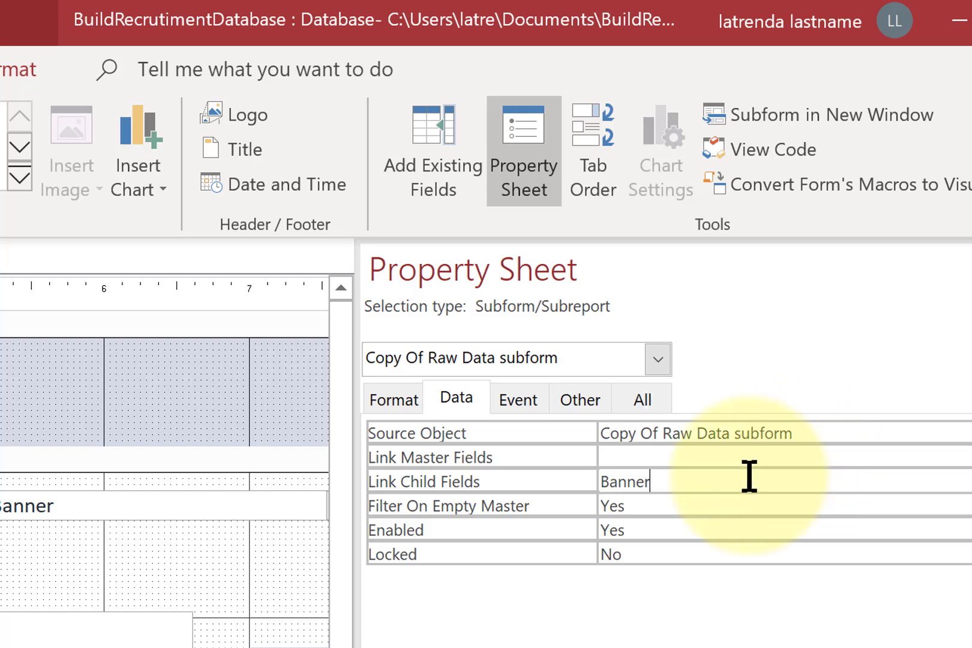
{"action": "key", "text": "BackSpace"}
{"action": "key", "text": "BackSpace"}
{"action": "key", "text": "BackSpace"}
{"action": "key", "text": "BackSpace"}
{"action": "key", "text": "BackSpace"}
{"action": "key", "text": "BackSpace"}
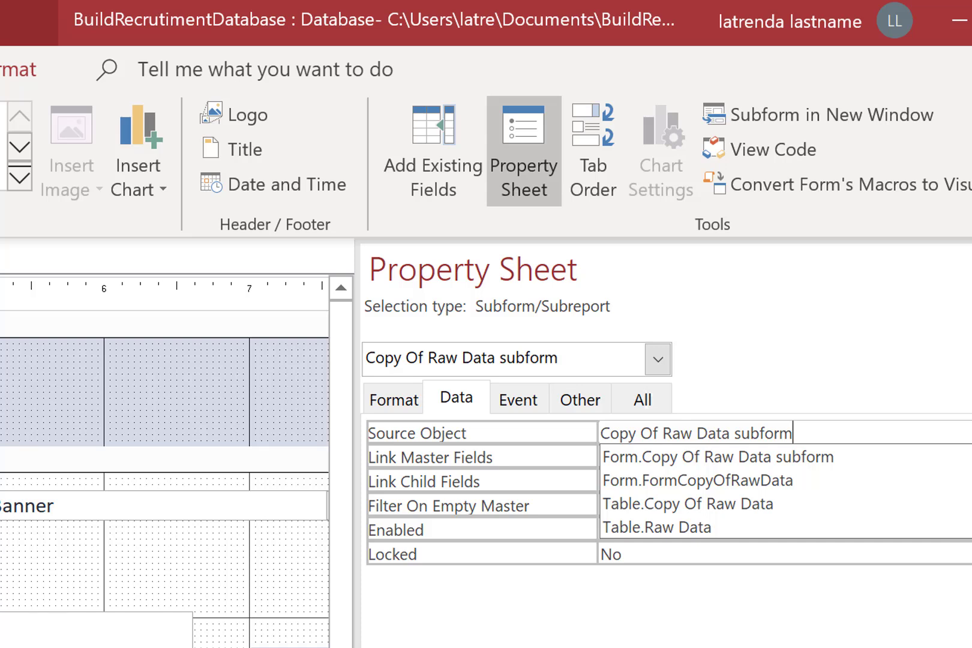
- Set the subform's Source Object to Table.Copy Of Raw Data
{"action": "left_click", "coordinate": [963, 503]}
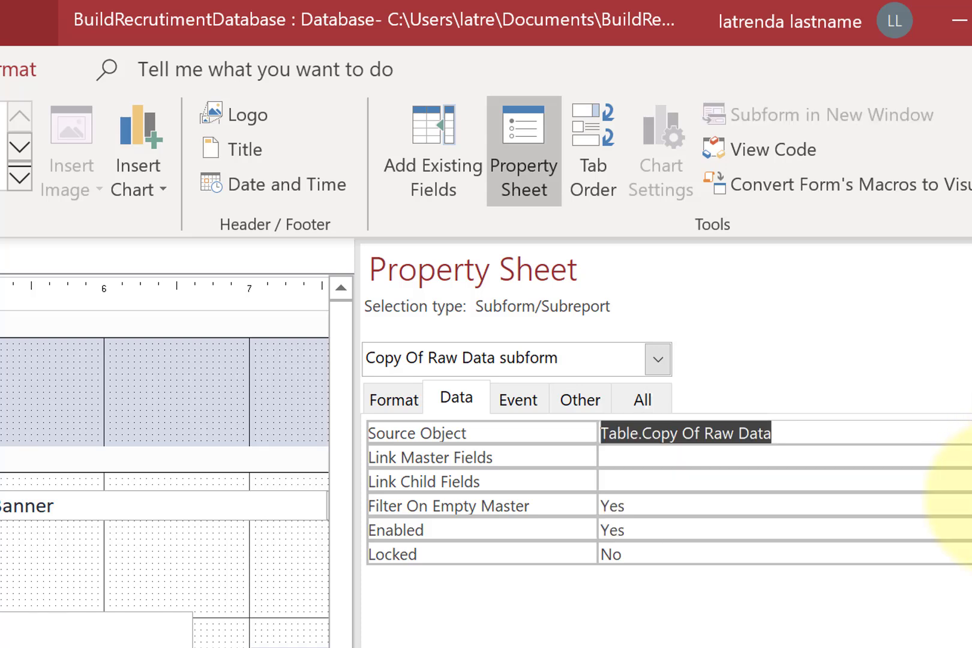
{"action": "left_click", "coordinate": [521, 400]}
{"action": "left_click", "coordinate": [581, 402]}
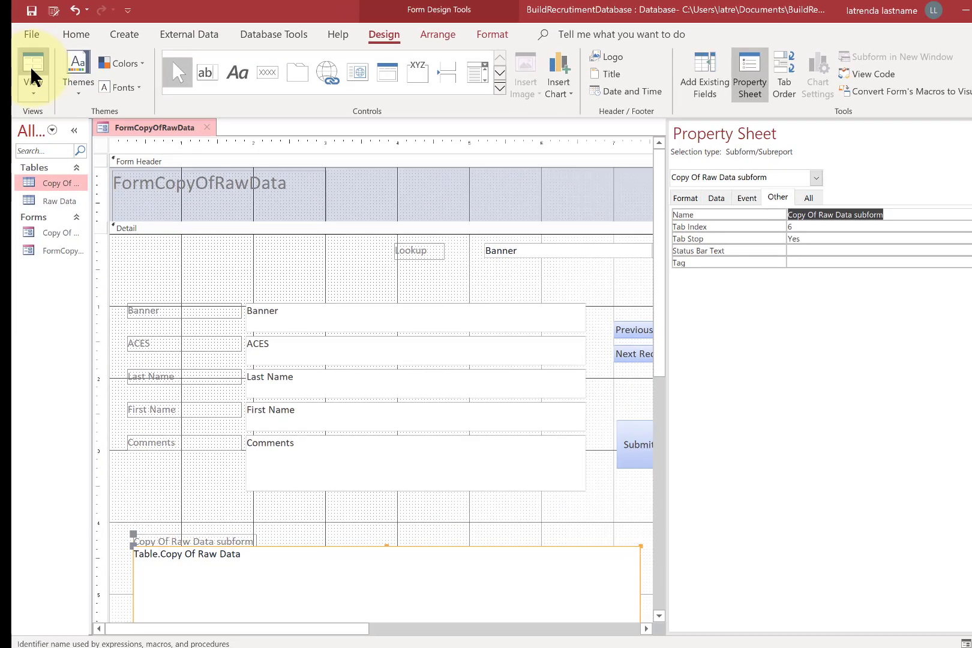
- In Form View, submit a new record for Student44 with the comment "student 44 comments" and test the form's Refresh button
{"action": "left_click", "coordinate": [31, 66]}
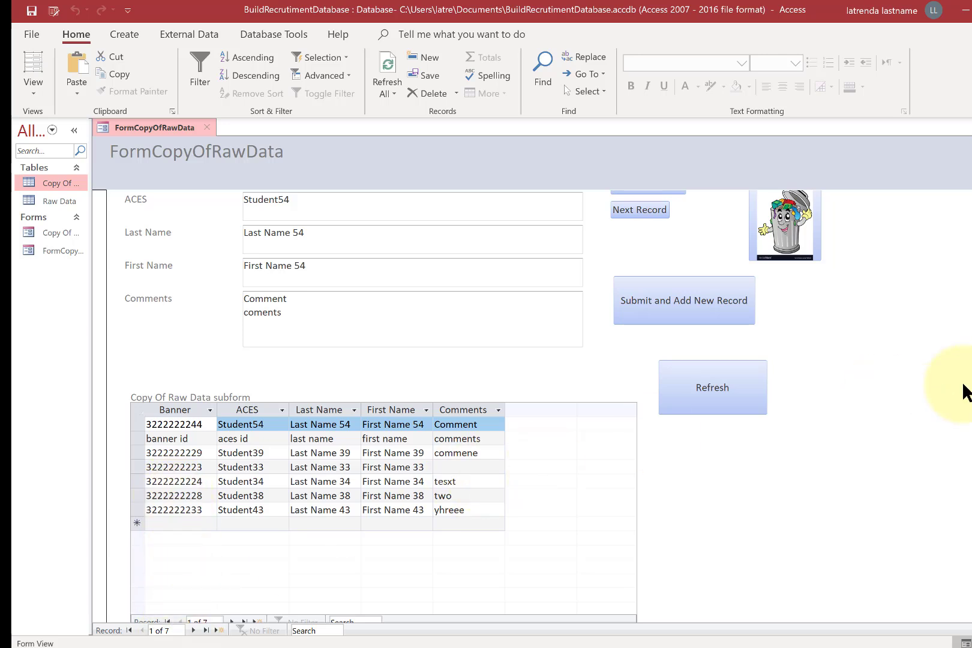
{"action": "scroll", "coordinate": [963, 389], "scroll_direction": "up", "scroll_amount": 2}
{"action": "left_click", "coordinate": [670, 396]}
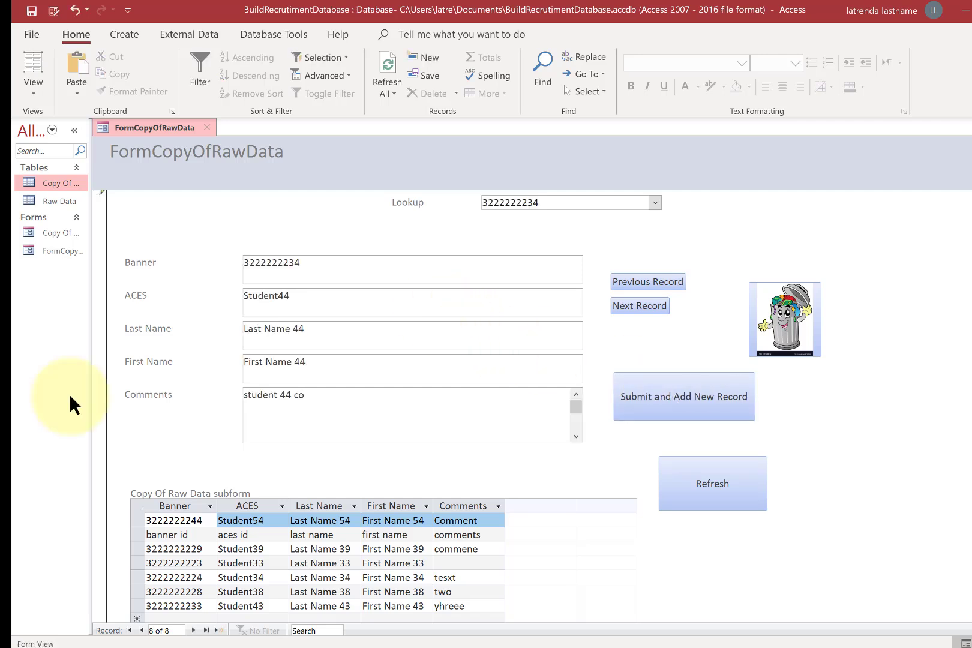
{"action": "type", "text": "mments"}
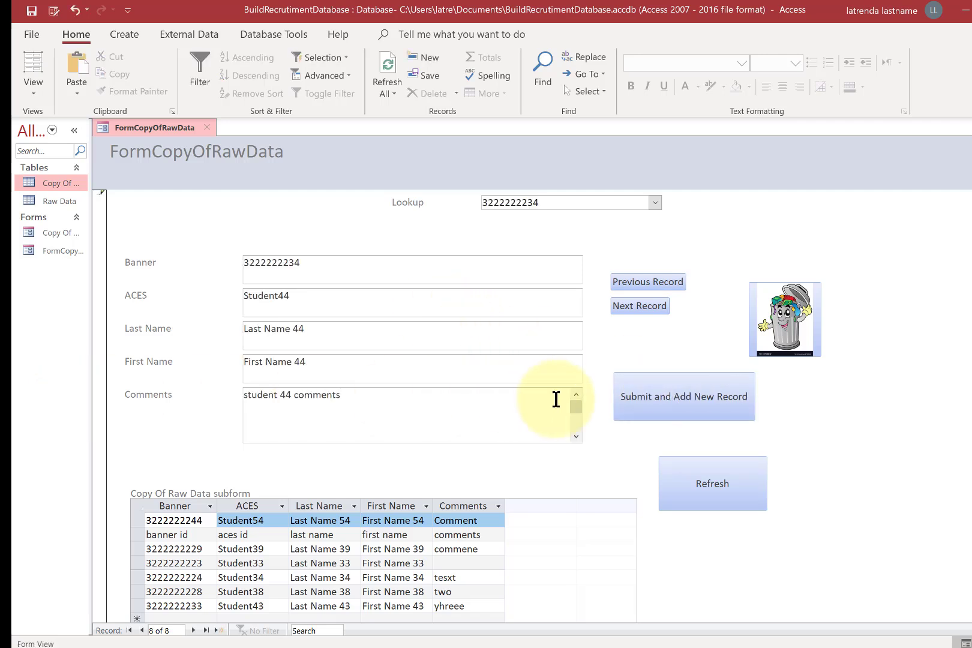
{"action": "left_click", "coordinate": [628, 397]}
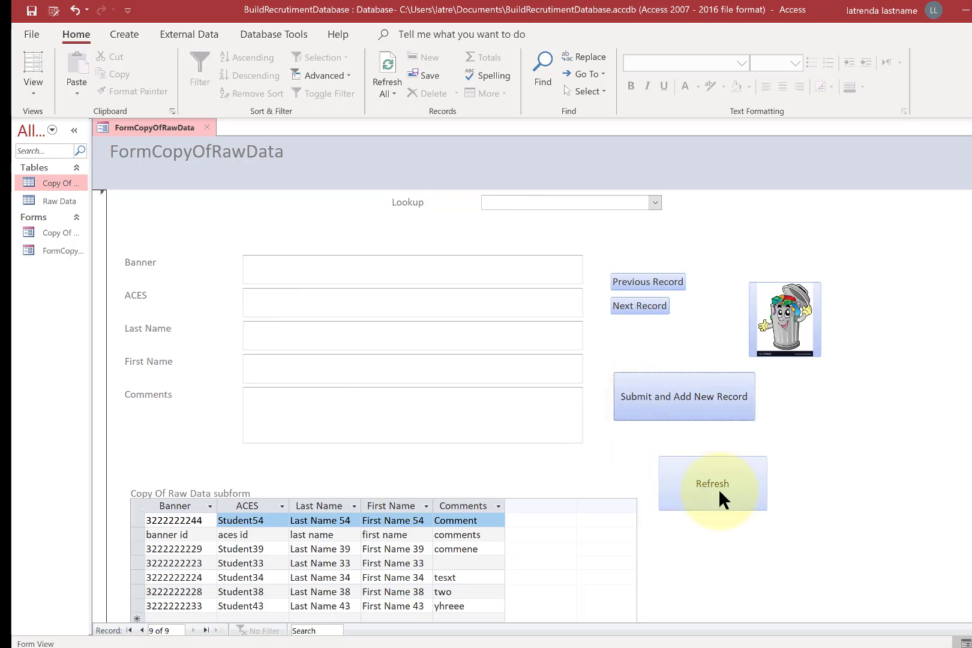
{"action": "scroll", "coordinate": [958, 546], "scroll_direction": "down", "scroll_amount": 3}
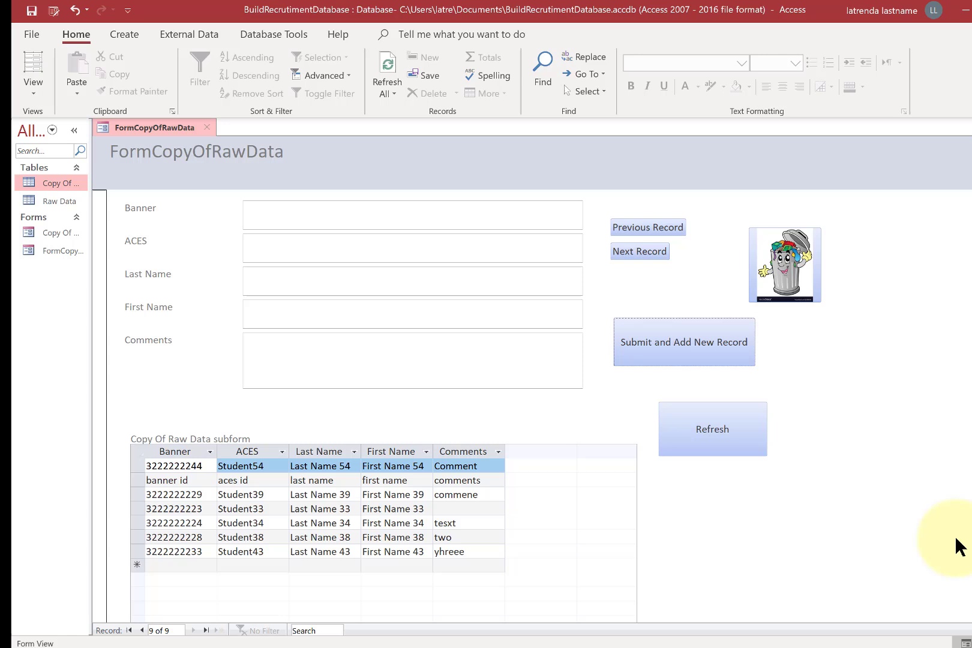
{"action": "left_click", "coordinate": [747, 445]}
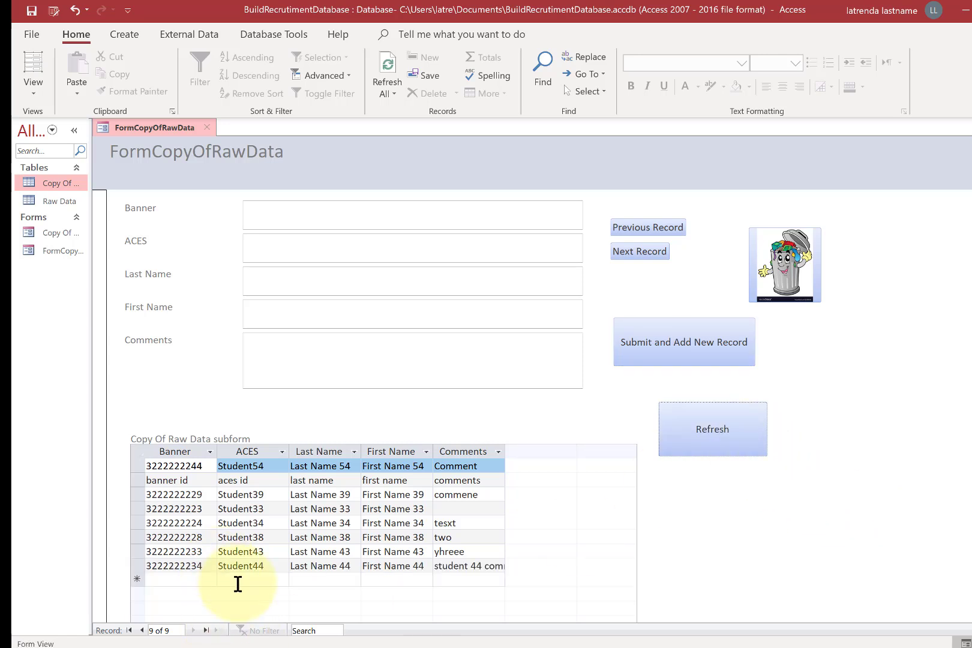
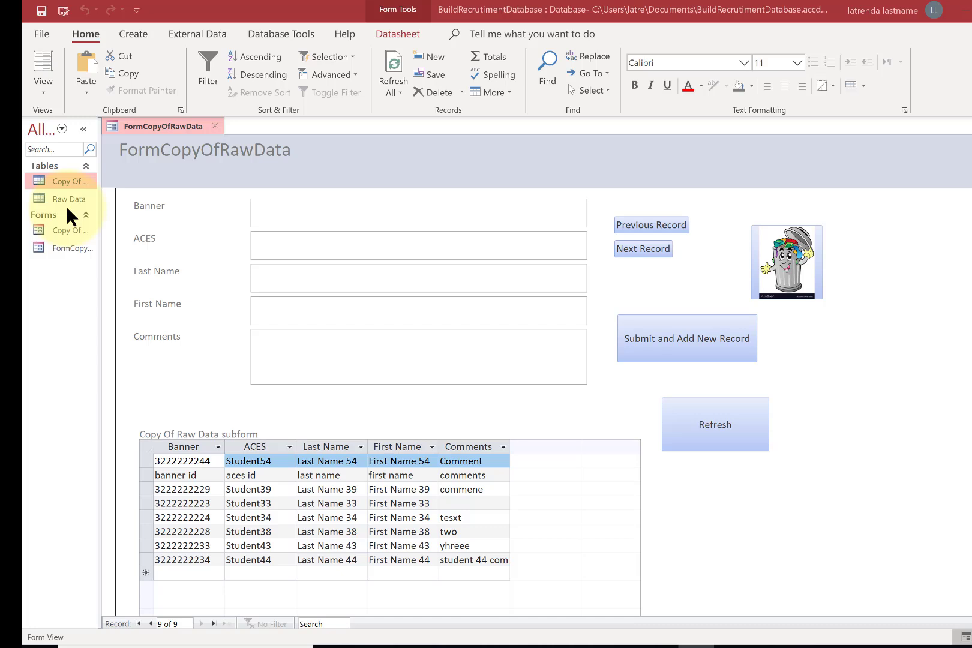
- Return the form to Design View and close the property sheet
{"action": "left_click", "coordinate": [42, 96]}
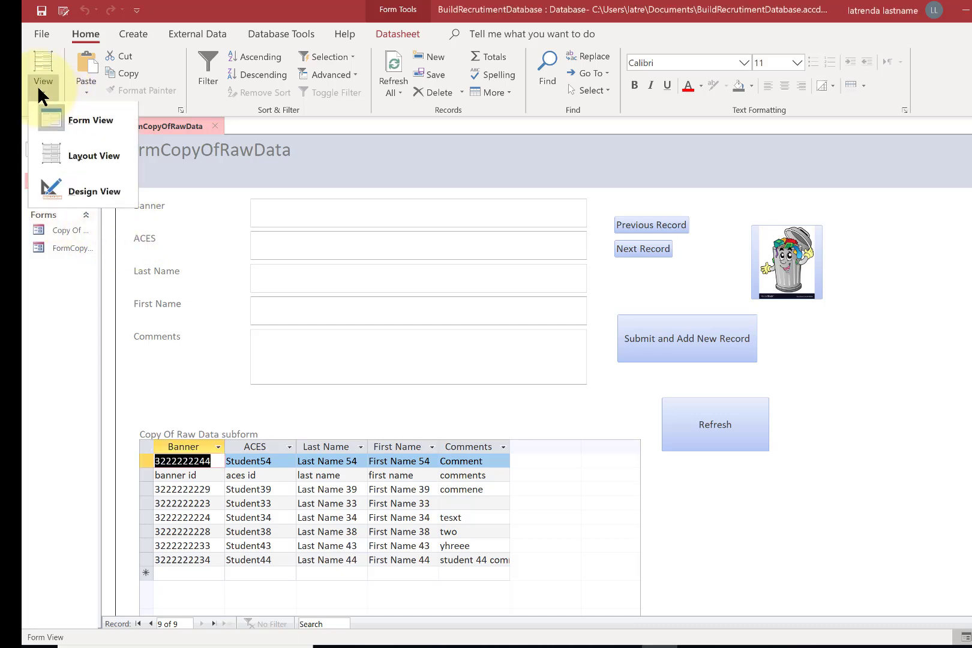
{"action": "left_click", "coordinate": [63, 193]}
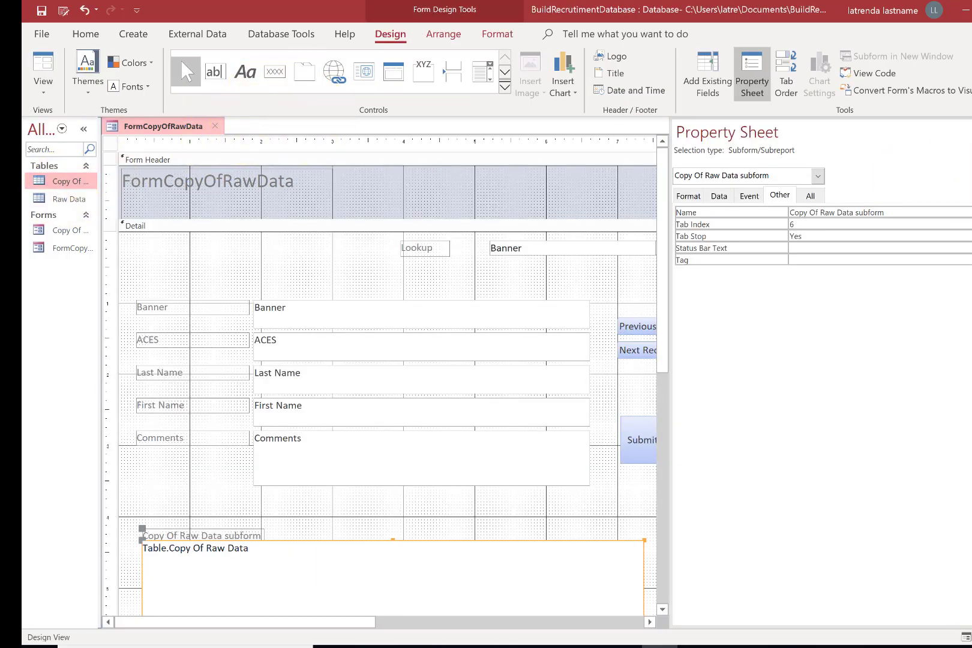
{"action": "key", "text": "F4"}
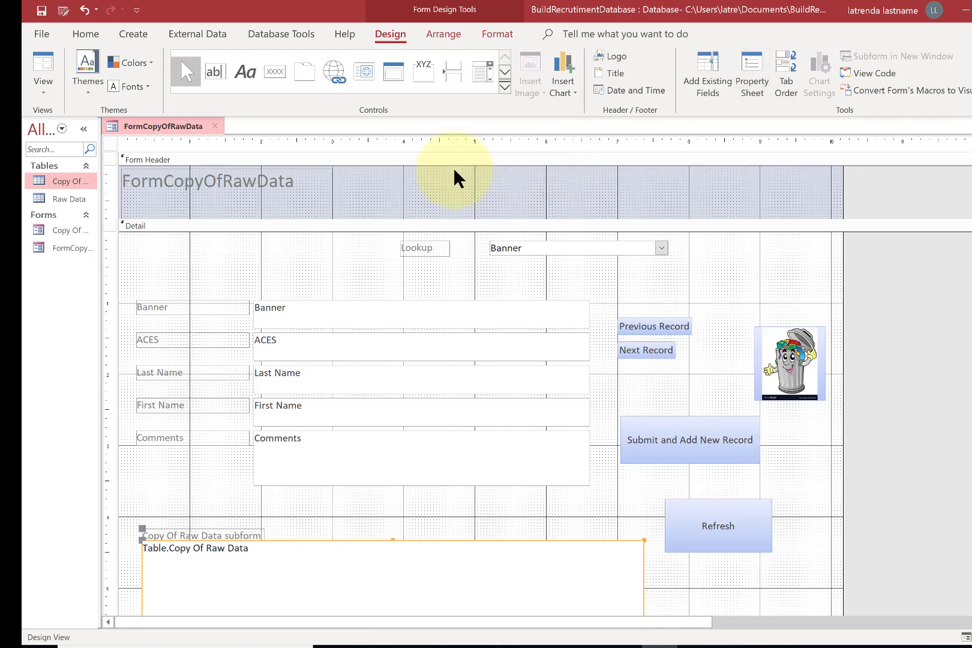
- Place a new command button below the Refresh button and review the wizard's action categories, ending with Miscellaneous
{"action": "left_click", "coordinate": [273, 71]}
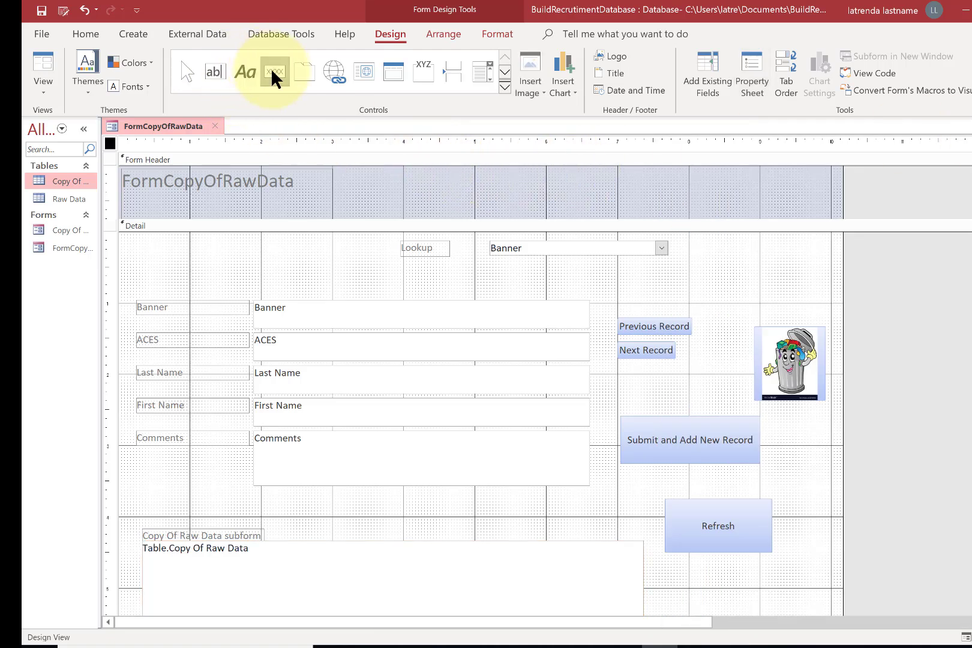
{"action": "left_click_drag", "start_coordinate": [655, 582], "coordinate": [724, 606]}
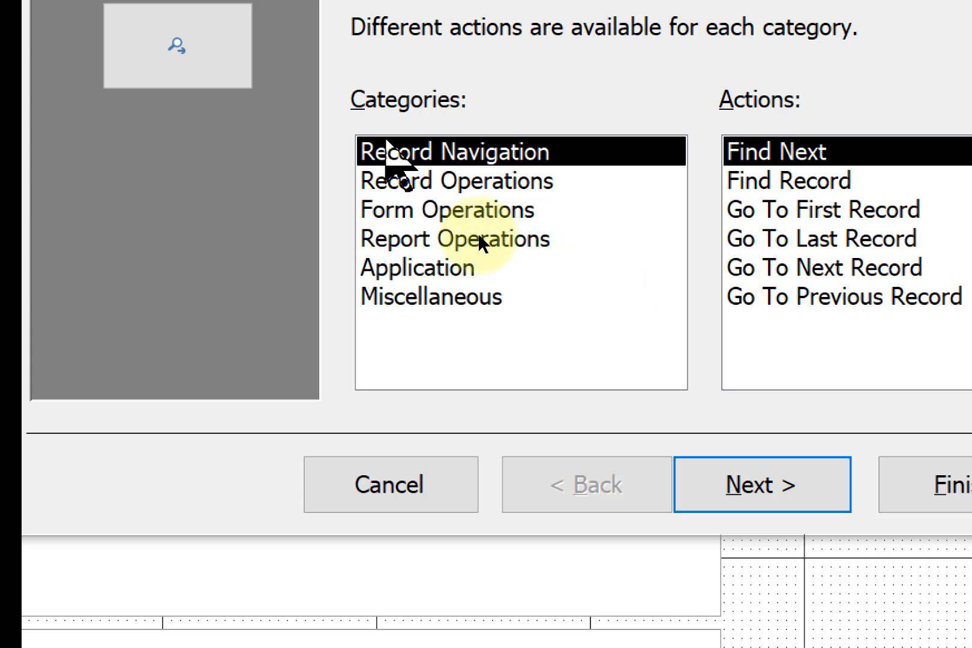
{"action": "left_click", "coordinate": [401, 188]}
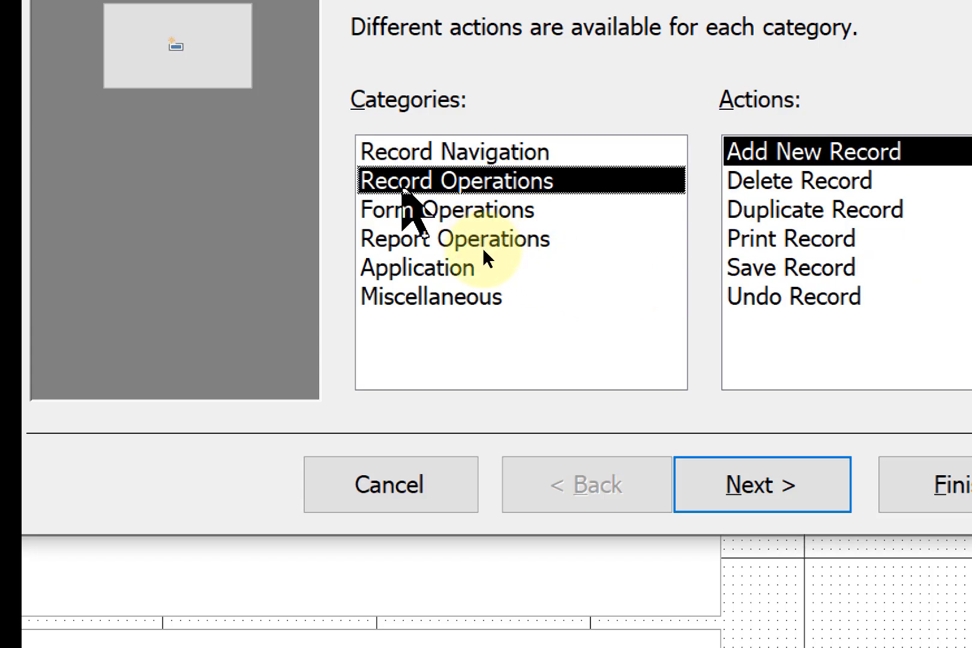
{"action": "left_click", "coordinate": [405, 215]}
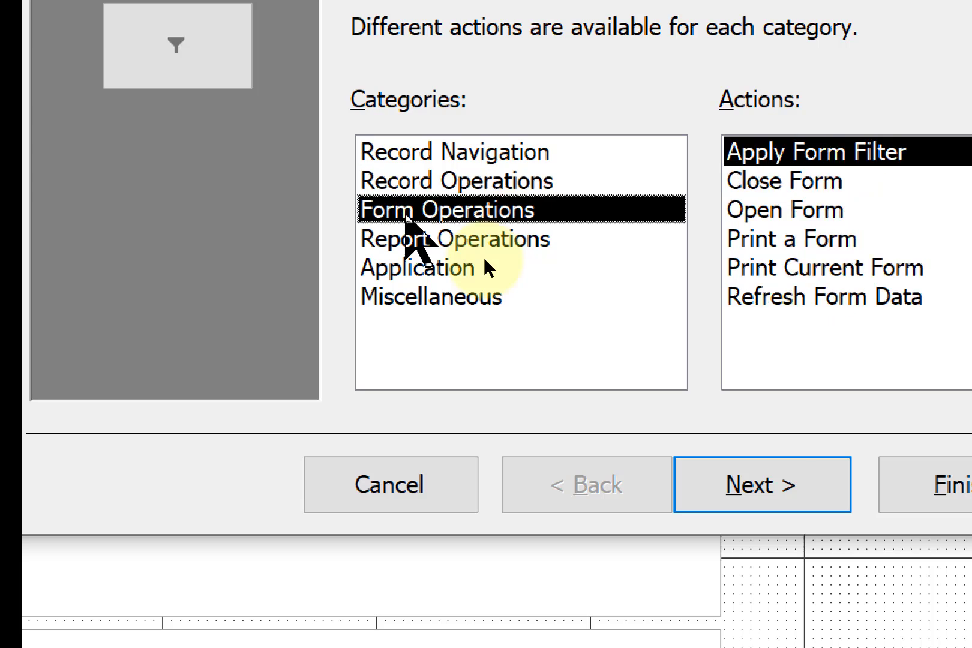
{"action": "left_click", "coordinate": [407, 264]}
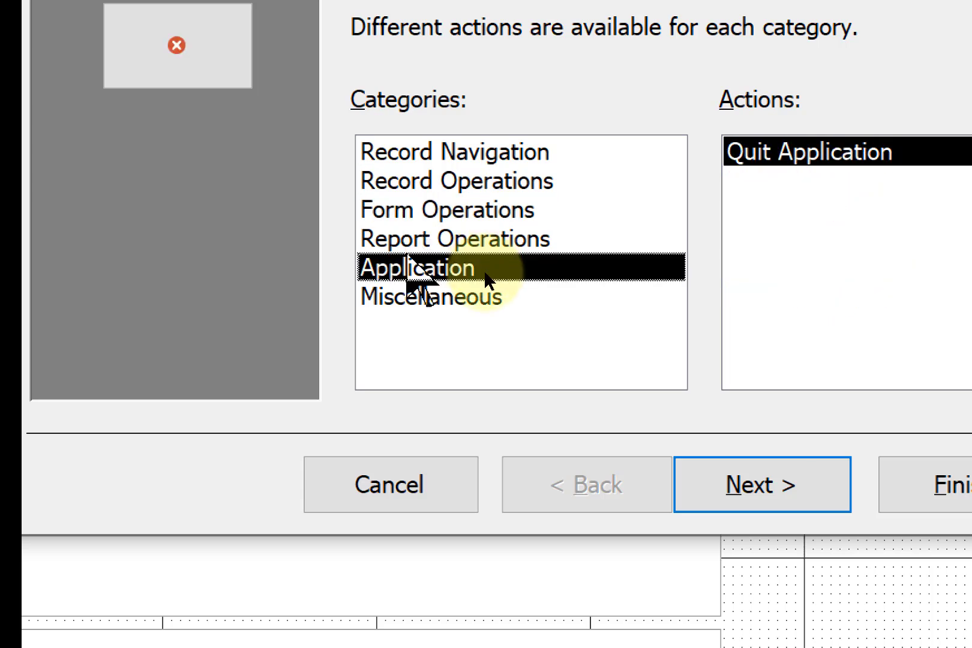
{"action": "left_click", "coordinate": [436, 243]}
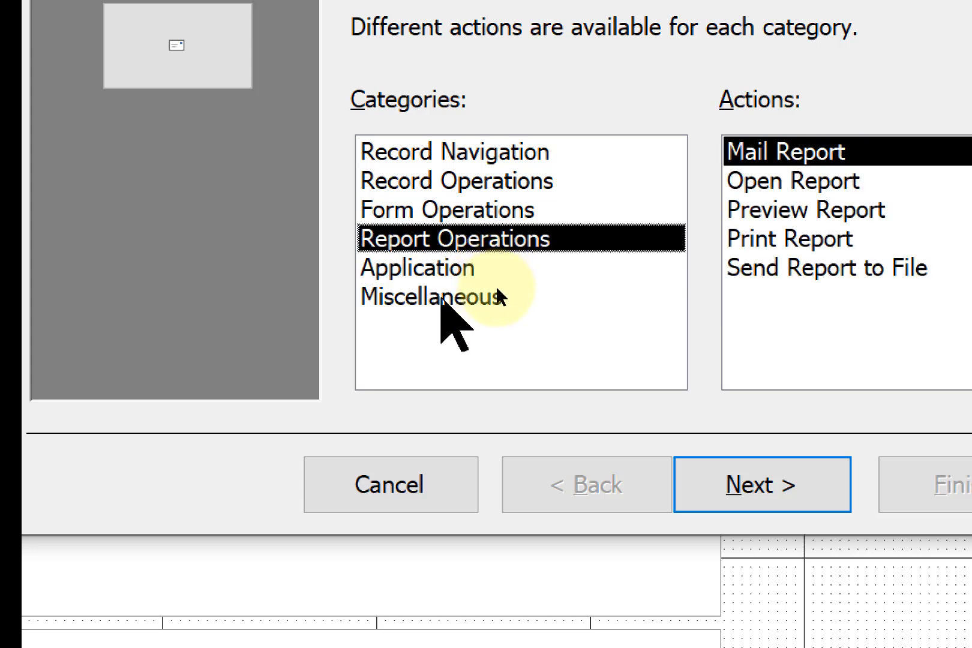
{"action": "left_click", "coordinate": [442, 303]}
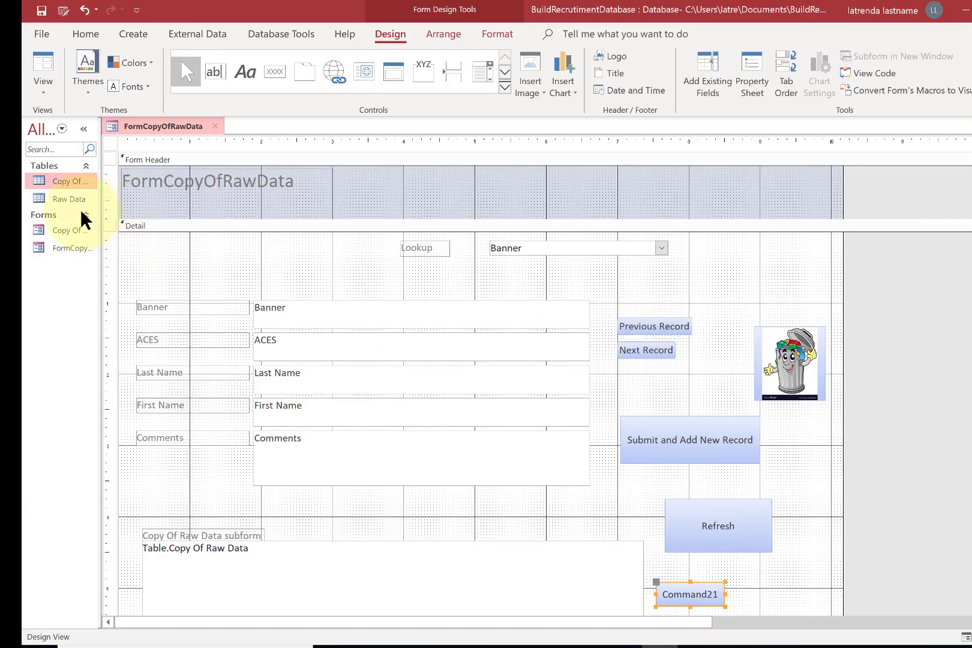
- Open the Copy Of Raw Data table and design a new query on it that includes all its fields
{"action": "double_click", "coordinate": [70, 181]}
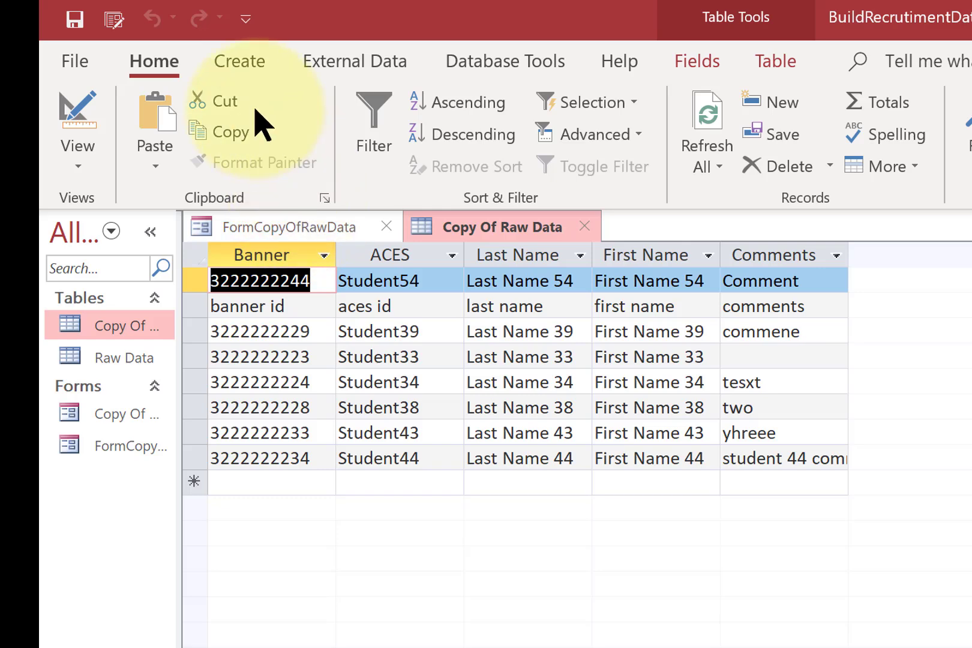
{"action": "left_click", "coordinate": [240, 61]}
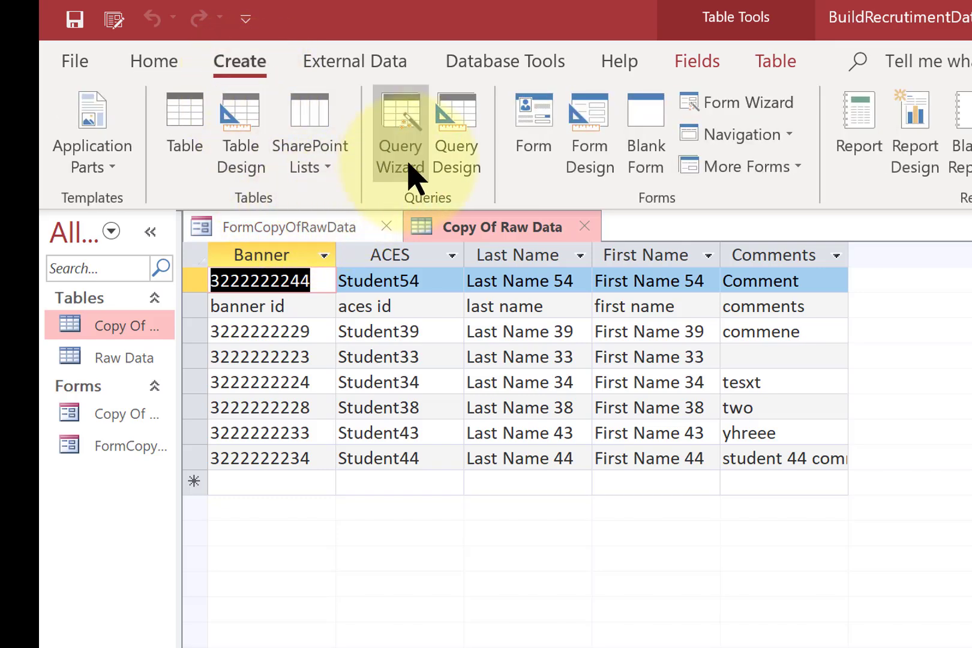
{"action": "left_click", "coordinate": [452, 114]}
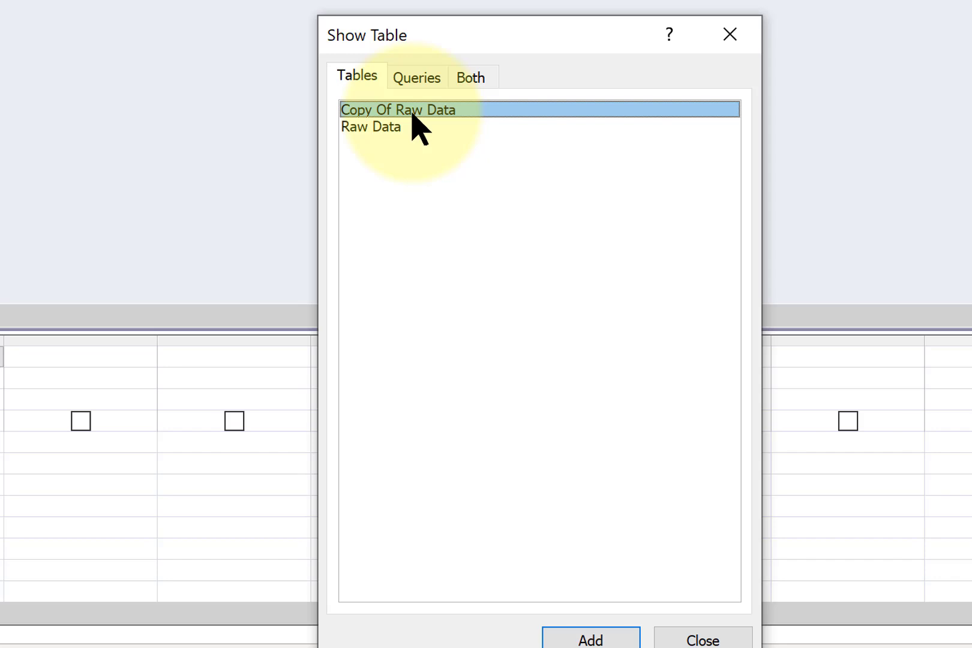
{"action": "left_click", "coordinate": [600, 639]}
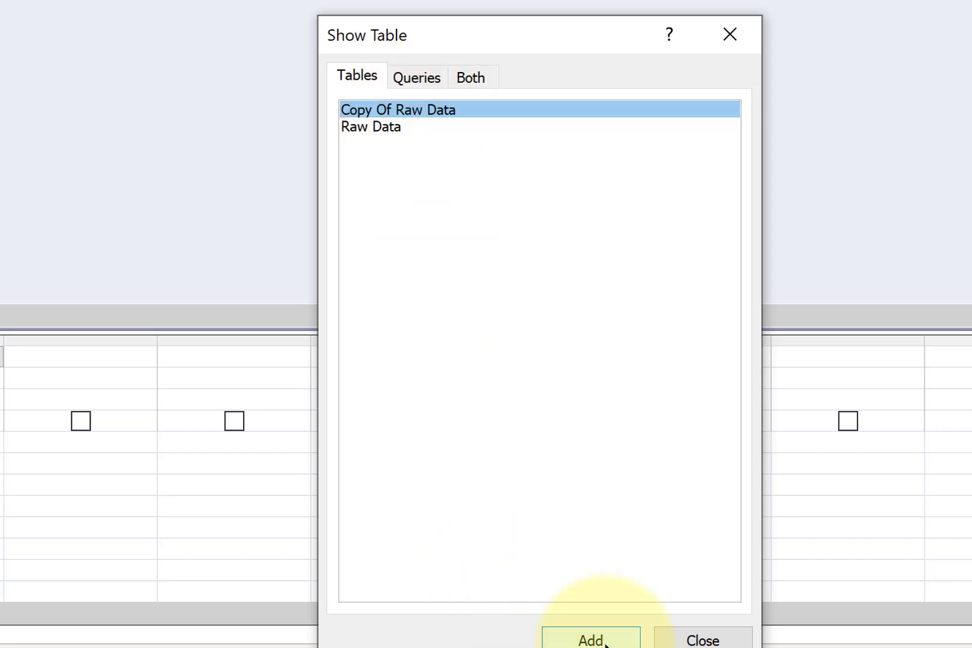
{"action": "left_click", "coordinate": [730, 37]}
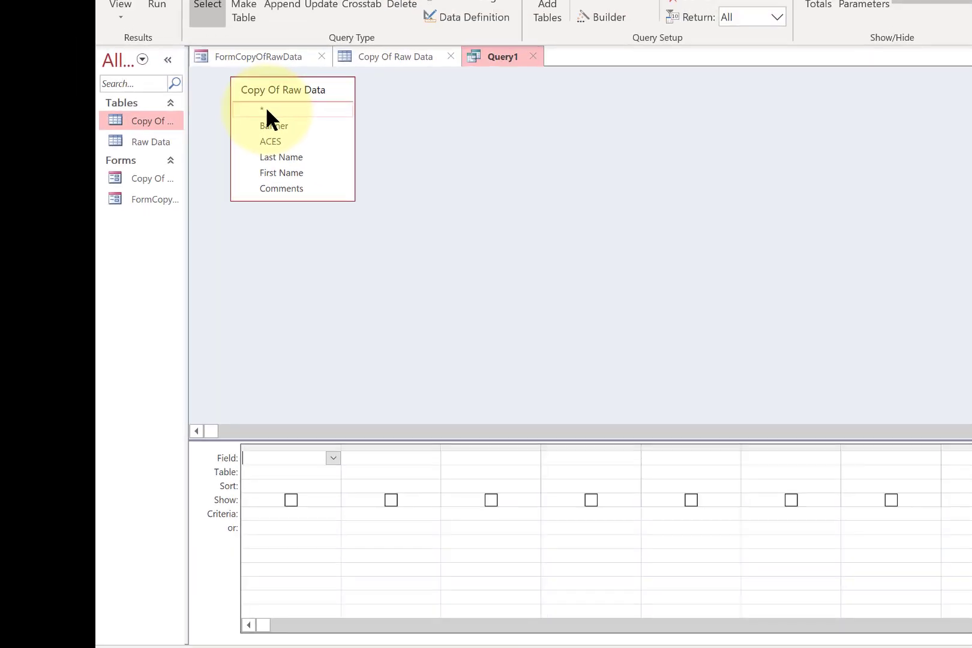
{"action": "left_click_drag", "start_coordinate": [265, 106], "coordinate": [289, 458]}
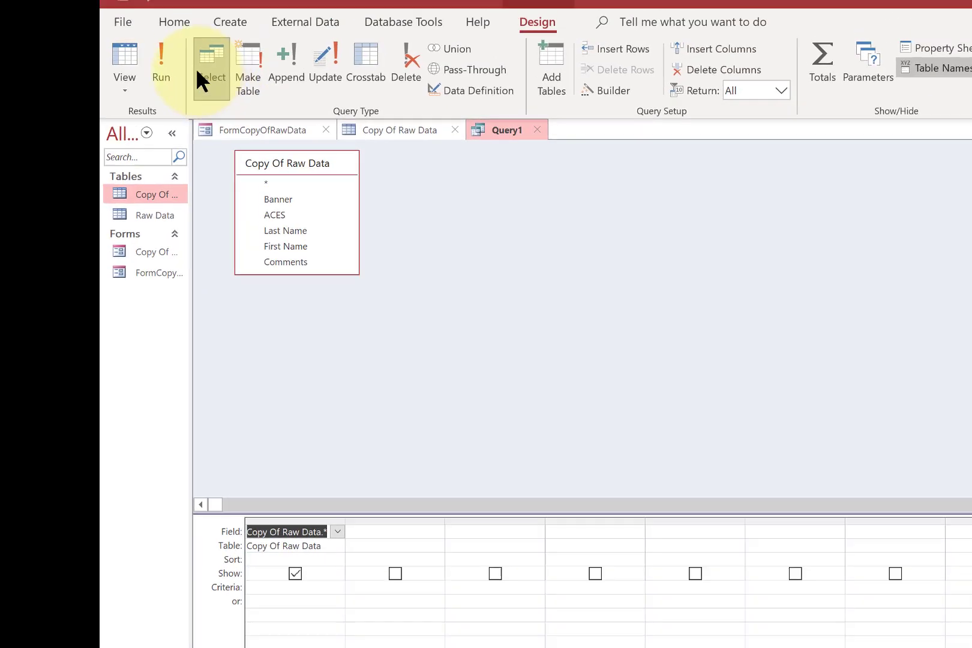
- Run the query and save it as QueryCopyOfRaw
{"action": "left_click", "coordinate": [162, 66]}
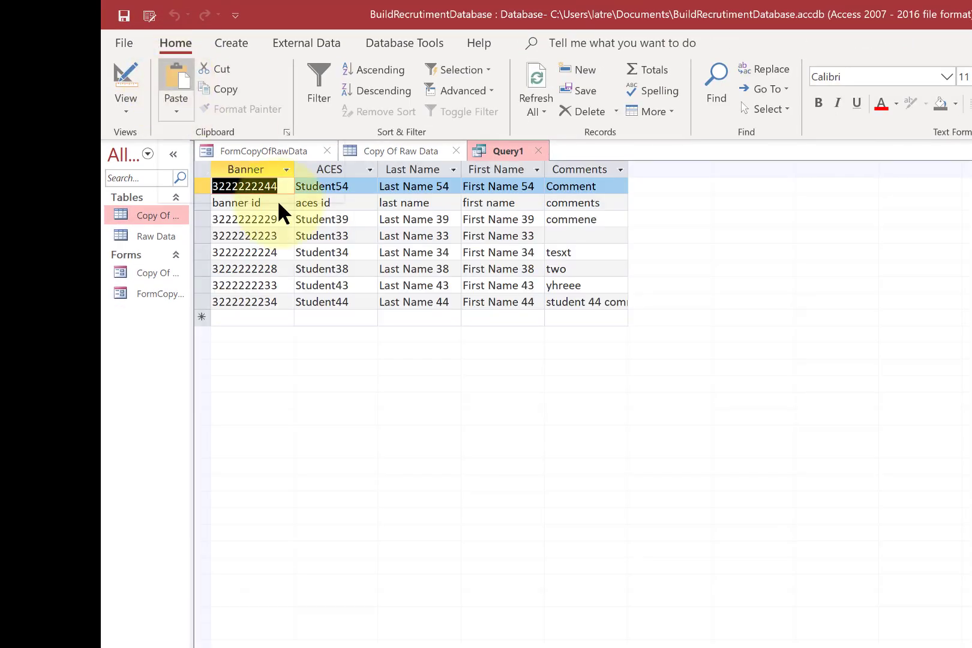
{"action": "left_click", "coordinate": [129, 15]}
{"action": "type", "text": "Q"}
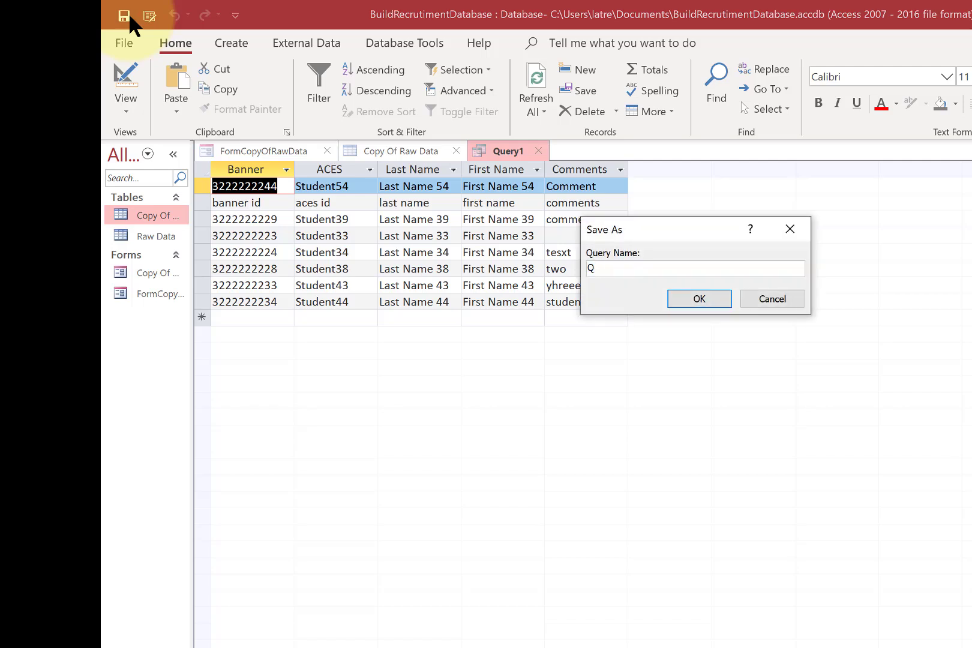
{"action": "type", "text": "ueryCopyOfRaw"}
{"action": "key", "text": "Return"}
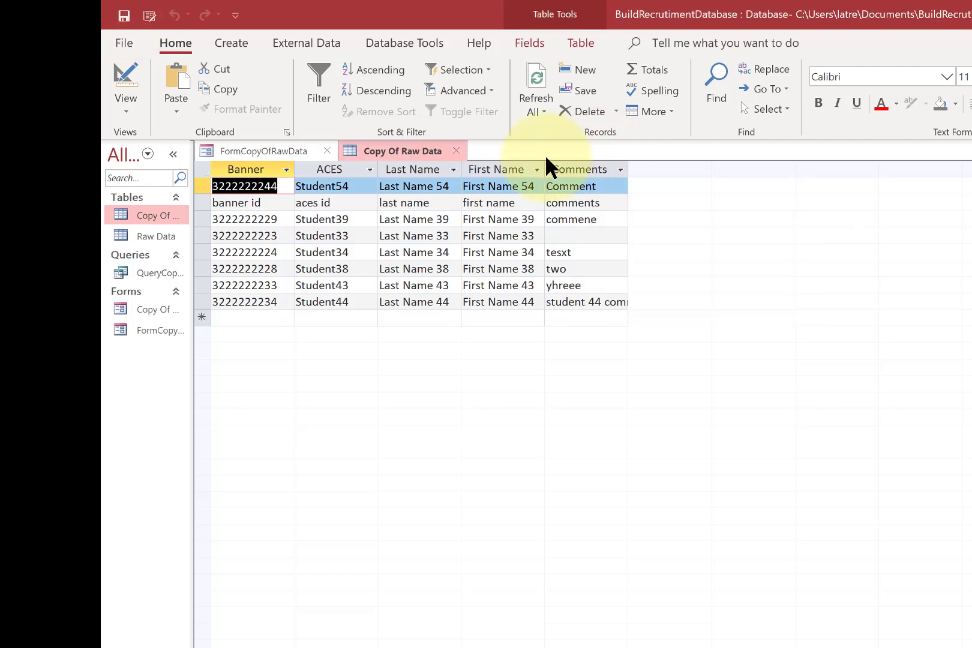
- Close the Copy Of Raw Data table and delete the unfinished command button below Refresh from the form
{"action": "left_click", "coordinate": [459, 150]}
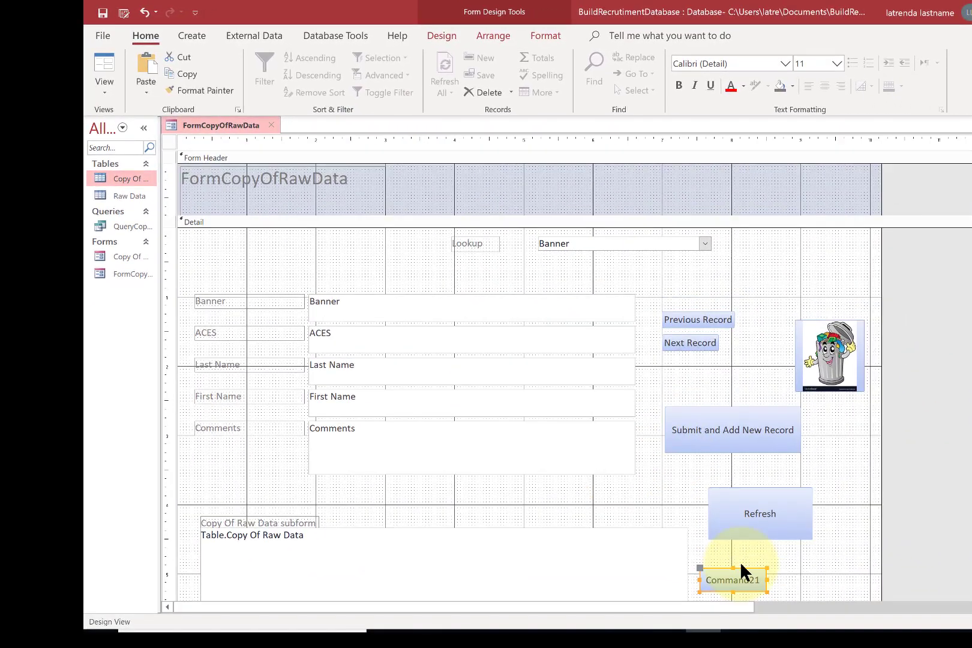
{"action": "key", "text": "Delete"}
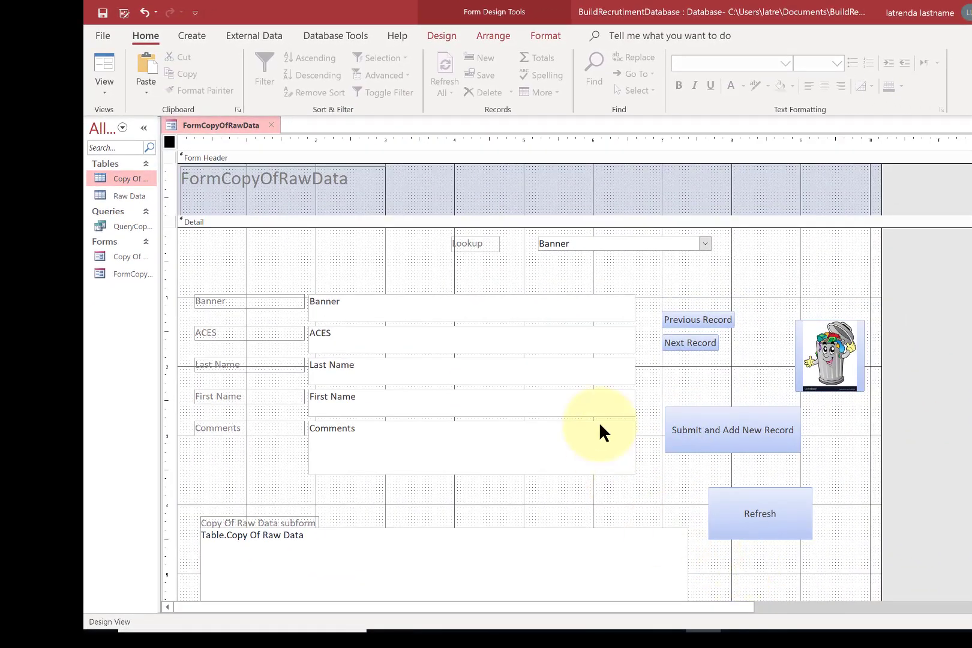
- Draw a new command button below Refresh on the form and assign it the Run Query action from the Miscellaneous category
{"action": "left_click", "coordinate": [92, 87]}
{"action": "left_click", "coordinate": [115, 186]}
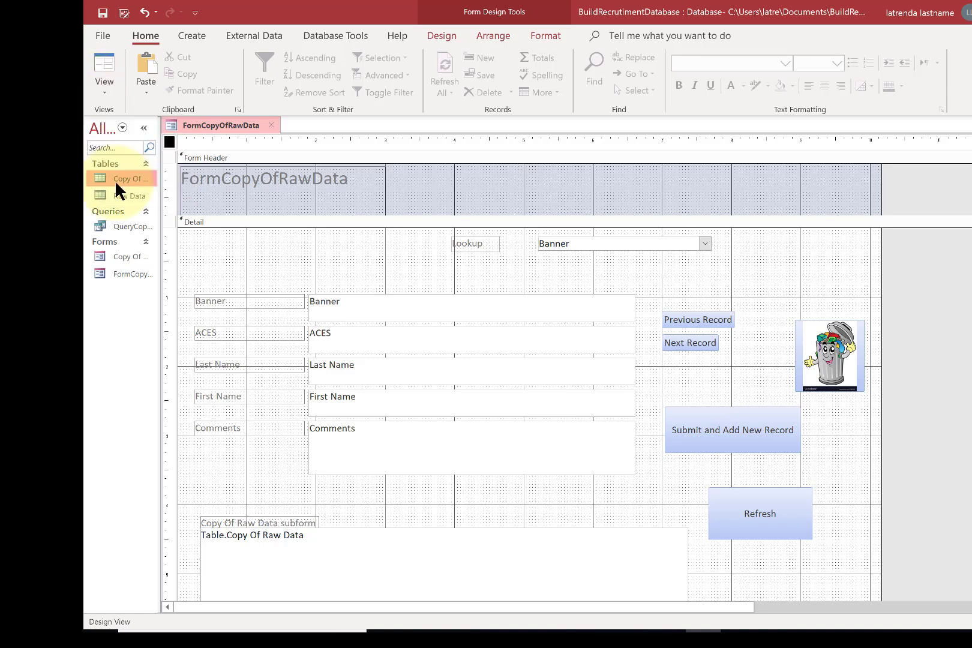
{"action": "left_click", "coordinate": [429, 41]}
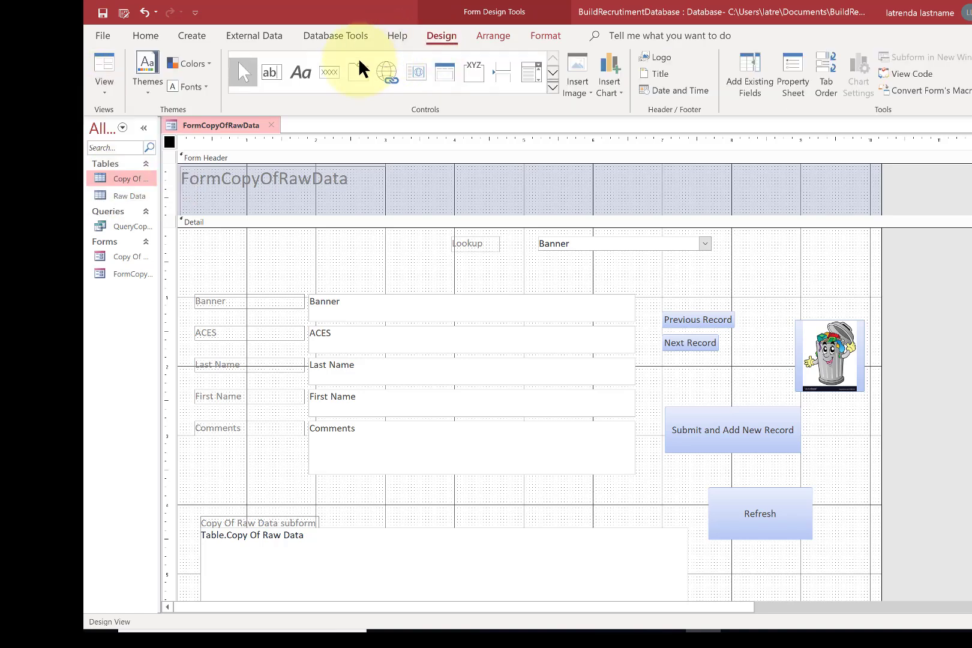
{"action": "left_click", "coordinate": [330, 73]}
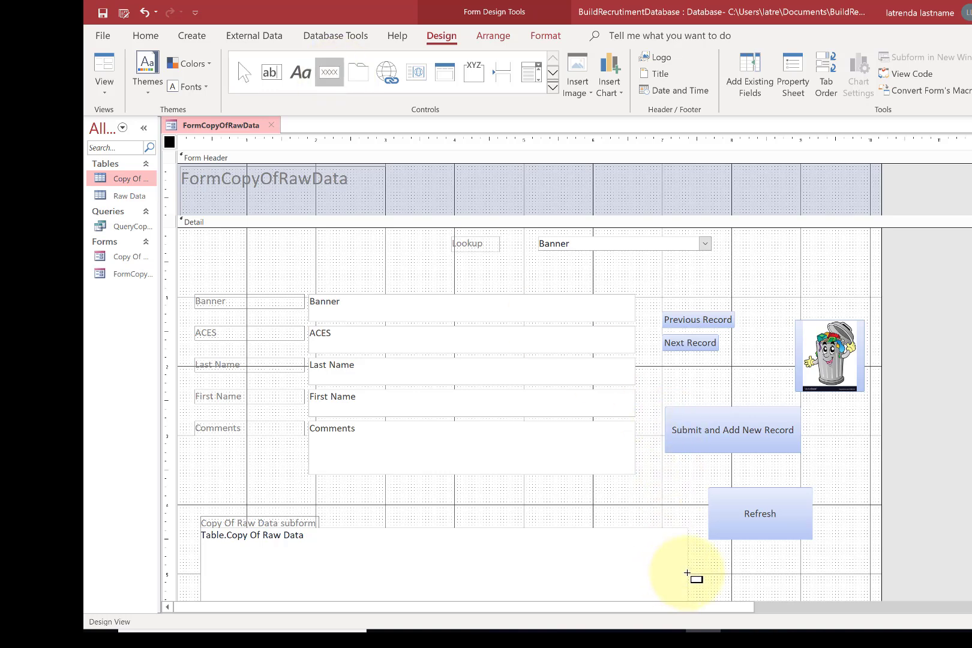
{"action": "left_click_drag", "start_coordinate": [702, 571], "coordinate": [794, 594]}
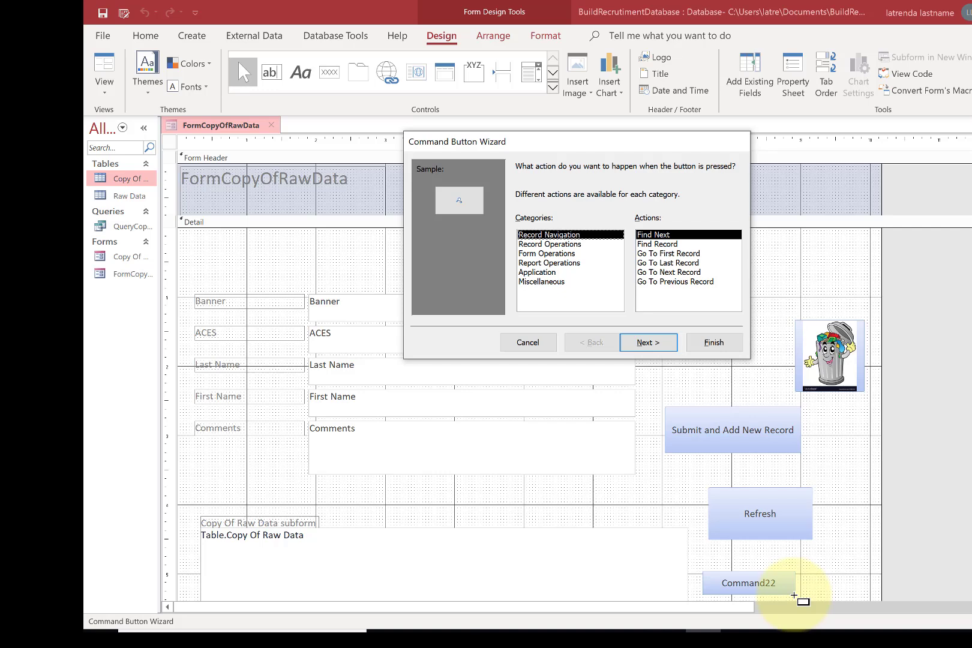
{"action": "left_click", "coordinate": [557, 282]}
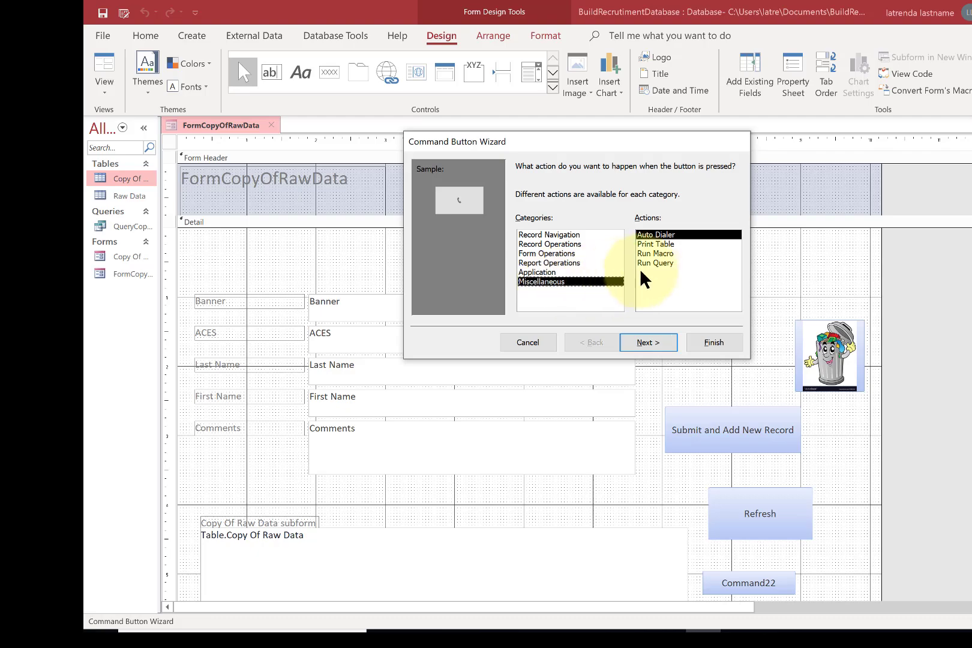
{"action": "left_click", "coordinate": [654, 263]}
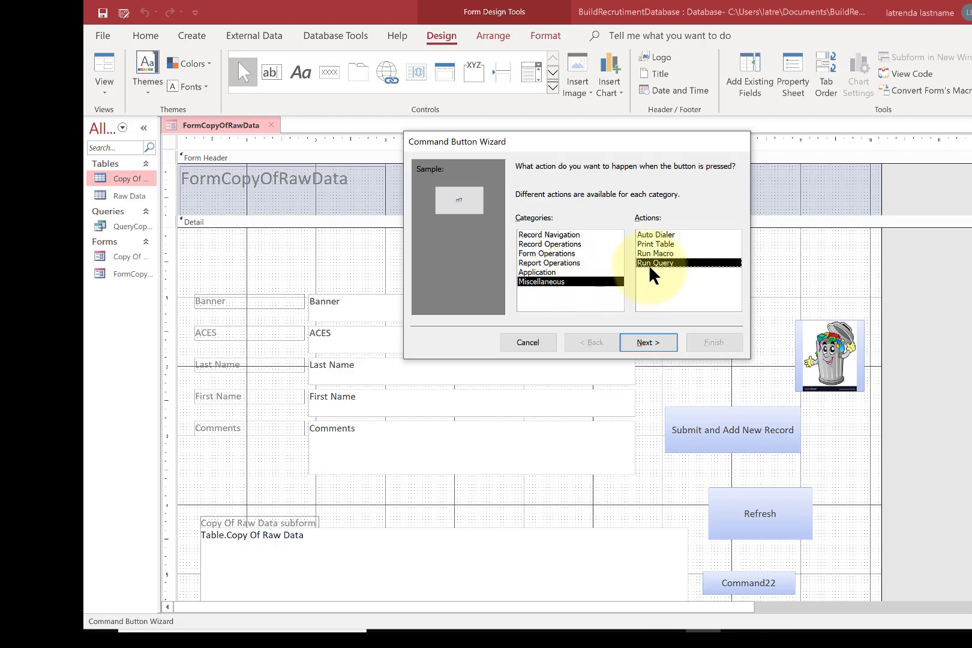
{"action": "left_click", "coordinate": [658, 344]}
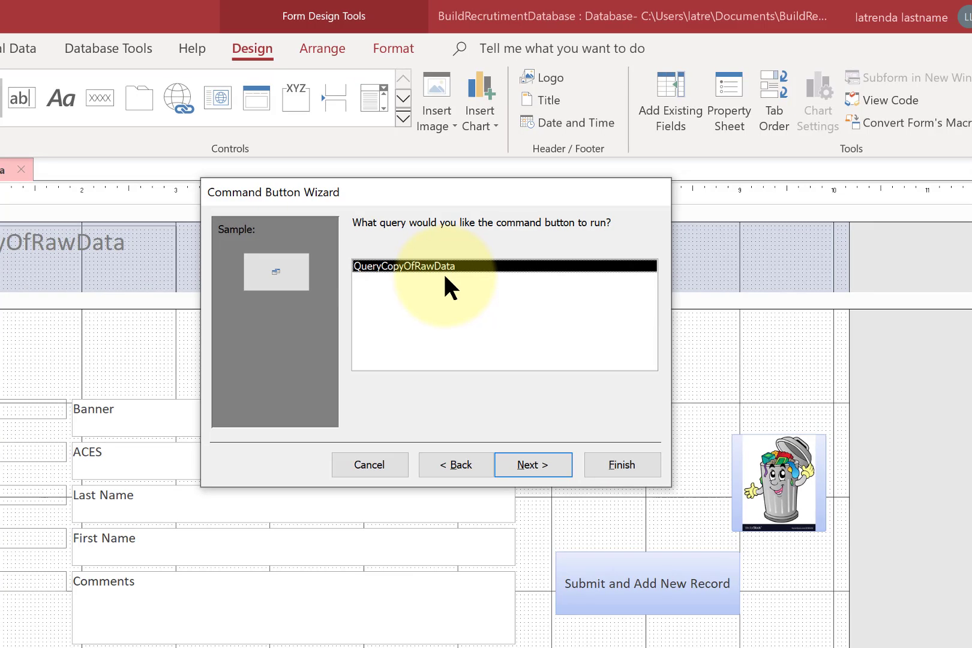
- Finish the button so it runs QueryCopyOfRawData with the text Pop Out Data Sheet, and try it in the form
{"action": "left_click", "coordinate": [527, 463]}
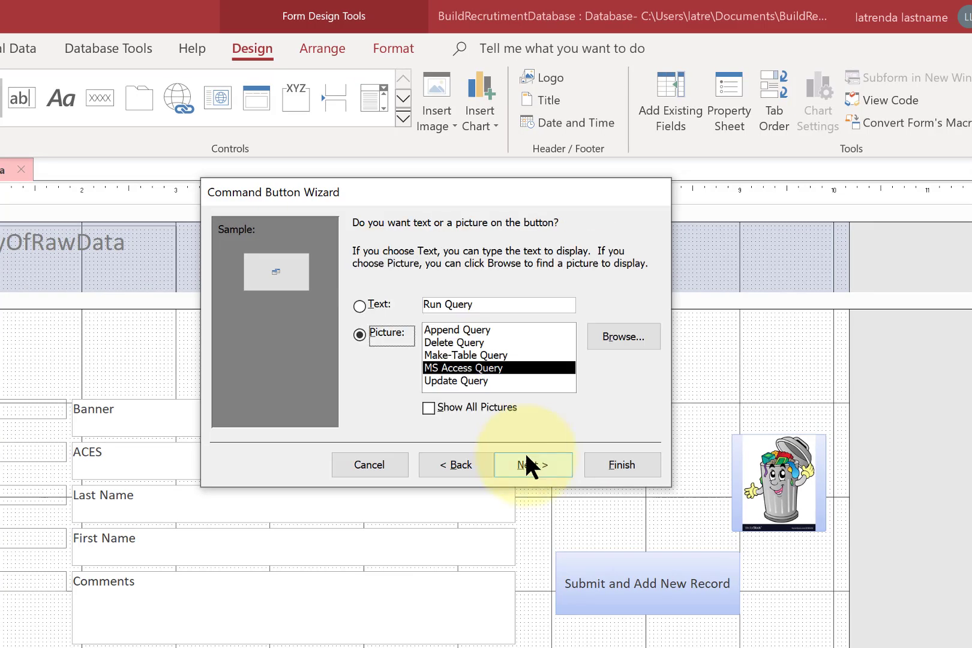
{"action": "left_click", "coordinate": [360, 305]}
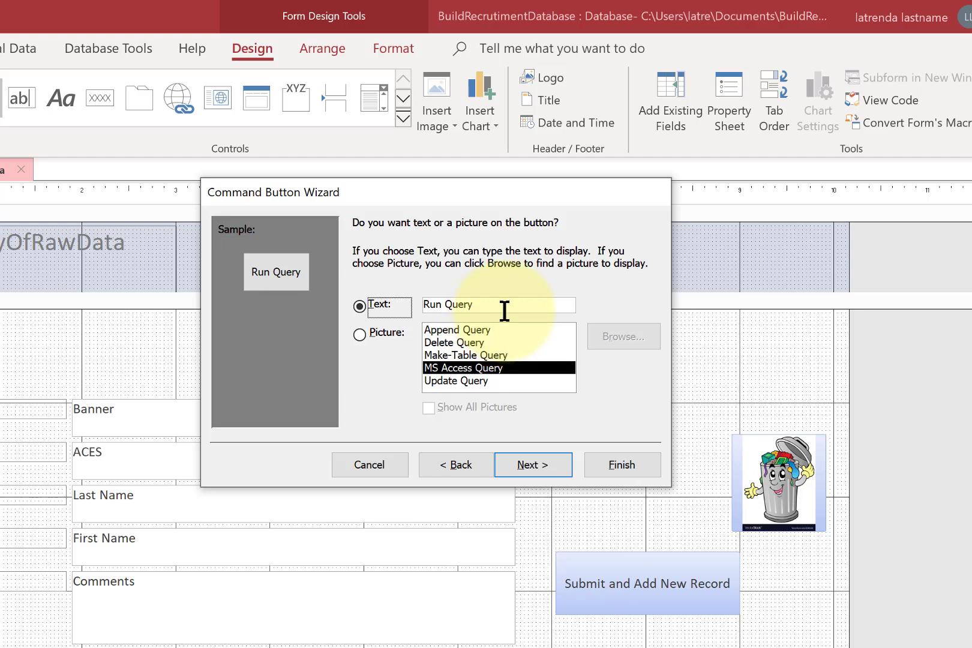
{"action": "left_click_drag", "start_coordinate": [503, 304], "coordinate": [431, 304]}
{"action": "type", "text": "Pop Out Data Sheet"}
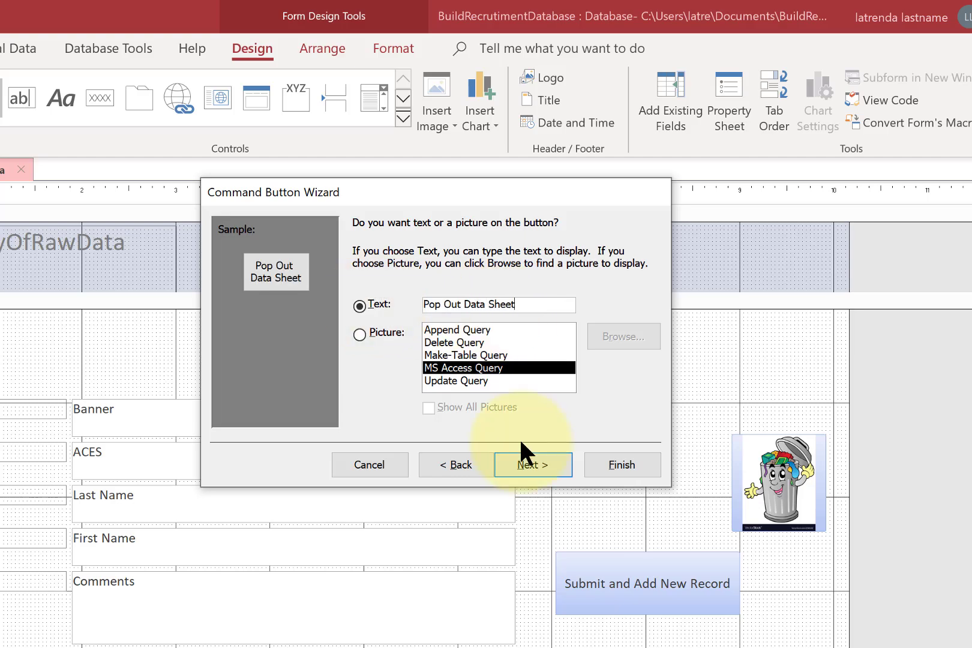
{"action": "left_click", "coordinate": [521, 461]}
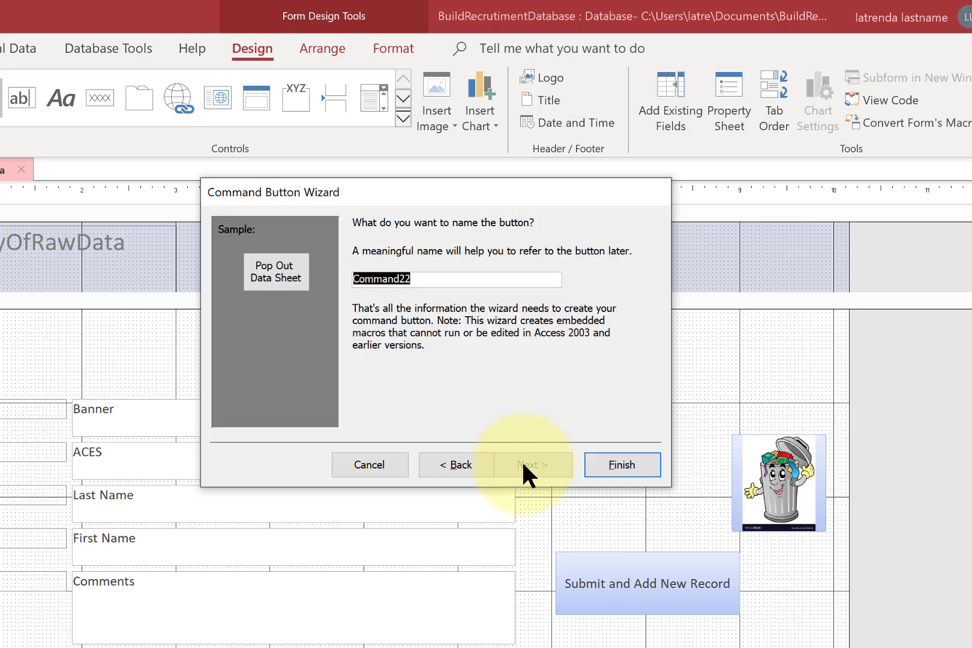
{"action": "left_click", "coordinate": [605, 468]}
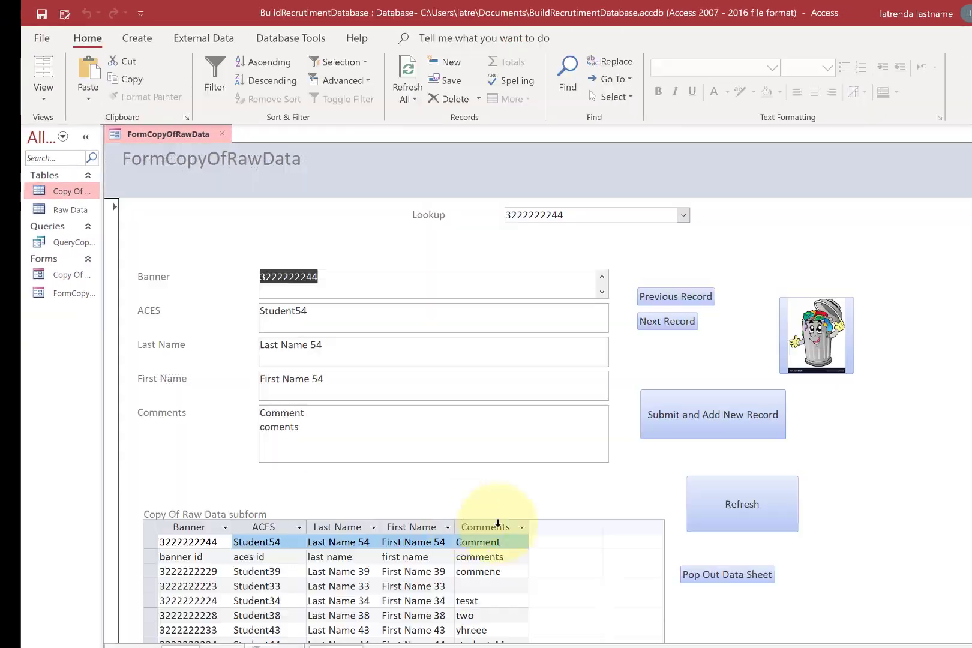
{"action": "left_click", "coordinate": [694, 570]}
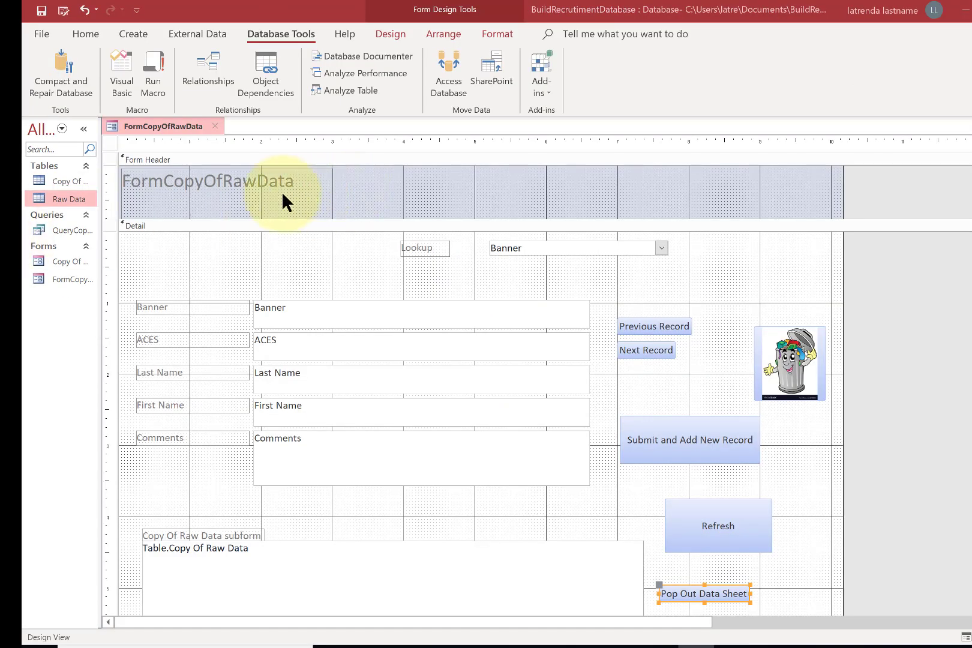
- Open the Raw Data table and start a Report Wizard report that includes all of its fields
{"action": "double_click", "coordinate": [73, 198]}
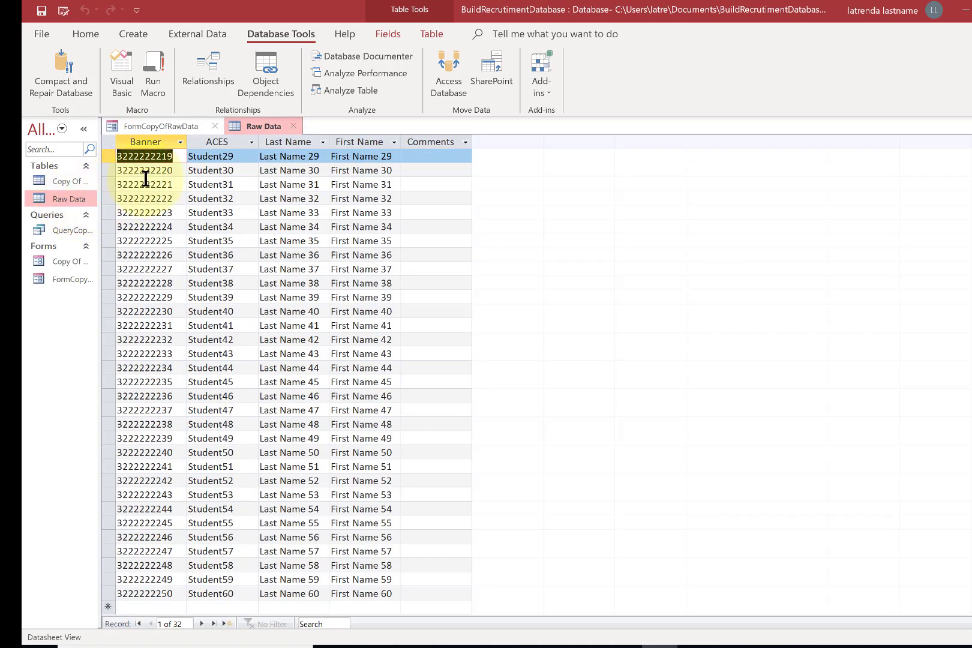
{"action": "left_click", "coordinate": [131, 34]}
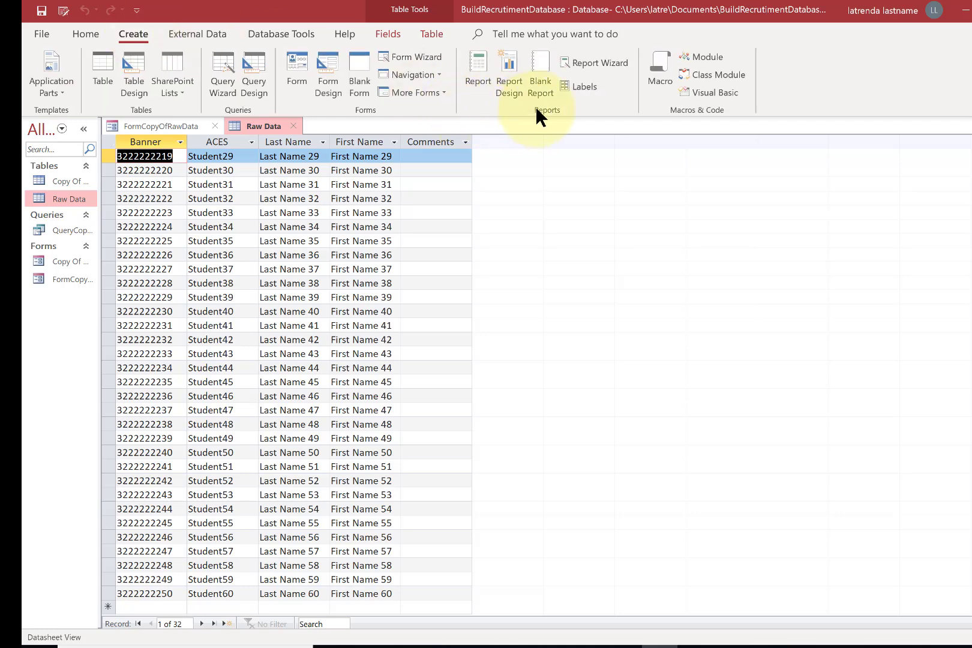
{"action": "left_click", "coordinate": [583, 63]}
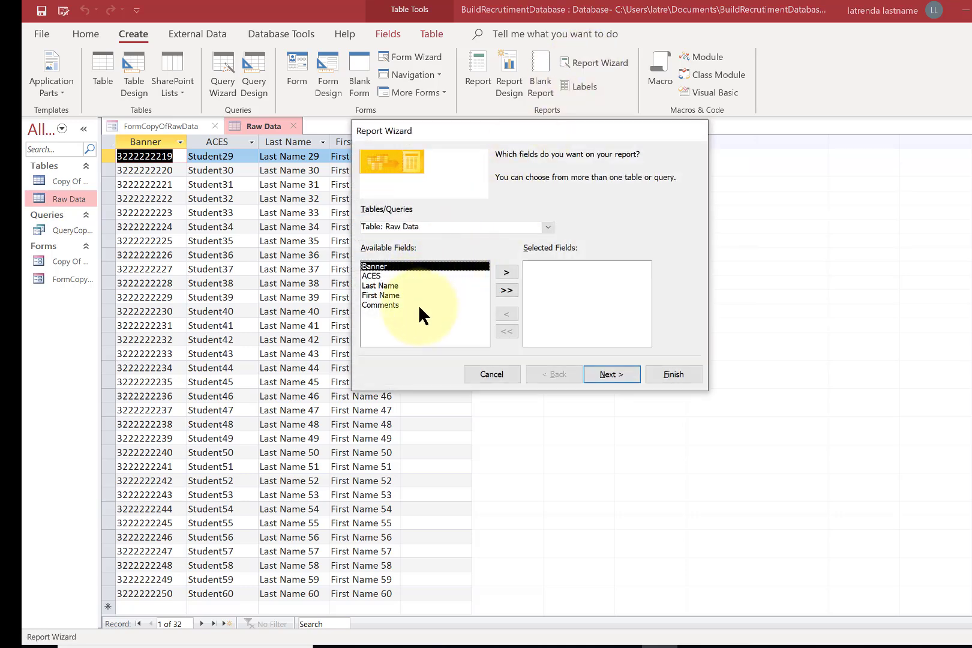
{"action": "left_click", "coordinate": [507, 292]}
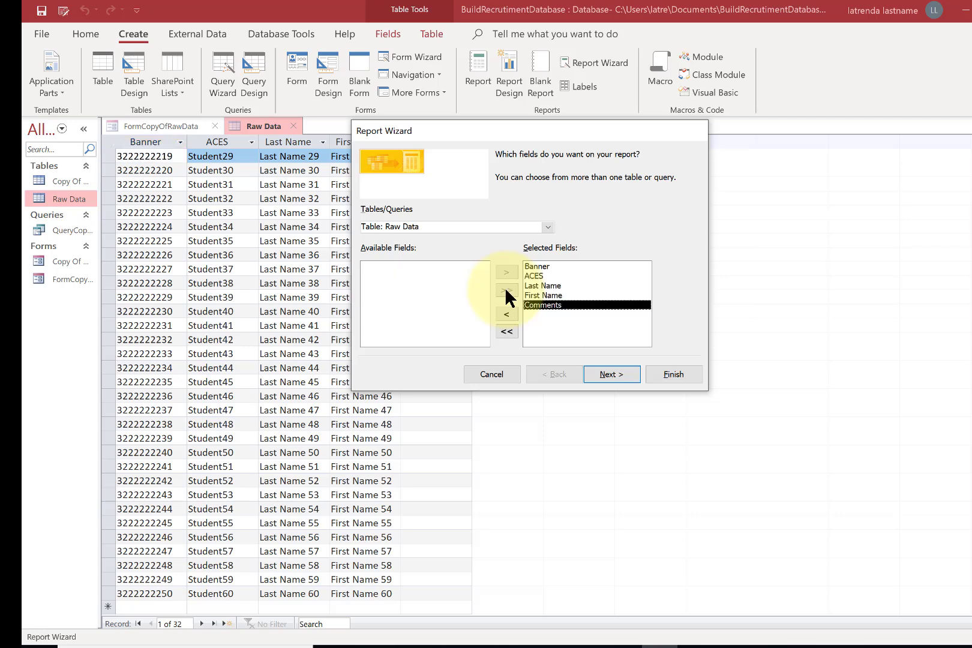
{"action": "left_click", "coordinate": [598, 368]}
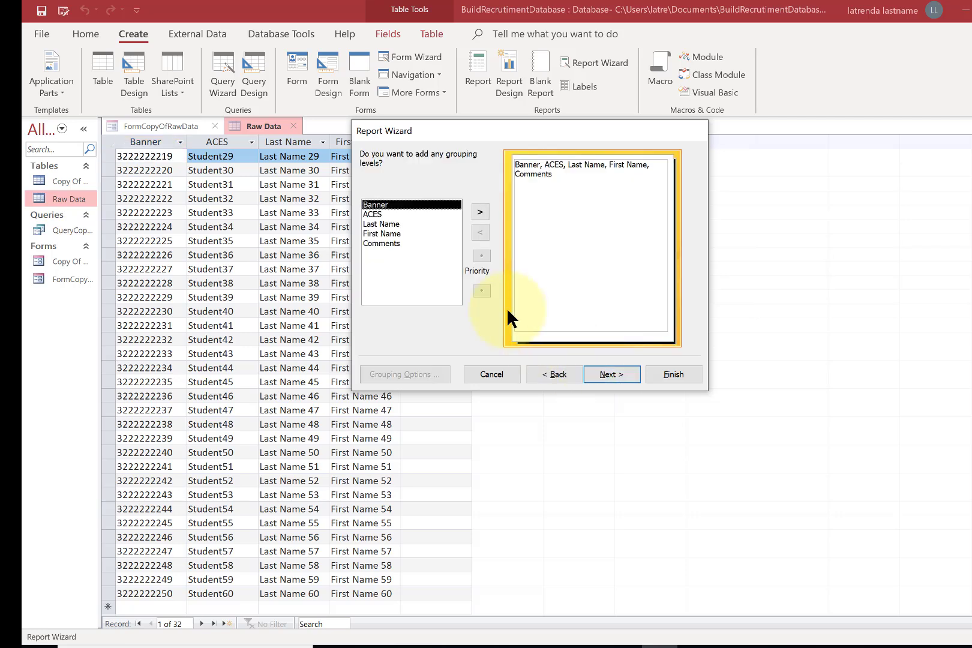
- Generate the Raw Data report without grouping, sorted ascending by Banner, in a columnar portrait layout
{"action": "left_click", "coordinate": [604, 372]}
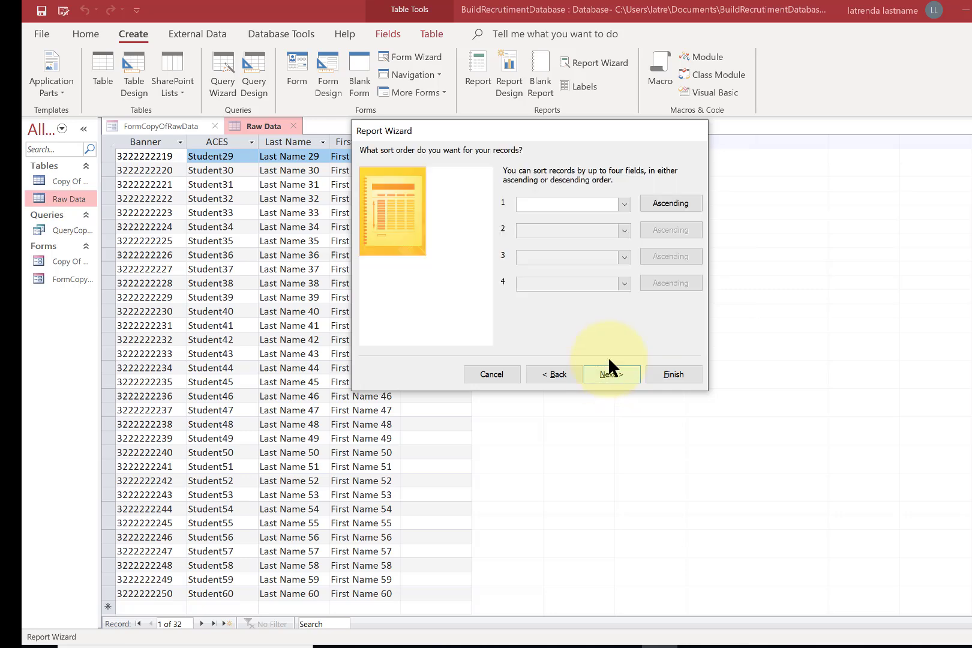
{"action": "left_click", "coordinate": [623, 205]}
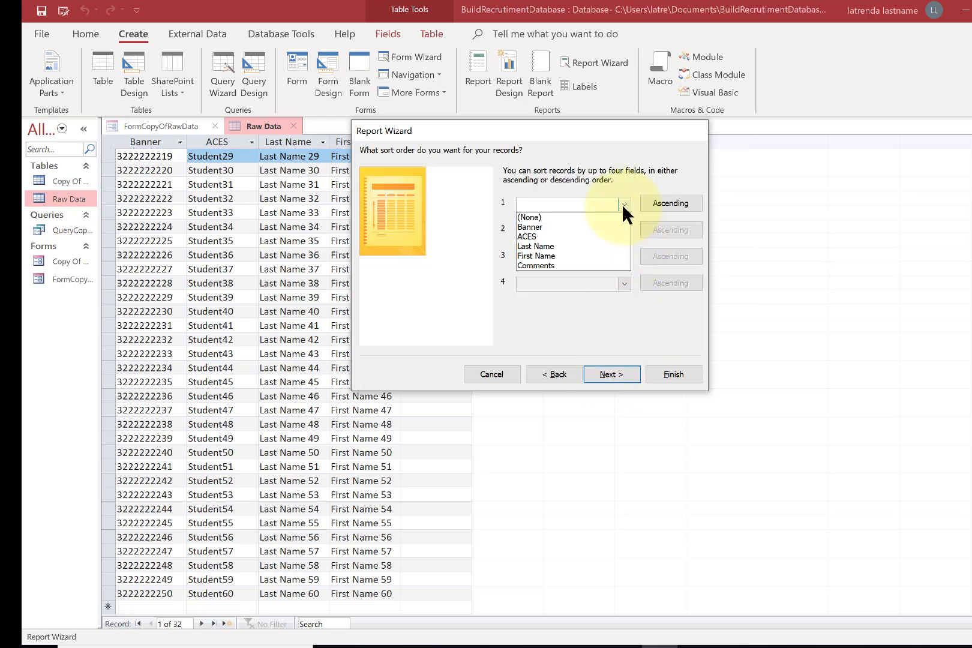
{"action": "left_click", "coordinate": [600, 223]}
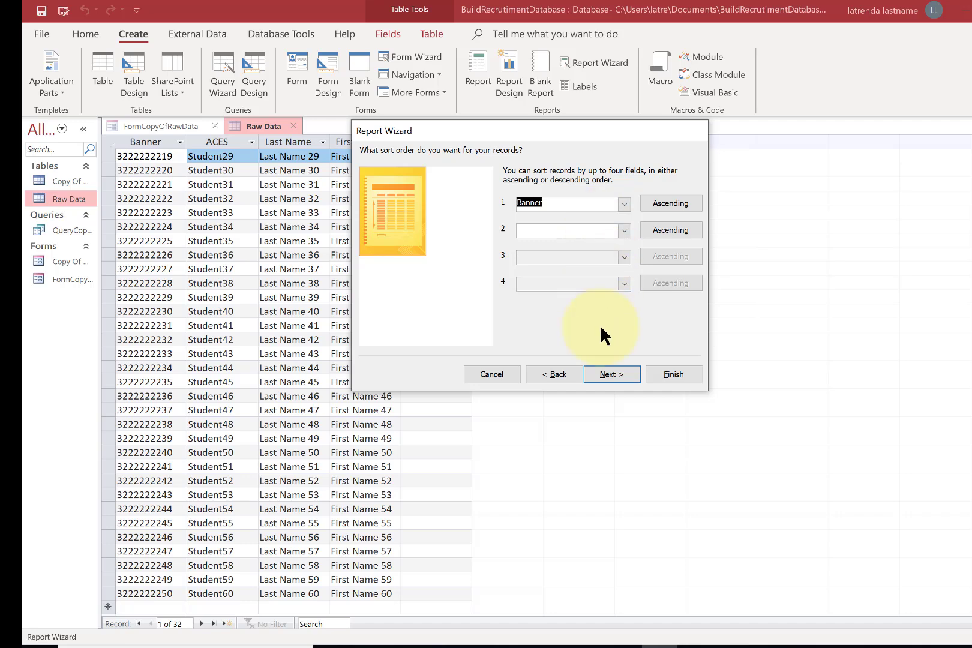
{"action": "left_click", "coordinate": [614, 372]}
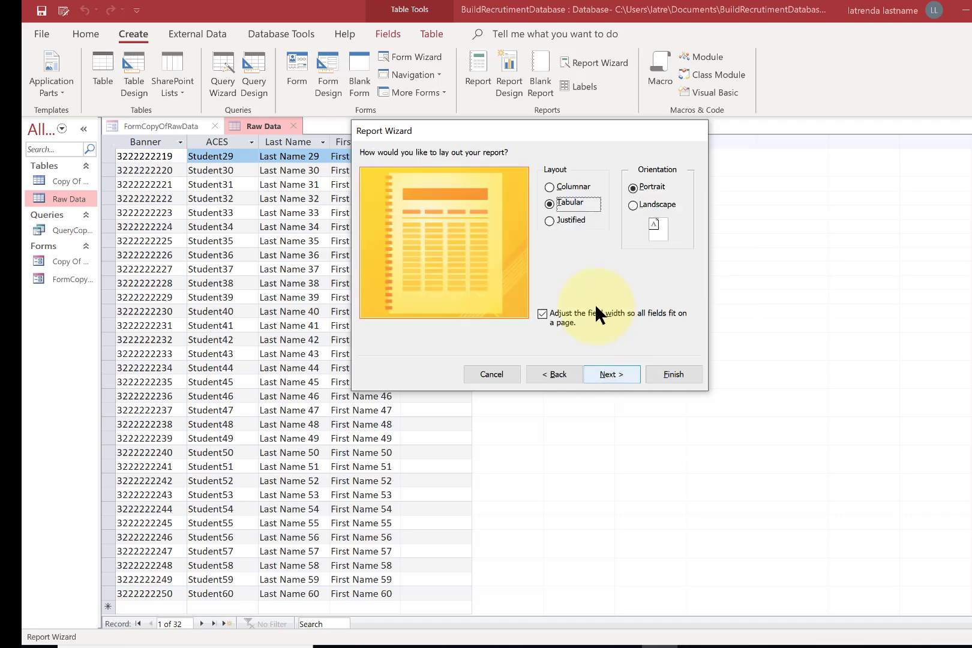
{"action": "left_click", "coordinate": [551, 187]}
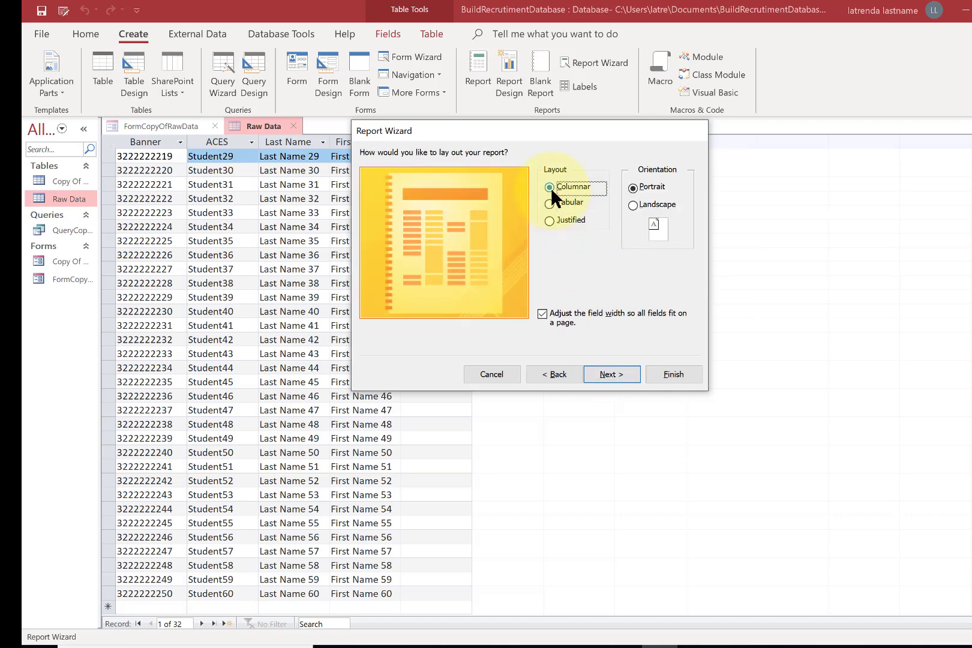
{"action": "left_click", "coordinate": [609, 372]}
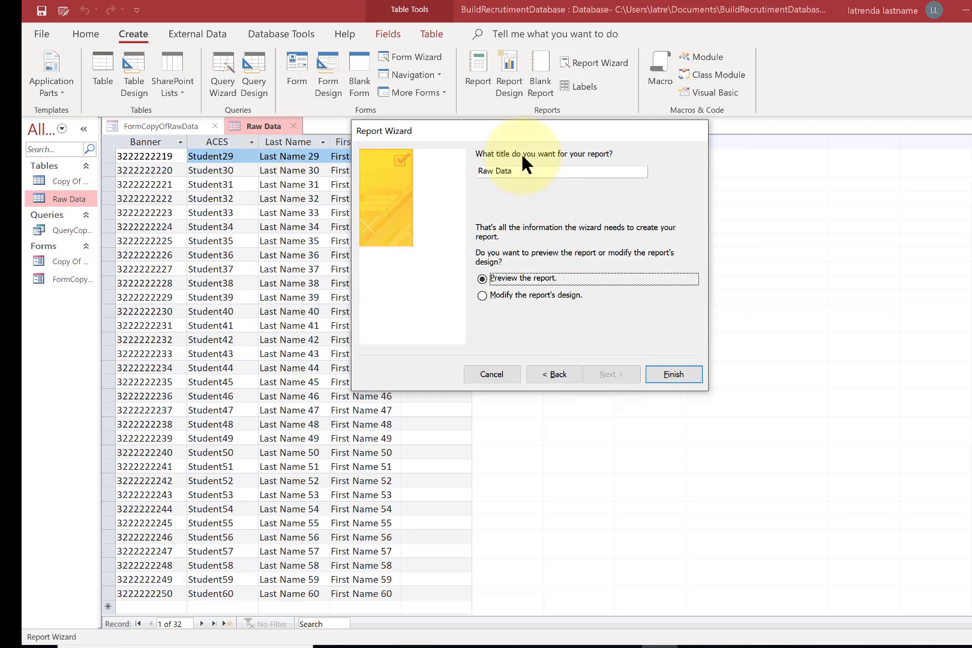
{"action": "left_click", "coordinate": [663, 372]}
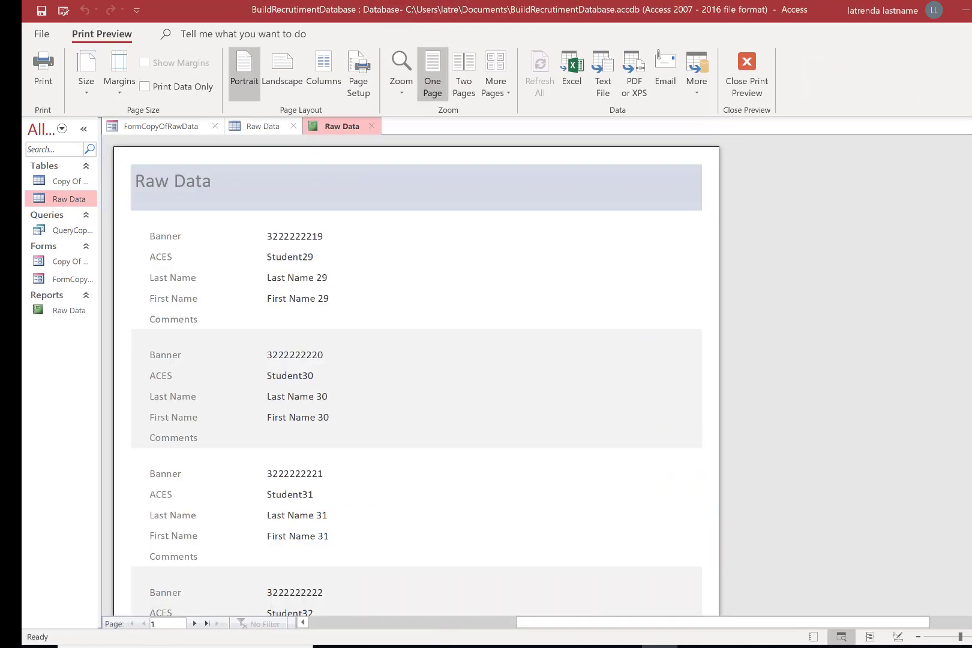
- Review the first page of the Raw Data report, and close the report, the Raw Data table and FormCopyOfRawData
{"action": "scroll", "coordinate": [416, 375], "scroll_direction": "down", "scroll_amount": 7}
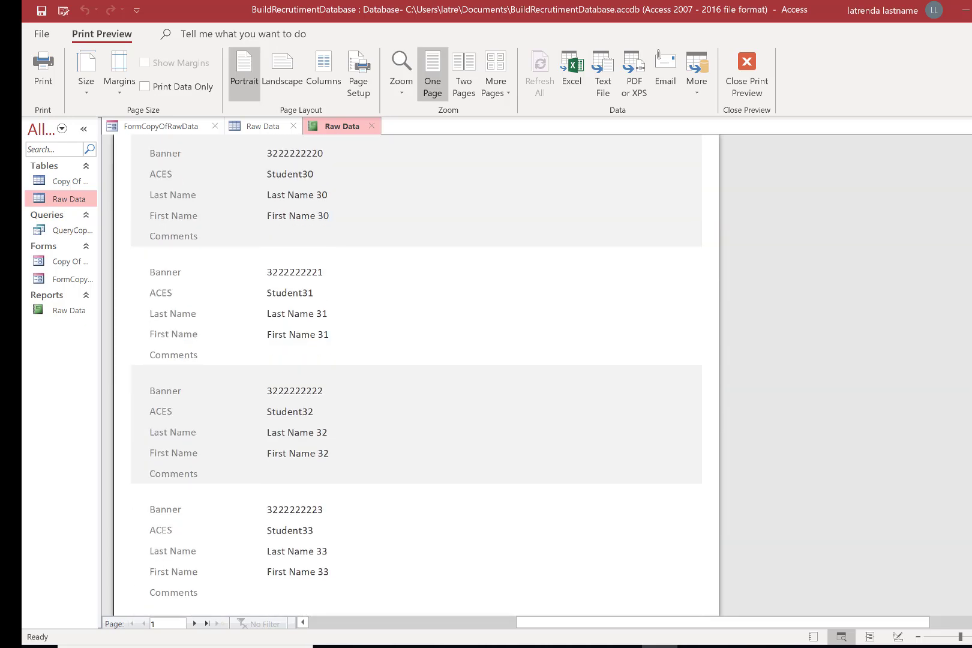
{"action": "scroll", "coordinate": [415, 375], "scroll_direction": "down", "scroll_amount": 3}
{"action": "scroll", "coordinate": [416, 375], "scroll_direction": "down", "scroll_amount": 1}
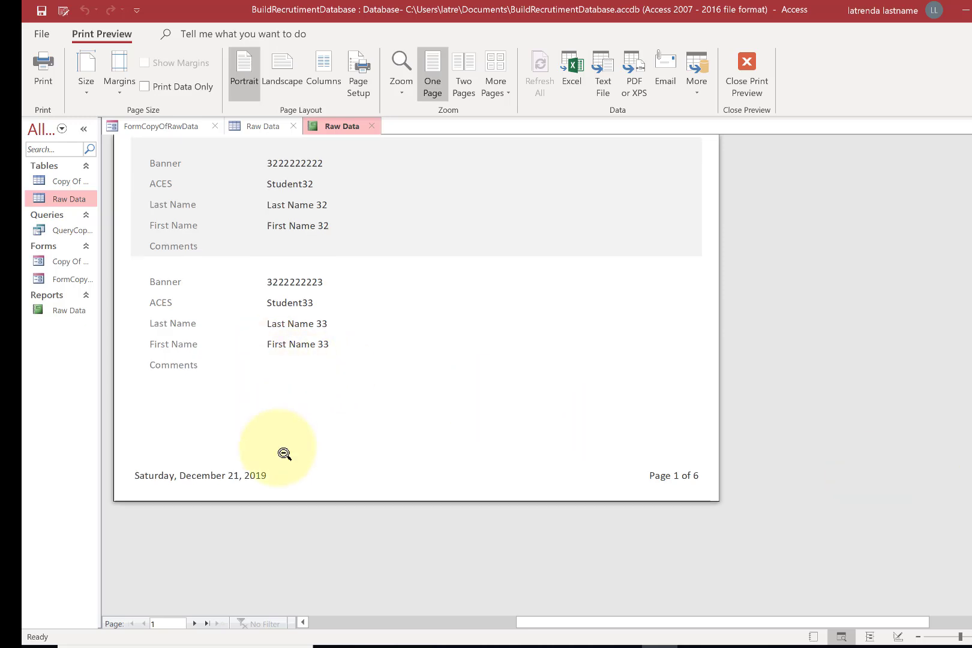
{"action": "left_click", "coordinate": [371, 126]}
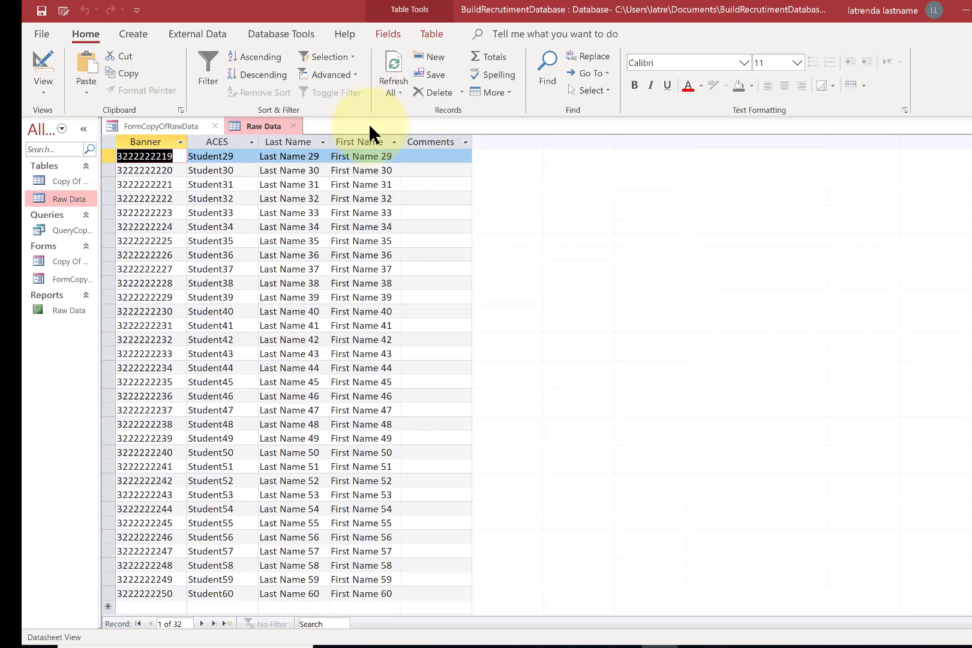
{"action": "left_click", "coordinate": [294, 126]}
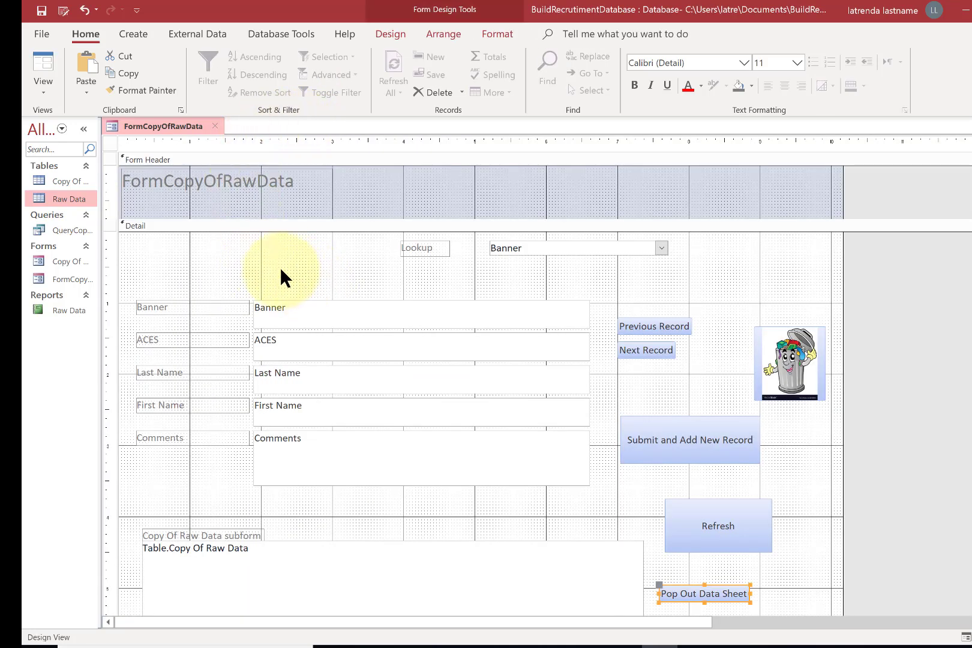
{"action": "left_click", "coordinate": [214, 125]}
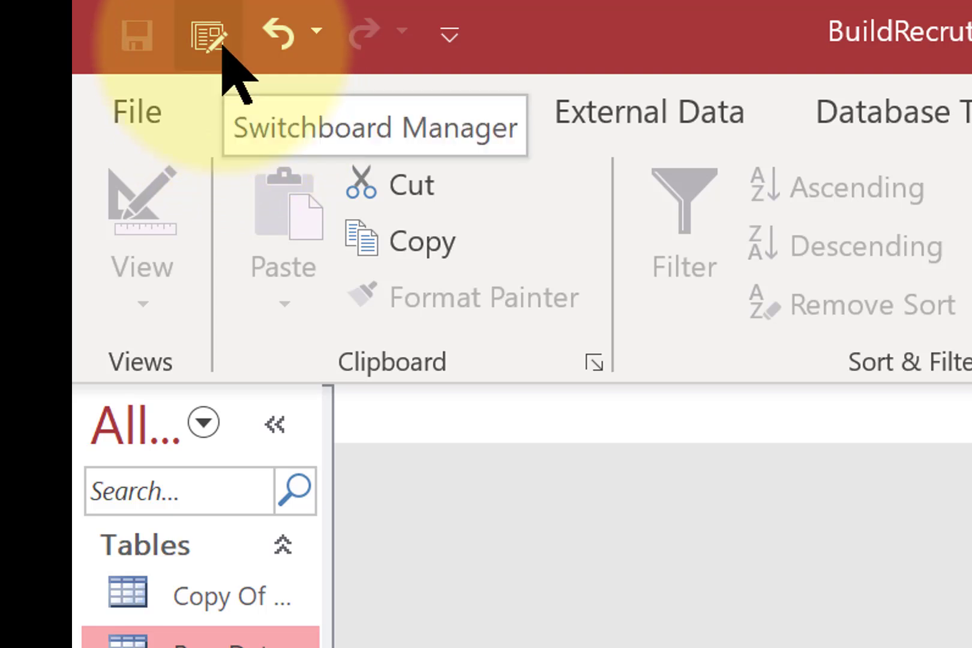
- Create a switchboard with the Switchboard Manager and rename its default page as Main Menu
{"action": "left_click", "coordinate": [208, 37]}
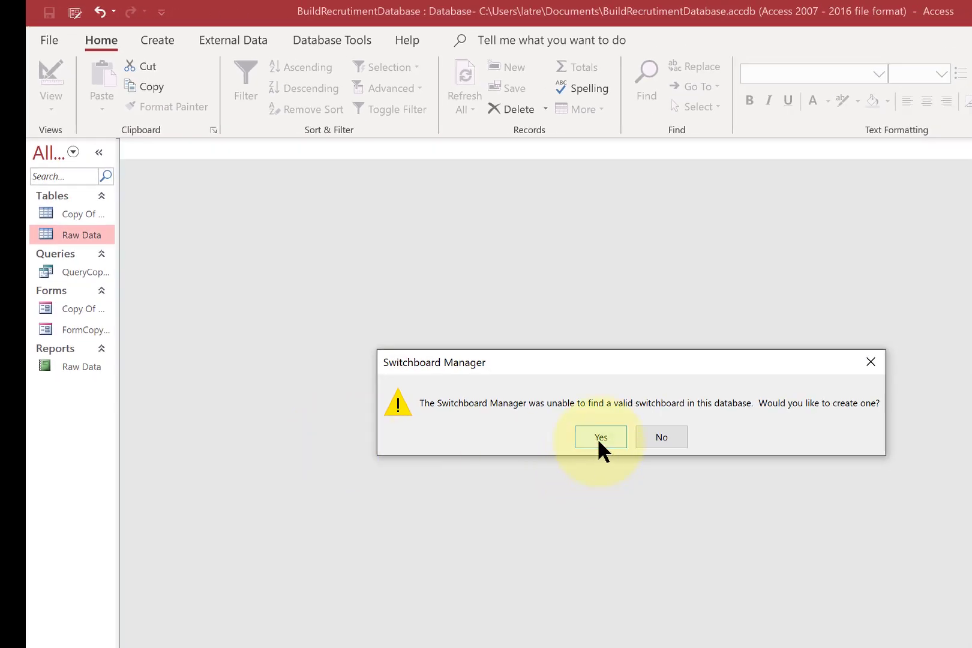
{"action": "left_click", "coordinate": [598, 440]}
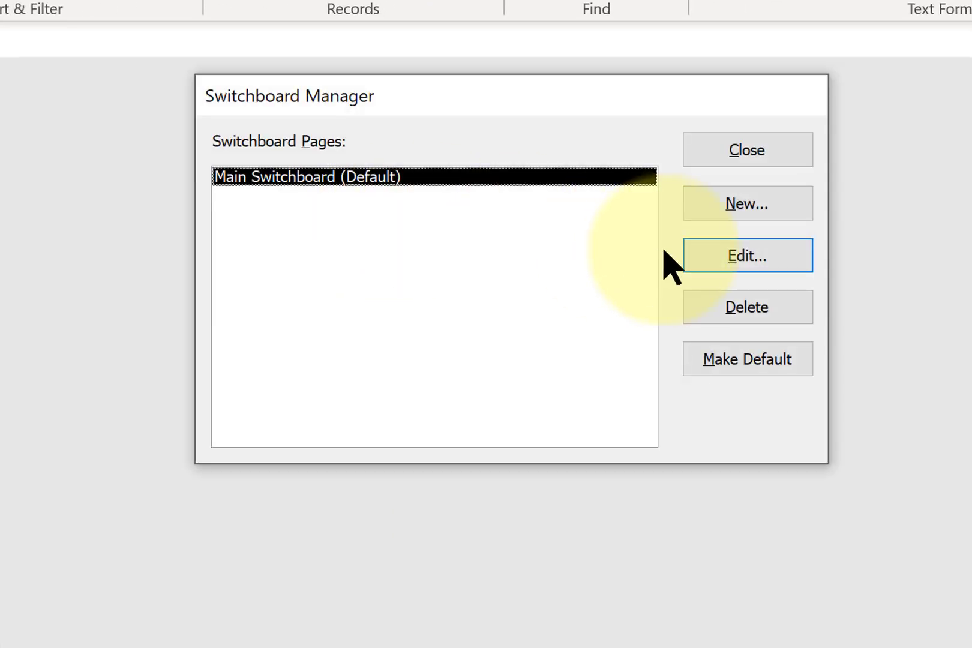
{"action": "left_click", "coordinate": [707, 253]}
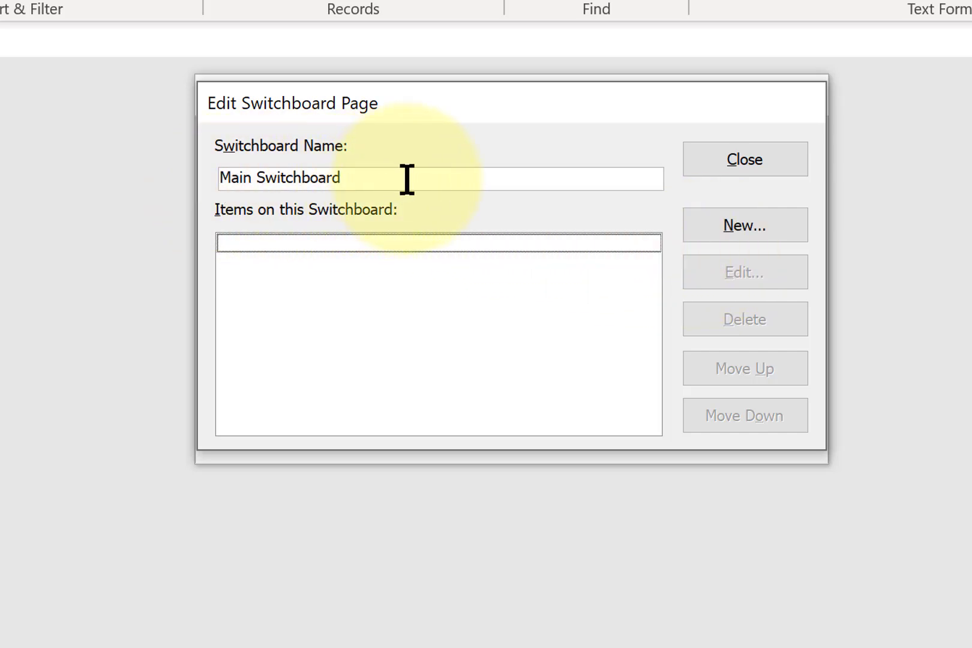
{"action": "left_click_drag", "start_coordinate": [405, 177], "coordinate": [105, 174]}
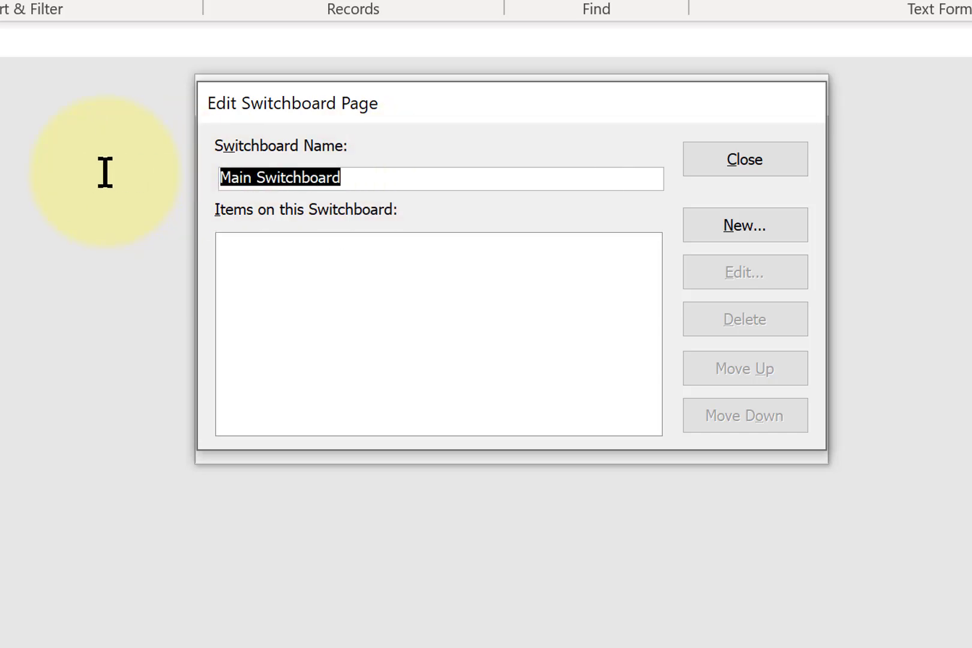
{"action": "type", "text": "Main Menu"}
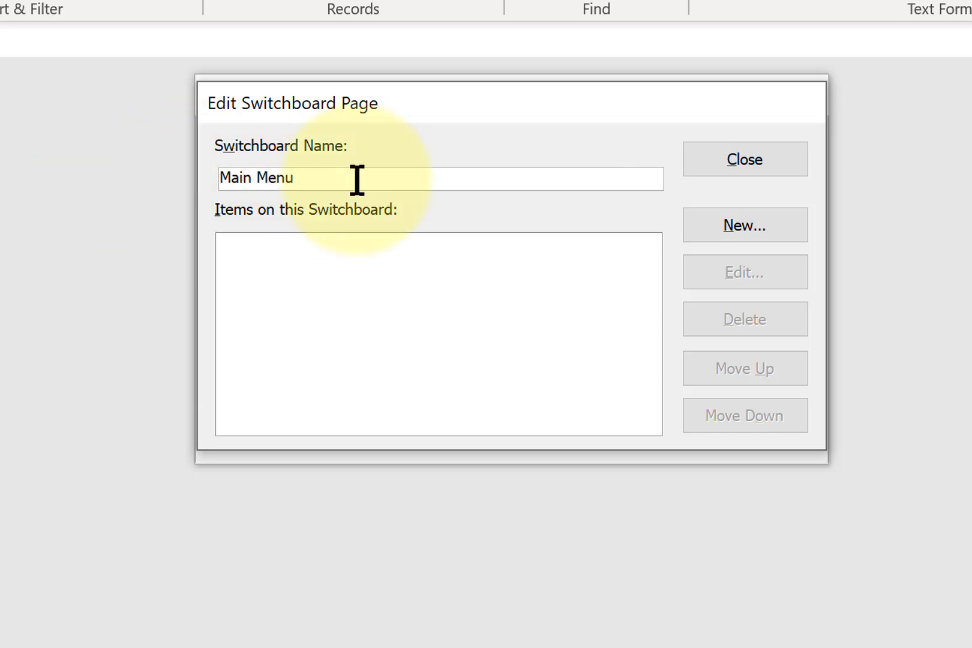
- Add a Data Entry item to the Main Menu switchboard that opens FormCopyOfRawData in Add Mode
{"action": "left_click", "coordinate": [734, 230]}
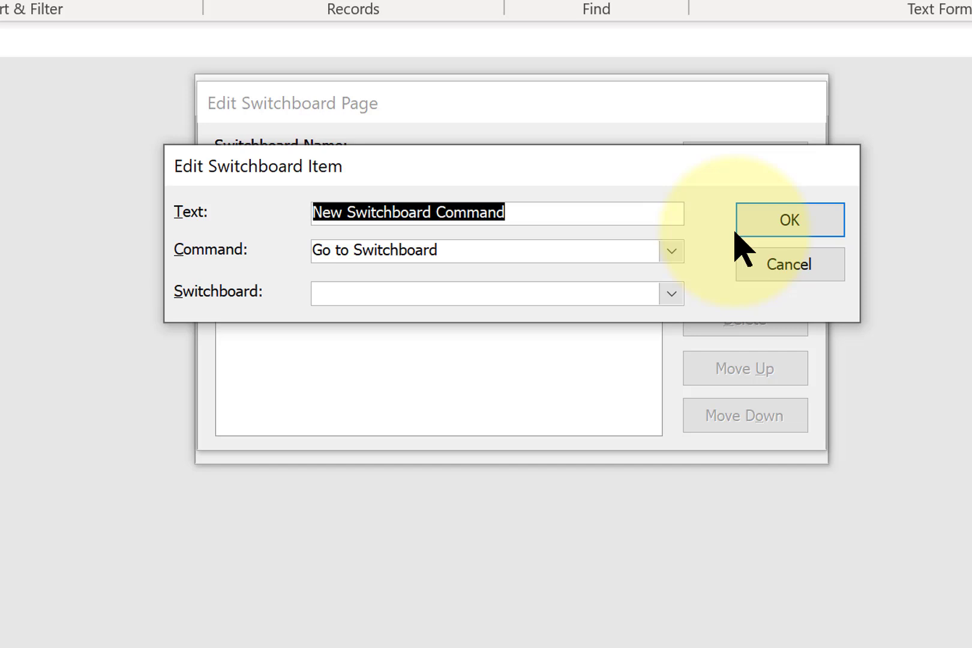
{"action": "type", "text": "Data Entry"}
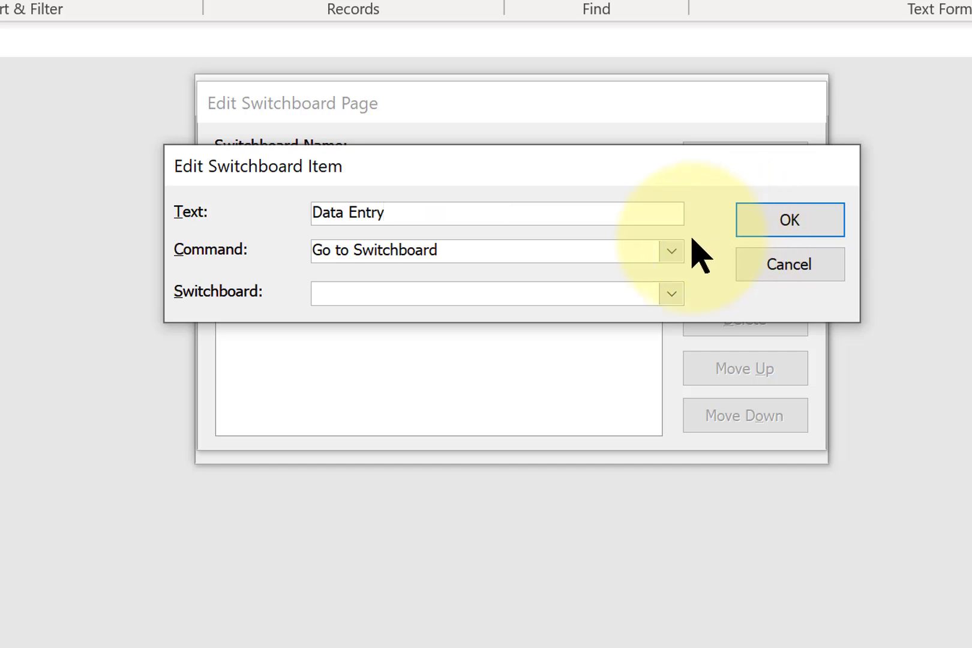
{"action": "left_click", "coordinate": [677, 251]}
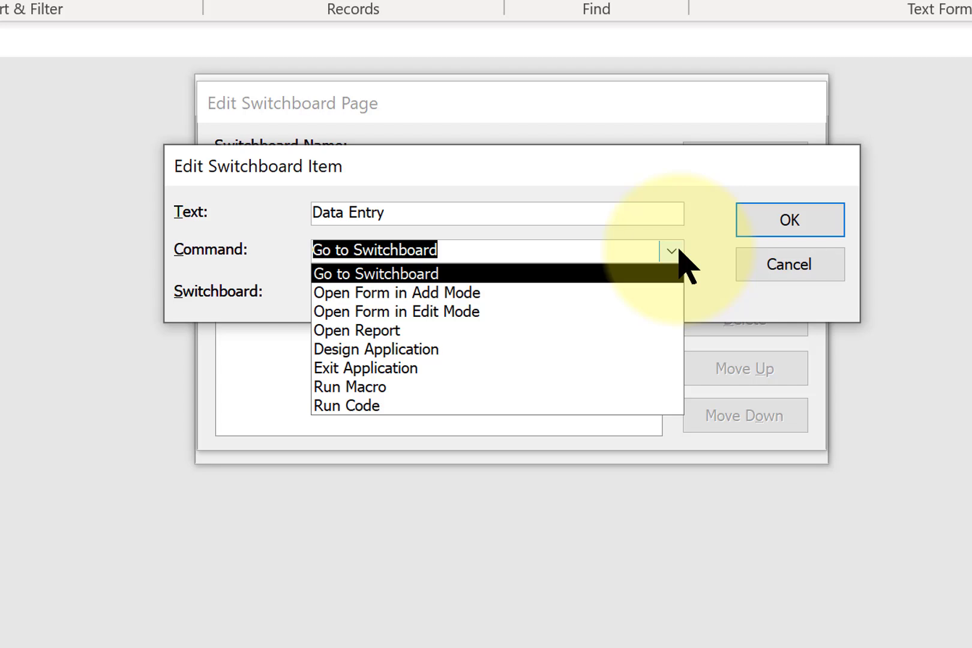
{"action": "left_click", "coordinate": [613, 288]}
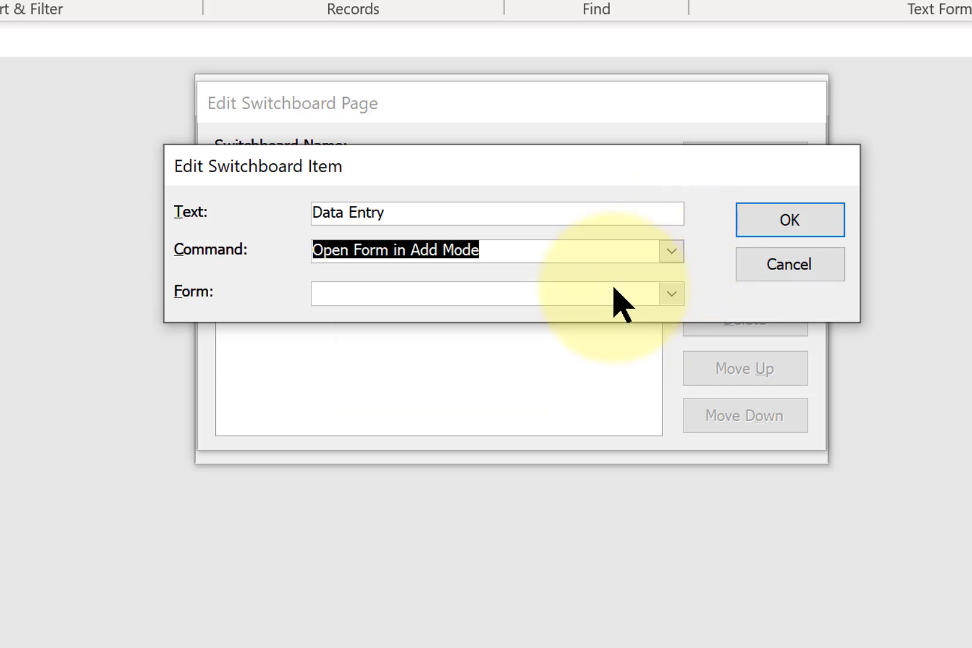
{"action": "left_click", "coordinate": [670, 293]}
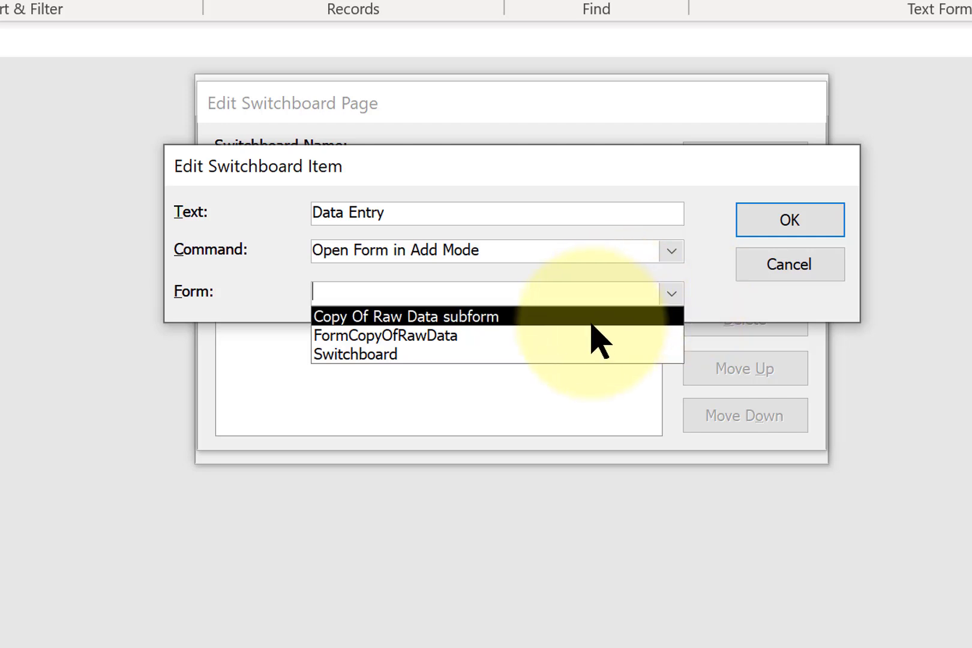
{"action": "left_click", "coordinate": [591, 333]}
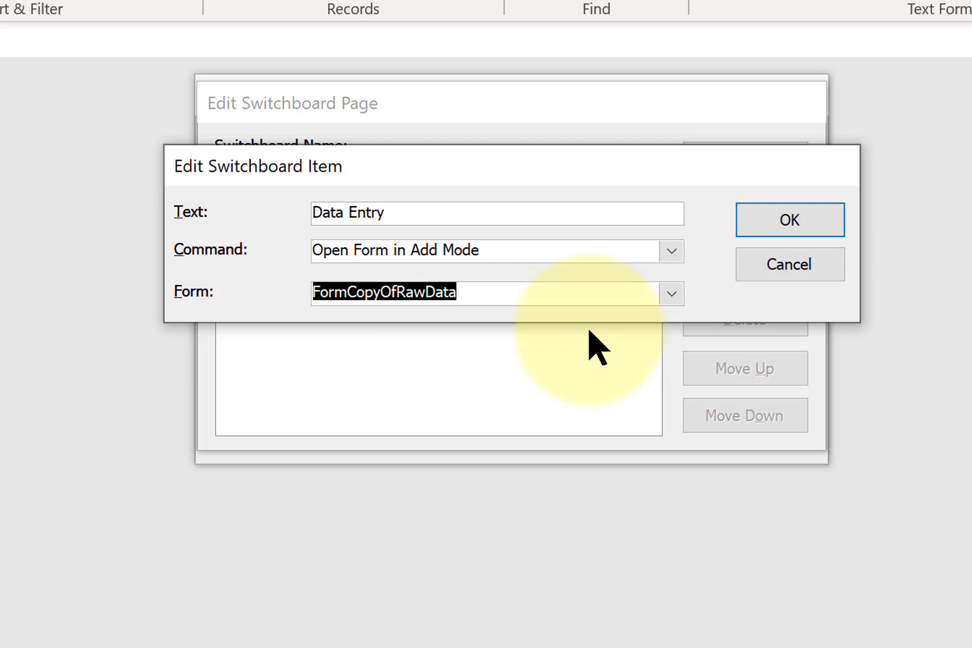
{"action": "left_click", "coordinate": [800, 224]}
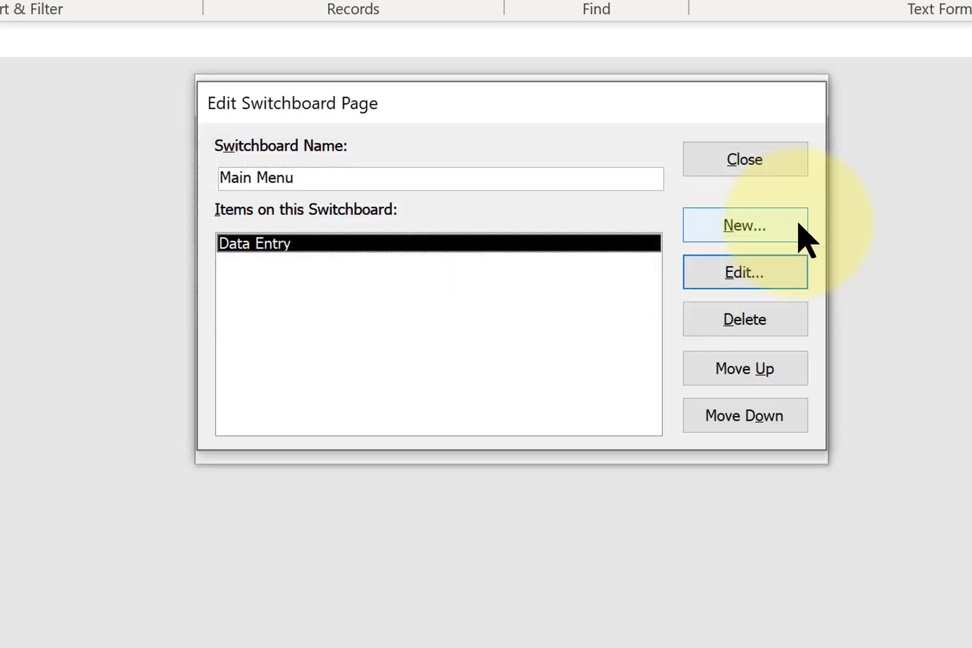
- Add a View Report item to the Main Menu switchboard that opens the Raw Data report, and close the Switchboard Manager
{"action": "left_click", "coordinate": [766, 225]}
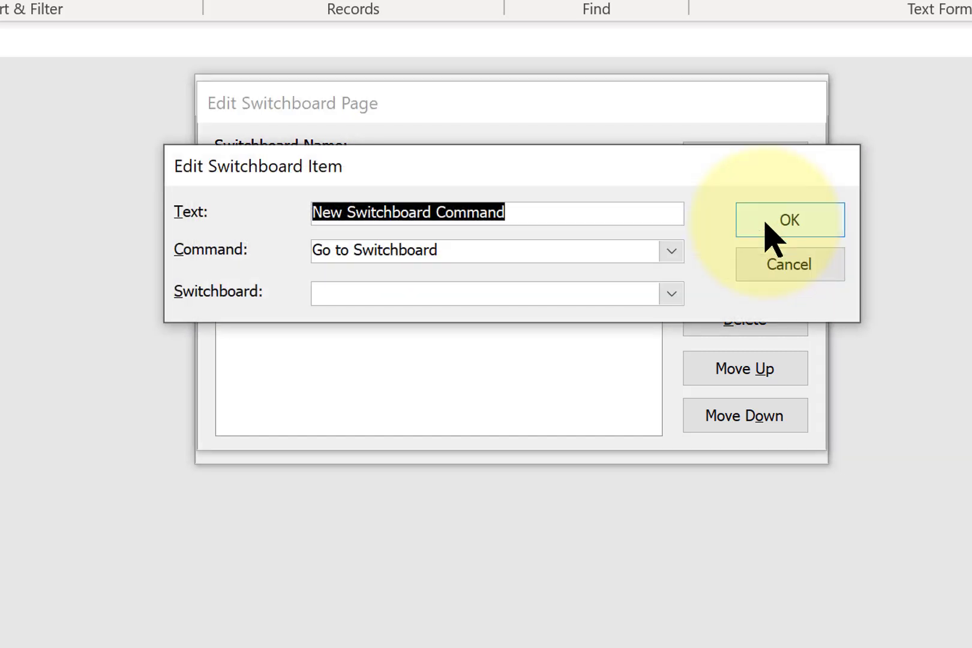
{"action": "type", "text": "Vi"}
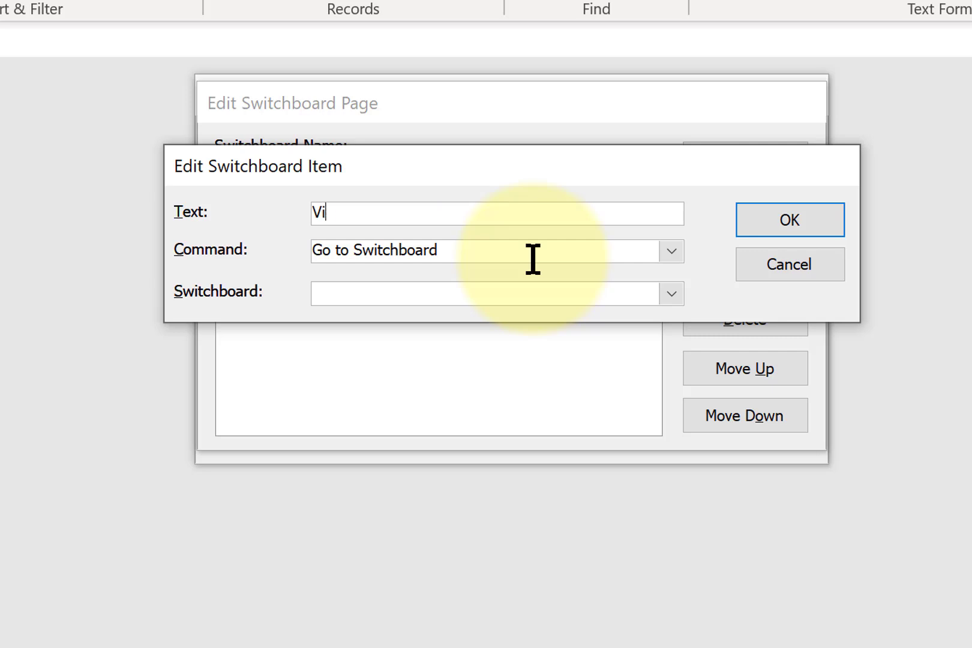
{"action": "type", "text": "ew Report"}
{"action": "left_click", "coordinate": [670, 251]}
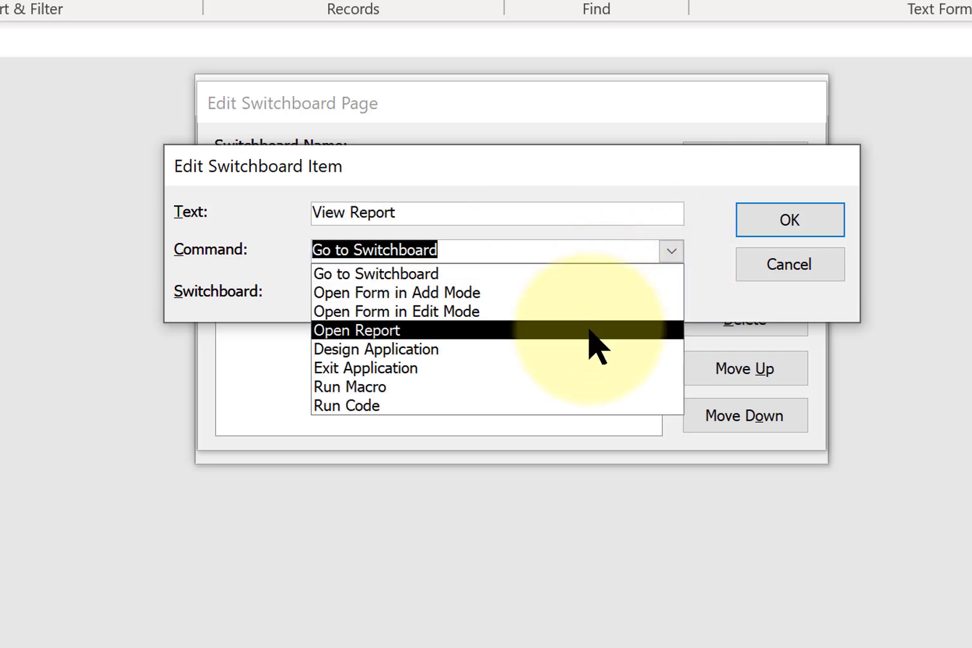
{"action": "left_click", "coordinate": [589, 331]}
{"action": "left_click", "coordinate": [670, 295]}
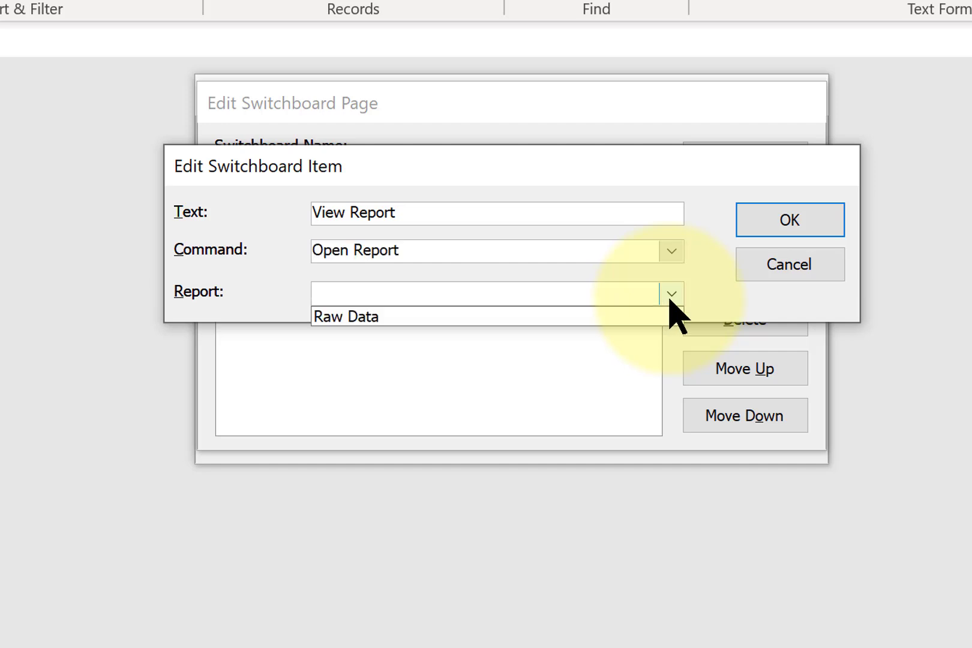
{"action": "left_click", "coordinate": [620, 317]}
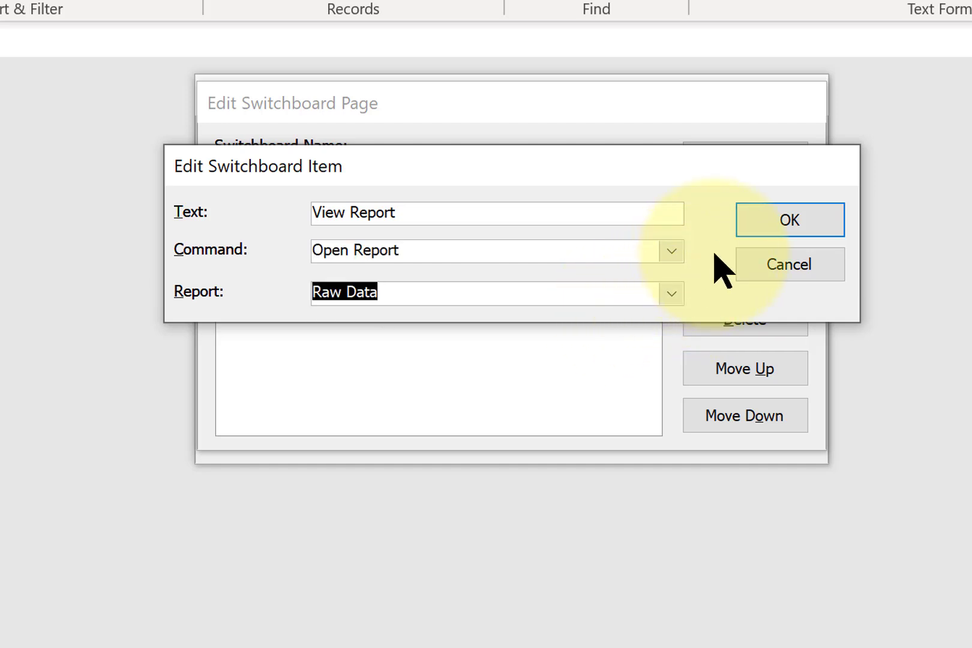
{"action": "left_click", "coordinate": [777, 227]}
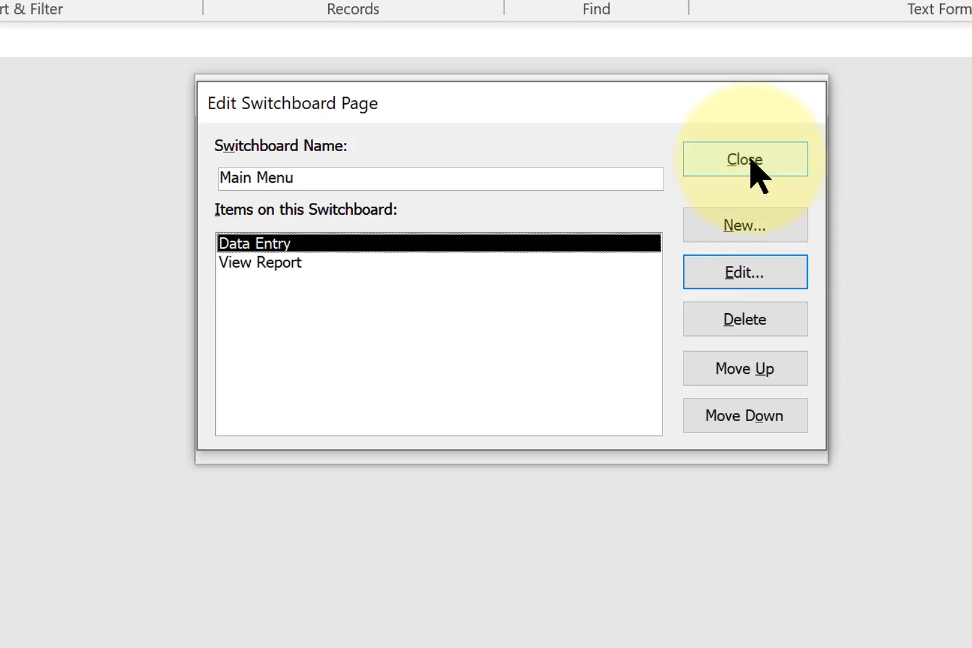
{"action": "left_click", "coordinate": [757, 174]}
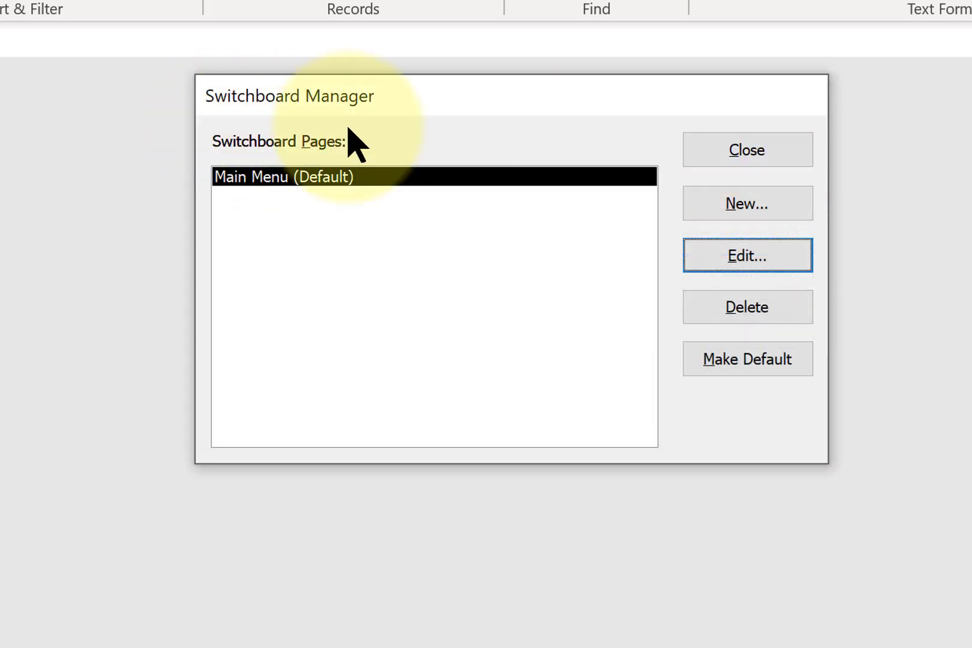
{"action": "left_click", "coordinate": [734, 152]}
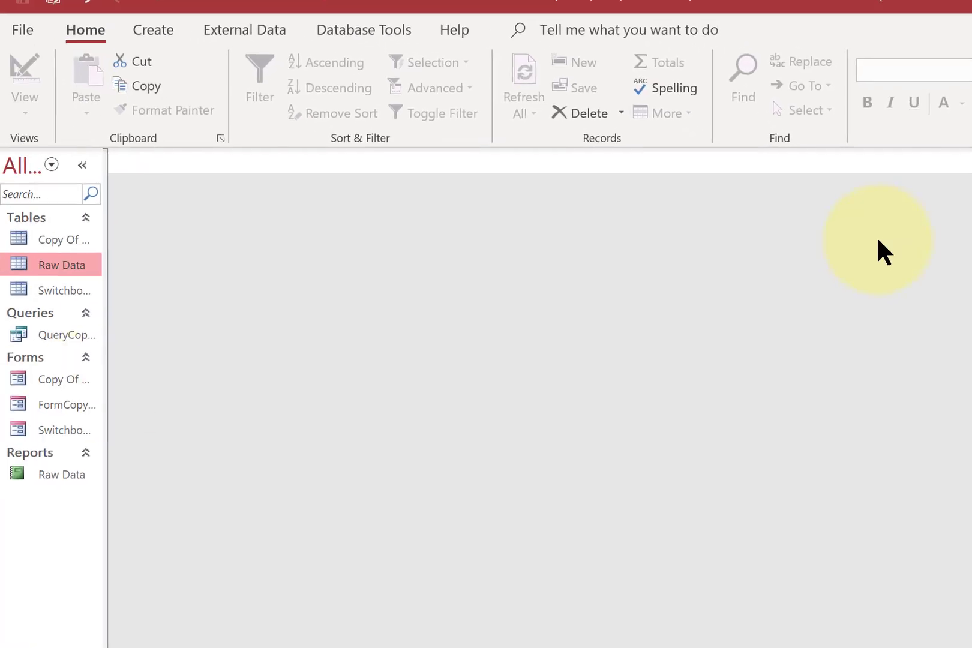
- Open the Switchboard form to check its Main Menu items, and close it
{"action": "double_click", "coordinate": [67, 430]}
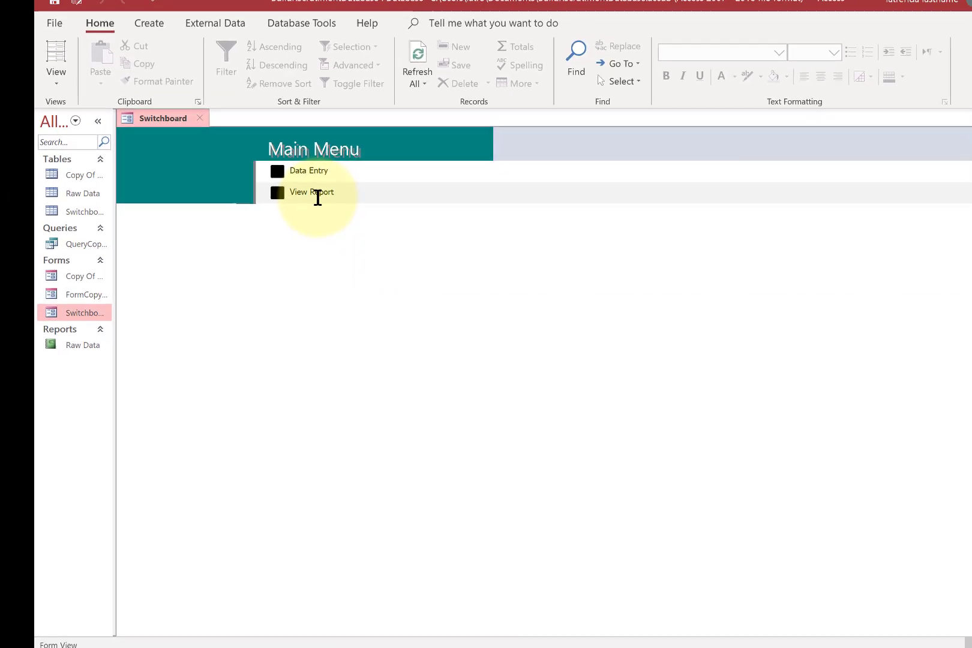
{"action": "left_click", "coordinate": [199, 119]}
- Set Switchboard as the display form in the current database options and accept the reopen notice
{"action": "left_click", "coordinate": [53, 23]}
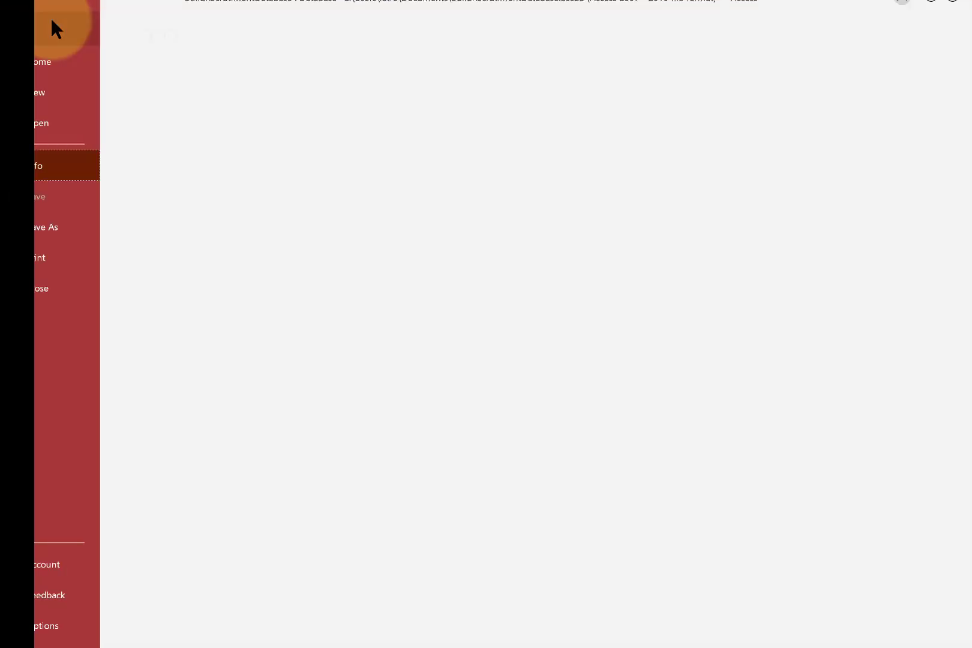
{"action": "left_click", "coordinate": [75, 633]}
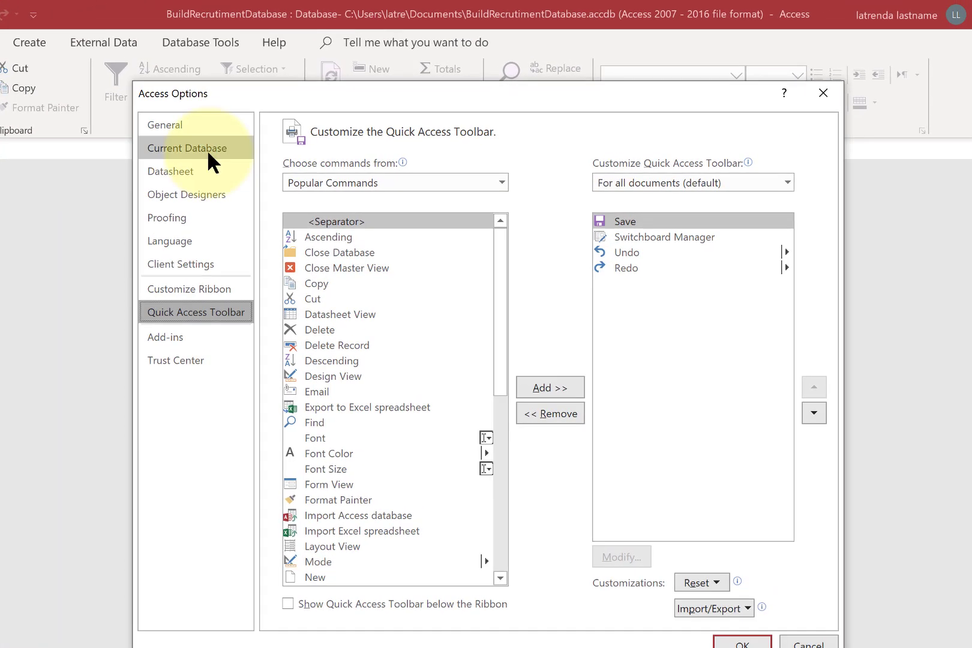
{"action": "left_click", "coordinate": [207, 150]}
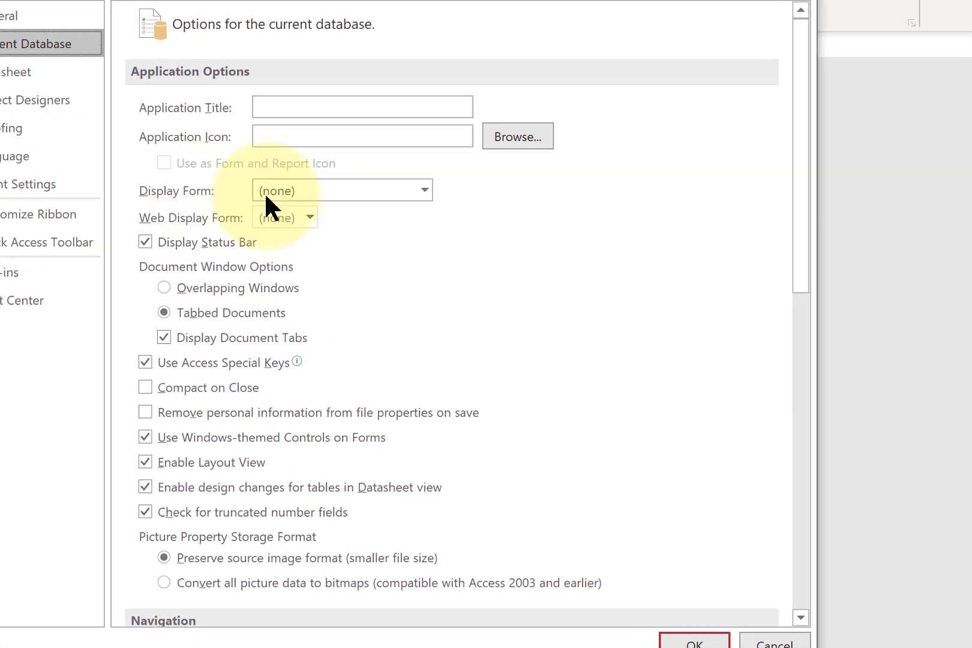
{"action": "left_click", "coordinate": [264, 192]}
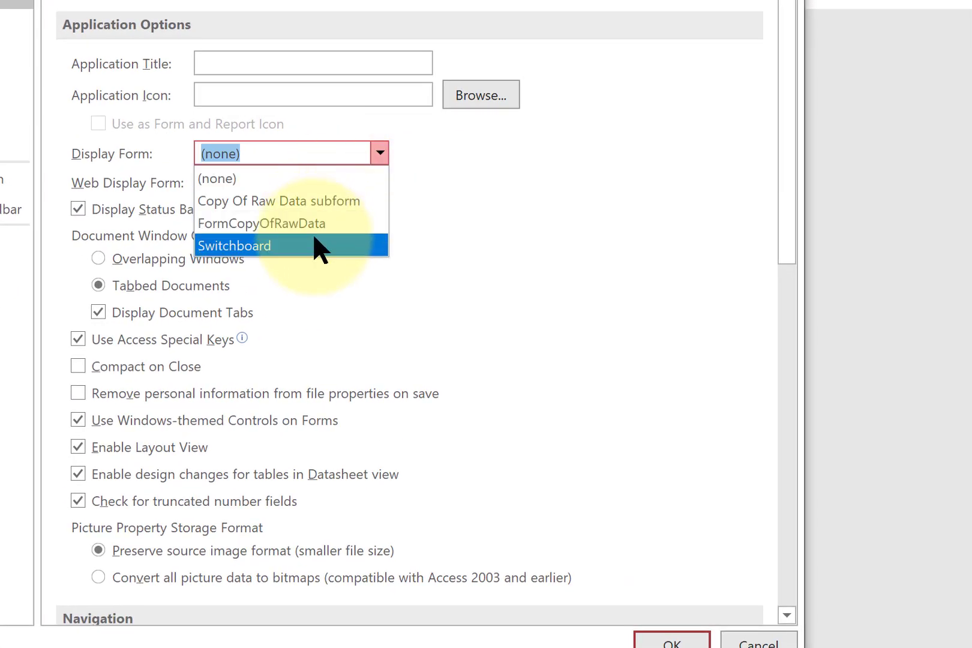
{"action": "left_click", "coordinate": [363, 274]}
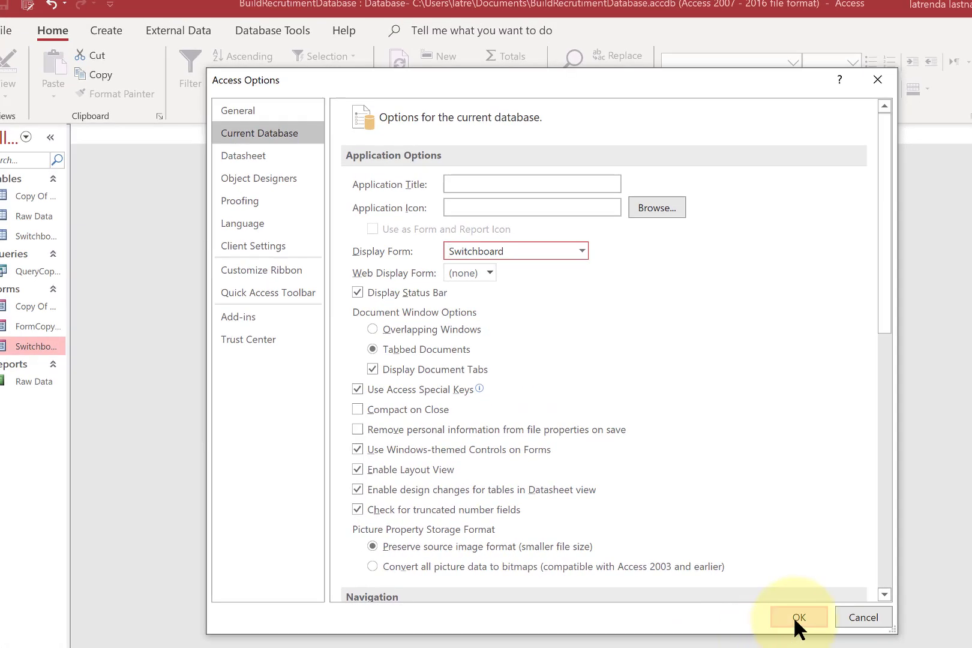
{"action": "left_click", "coordinate": [791, 618]}
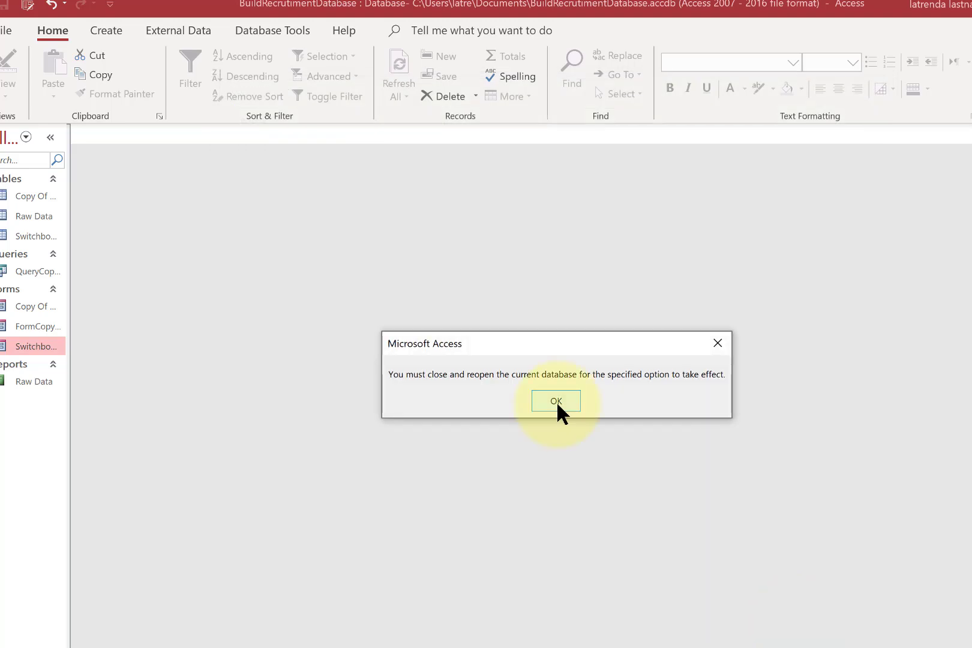
{"action": "left_click", "coordinate": [555, 401]}
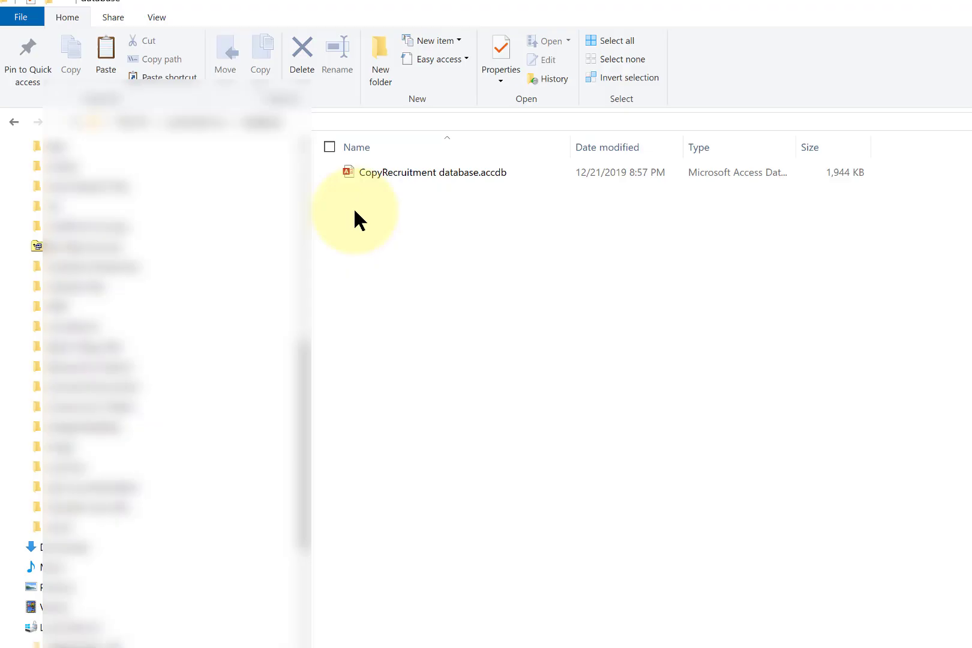
- Open BuildRecrutimentDatabase.accdb from File Explorer and enable its content
{"action": "left_click", "coordinate": [423, 179]}
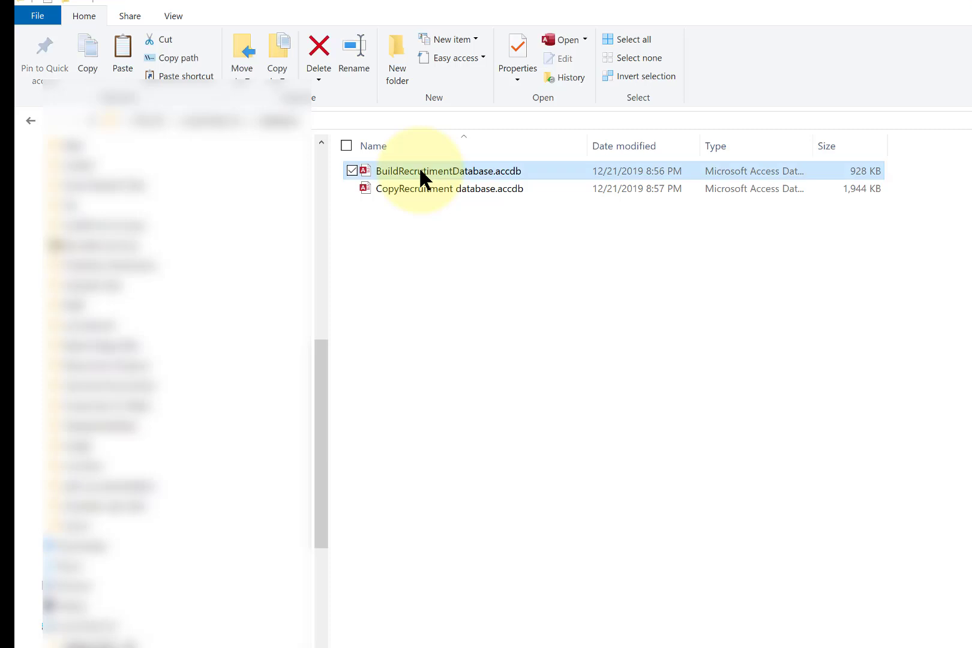
{"action": "double_click", "coordinate": [422, 173]}
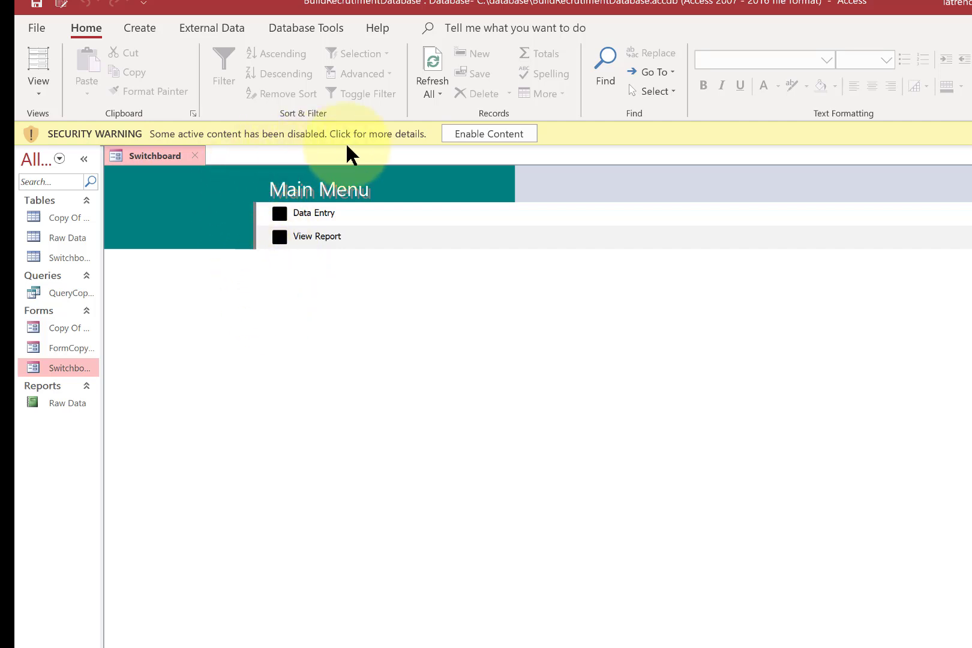
{"action": "left_click", "coordinate": [463, 134]}
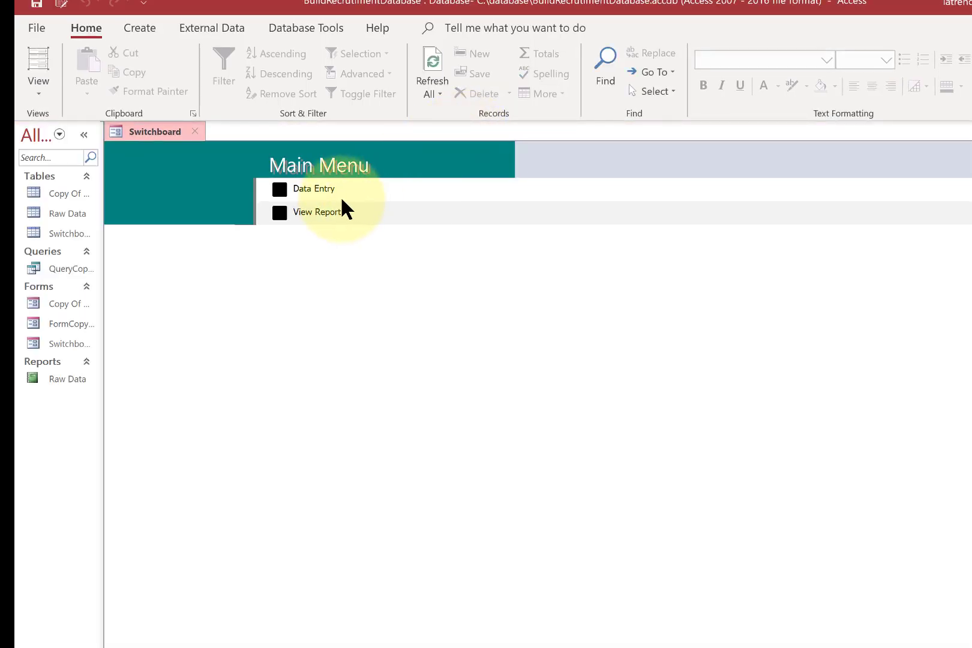
- Test the Data Entry and View Report items on the Main Menu, and close the objects they open and the switchboard
{"action": "left_click", "coordinate": [286, 191]}
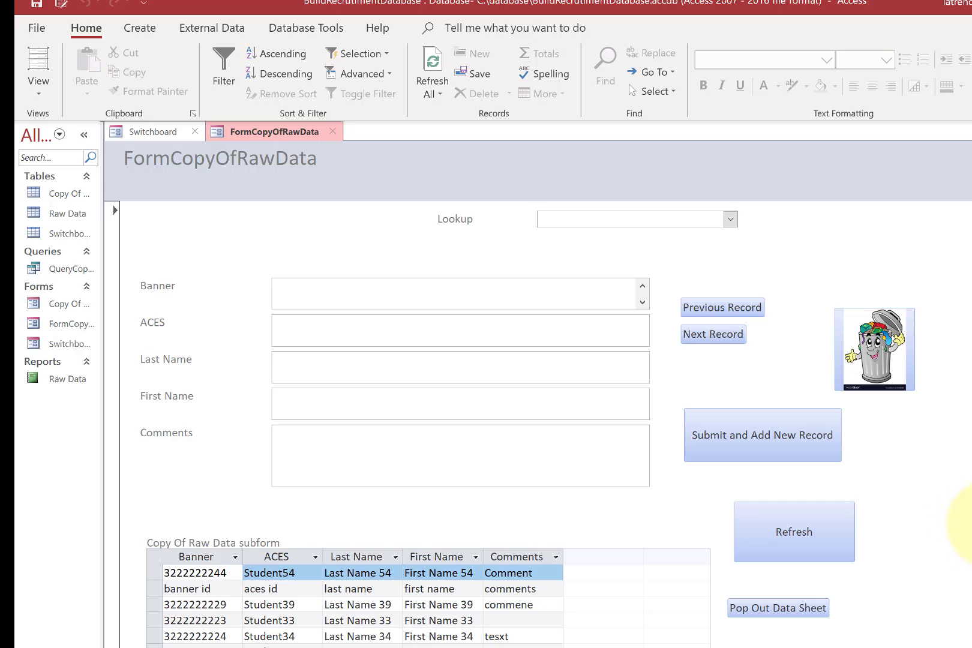
{"action": "left_click", "coordinate": [331, 132]}
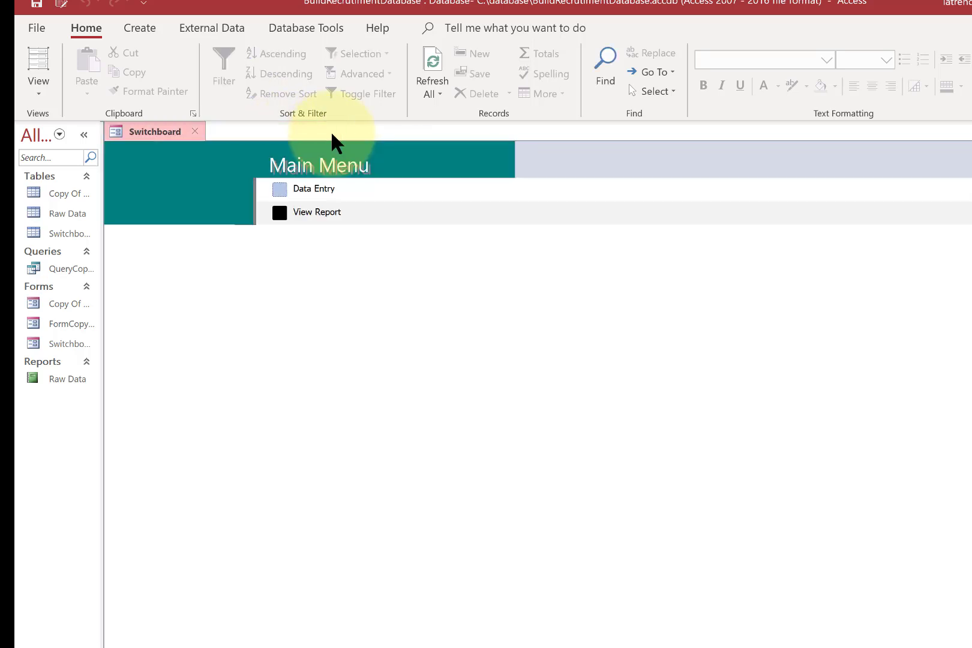
{"action": "left_click", "coordinate": [281, 212]}
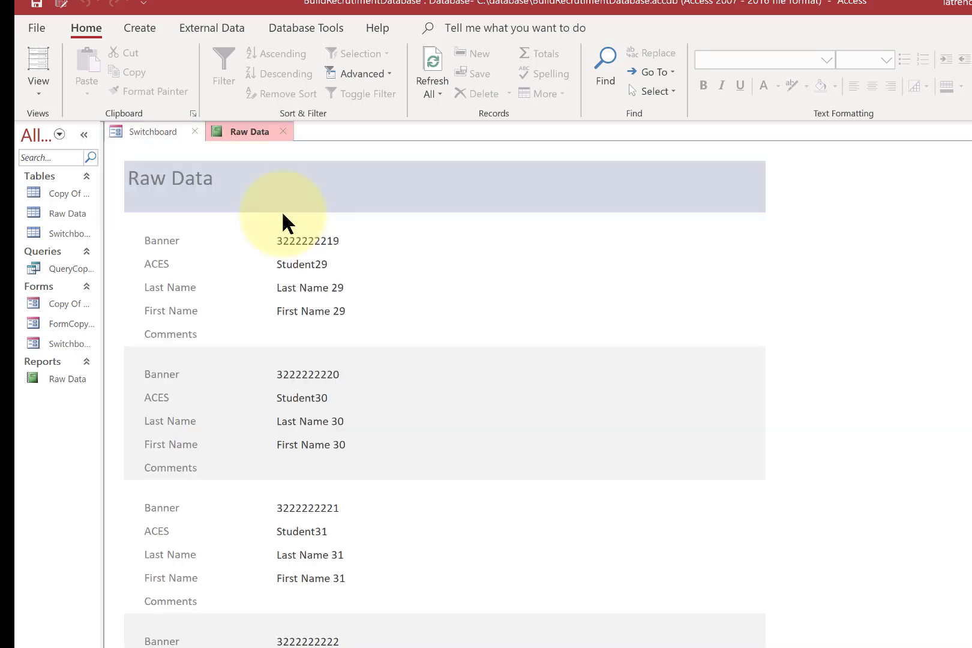
{"action": "left_click", "coordinate": [194, 131]}
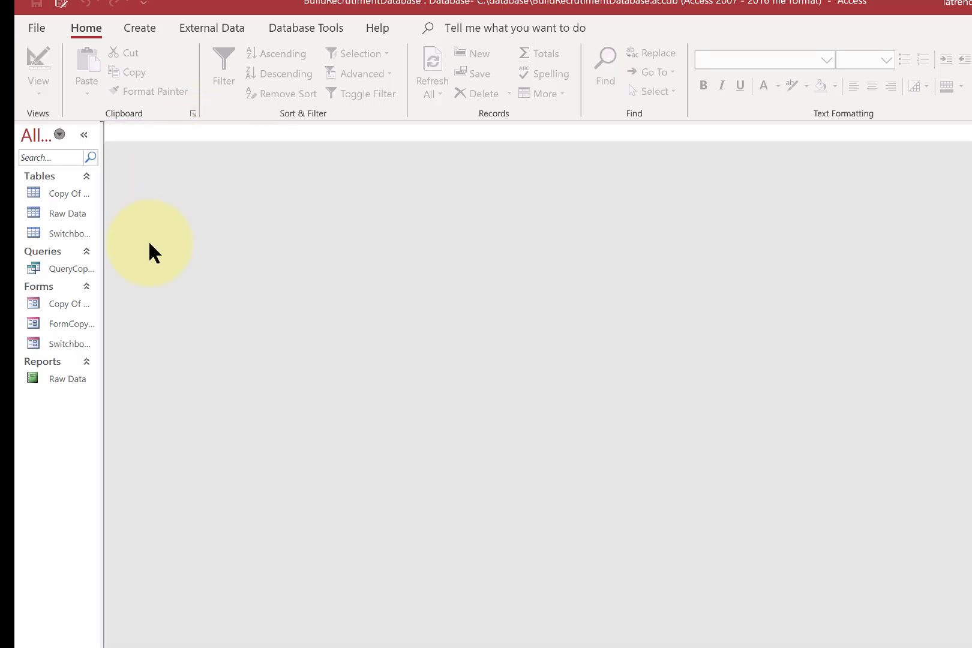
- Open FormCopyOfRawData and switch it to Design View
{"action": "double_click", "coordinate": [69, 323]}
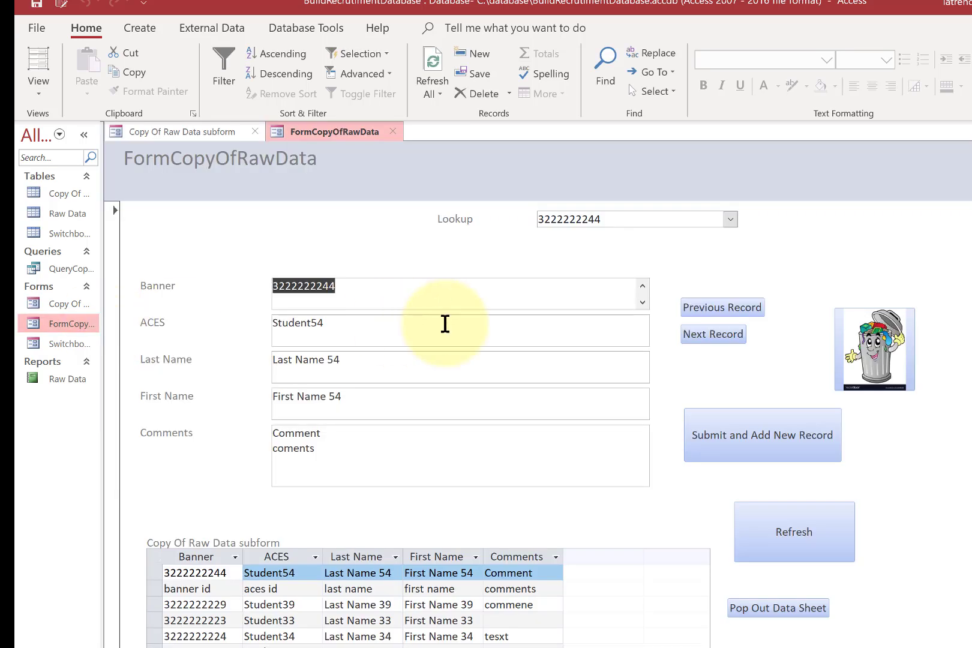
{"action": "left_click", "coordinate": [38, 89]}
{"action": "left_click", "coordinate": [64, 201]}
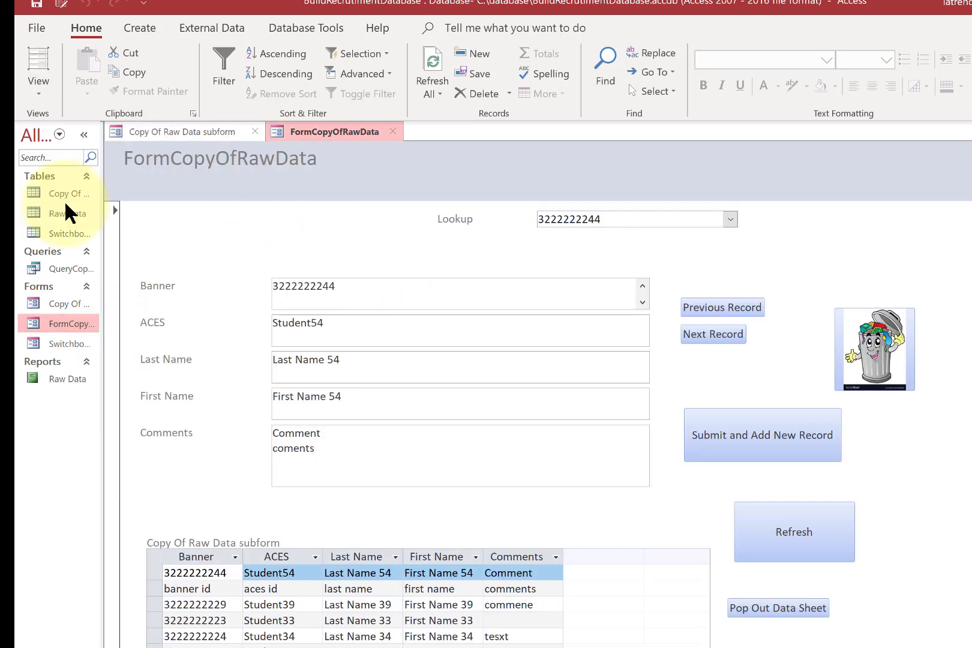
{"action": "left_click", "coordinate": [429, 28]}
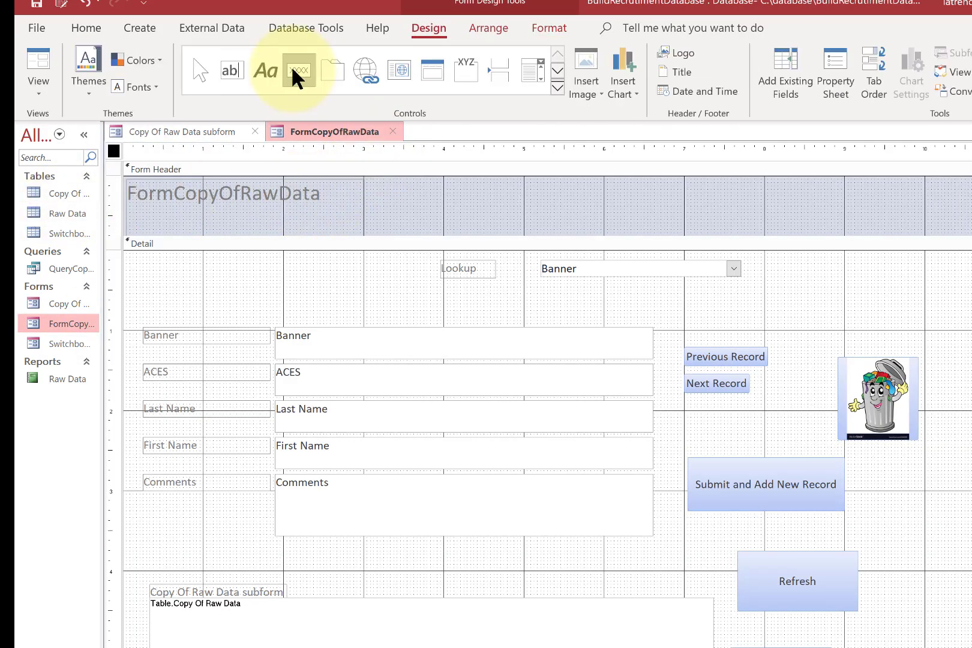
- Add a command button beside Submit and Add New Record, using the Open Form action to open the Switchboard form
{"action": "left_click", "coordinate": [293, 68]}
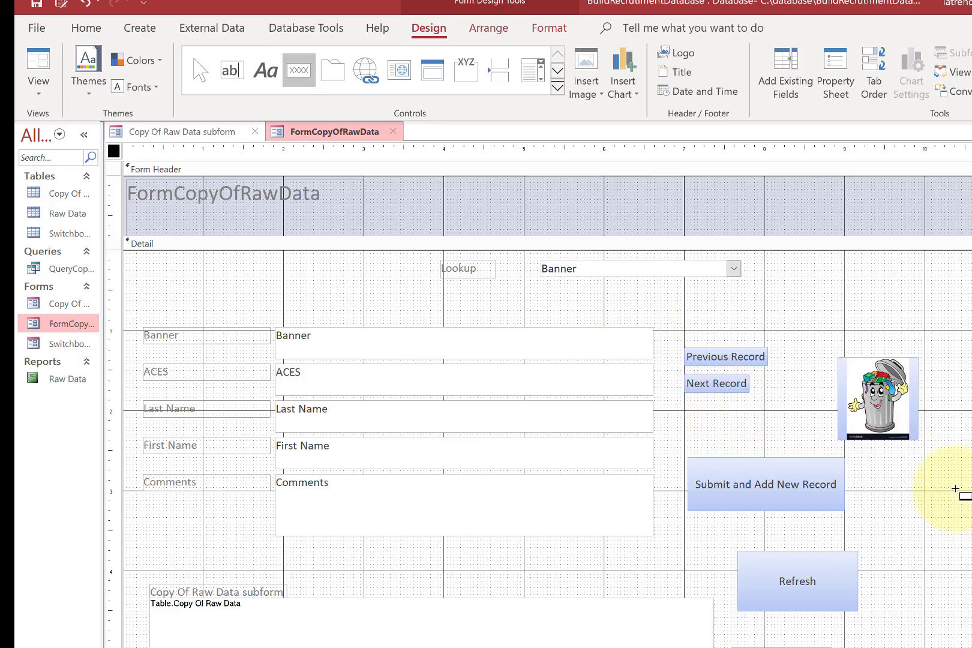
{"action": "left_click_drag", "start_coordinate": [918, 482], "coordinate": [971, 580]}
{"action": "left_click", "coordinate": [532, 281]}
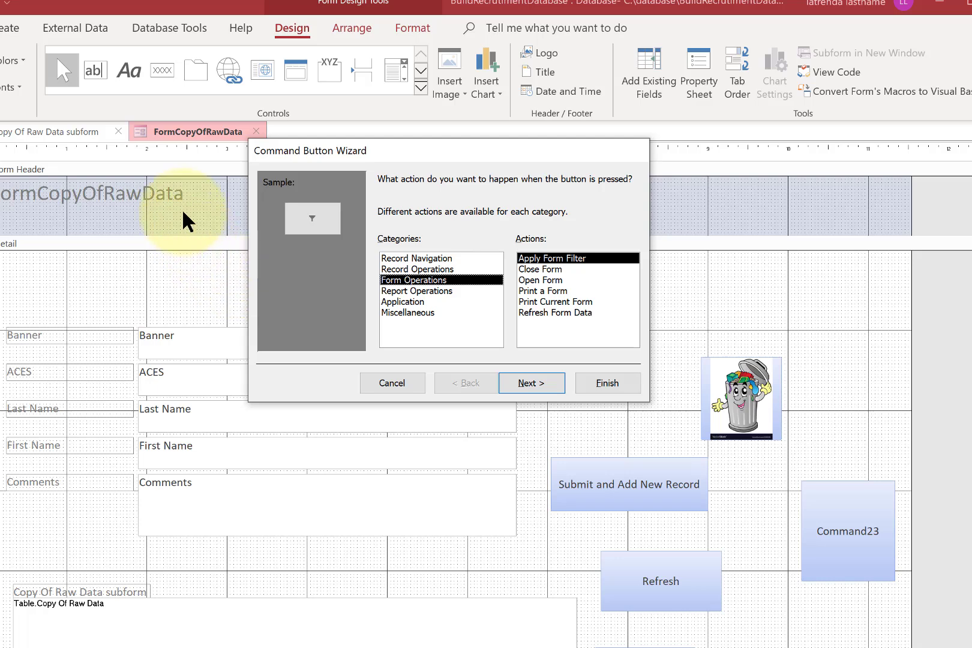
{"action": "left_click", "coordinate": [533, 280]}
{"action": "left_click", "coordinate": [532, 383]}
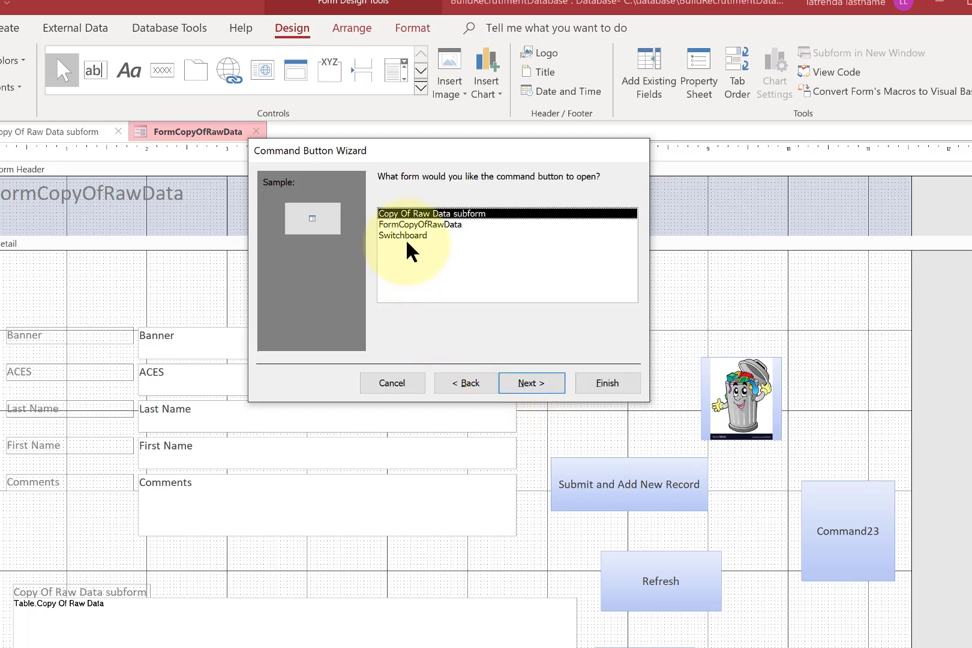
{"action": "left_click", "coordinate": [517, 383]}
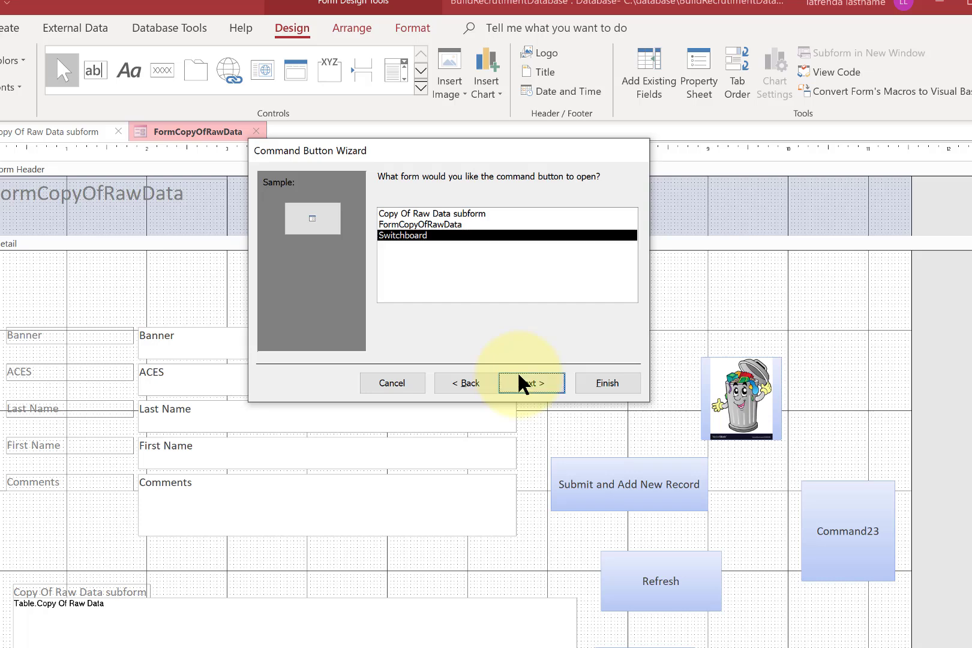
{"action": "left_click", "coordinate": [526, 382]}
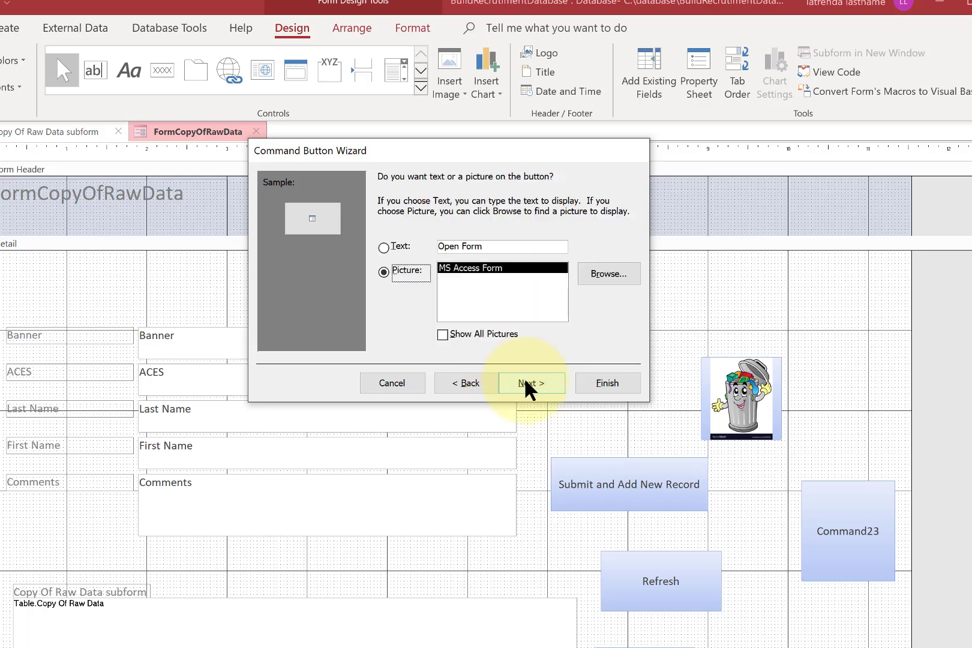
- Set the button's text to "Back to Main Menu" and complete the Command Button Wizard
{"action": "left_click", "coordinate": [461, 246]}
{"action": "type", "text": "Back to Main Menu"}
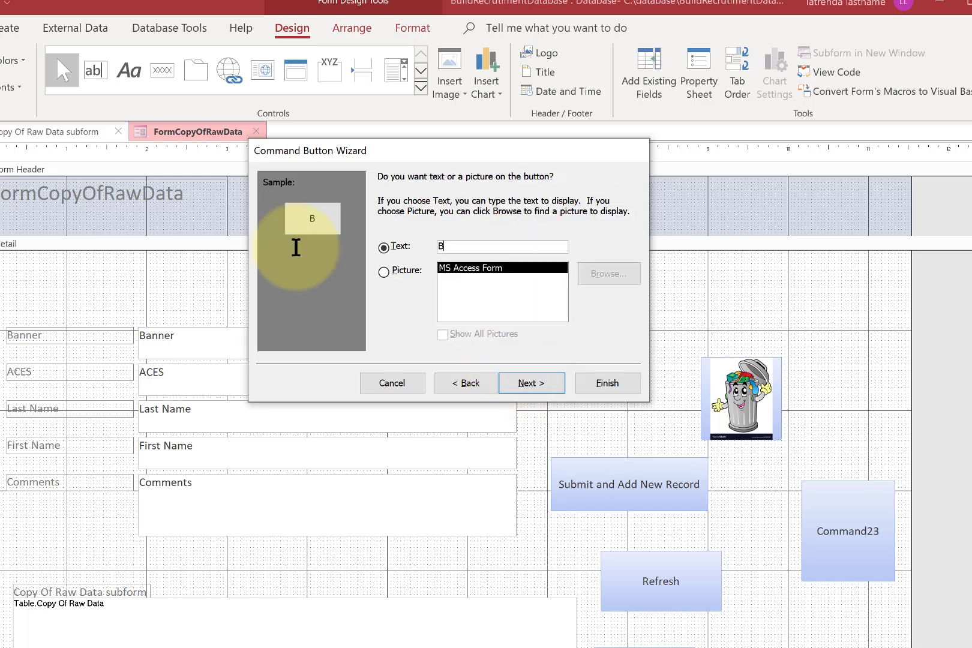
{"action": "left_click", "coordinate": [524, 382]}
{"action": "left_click", "coordinate": [607, 384]}
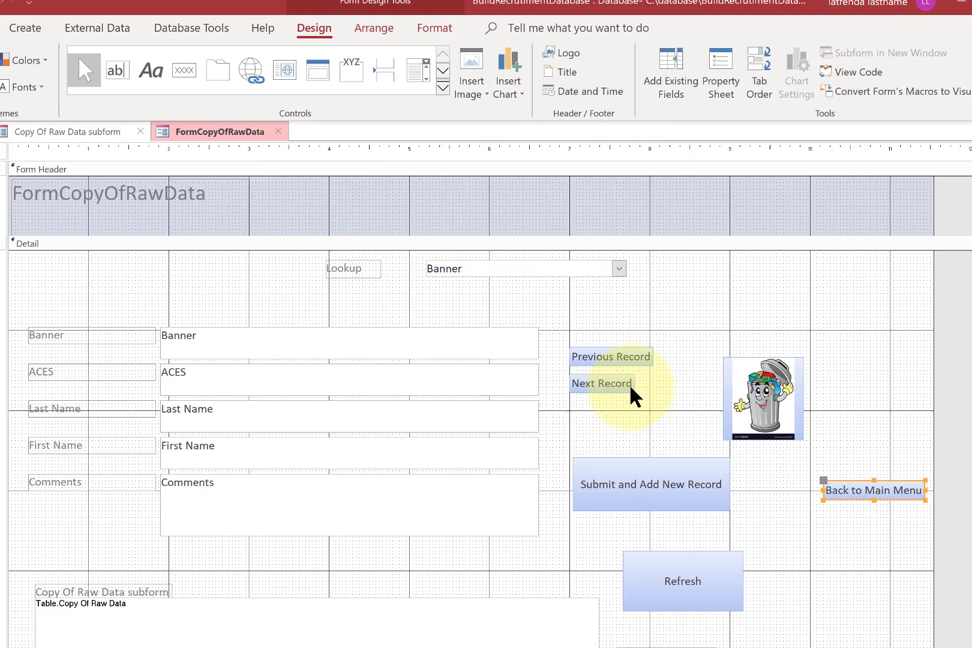
- Enlarge the Back to Main Menu button to about 1.2" high and set its back color to Accent 6
{"action": "left_click_drag", "start_coordinate": [948, 501], "coordinate": [948, 579]}
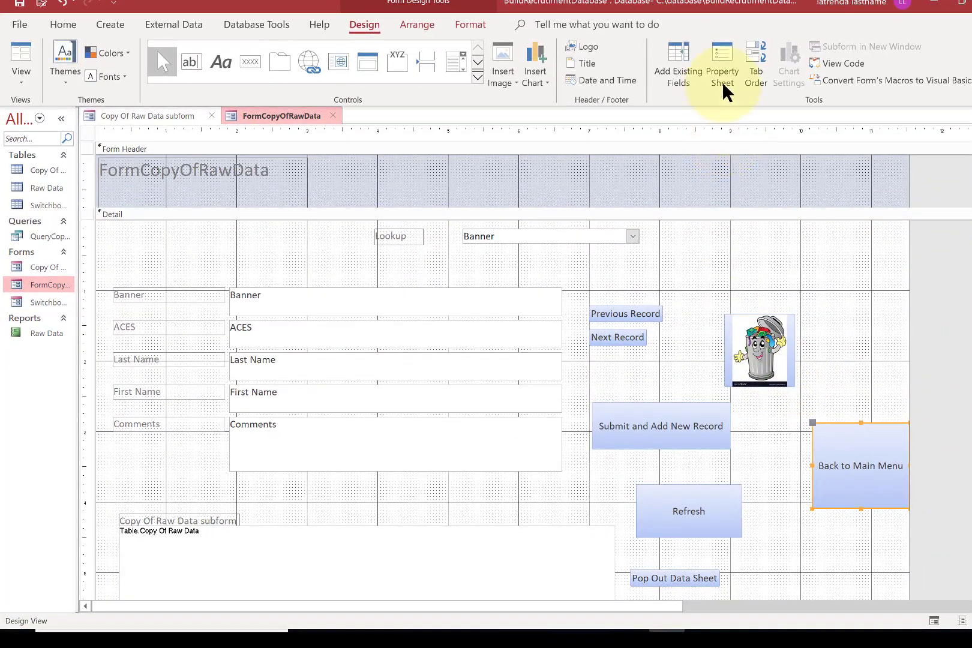
{"action": "left_click", "coordinate": [723, 77]}
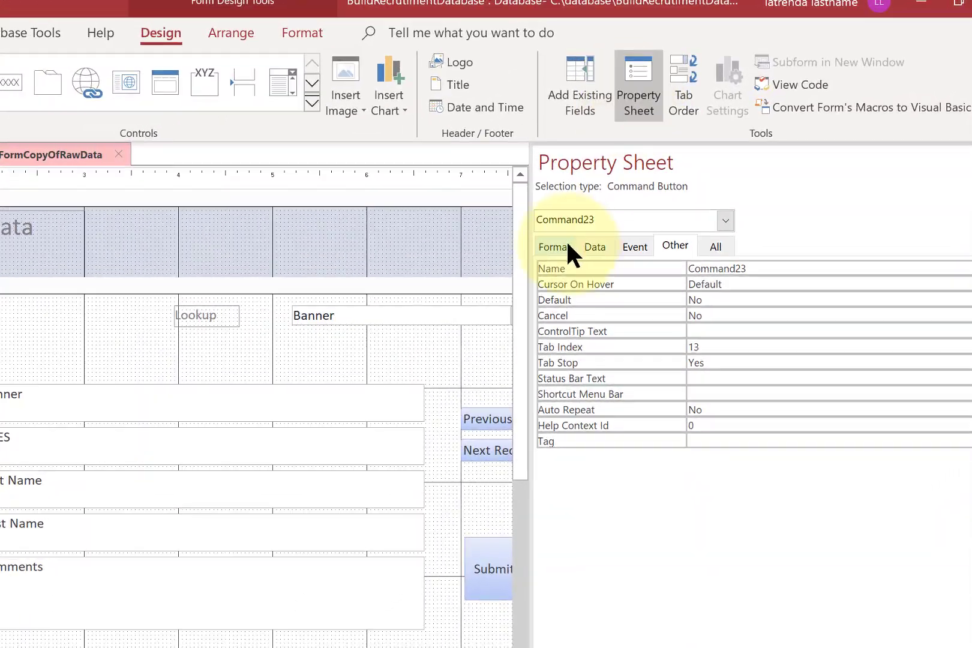
{"action": "left_click", "coordinate": [566, 243]}
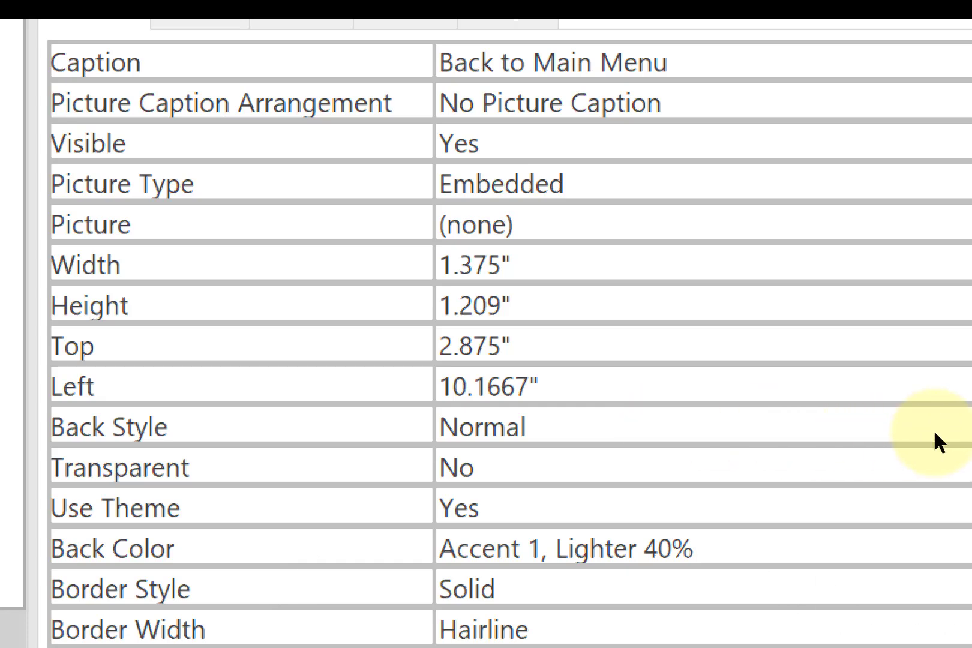
{"action": "left_click", "coordinate": [953, 548]}
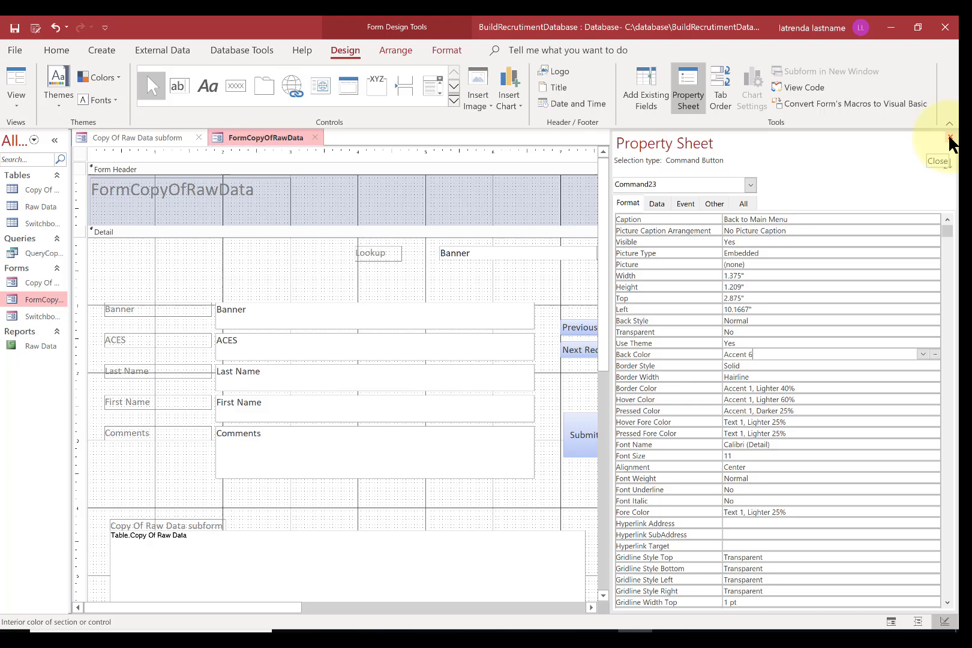
{"action": "left_click", "coordinate": [949, 142]}
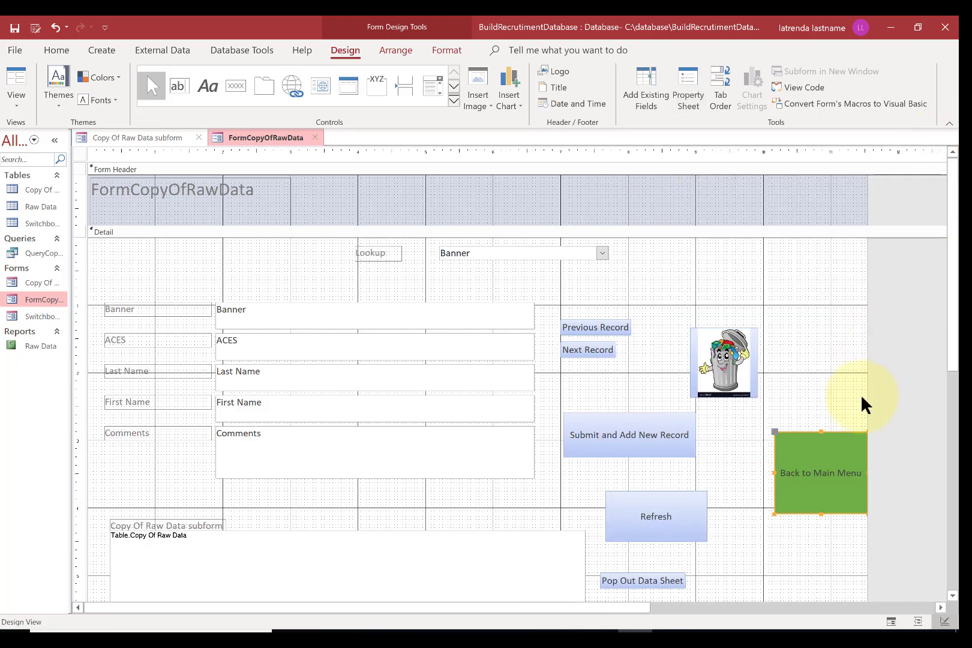
- Show FormCopyOfRawData in Form View and test the Back to Main Menu button
{"action": "key", "text": "F5"}
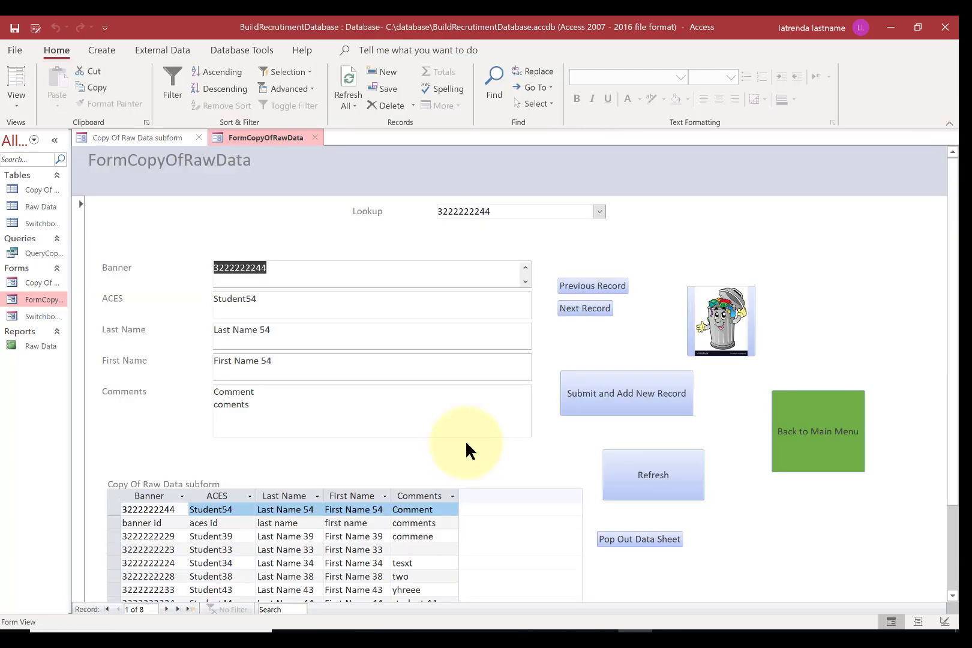
{"action": "left_click", "coordinate": [847, 440]}
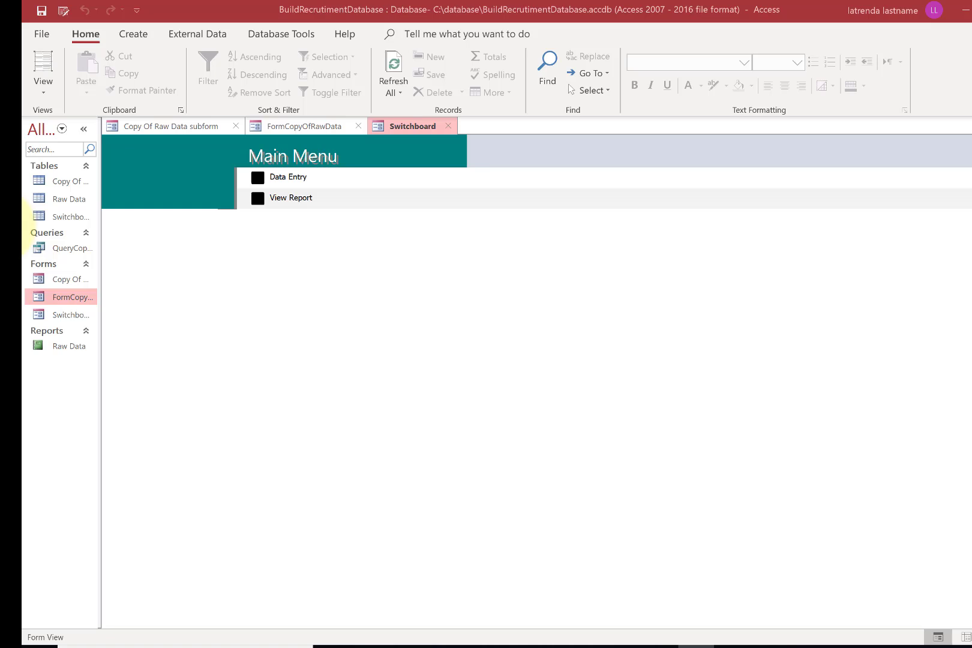
{"action": "left_click", "coordinate": [66, 295]}
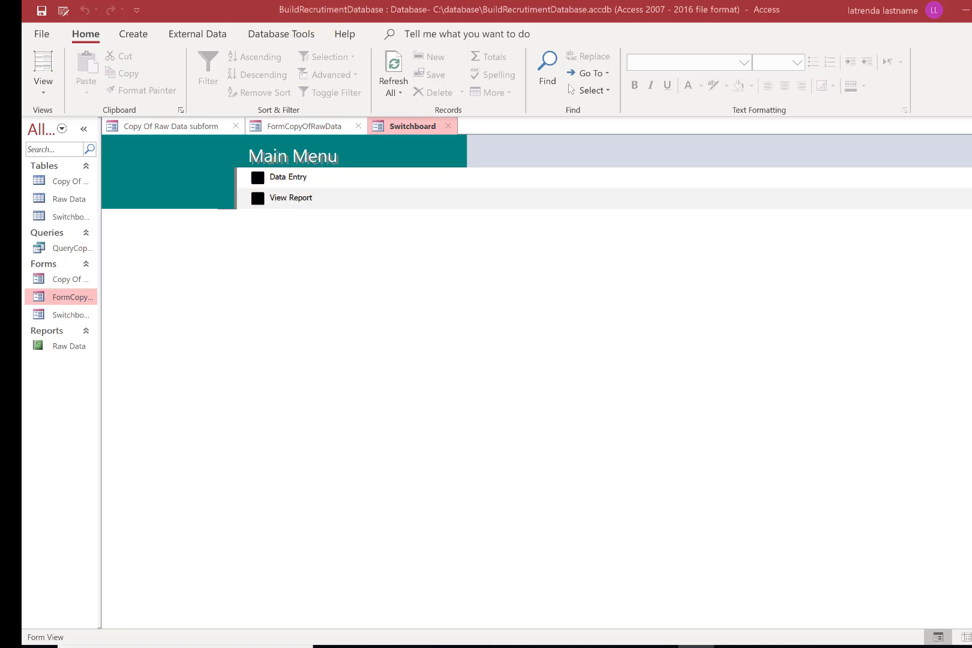
- Switch to the browser, copy the line DoCmd.ShowToolbar "Ribbon", acToolbarNo from the Hide the Ribbon article, and return to Access
{"action": "key", "text": "alt+Tab"}
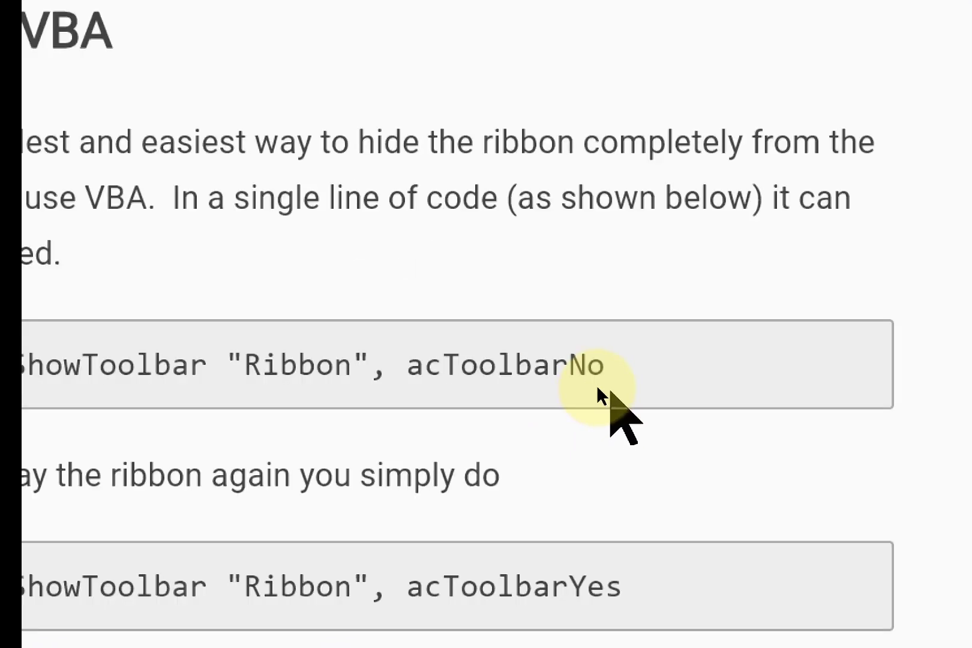
{"action": "left_click_drag", "start_coordinate": [589, 385], "coordinate": [523, 385]}
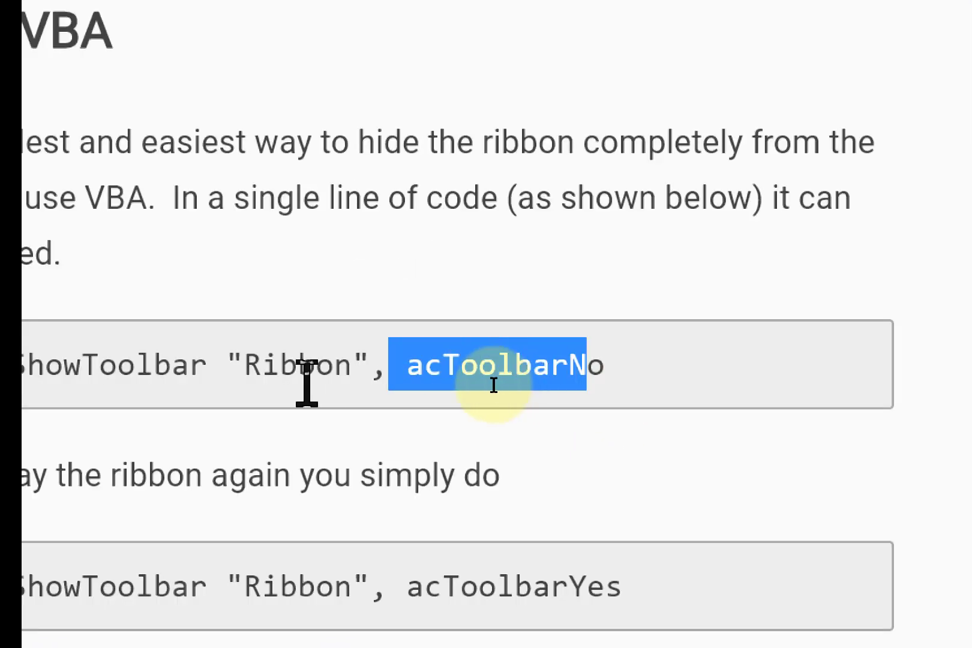
{"action": "left_click_drag", "start_coordinate": [307, 383], "coordinate": [362, 377]}
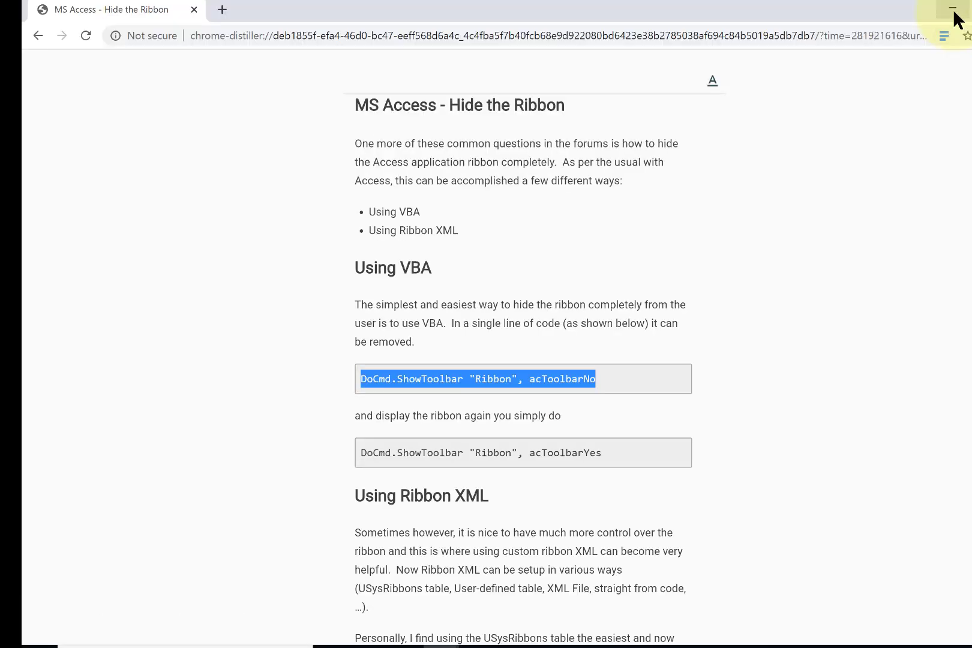
{"action": "left_click", "coordinate": [955, 17]}
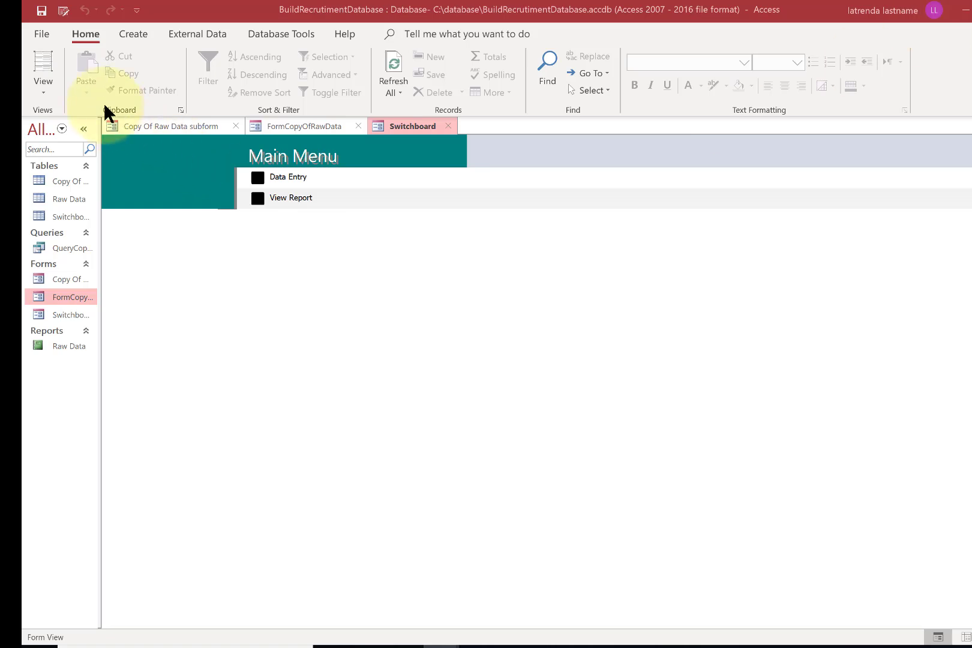
- Switch the Switchboard form to Design View and create an On Load event procedure for it with the Code Builder
{"action": "left_click", "coordinate": [48, 98]}
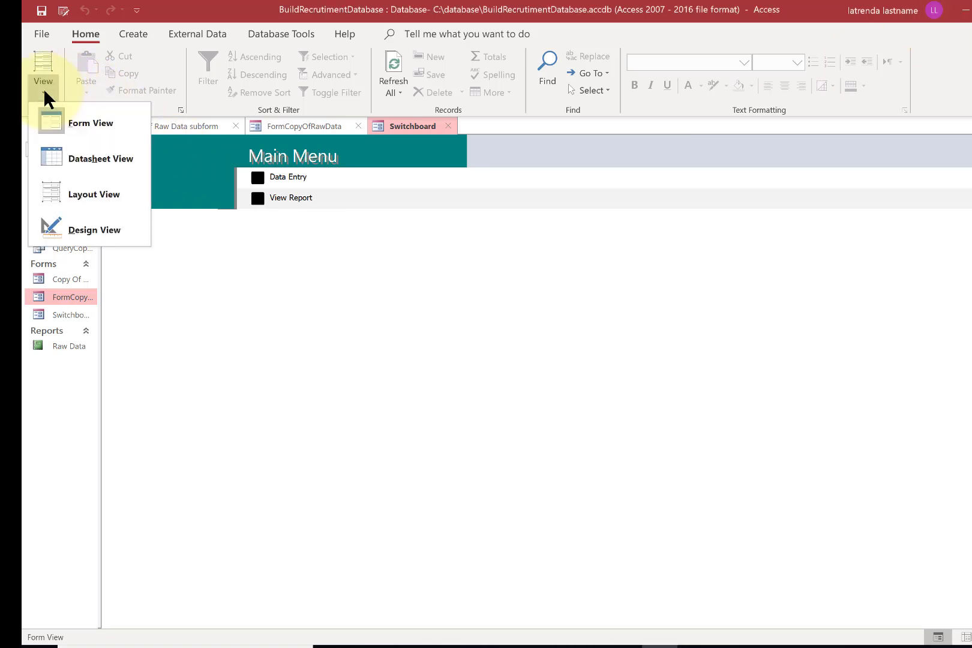
{"action": "left_click", "coordinate": [77, 228]}
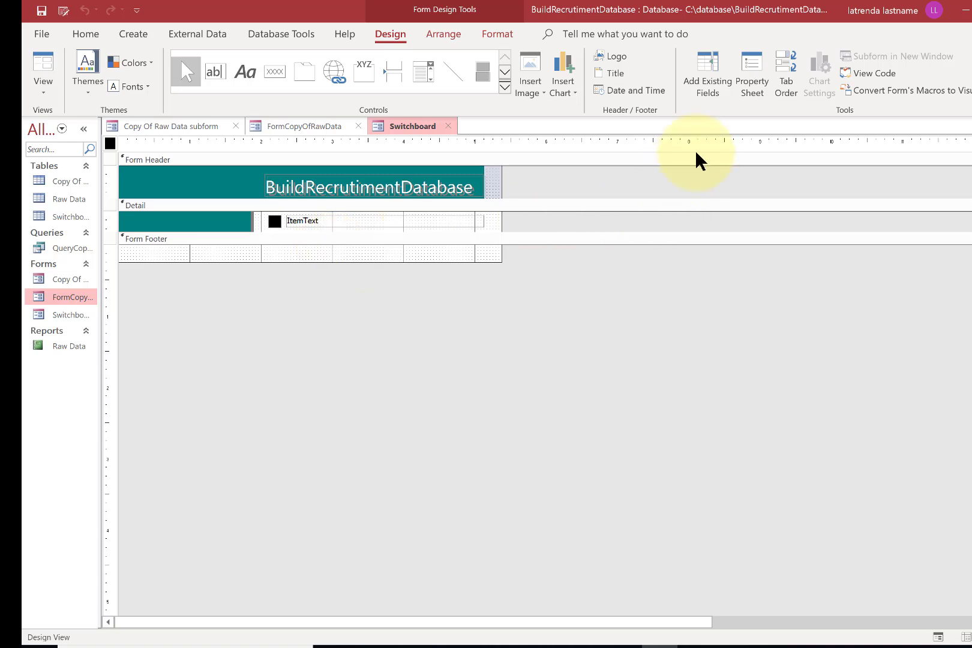
{"action": "left_click", "coordinate": [750, 83]}
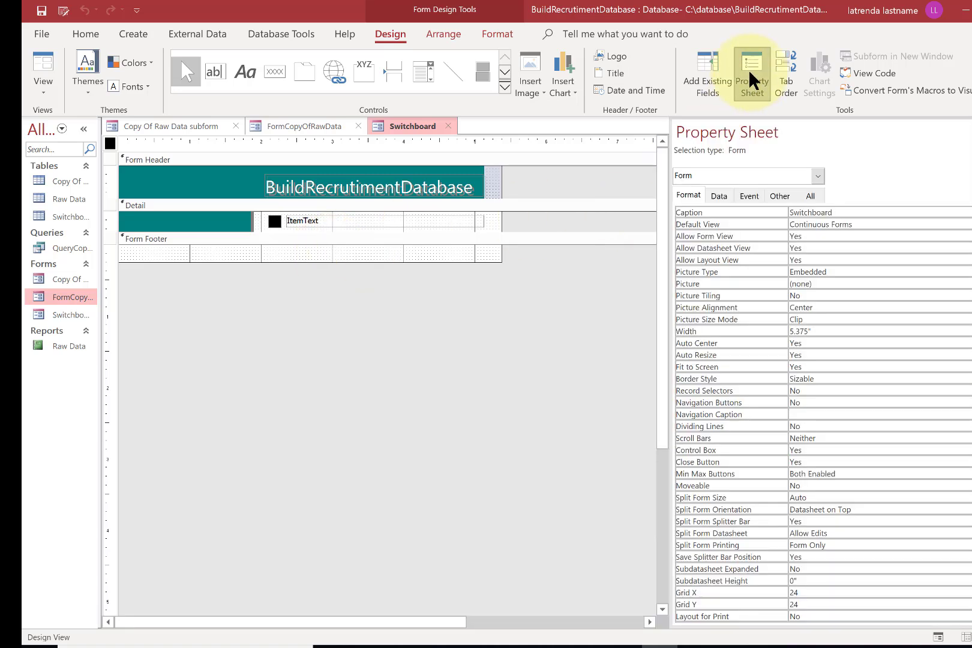
{"action": "left_click", "coordinate": [749, 196]}
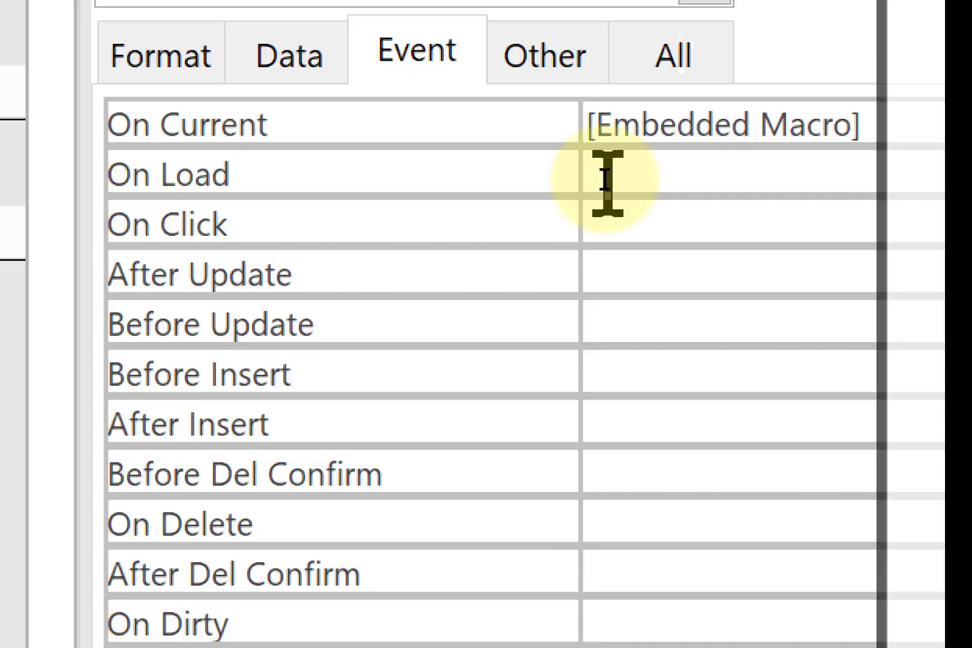
{"action": "left_click", "coordinate": [626, 175]}
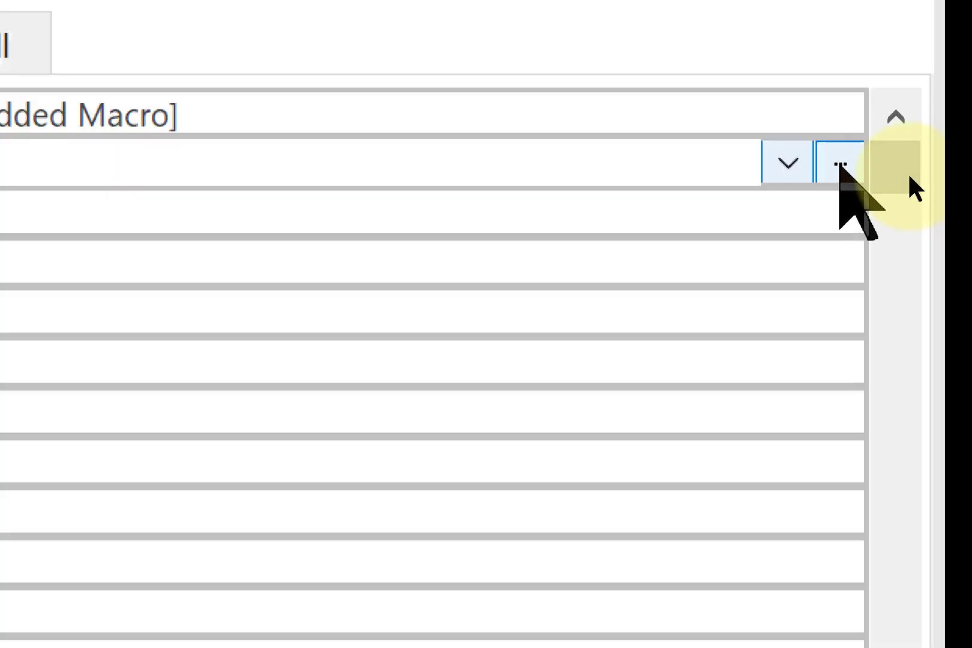
{"action": "left_click", "coordinate": [838, 163]}
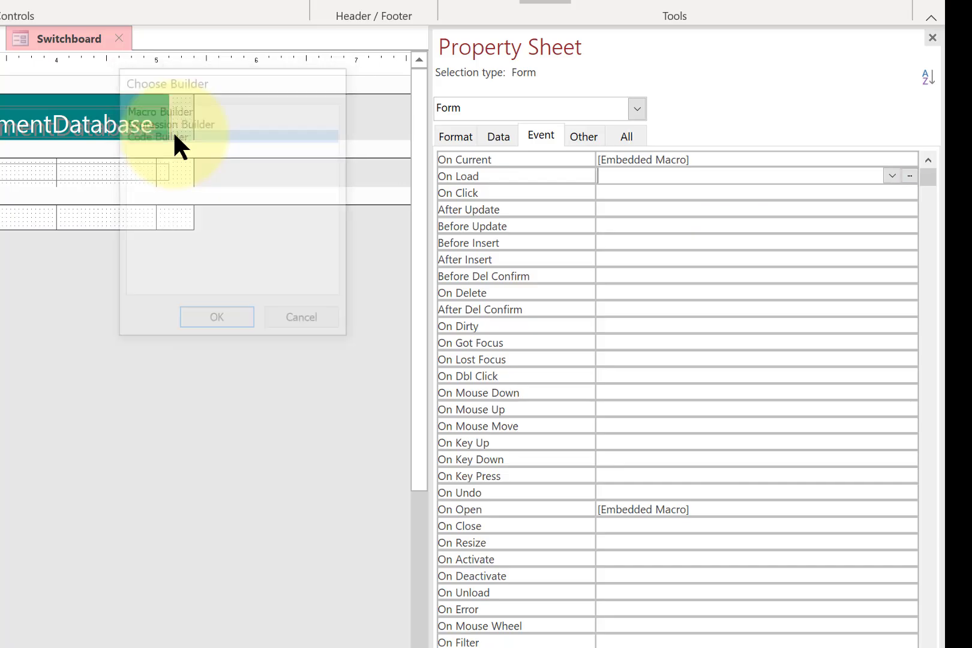
{"action": "double_click", "coordinate": [173, 132]}
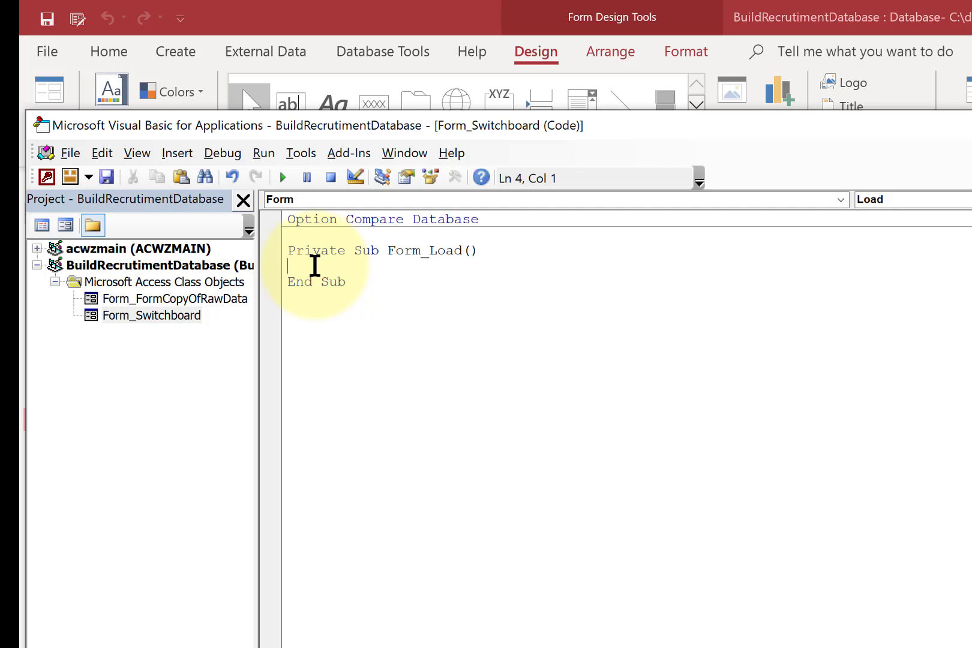
- Insert DoCmd.ShowToolbar "Ribbon", acToolbarNo into Form_Load, save FormCopyOfRawData and Switchboard, and close the code editor
{"action": "type", "text": "DoCmd.ShowToolbar \"Ribbon\", acToolbarNo"}
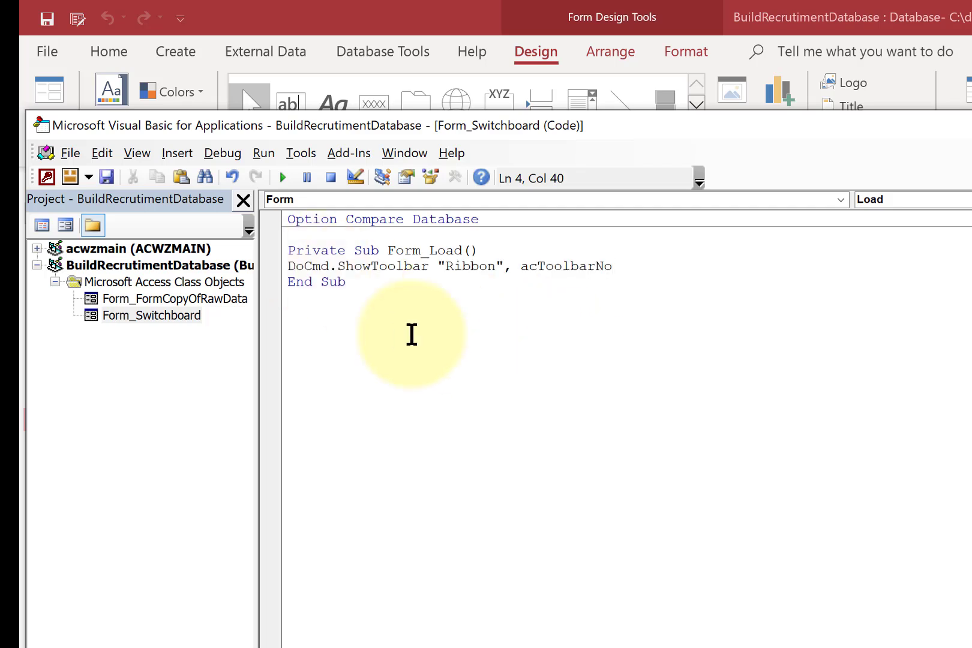
{"action": "left_click", "coordinate": [106, 178]}
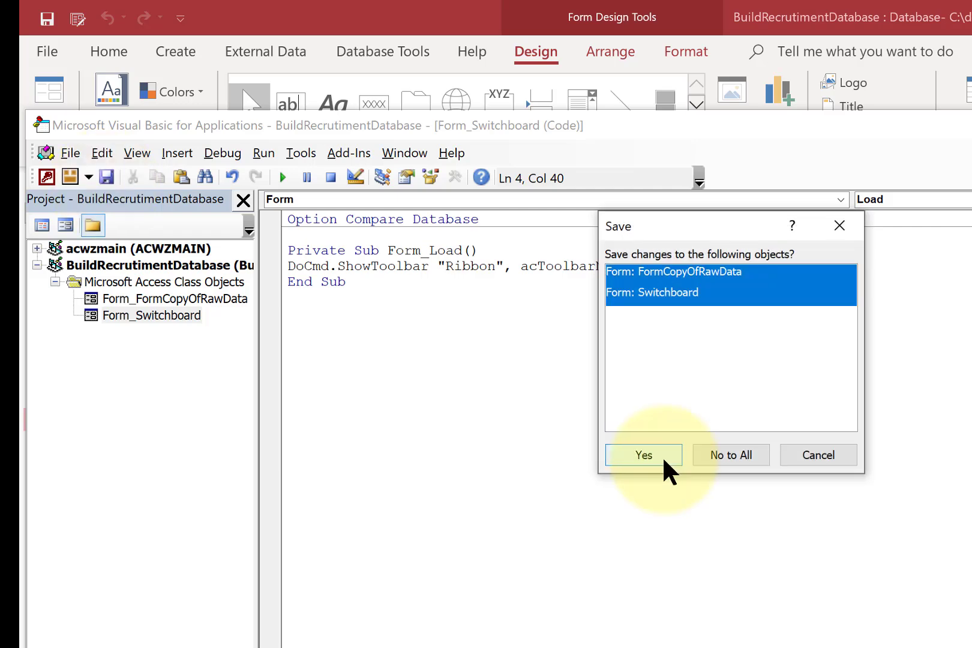
{"action": "left_click", "coordinate": [643, 455]}
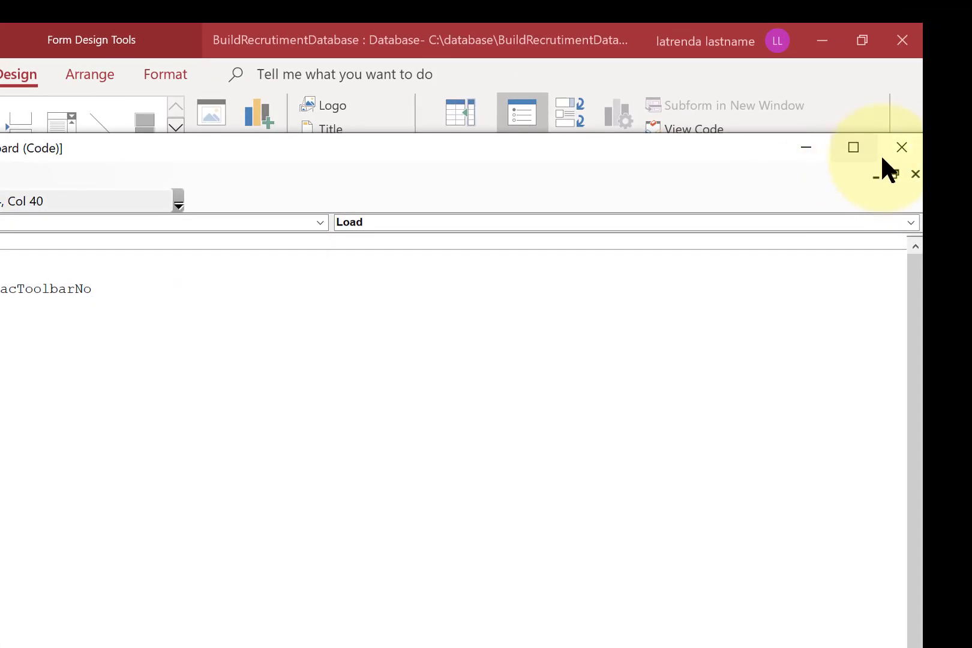
{"action": "left_click", "coordinate": [899, 149]}
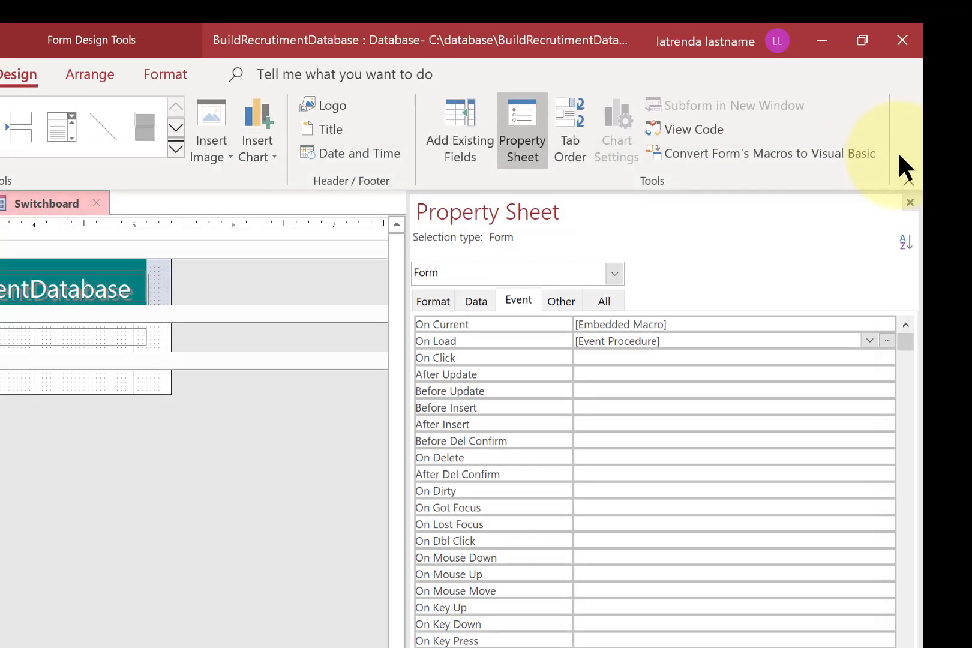
- Close the database and reopen BuildRecrutimentDatabase.accdb from File Explorer to check the ribbon at startup
{"action": "left_click", "coordinate": [894, 37]}
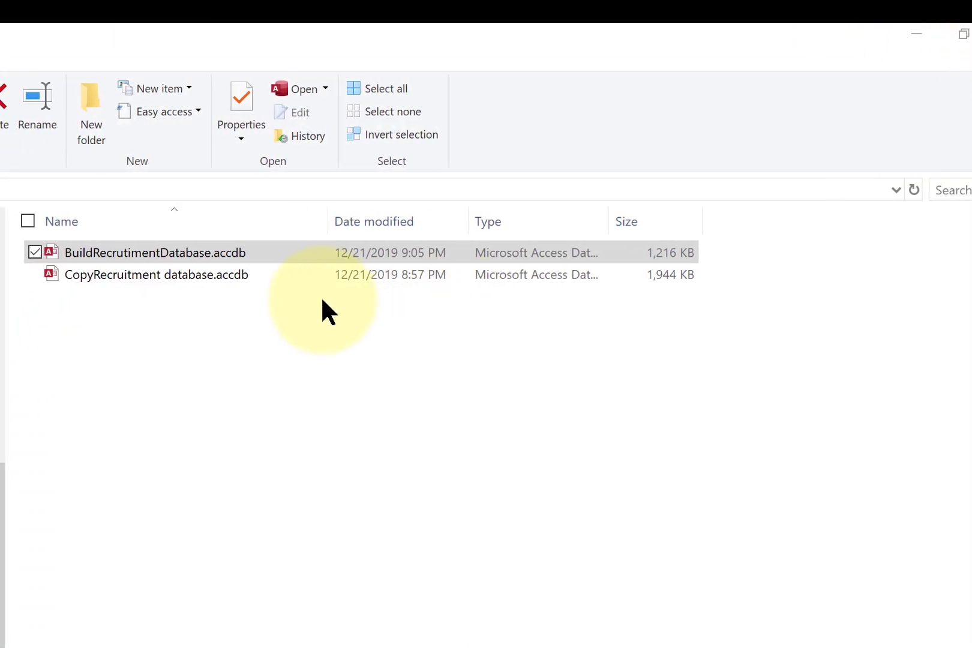
{"action": "double_click", "coordinate": [297, 253]}
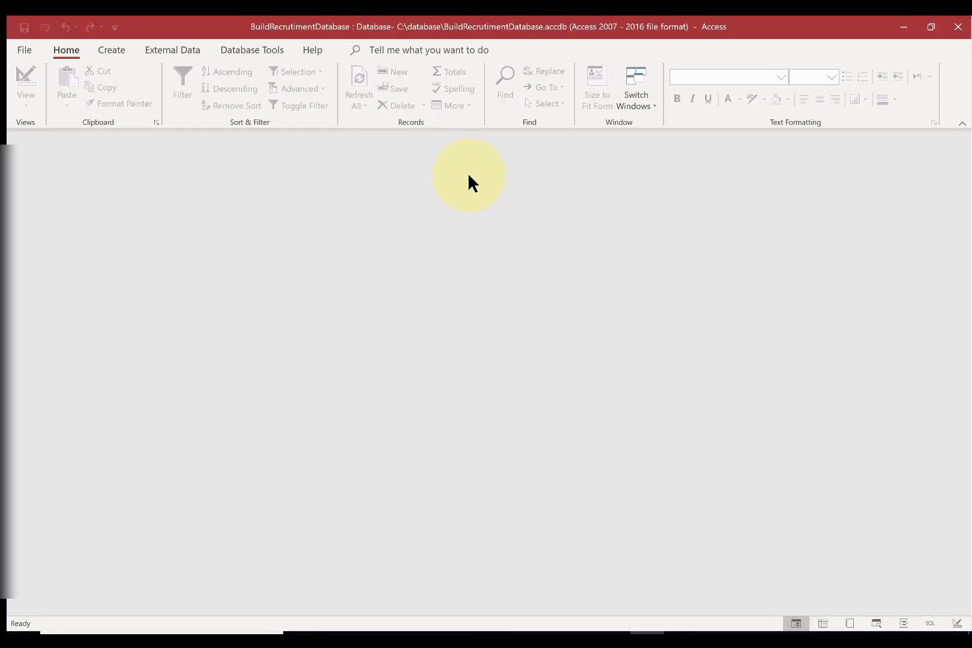
{"action": "mouse_move", "coordinate": [383, 27]}
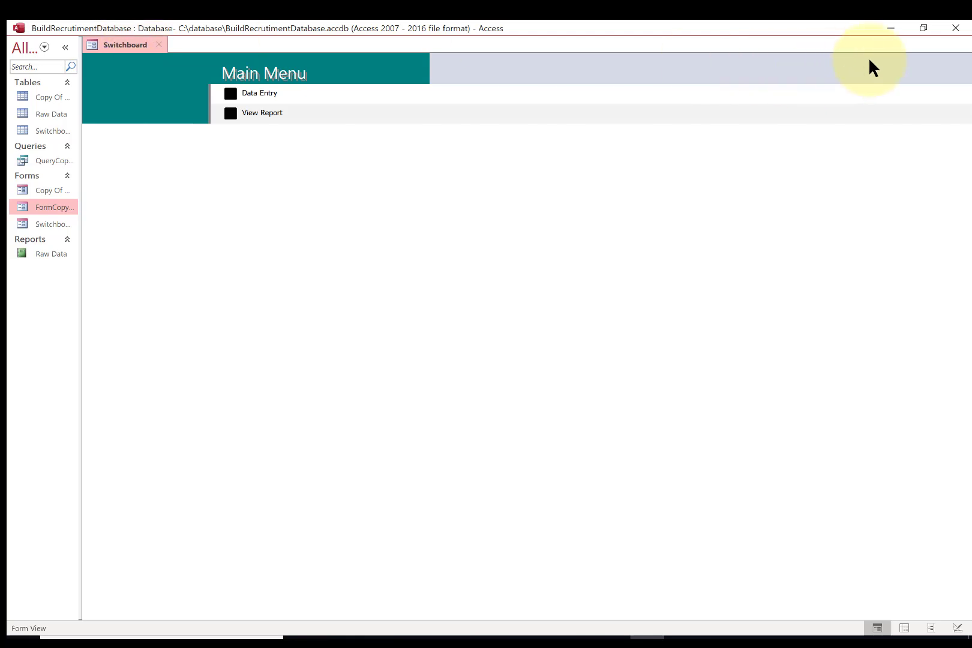
- Close the database and reopen BuildRecrutimentDatabase.accdb from File Explorer with its startup options bypassed
{"action": "left_click", "coordinate": [954, 31]}
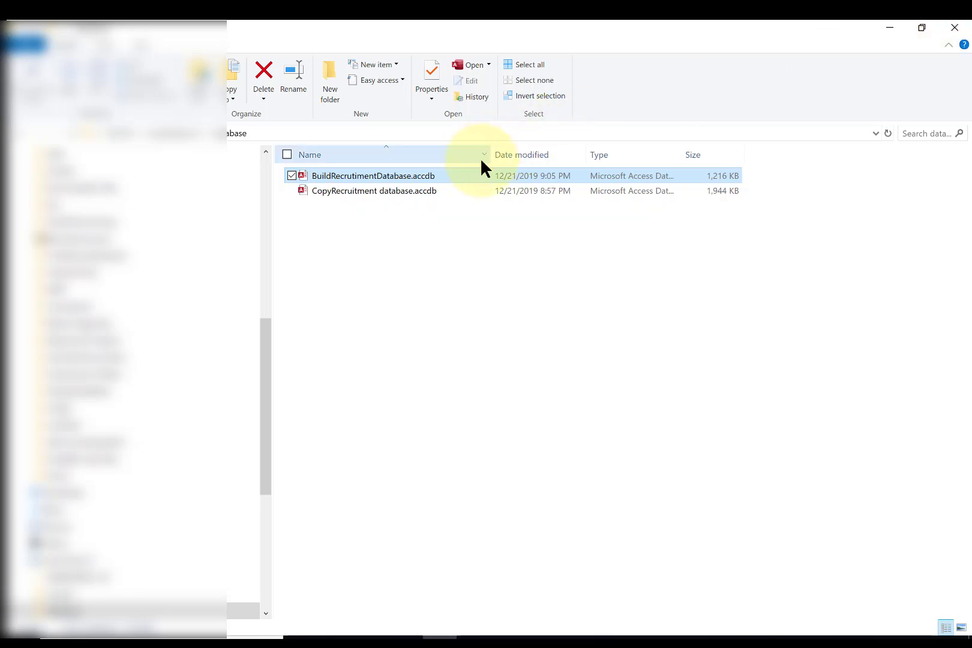
{"action": "key", "text": "shift"}
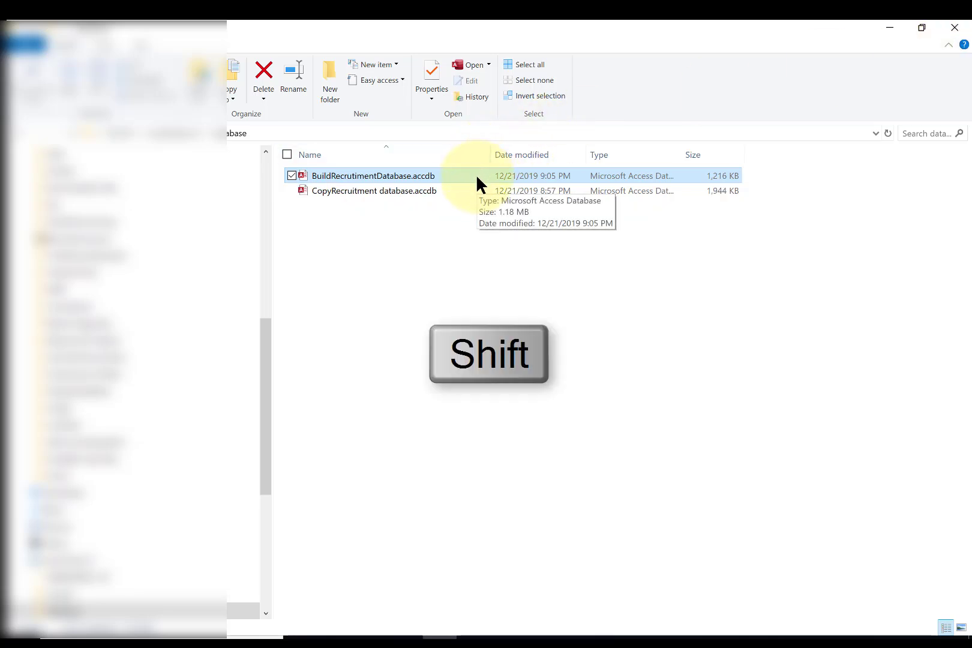
{"action": "double_click", "coordinate": [477, 174], "text": "shift"}
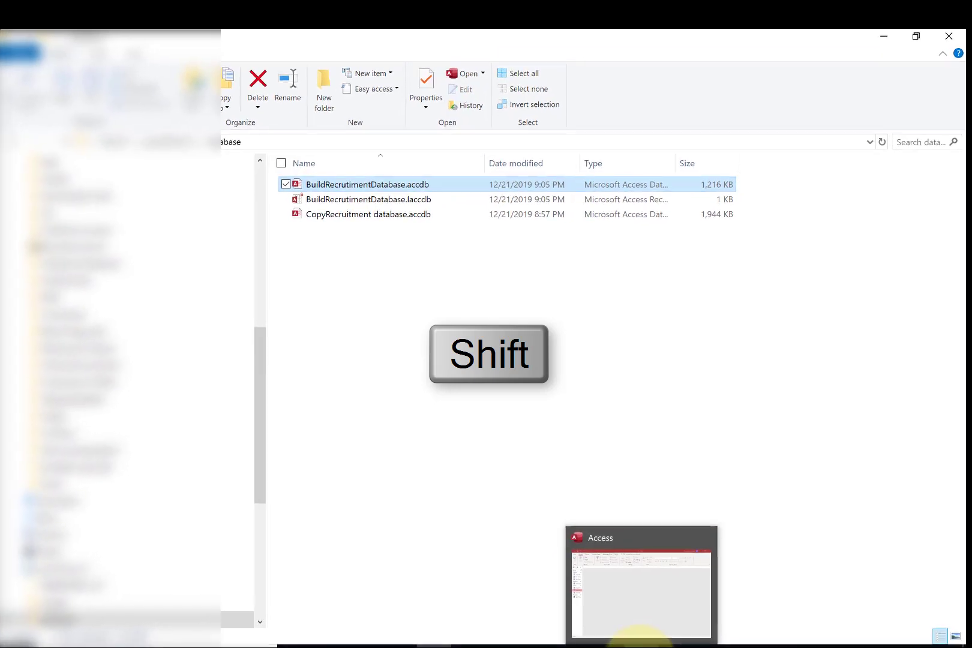
{"action": "left_click", "coordinate": [639, 637]}
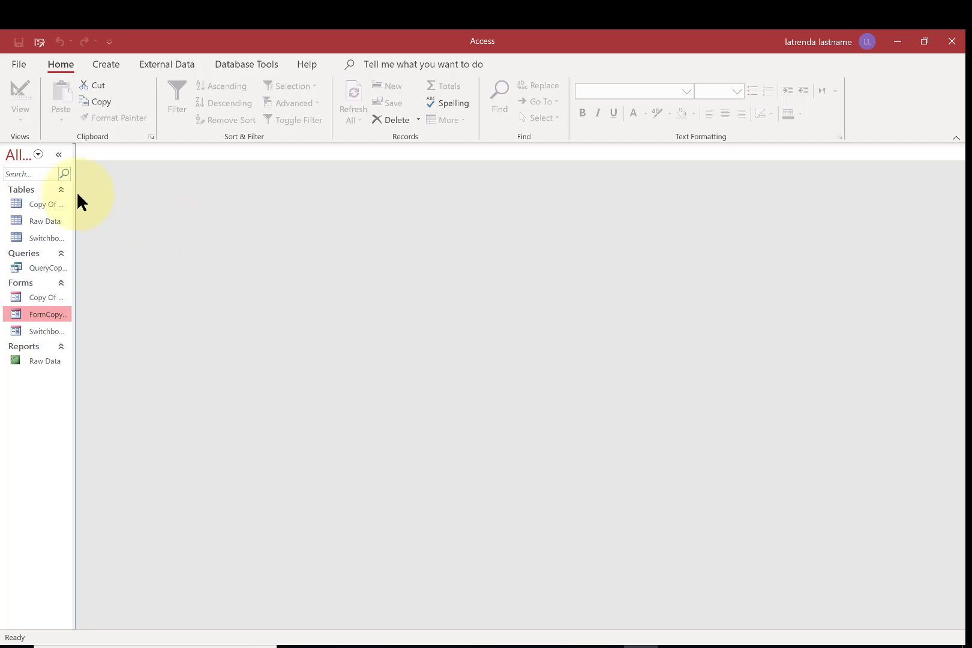
- Turn off Display Navigation Pane in the Current Database options and accept the change
{"action": "left_click", "coordinate": [20, 66]}
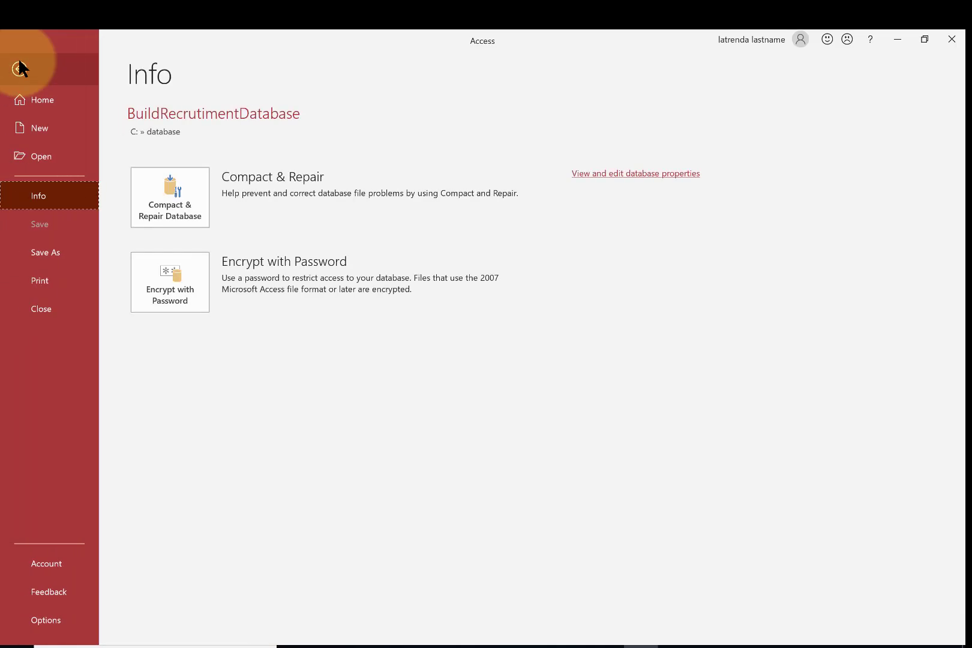
{"action": "left_click", "coordinate": [42, 624]}
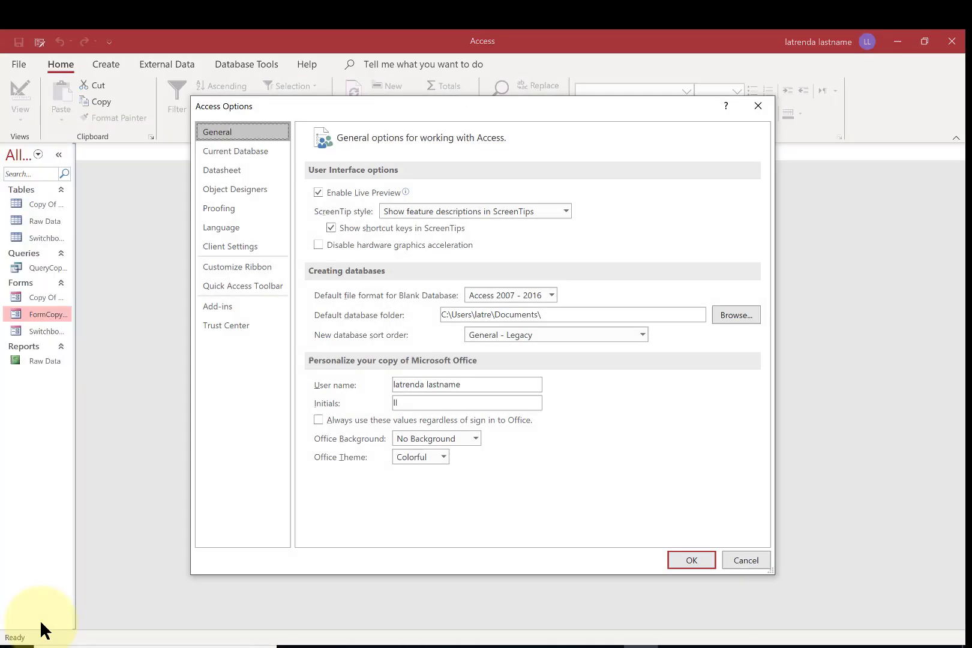
{"action": "left_click", "coordinate": [219, 151]}
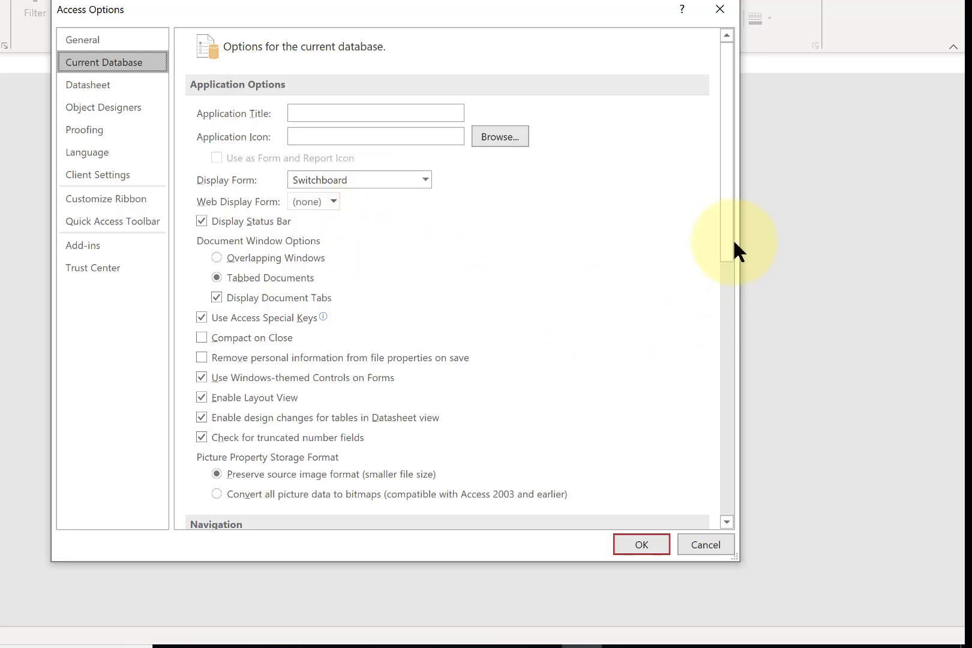
{"action": "left_click_drag", "start_coordinate": [732, 233], "coordinate": [732, 311]}
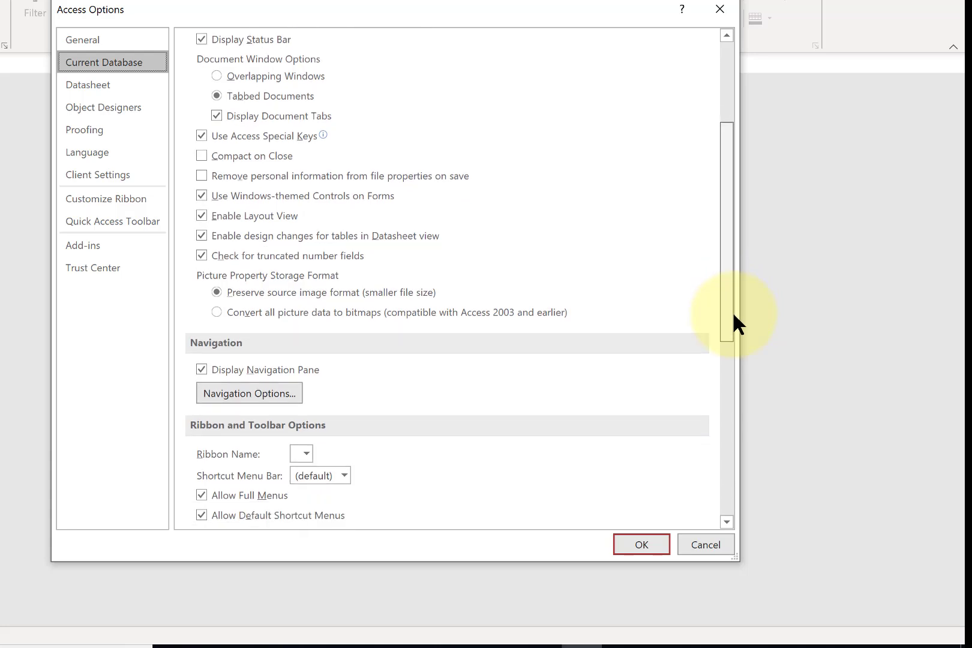
{"action": "left_click_drag", "start_coordinate": [235, 365], "coordinate": [202, 365]}
{"action": "left_click", "coordinate": [629, 539]}
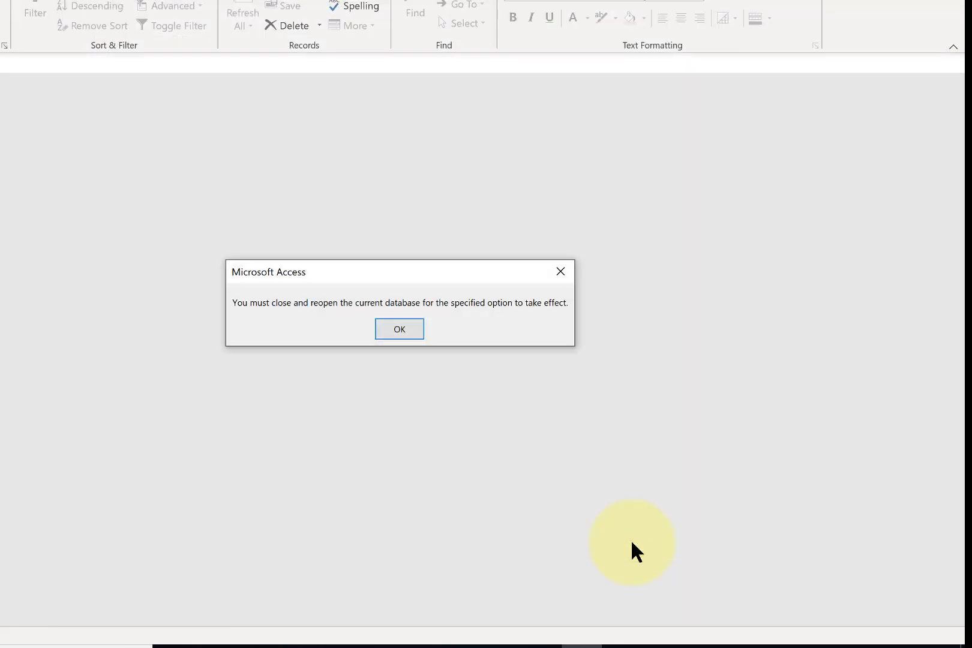
{"action": "left_click", "coordinate": [393, 329]}
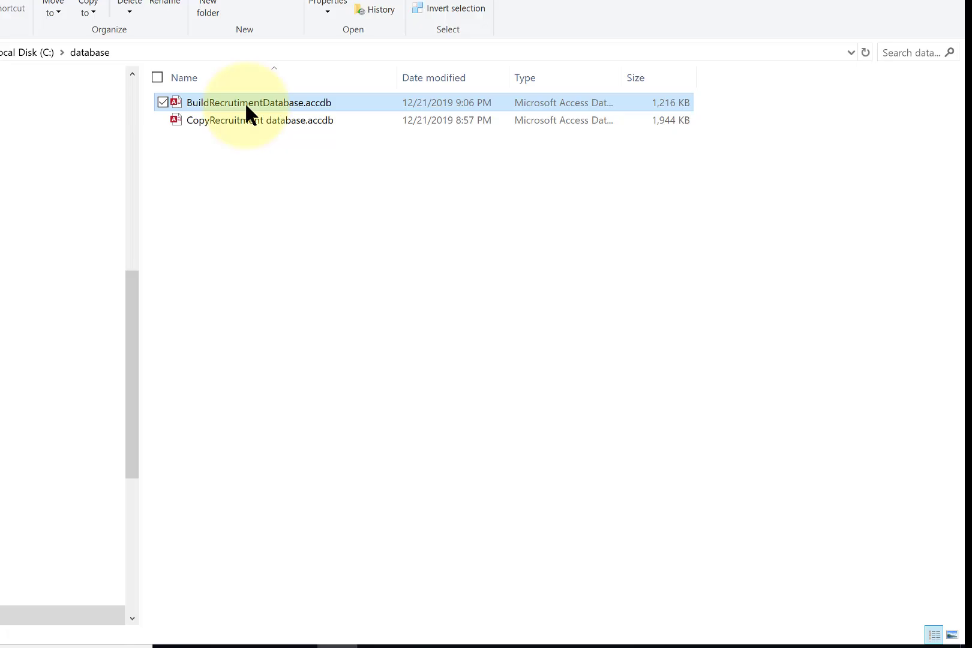
- Reopen BuildRecrutimentDatabase.accdb normally and test the Main Menu's Data Entry, Back to Main Menu and View Report buttons
{"action": "double_click", "coordinate": [244, 102]}
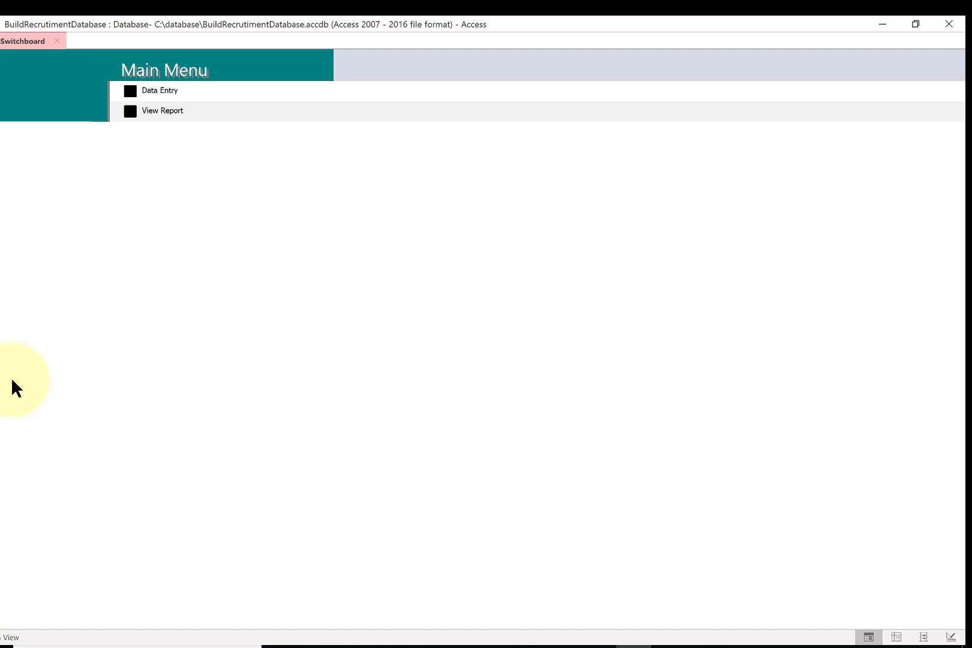
{"action": "left_click", "coordinate": [130, 91]}
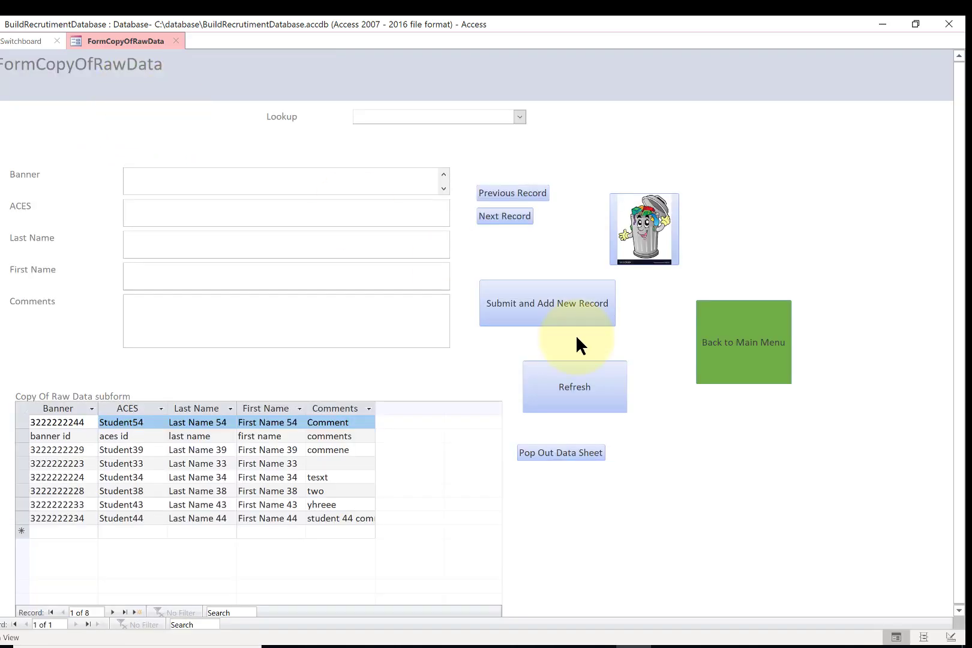
{"action": "left_click", "coordinate": [758, 349]}
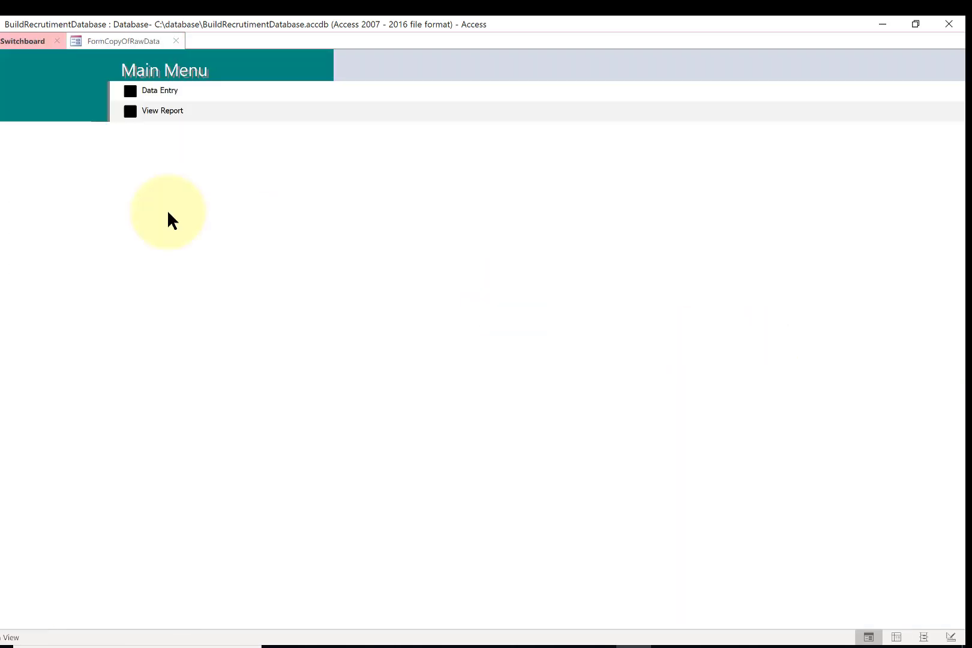
{"action": "left_click", "coordinate": [130, 112]}
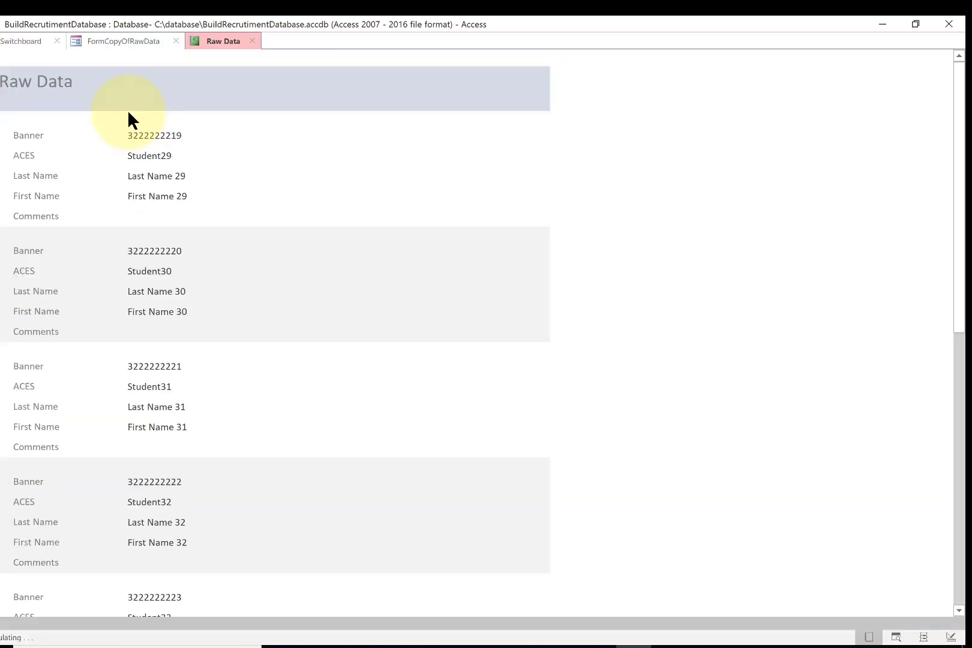